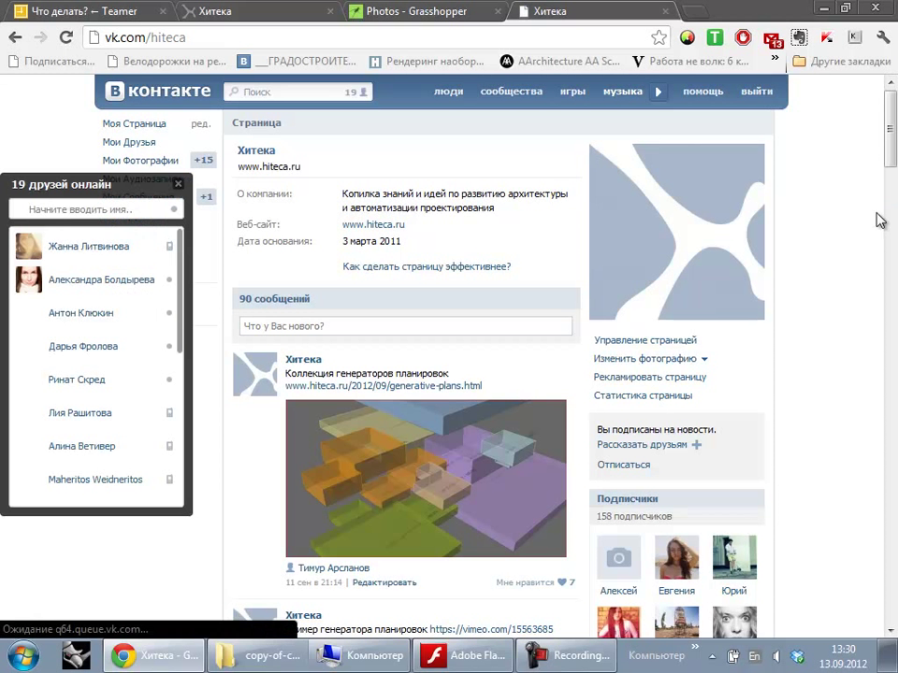
Step: Browse the posts on the Хитека VK page and highlight its address, vk.com/hiteca
{"action": "left_click", "coordinate": [178, 185]}
{"action": "scroll", "coordinate": [408, 169], "scroll_direction": "down", "scroll_amount": 3}
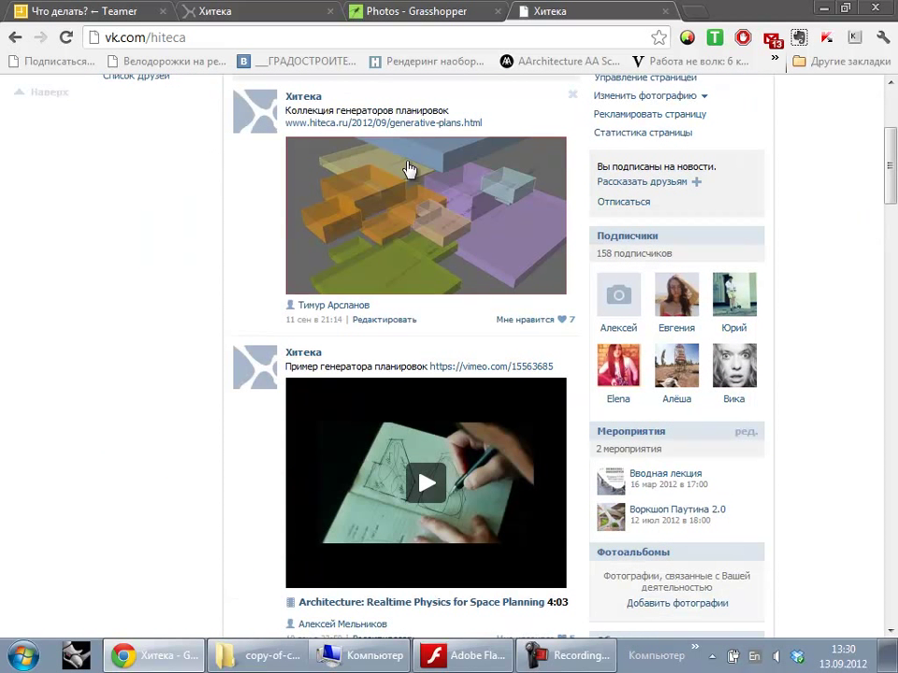
{"action": "scroll", "coordinate": [408, 168], "scroll_direction": "down", "scroll_amount": 2}
{"action": "scroll", "coordinate": [889, 169], "scroll_direction": "down", "scroll_amount": 2}
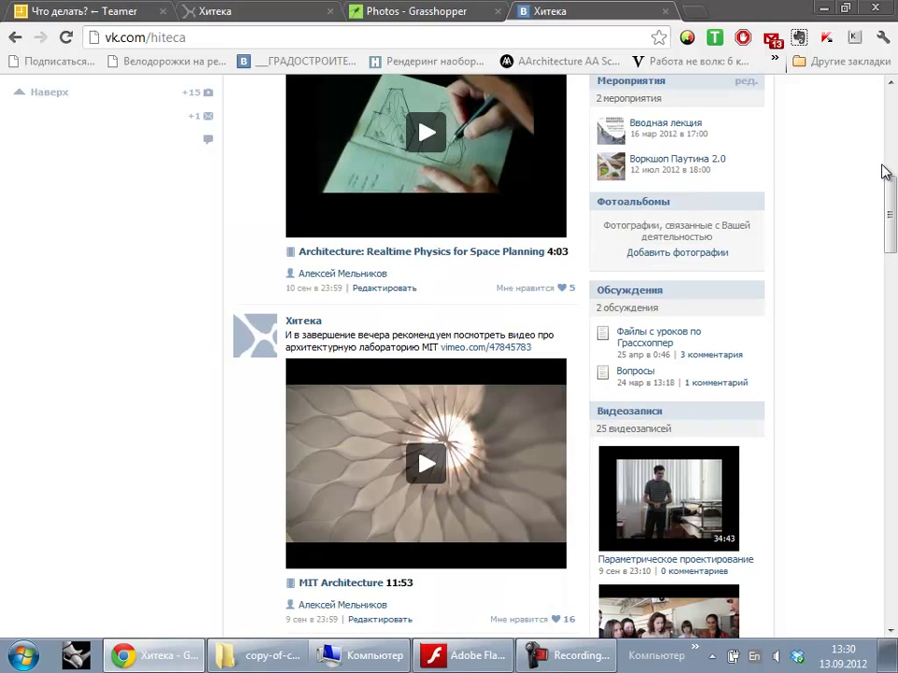
{"action": "scroll", "coordinate": [885, 171], "scroll_direction": "down", "scroll_amount": 1}
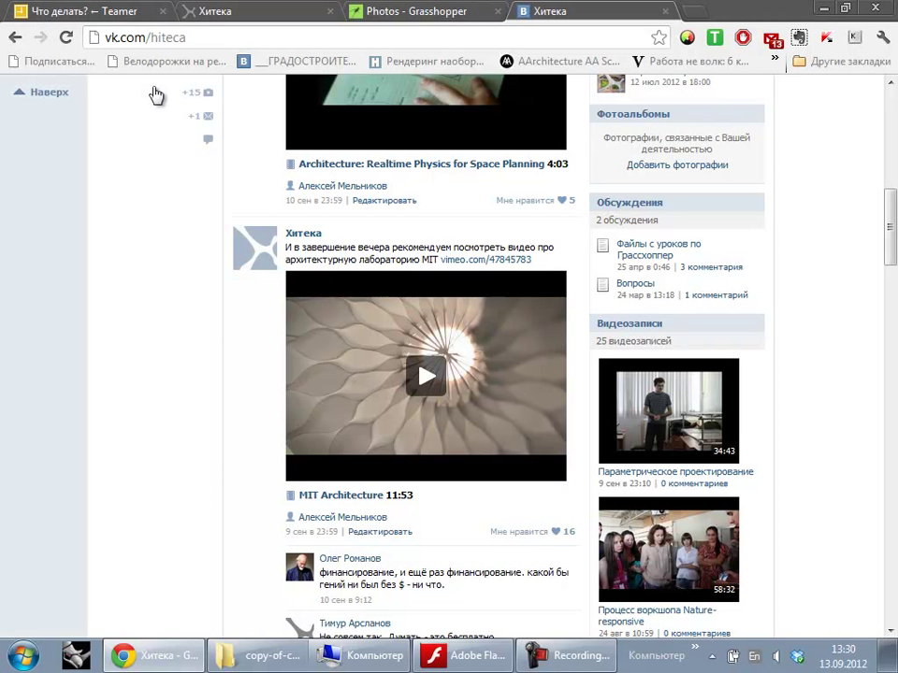
{"action": "left_click_drag", "start_coordinate": [191, 37], "coordinate": [144, 34]}
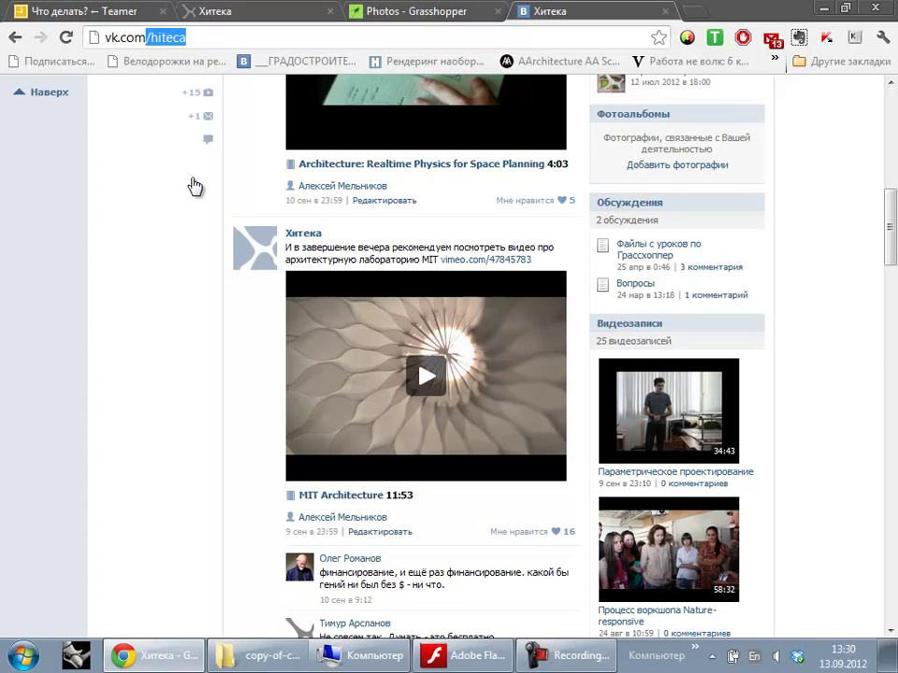
{"action": "left_click_drag", "start_coordinate": [189, 31], "coordinate": [70, 14]}
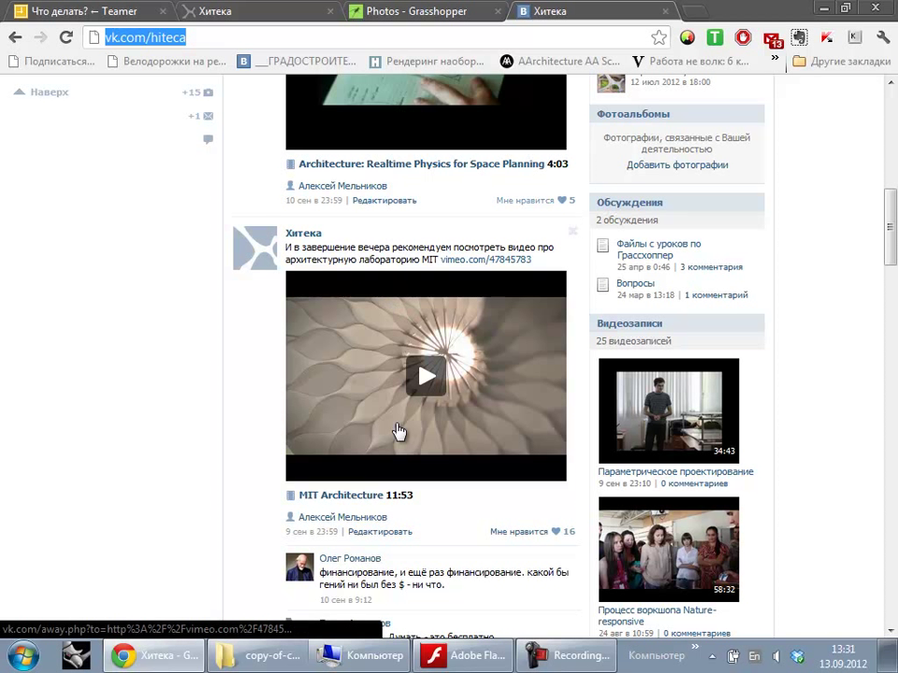
Step: Launch Rhinoceros and dismiss the startup template selection without choosing a template
{"action": "left_click", "coordinate": [78, 661]}
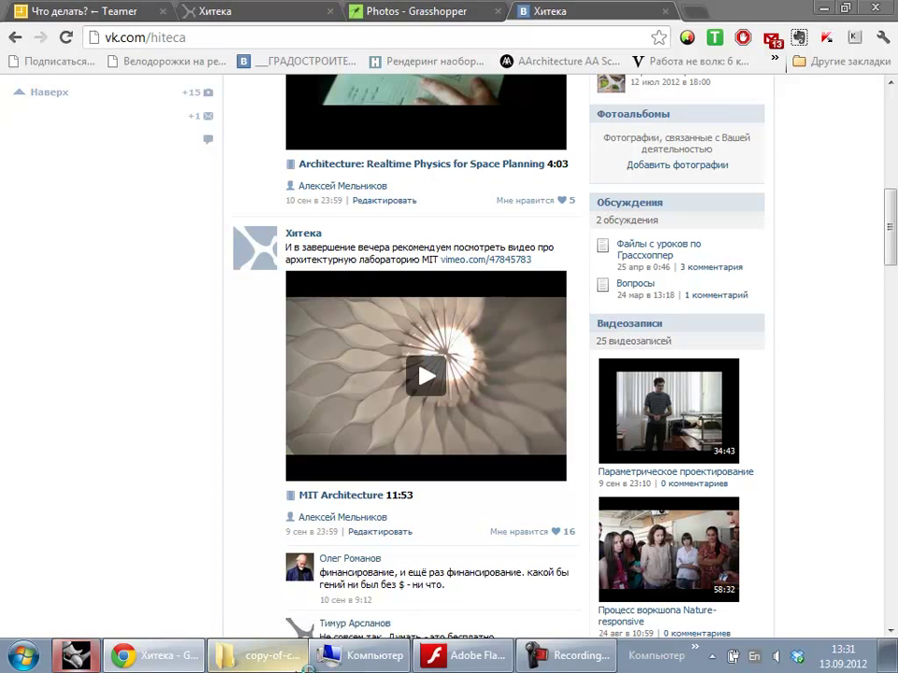
{"action": "mouse_move", "coordinate": [307, 669]}
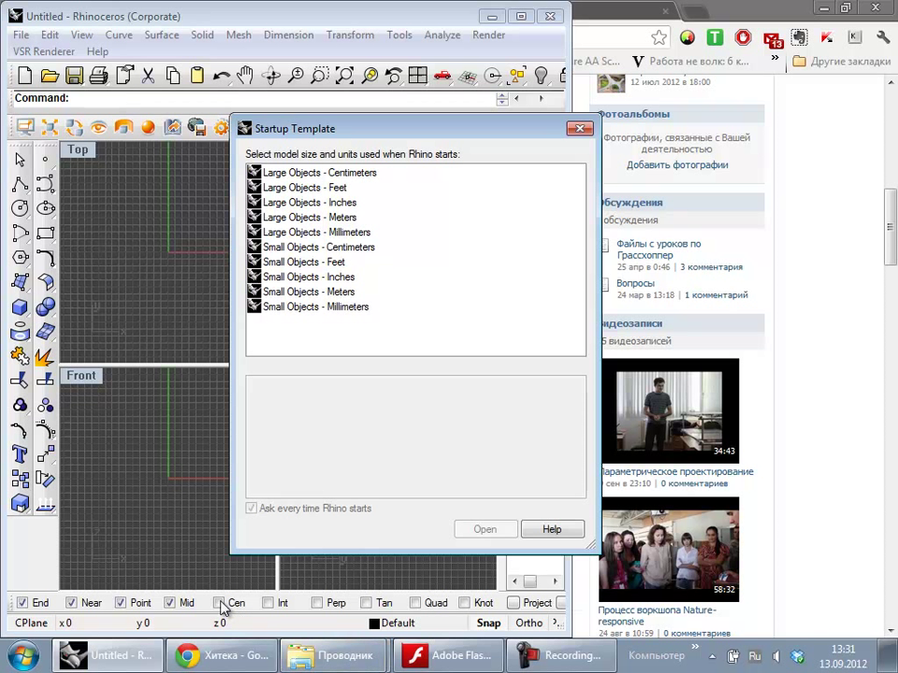
{"action": "left_click", "coordinate": [580, 128]}
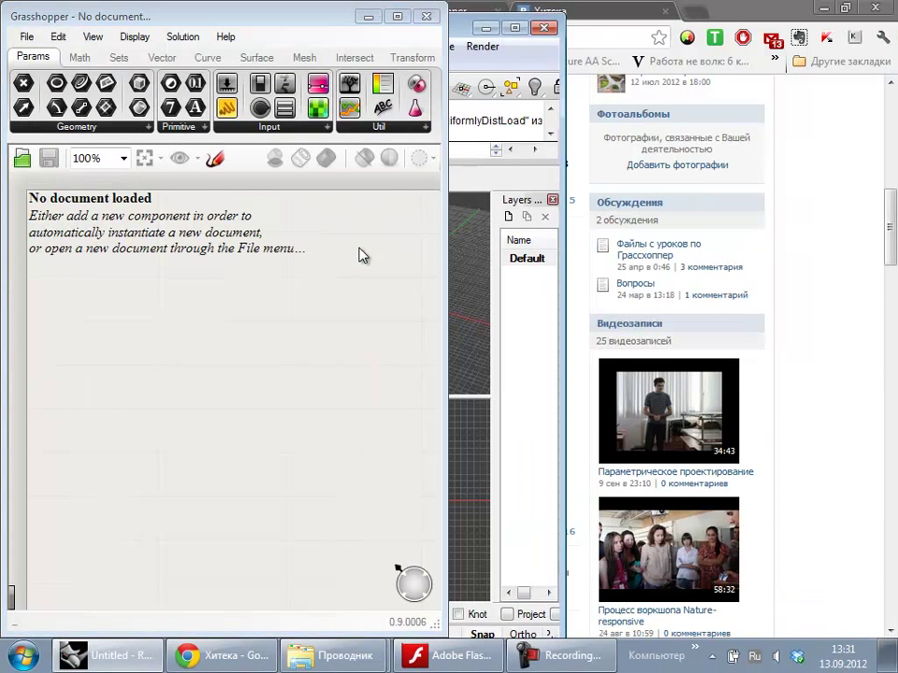
Step: Arrange the Grasshopper and Rhinoceros windows side by side at half-screen size and close Rhino's Layers panel
{"action": "left_click_drag", "start_coordinate": [179, 19], "coordinate": [896, 317]}
{"action": "left_click_drag", "start_coordinate": [244, 34], "coordinate": [2, 71]}
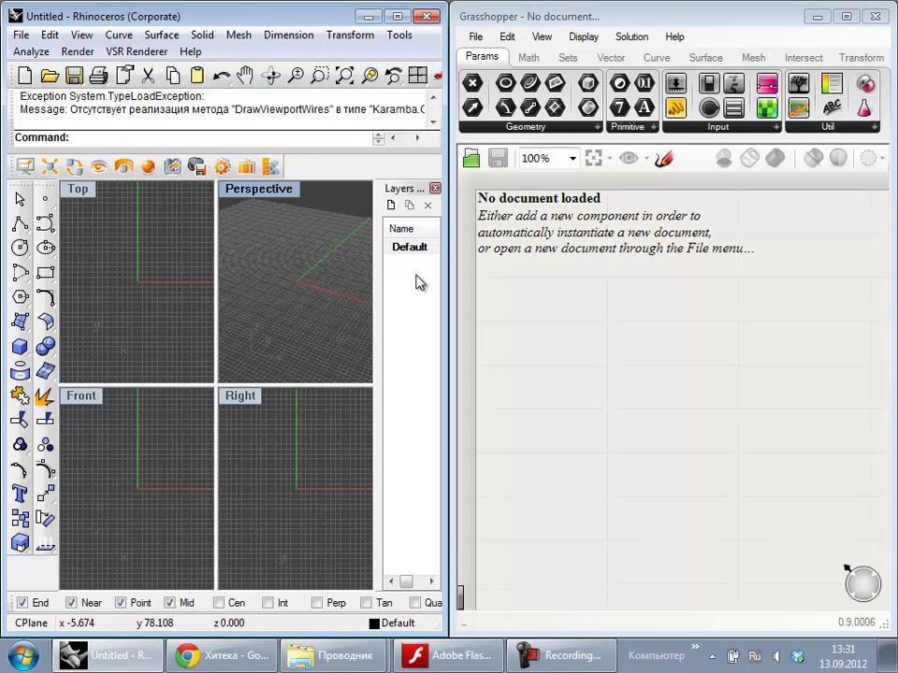
{"action": "left_click", "coordinate": [436, 189]}
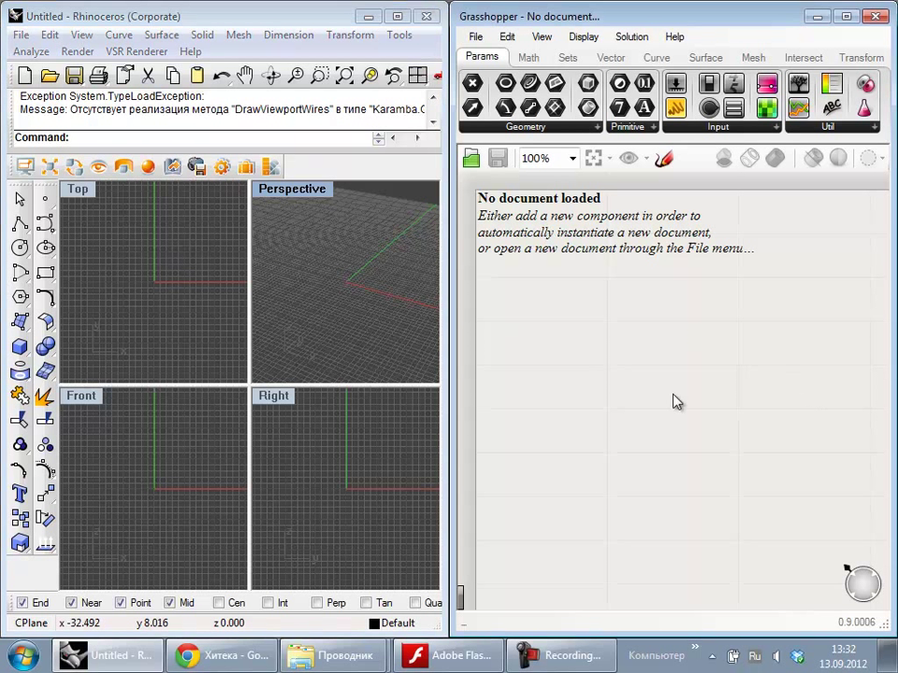
{"action": "left_click", "coordinate": [240, 16]}
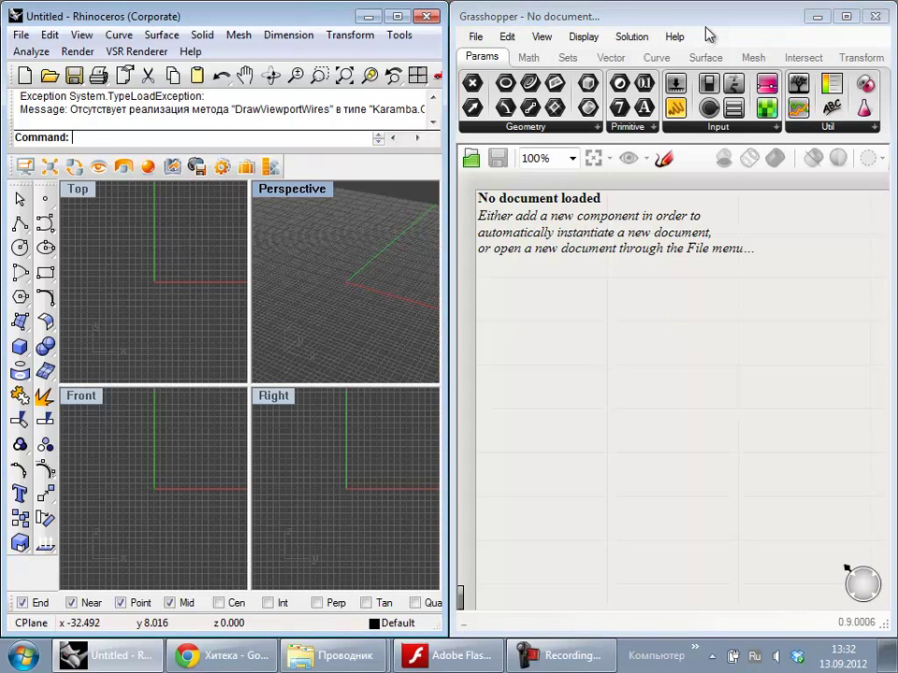
{"action": "left_click", "coordinate": [708, 32]}
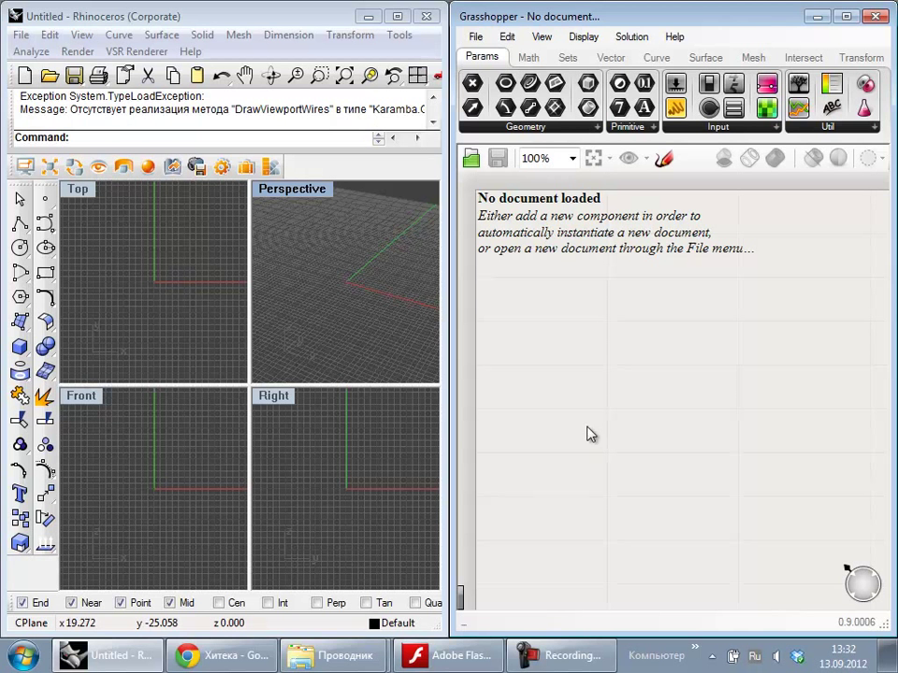
Step: Undock and close Rhino's VSR Realtime Renderer, both main tool palettes and the Standard toolbar
{"action": "left_click_drag", "start_coordinate": [12, 169], "coordinate": [131, 290]}
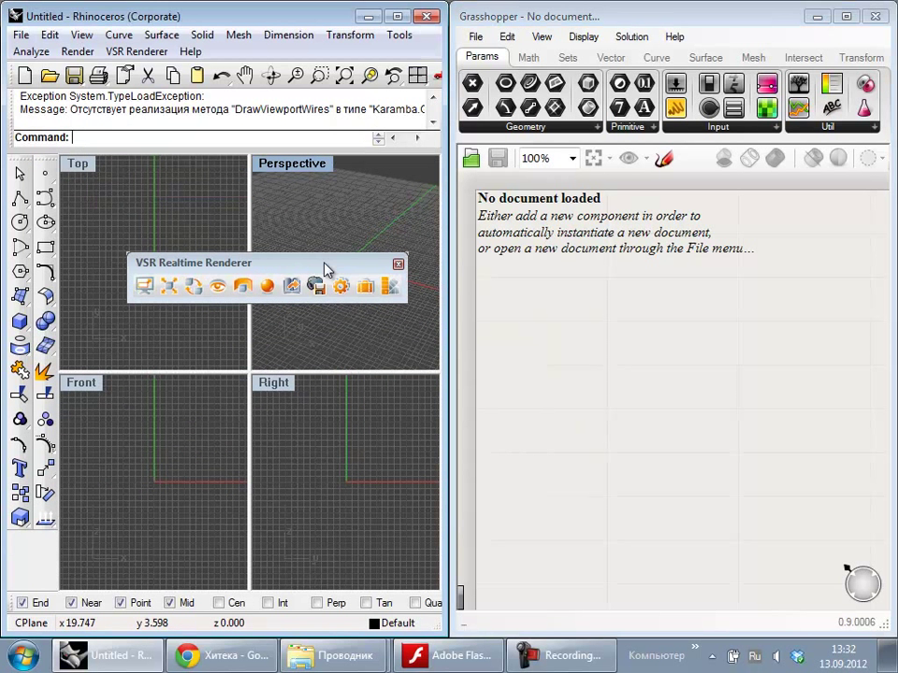
{"action": "left_click", "coordinate": [397, 265]}
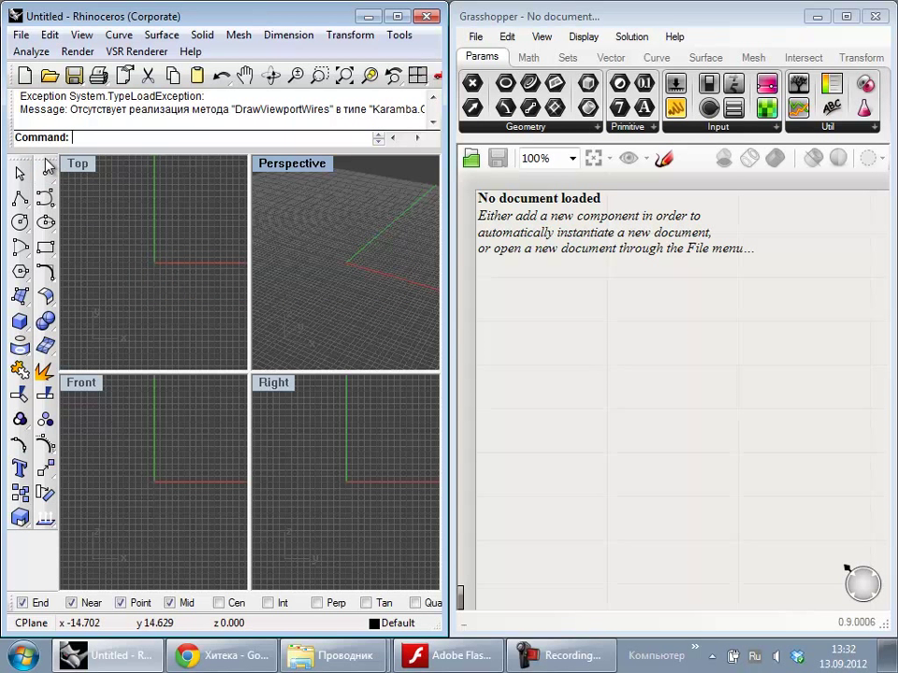
{"action": "left_click_drag", "start_coordinate": [49, 166], "coordinate": [174, 245]}
{"action": "left_click", "coordinate": [182, 249]}
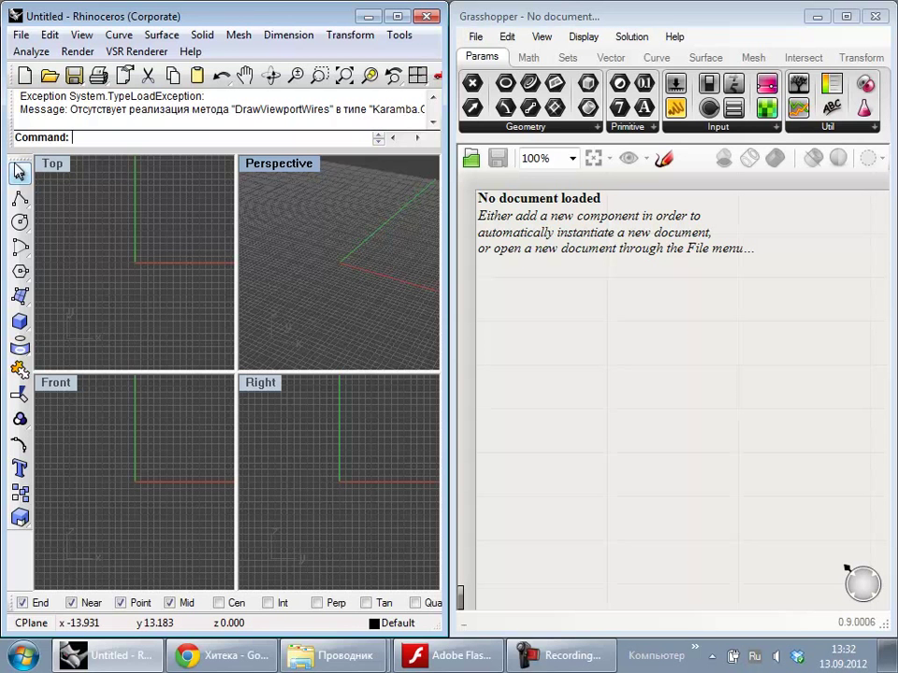
{"action": "left_click_drag", "start_coordinate": [19, 161], "coordinate": [169, 199]}
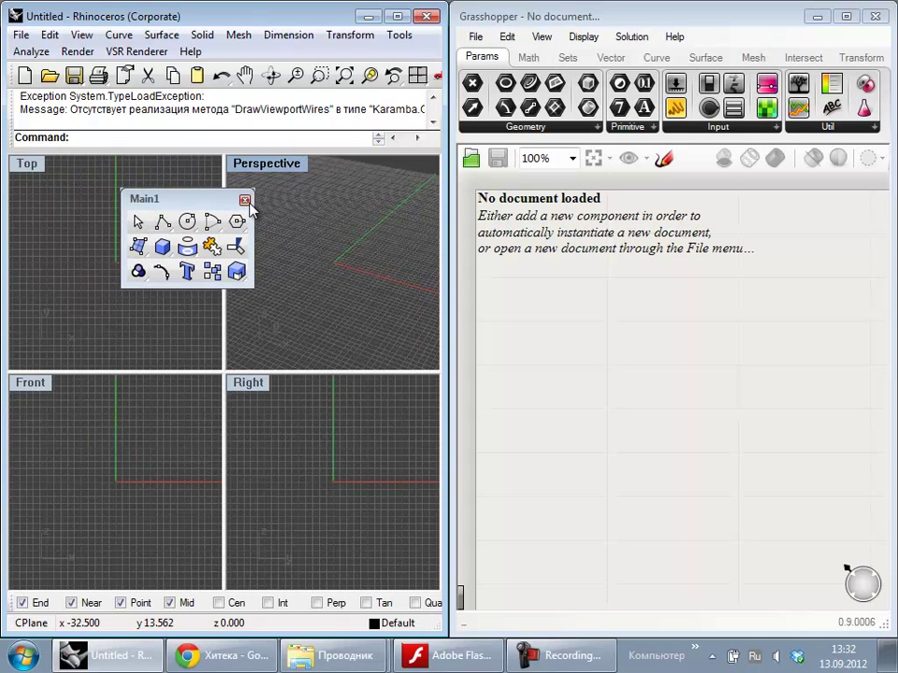
{"action": "left_click", "coordinate": [245, 200]}
{"action": "left_click_drag", "start_coordinate": [9, 75], "coordinate": [30, 210]}
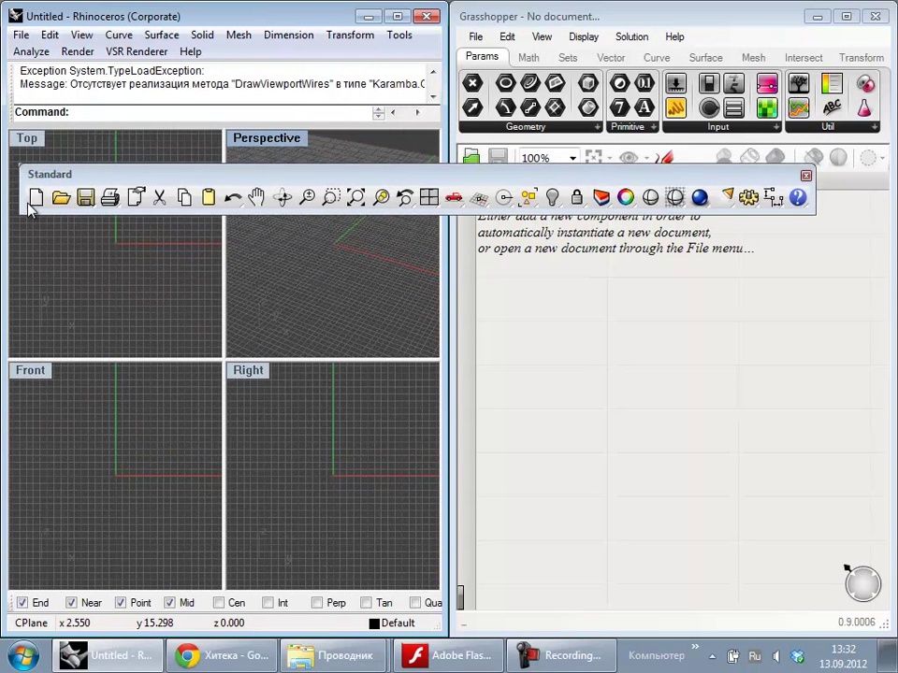
{"action": "left_click", "coordinate": [805, 175]}
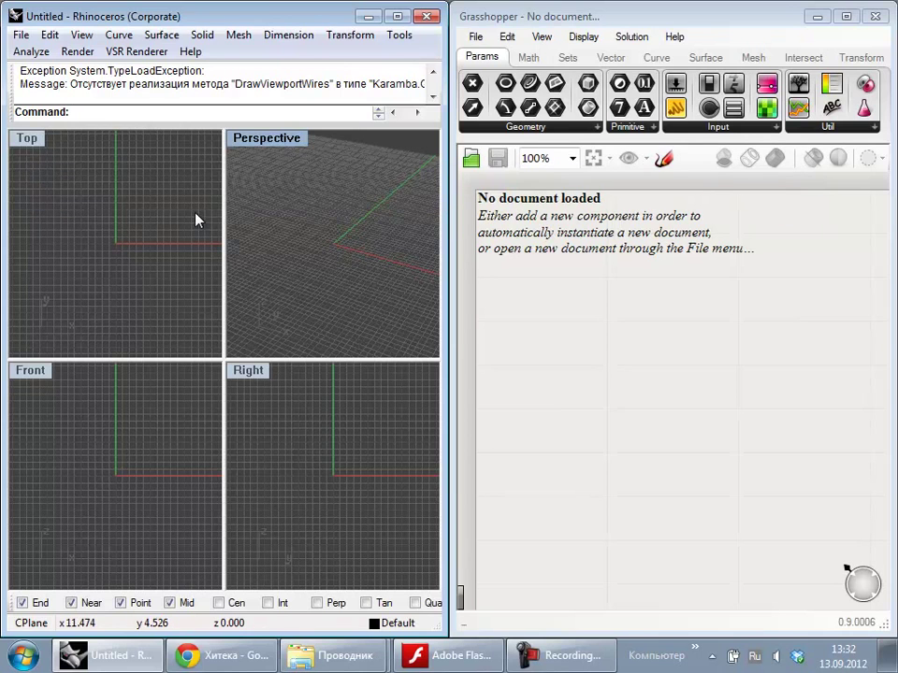
{"action": "left_click_drag", "start_coordinate": [184, 16], "coordinate": [0, 82]}
{"action": "left_click_drag", "start_coordinate": [760, 13], "coordinate": [894, 148]}
{"action": "left_click_drag", "start_coordinate": [222, 18], "coordinate": [2, 183]}
{"action": "left_click_drag", "start_coordinate": [717, 25], "coordinate": [896, 299]}
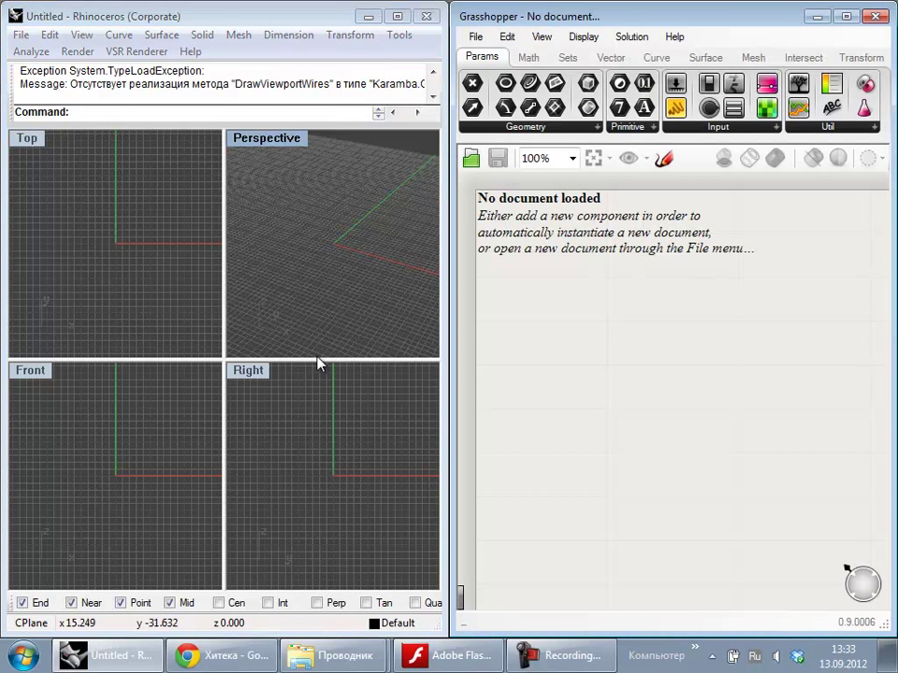
Step: Maximize Rhino's Perspective viewport and orbit it to a lower, closer view of the construction grid
{"action": "left_click", "coordinate": [227, 21]}
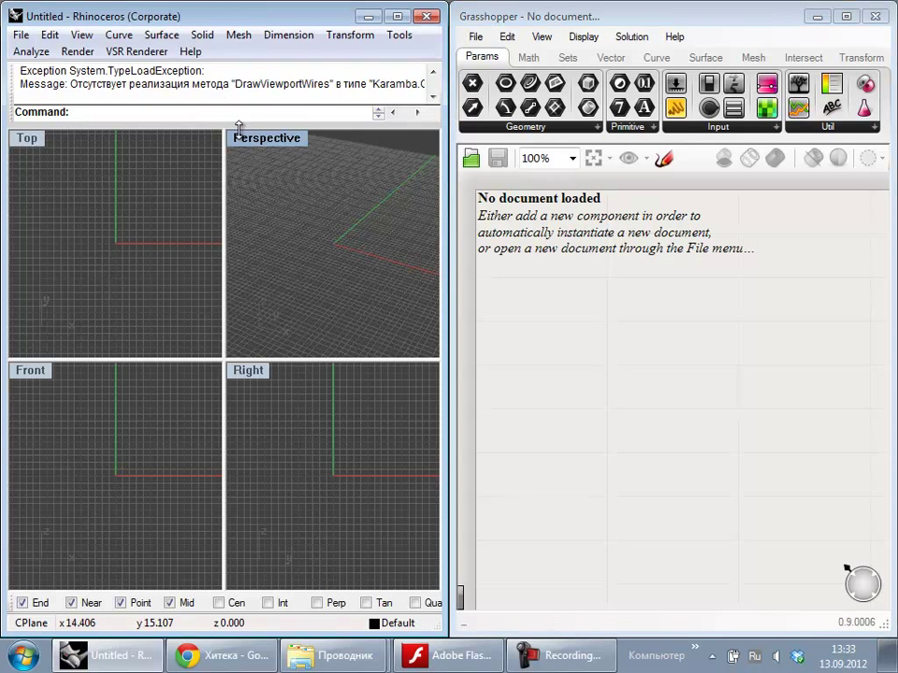
{"action": "double_click", "coordinate": [255, 141]}
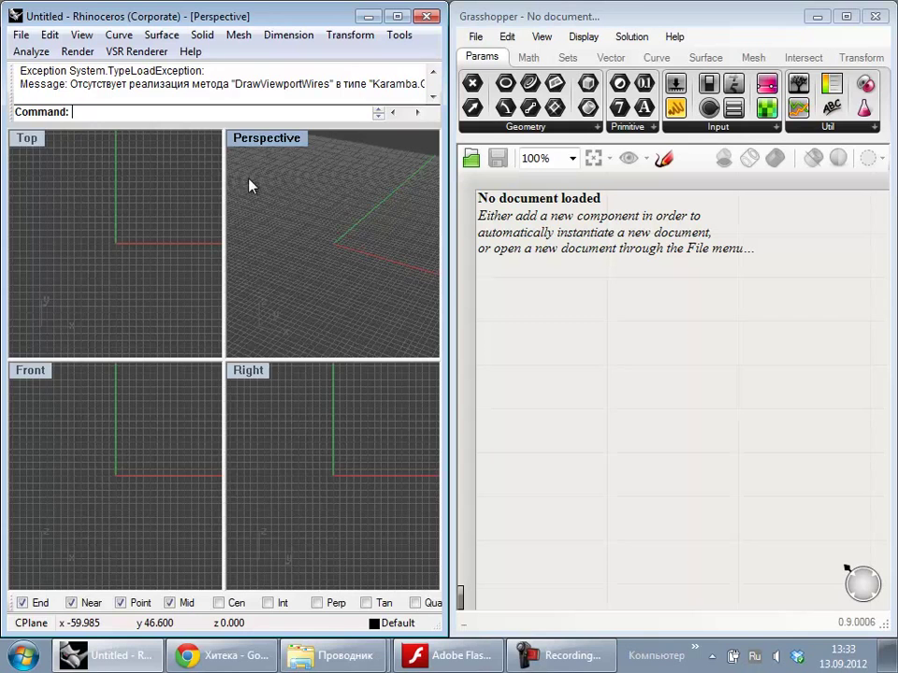
{"action": "right_click_drag", "start_coordinate": [197, 318], "coordinate": [287, 398]}
{"action": "scroll", "coordinate": [289, 344], "scroll_direction": "up", "scroll_amount": 5}
{"action": "right_click_drag", "start_coordinate": [285, 334], "coordinate": [226, 362]}
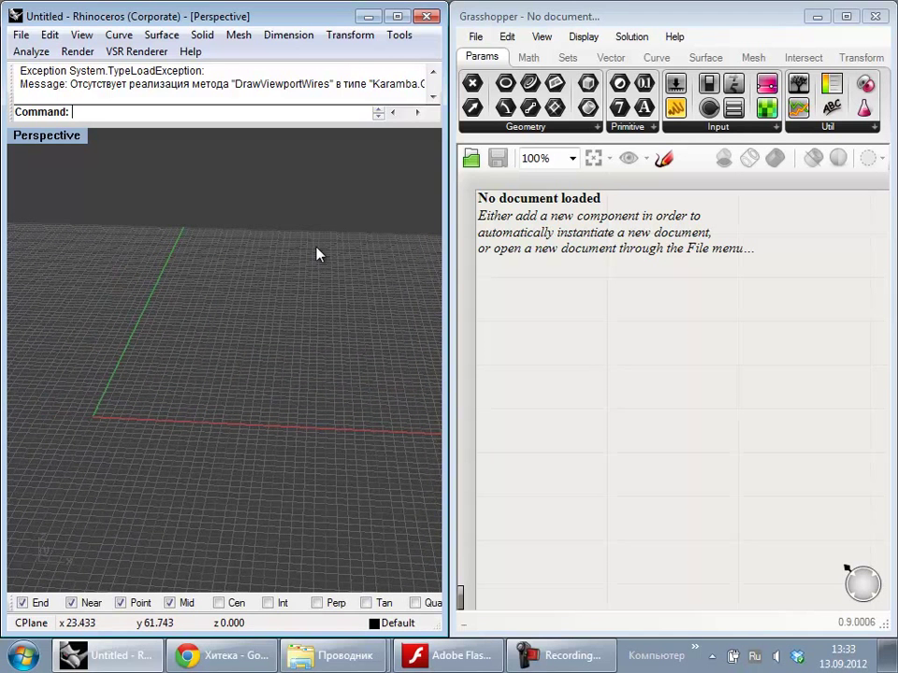
{"action": "mouse_move", "coordinate": [650, 332]}
{"action": "right_mouse_down"}
{"action": "mouse_move", "coordinate": [701, 353]}
{"action": "mouse_move", "coordinate": [636, 345]}
{"action": "mouse_move", "coordinate": [646, 325]}
{"action": "right_mouse_up"}
{"action": "right_click_drag", "start_coordinate": [278, 368], "coordinate": [241, 357]}
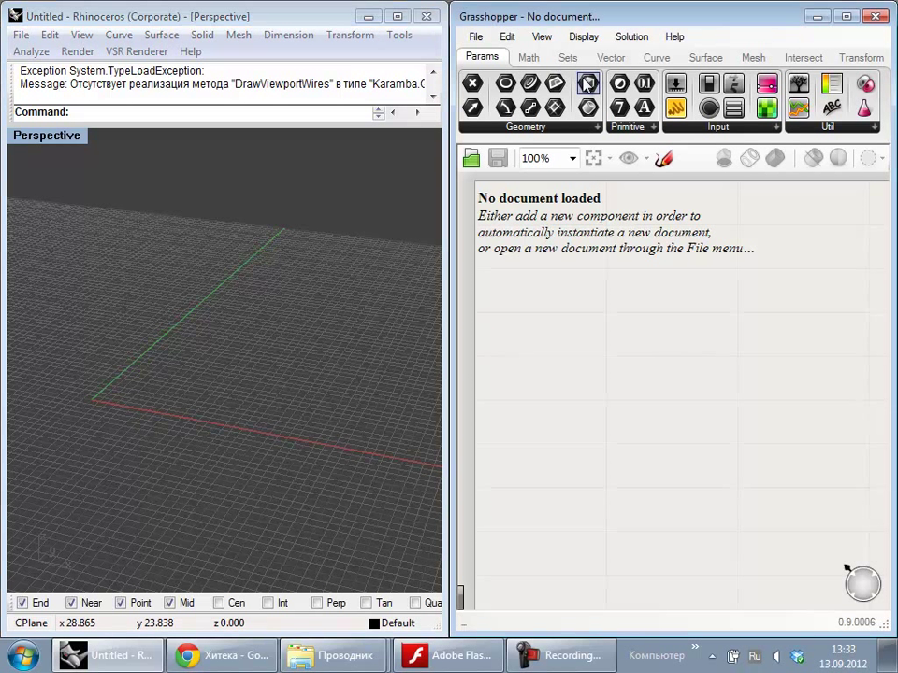
Step: Place a Populate 3D component on the Grasshopper canvas
{"action": "left_click", "coordinate": [610, 58]}
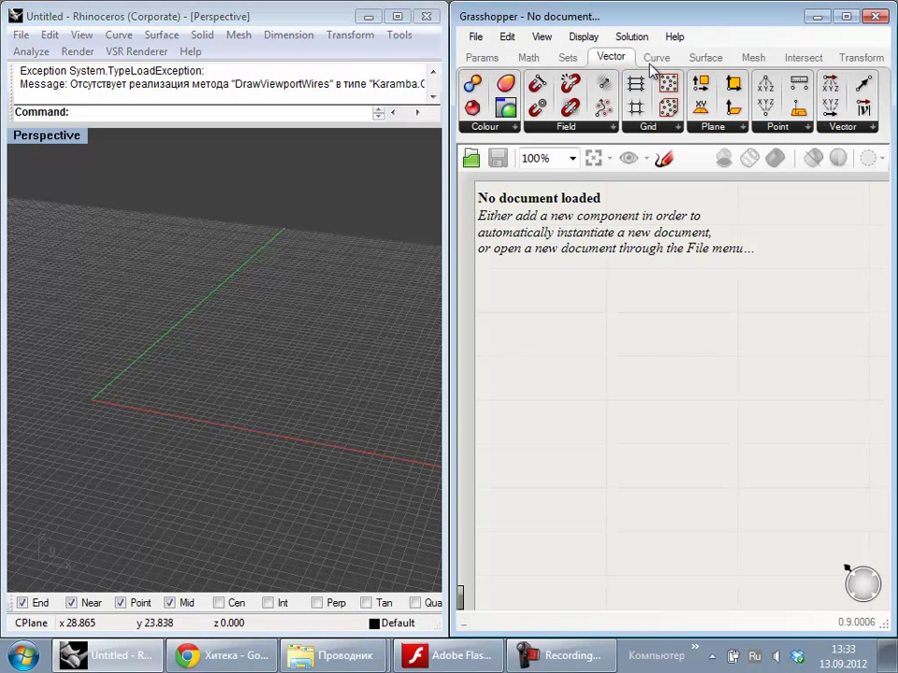
{"action": "left_click", "coordinate": [669, 109]}
{"action": "left_click_drag", "start_coordinate": [572, 294], "coordinate": [571, 300]}
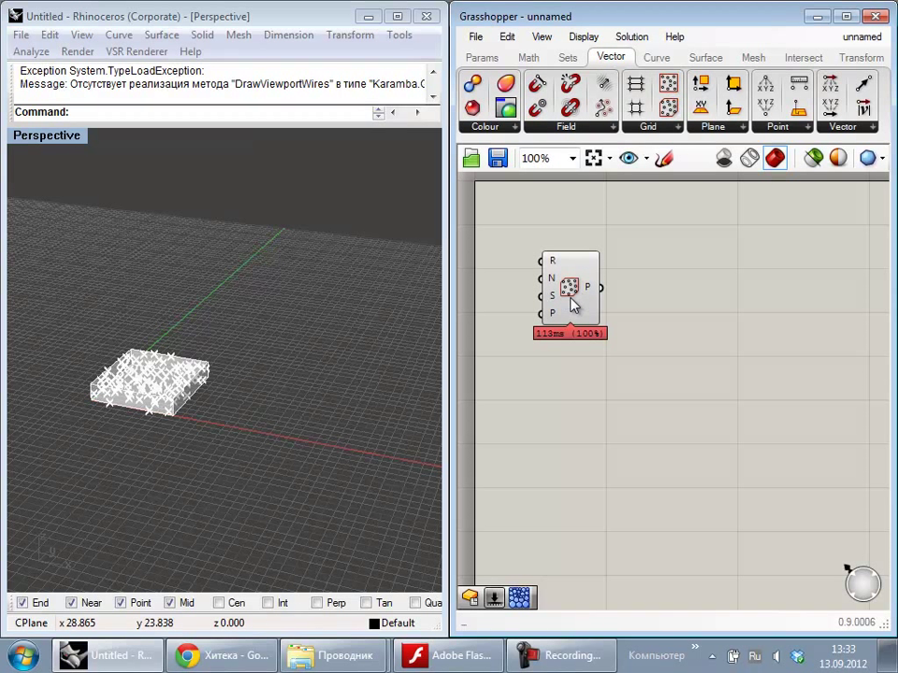
{"action": "left_click", "coordinate": [482, 57]}
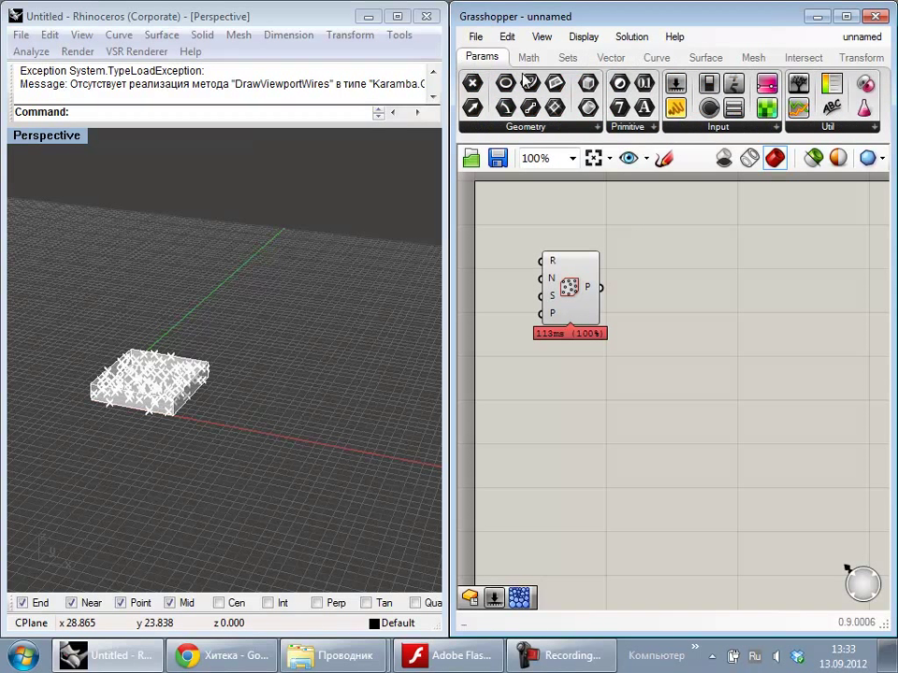
{"action": "left_click", "coordinate": [531, 57]}
{"action": "left_click", "coordinate": [568, 58]}
{"action": "left_click", "coordinate": [610, 57]}
{"action": "left_click", "coordinate": [612, 127]}
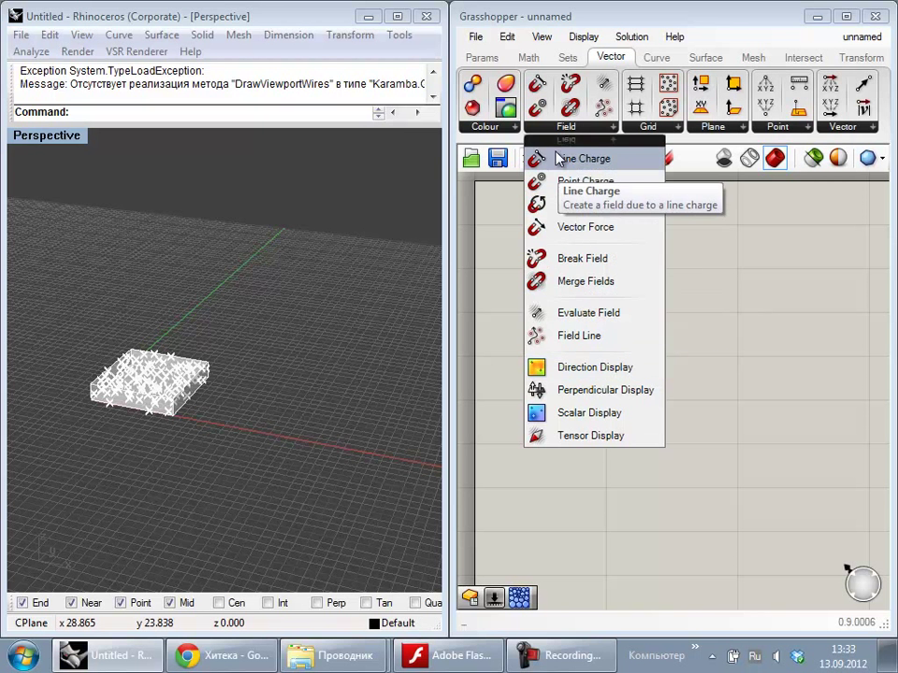
Step: Place two Populate 2D components on the canvas and delete both of them
{"action": "left_click_drag", "start_coordinate": [669, 85], "coordinate": [705, 422]}
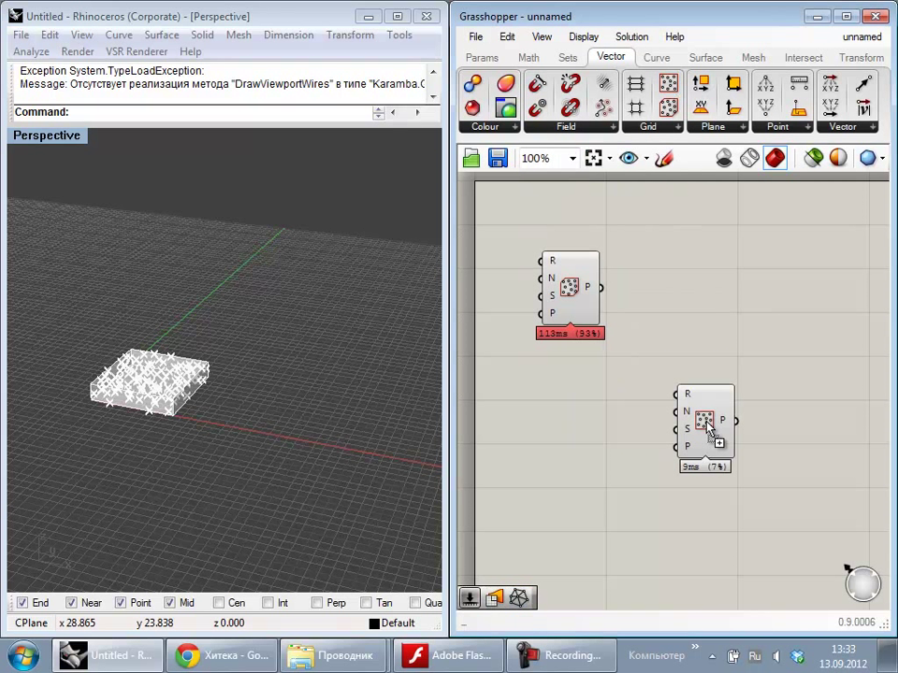
{"action": "left_click_drag", "start_coordinate": [669, 83], "coordinate": [689, 228]}
{"action": "left_click", "coordinate": [689, 228]}
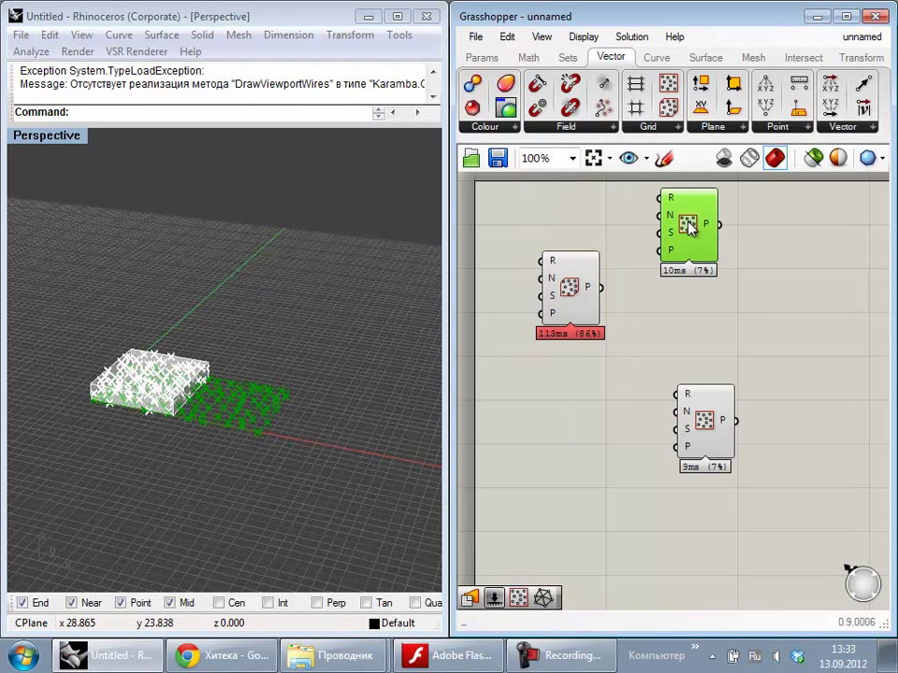
{"action": "key", "text": "Delete"}
{"action": "left_click", "coordinate": [704, 409]}
{"action": "key", "text": "Delete"}
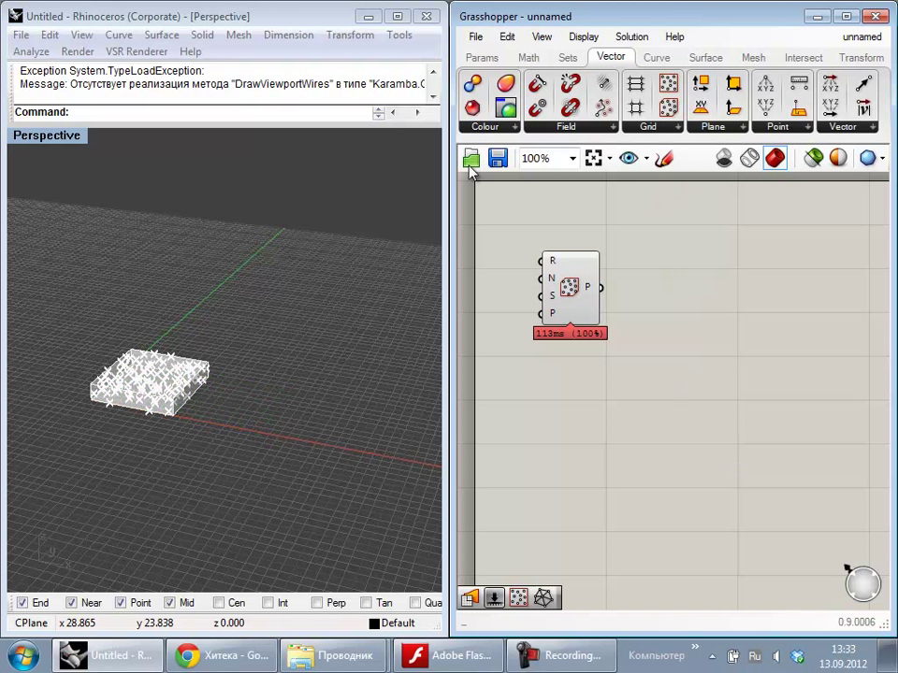
Step: Move the Populate 3D component farther from the edges of the Grasshopper canvas
{"action": "mouse_move", "coordinate": [569, 285]}
{"action": "left_mouse_down"}
{"action": "mouse_move", "coordinate": [568, 303]}
{"action": "mouse_move", "coordinate": [556, 296]}
{"action": "left_mouse_up"}
{"action": "left_click", "coordinate": [519, 303]}
{"action": "scroll", "coordinate": [519, 303], "scroll_direction": "up", "scroll_amount": 4}
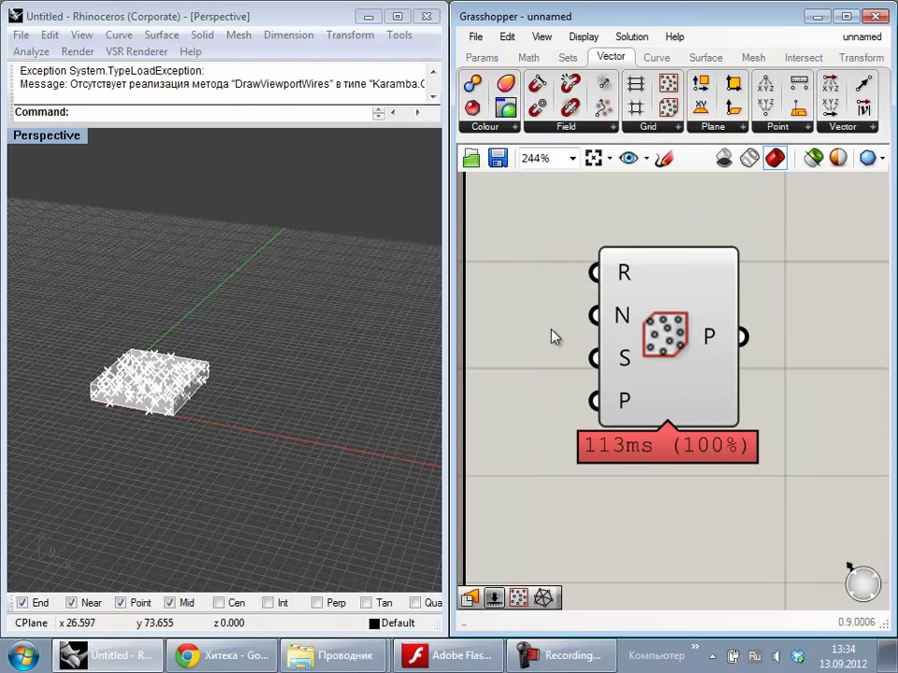
{"action": "scroll", "coordinate": [552, 337], "scroll_direction": "down", "scroll_amount": 4}
{"action": "left_click_drag", "start_coordinate": [605, 335], "coordinate": [700, 339]}
{"action": "left_click", "coordinate": [722, 437]}
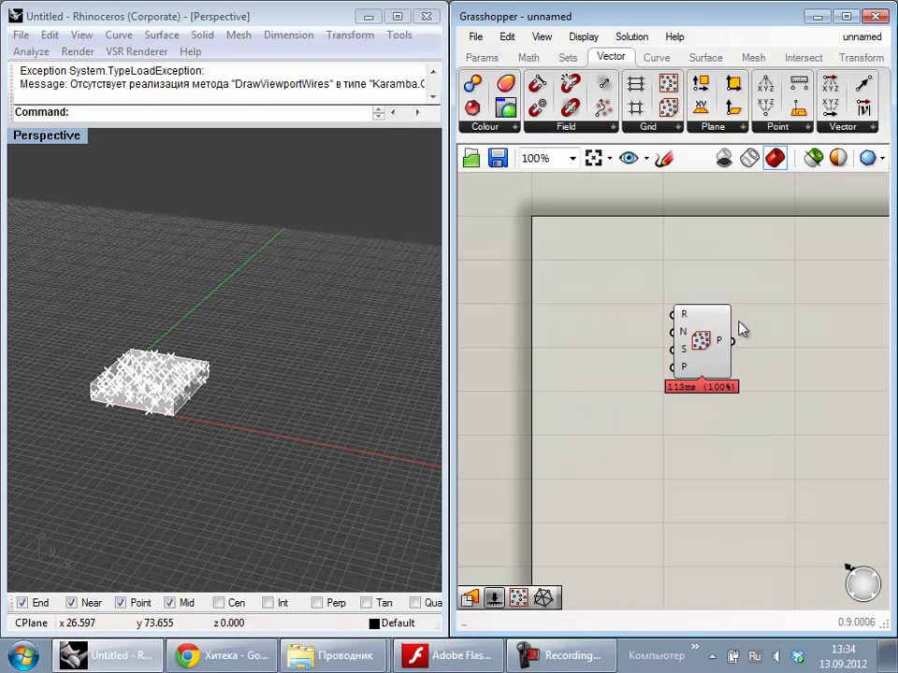
Step: Examine the Populate 3D component and its random points inside the box in the Perspective viewport up close
{"action": "right_click_drag", "start_coordinate": [584, 430], "coordinate": [569, 403]}
{"action": "scroll", "coordinate": [672, 327], "scroll_direction": "up", "scroll_amount": 2}
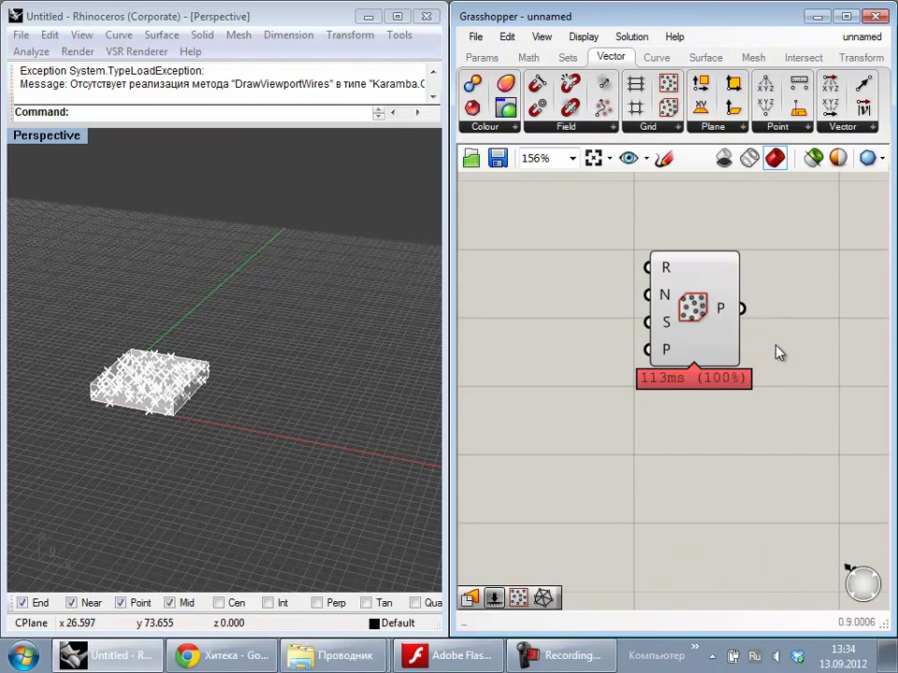
{"action": "right_click_drag", "start_coordinate": [776, 352], "coordinate": [662, 338]}
{"action": "right_click_drag", "start_coordinate": [71, 392], "coordinate": [82, 430]}
{"action": "scroll", "coordinate": [75, 385], "scroll_direction": "up", "scroll_amount": 6}
{"action": "right_click_drag", "start_coordinate": [307, 430], "coordinate": [211, 411]}
{"action": "right_click_drag", "start_coordinate": [652, 345], "coordinate": [636, 396]}
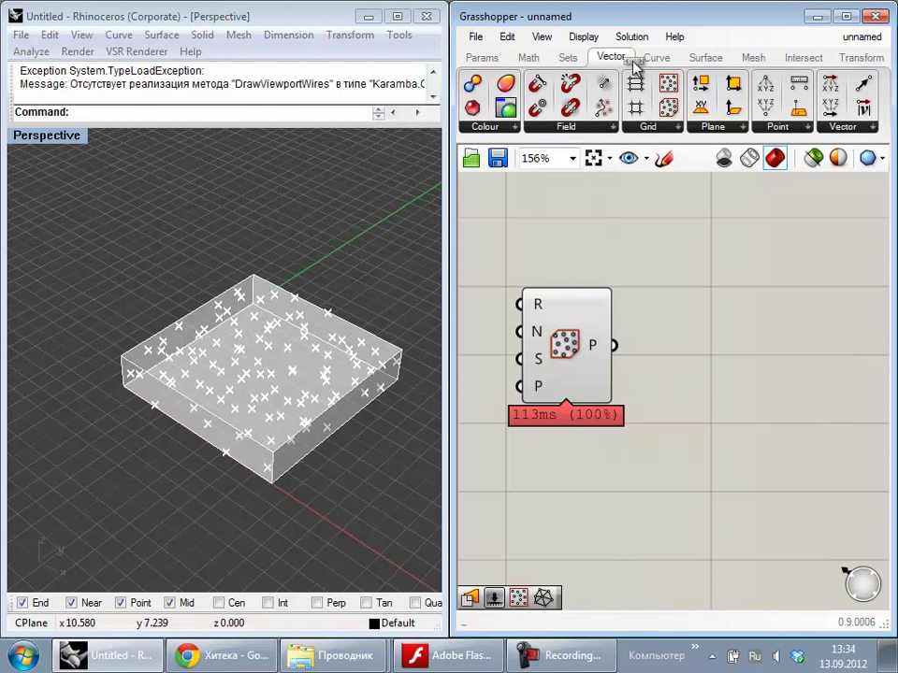
Step: Place a Voronoi 3D component beside Populate 3D and connect the population points to its points input
{"action": "left_click", "coordinate": [752, 57]}
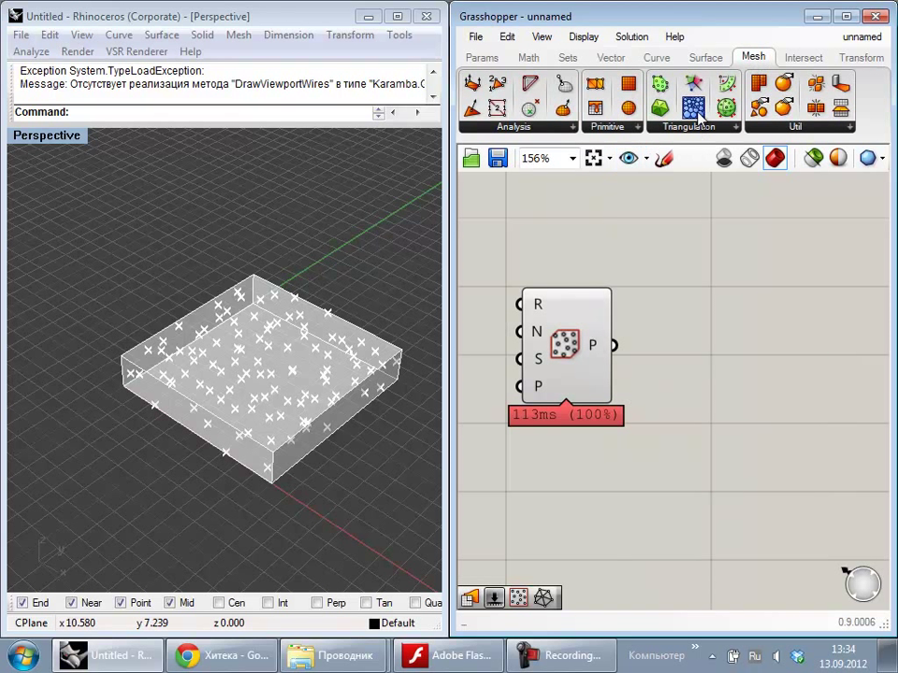
{"action": "left_click_drag", "start_coordinate": [699, 115], "coordinate": [753, 378]}
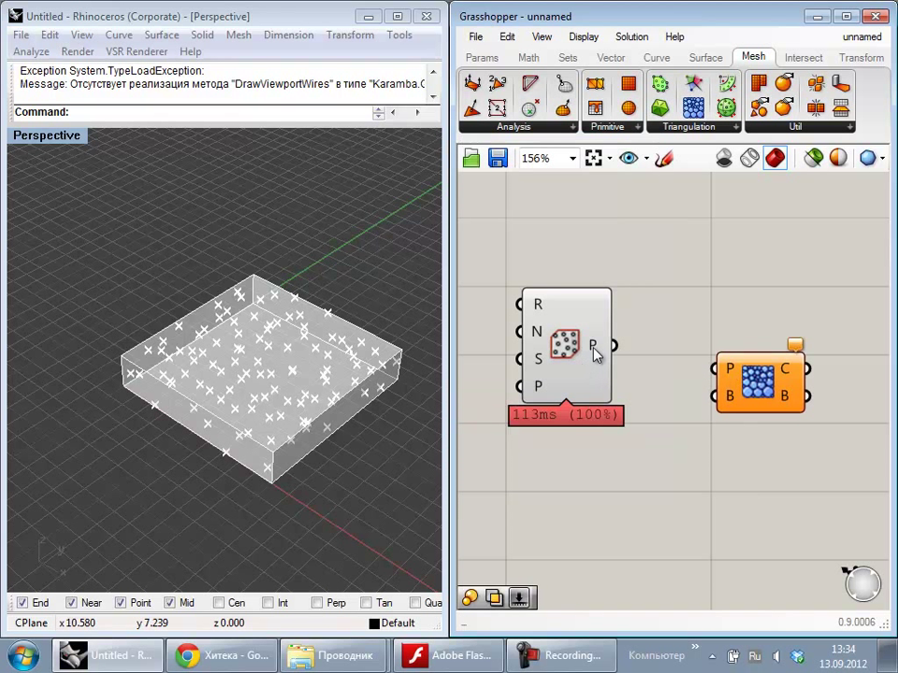
{"action": "left_click_drag", "start_coordinate": [614, 346], "coordinate": [717, 370]}
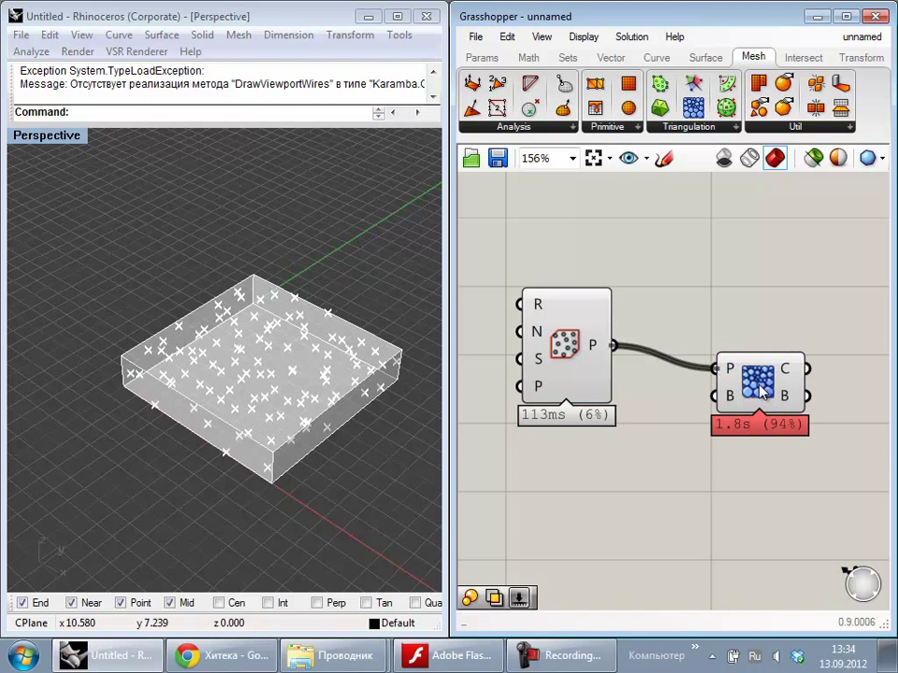
{"action": "left_click_drag", "start_coordinate": [768, 361], "coordinate": [774, 326]}
{"action": "left_click", "coordinate": [663, 465]}
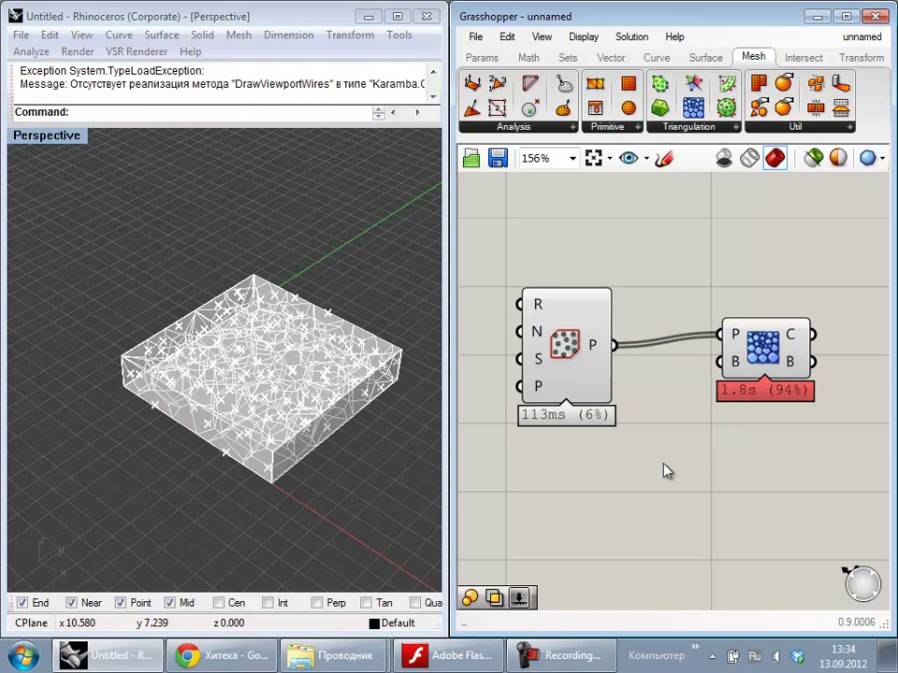
Step: Hide the Populate 3D preview and move both components over to free space in front of the Region input
{"action": "right_click", "coordinate": [559, 346]}
{"action": "left_click", "coordinate": [602, 374]}
{"action": "right_click_drag", "start_coordinate": [294, 486], "coordinate": [168, 372]}
{"action": "left_click_drag", "start_coordinate": [824, 450], "coordinate": [548, 315]}
{"action": "left_click_drag", "start_coordinate": [582, 306], "coordinate": [759, 331]}
{"action": "left_click", "coordinate": [704, 267]}
{"action": "left_click", "coordinate": [686, 251]}
{"action": "mouse_move", "coordinate": [717, 301]}
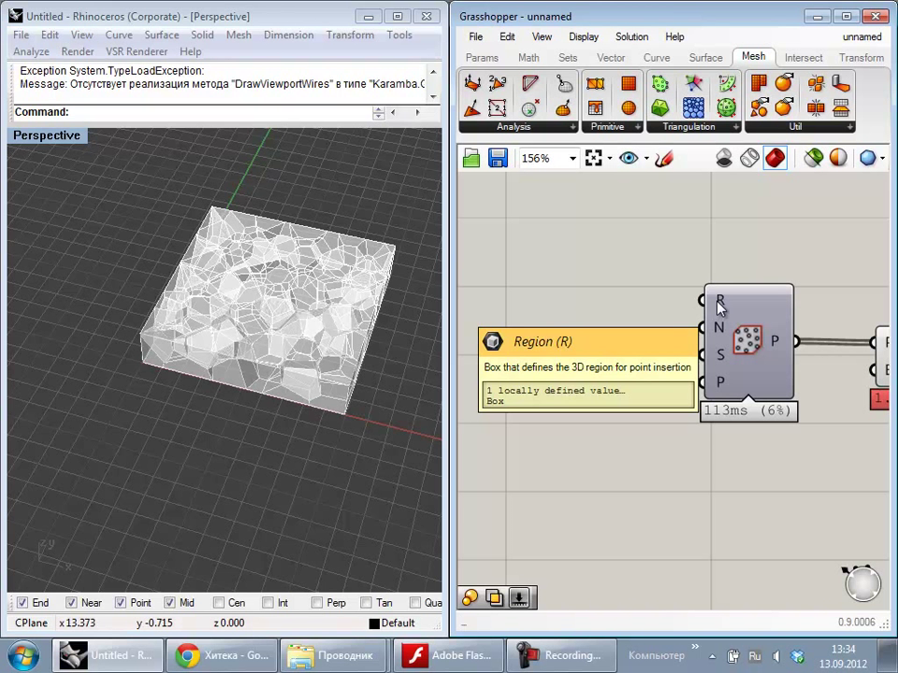
Step: Add a Center Box component and connect its box output to the Region input of Populate 3D
{"action": "right_click_drag", "start_coordinate": [148, 371], "coordinate": [153, 355]}
{"action": "right_click_drag", "start_coordinate": [690, 275], "coordinate": [733, 341]}
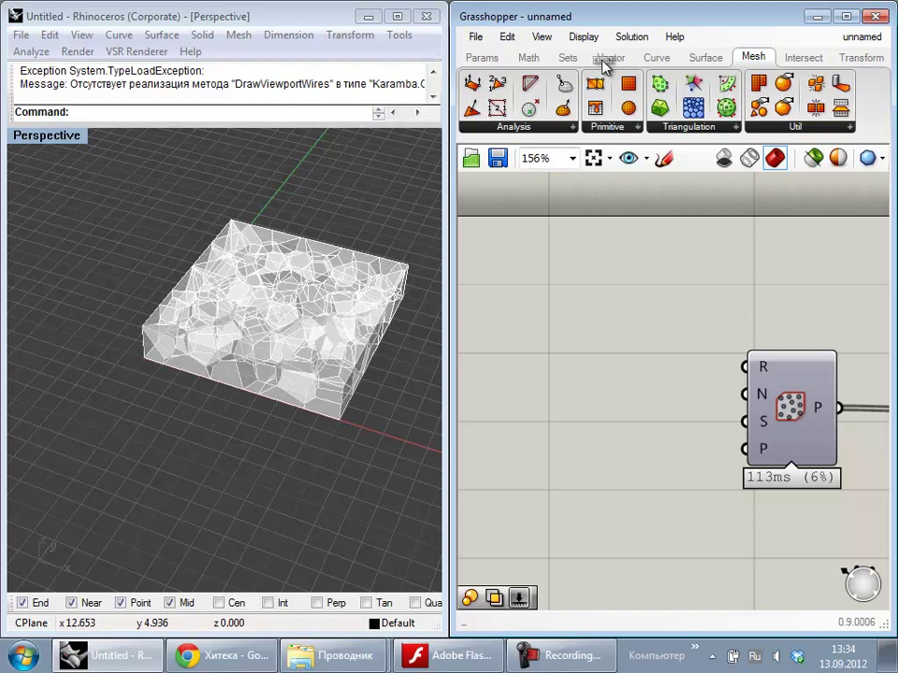
{"action": "left_click", "coordinate": [717, 59]}
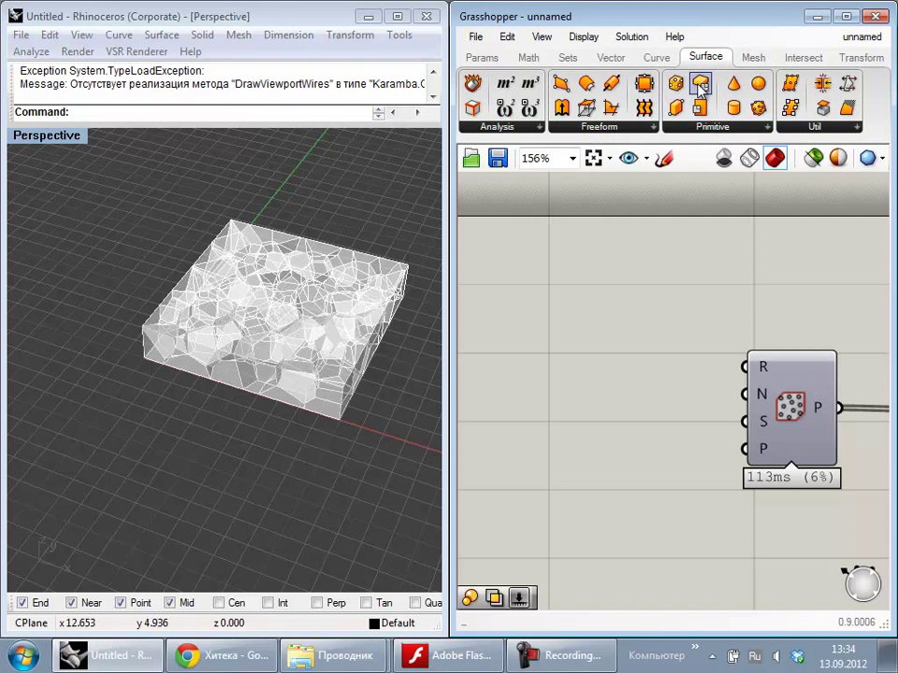
{"action": "left_click_drag", "start_coordinate": [700, 84], "coordinate": [737, 372]}
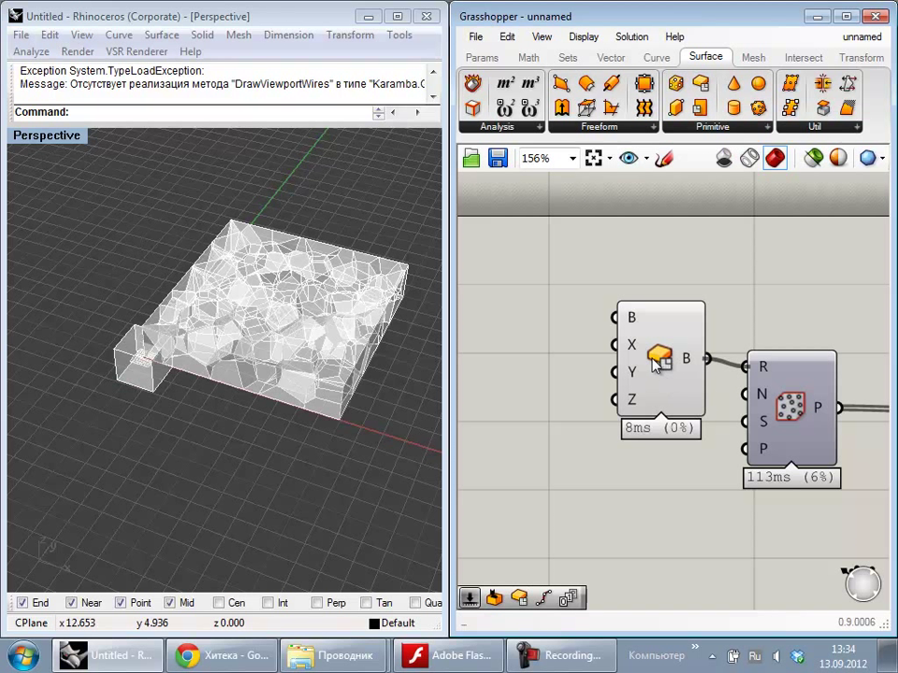
{"action": "mouse_move", "coordinate": [655, 390]}
{"action": "left_mouse_down"}
{"action": "mouse_move", "coordinate": [672, 400]}
{"action": "mouse_move", "coordinate": [643, 382]}
{"action": "left_mouse_up"}
{"action": "left_click", "coordinate": [631, 453]}
Step: Turn off the previews of the Center Box, Populate 3D and Voronoi 3D components
{"action": "right_click_drag", "start_coordinate": [155, 375], "coordinate": [207, 420]}
{"action": "scroll", "coordinate": [176, 360], "scroll_direction": "up", "scroll_amount": 9}
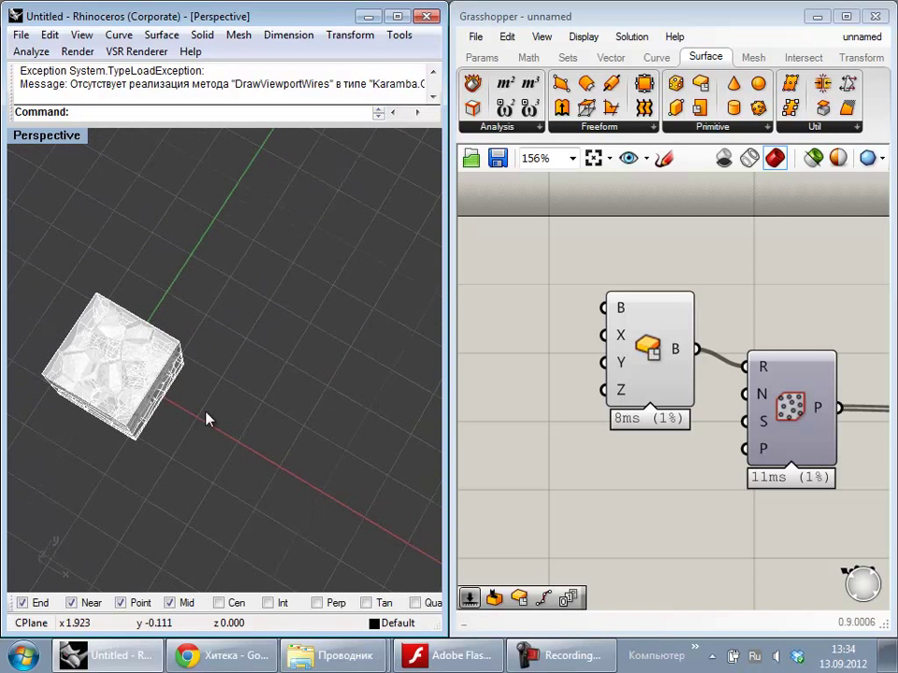
{"action": "right_click_drag", "start_coordinate": [802, 293], "coordinate": [716, 259]}
{"action": "scroll", "coordinate": [717, 259], "scroll_direction": "down", "scroll_amount": 3}
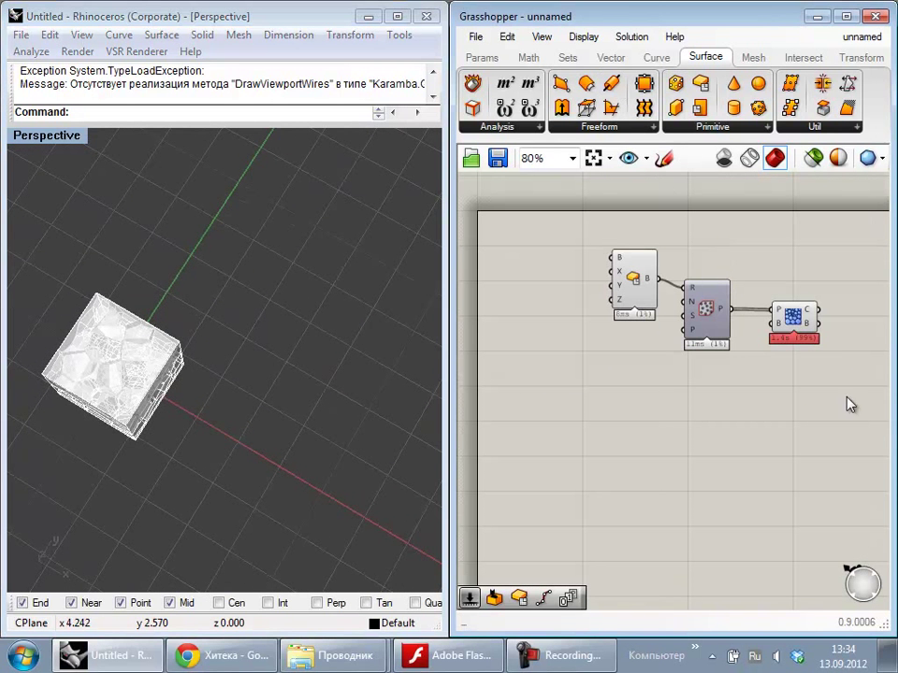
{"action": "left_click_drag", "start_coordinate": [846, 396], "coordinate": [622, 269]}
{"action": "key", "text": "ctrl+q"}
{"action": "left_click", "coordinate": [705, 394]}
{"action": "left_click", "coordinate": [700, 296]}
{"action": "key", "text": "ctrl+q"}
{"action": "left_click", "coordinate": [719, 392]}
Step: Place a 2D Voronoi component on the canvas below the 3D components
{"action": "left_click", "coordinate": [657, 57]}
{"action": "left_click", "coordinate": [608, 58]}
{"action": "left_click", "coordinate": [568, 57]}
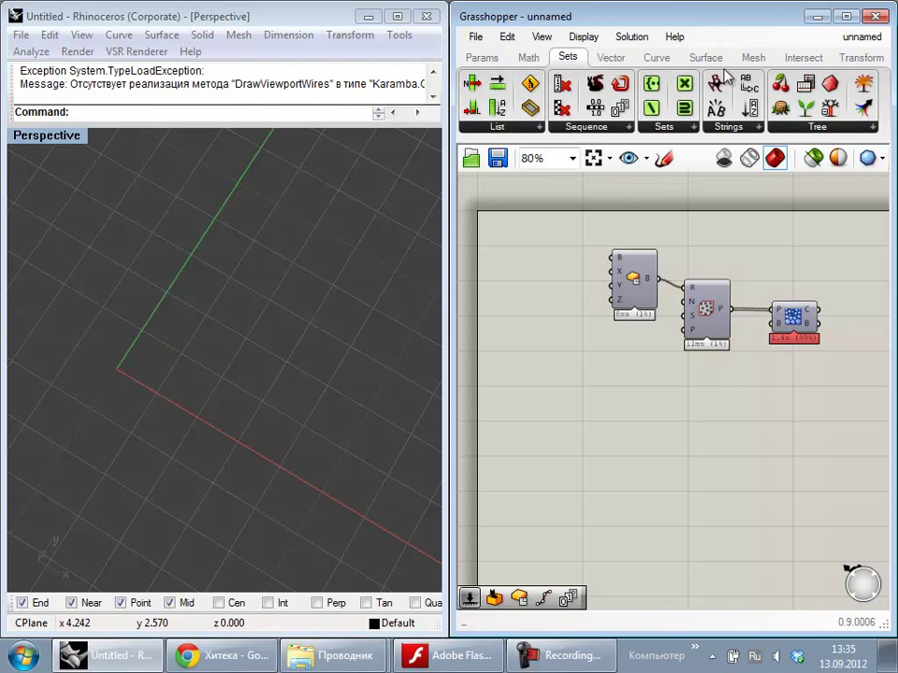
{"action": "left_click", "coordinate": [752, 57]}
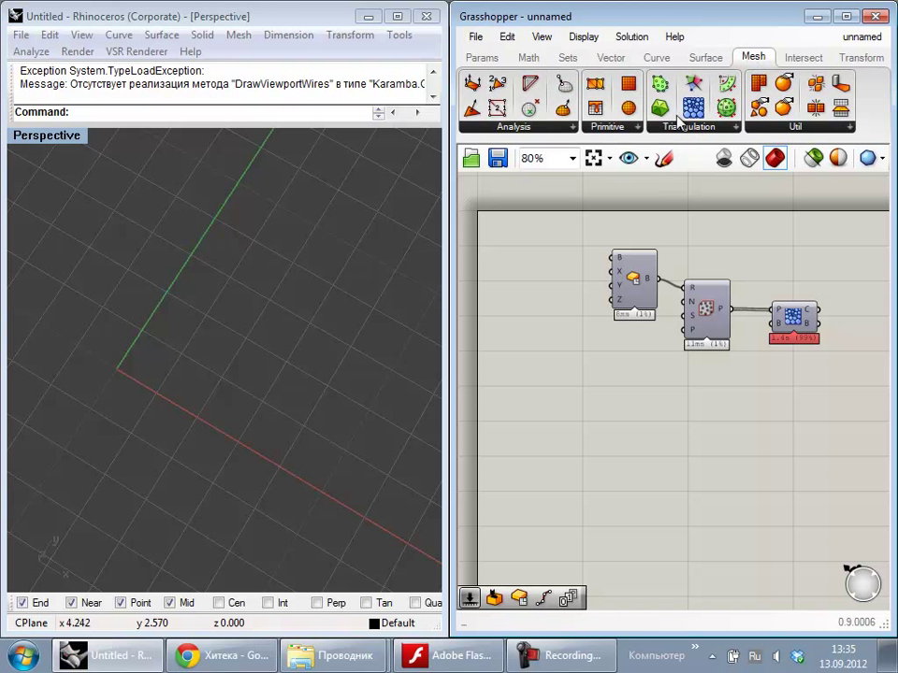
{"action": "left_click", "coordinate": [700, 127]}
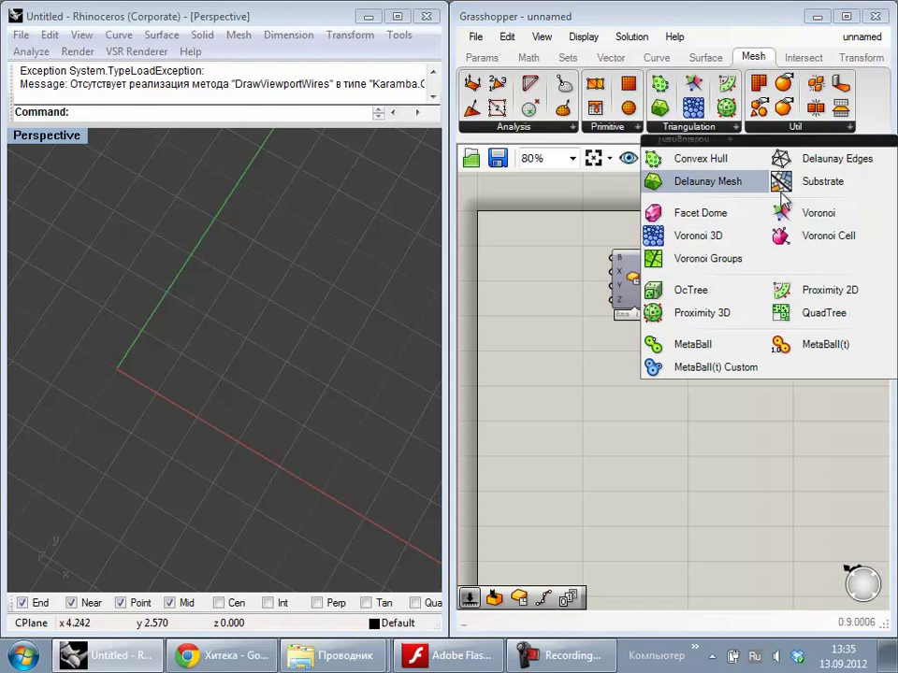
{"action": "left_click", "coordinate": [817, 214]}
{"action": "left_click_drag", "start_coordinate": [730, 430], "coordinate": [715, 437]}
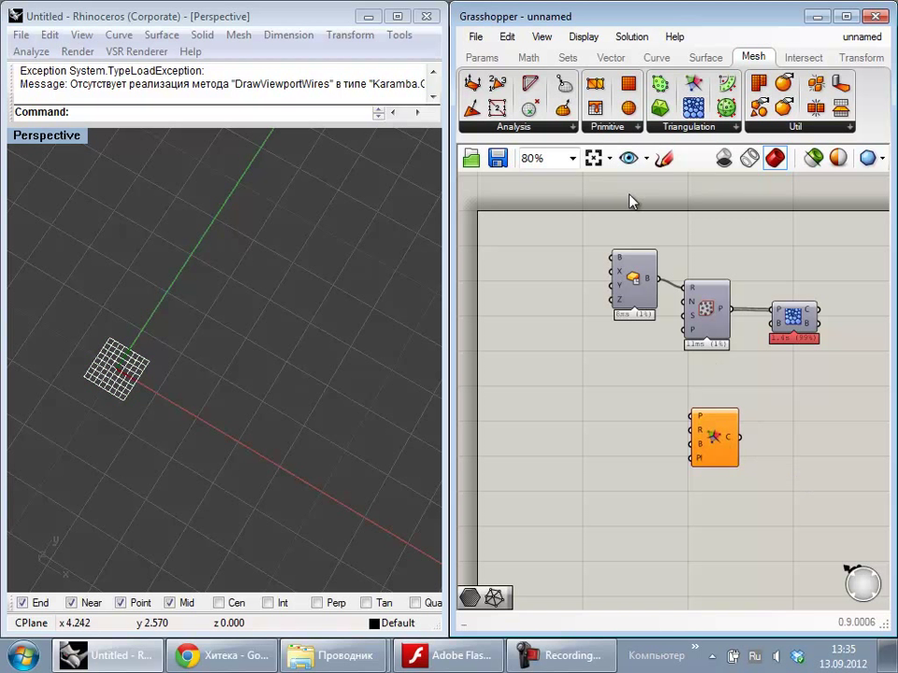
Step: Add a Populate 2D component and connect its points to the points input of the Voronoi component
{"action": "left_click", "coordinate": [615, 60]}
{"action": "left_click_drag", "start_coordinate": [667, 82], "coordinate": [775, 476]}
{"action": "left_click", "coordinate": [879, 496]}
{"action": "scroll", "coordinate": [144, 410], "scroll_direction": "down", "scroll_amount": 6}
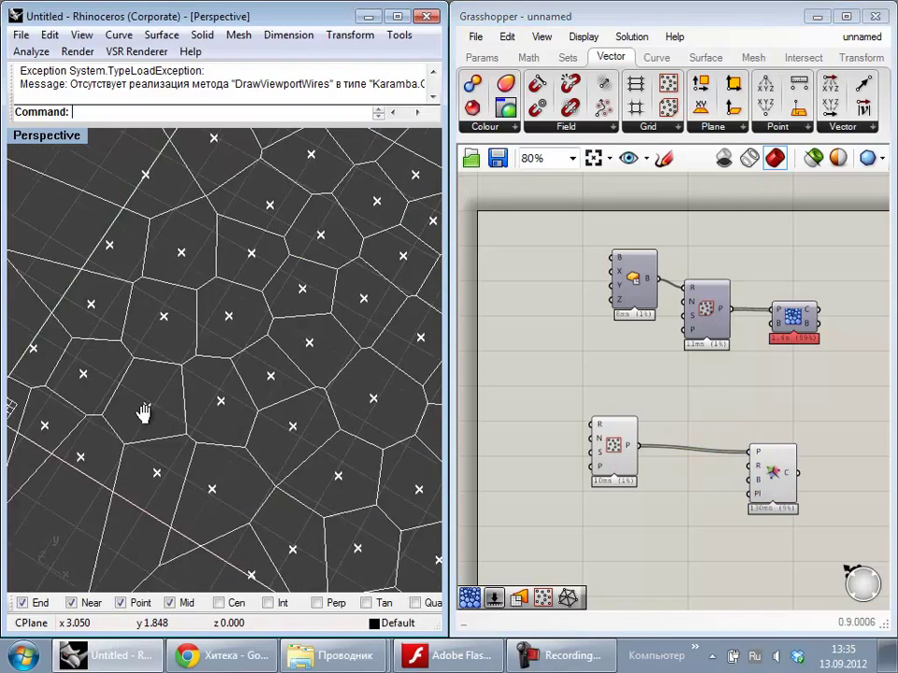
Step: Hide the Populate 2D preview and connect the Center Box output to its Region input
{"action": "right_click", "coordinate": [613, 451]}
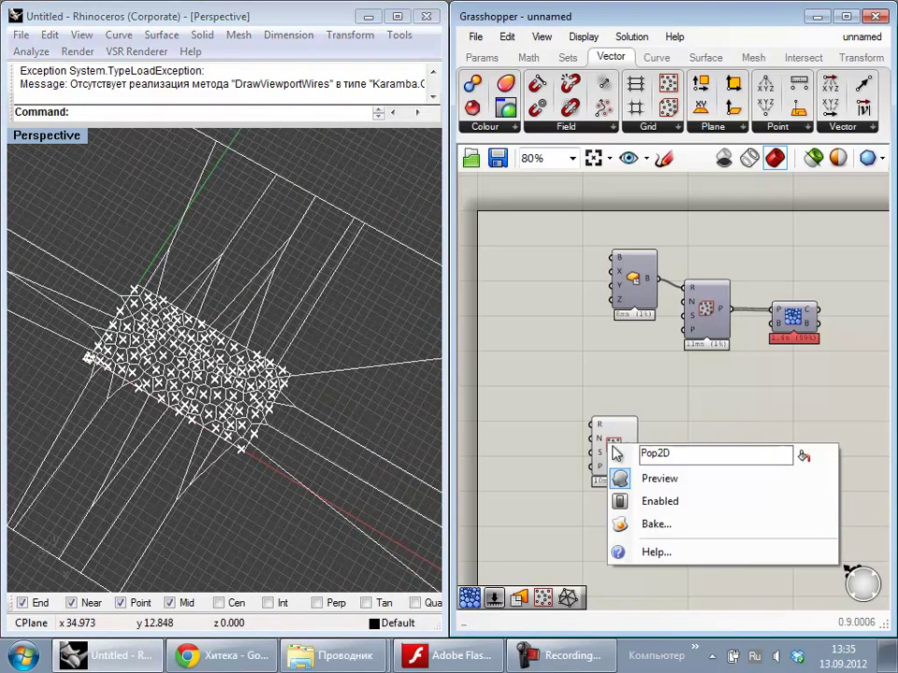
{"action": "left_click", "coordinate": [646, 478]}
{"action": "left_click_drag", "start_coordinate": [634, 458], "coordinate": [701, 483]}
{"action": "left_click", "coordinate": [655, 440]}
{"action": "left_click_drag", "start_coordinate": [657, 448], "coordinate": [651, 287]}
{"action": "left_click_drag", "start_coordinate": [628, 284], "coordinate": [569, 301]}
{"action": "left_click", "coordinate": [612, 385]}
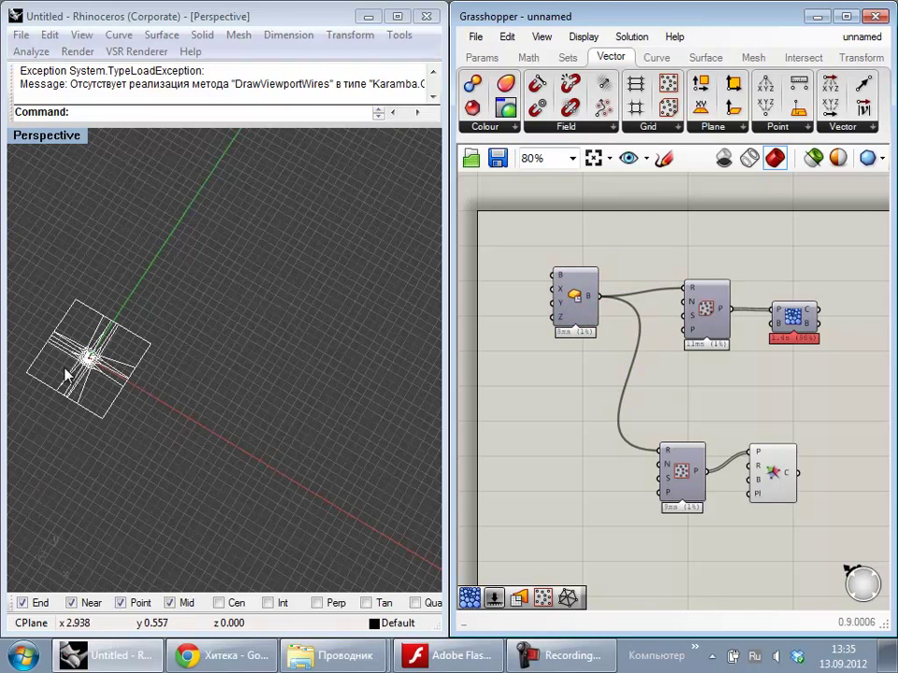
Step: Connect the Center Box to the Voronoi component's box input and tidy the placement of Voronoi and Populate 2D
{"action": "right_click_drag", "start_coordinate": [65, 372], "coordinate": [169, 382], "text": "shift"}
{"action": "scroll", "coordinate": [186, 373], "scroll_direction": "up", "scroll_amount": 8}
{"action": "right_click_drag", "start_coordinate": [725, 497], "coordinate": [705, 485]}
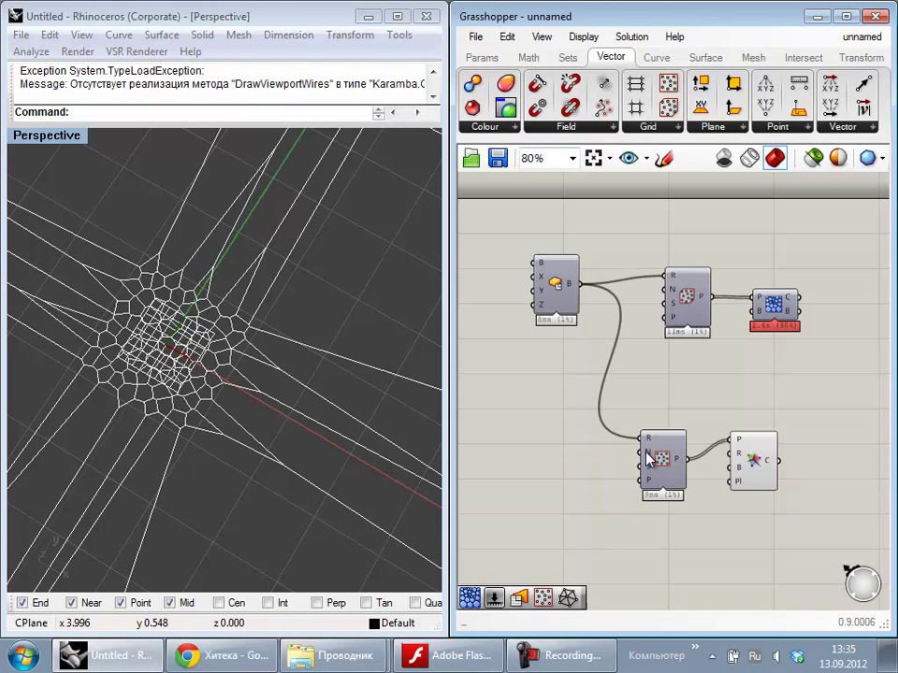
{"action": "left_click_drag", "start_coordinate": [647, 456], "coordinate": [656, 445]}
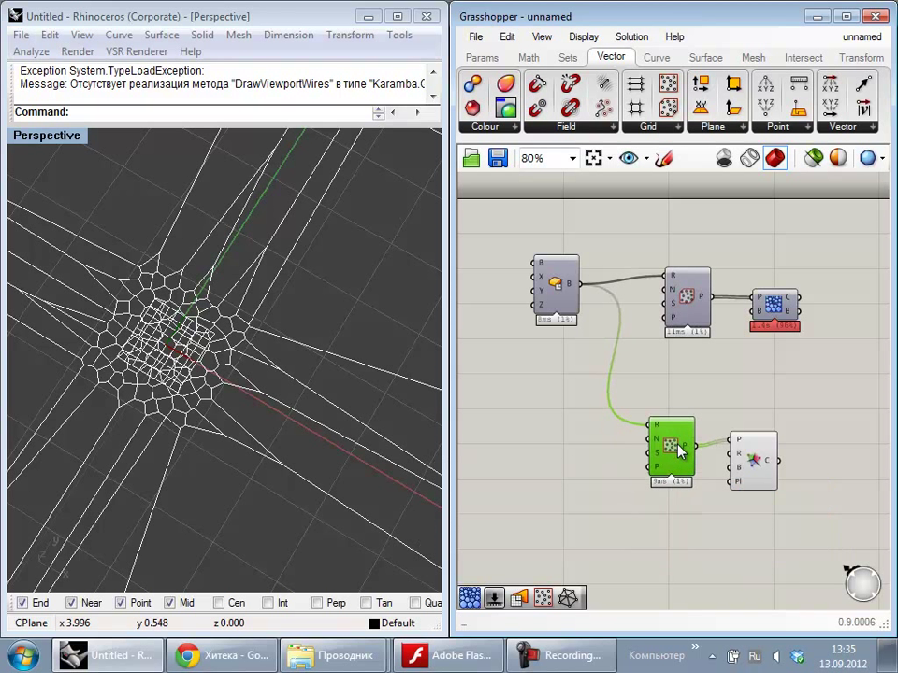
{"action": "left_click_drag", "start_coordinate": [762, 465], "coordinate": [760, 430]}
{"action": "left_click_drag", "start_coordinate": [640, 351], "coordinate": [580, 283]}
{"action": "left_click_drag", "start_coordinate": [761, 438], "coordinate": [767, 438]}
{"action": "left_click", "coordinate": [758, 469]}
{"action": "left_click_drag", "start_coordinate": [671, 463], "coordinate": [652, 469]}
{"action": "left_click", "coordinate": [708, 509]}
Step: Switch the Voronoi preview off and on and inspect the component's box input up close
{"action": "right_click", "coordinate": [752, 442]}
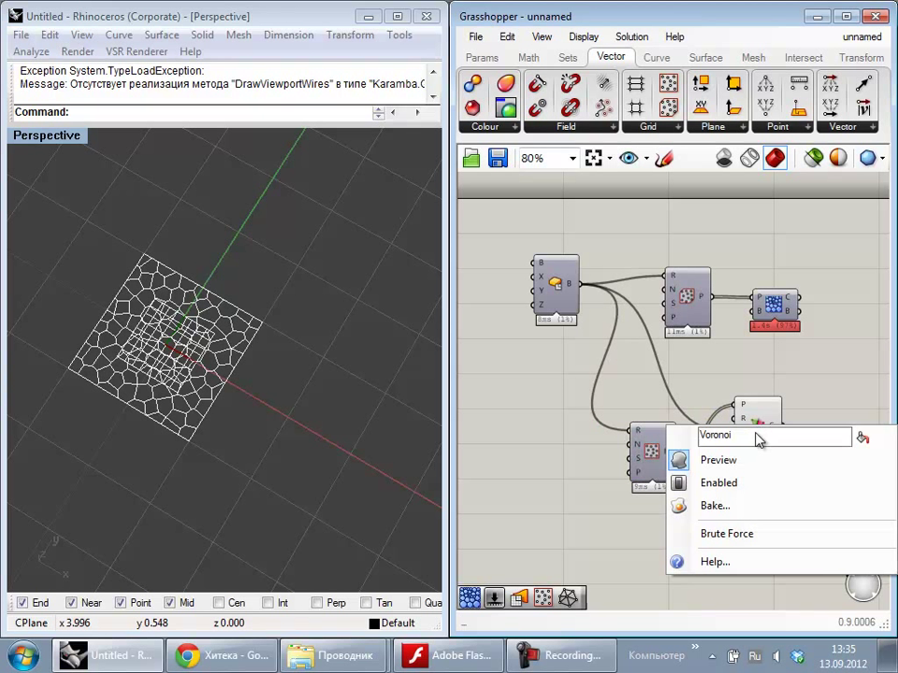
{"action": "left_click", "coordinate": [718, 459]}
{"action": "right_click", "coordinate": [765, 428]}
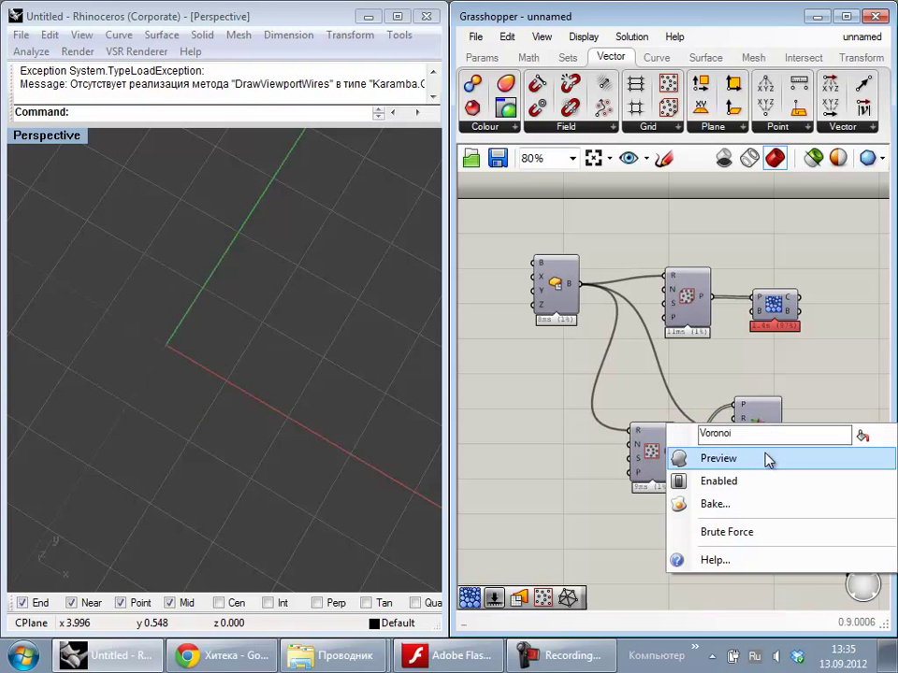
{"action": "left_click", "coordinate": [711, 457]}
{"action": "scroll", "coordinate": [757, 449], "scroll_direction": "up", "scroll_amount": 8}
{"action": "scroll", "coordinate": [760, 456], "scroll_direction": "down", "scroll_amount": 5}
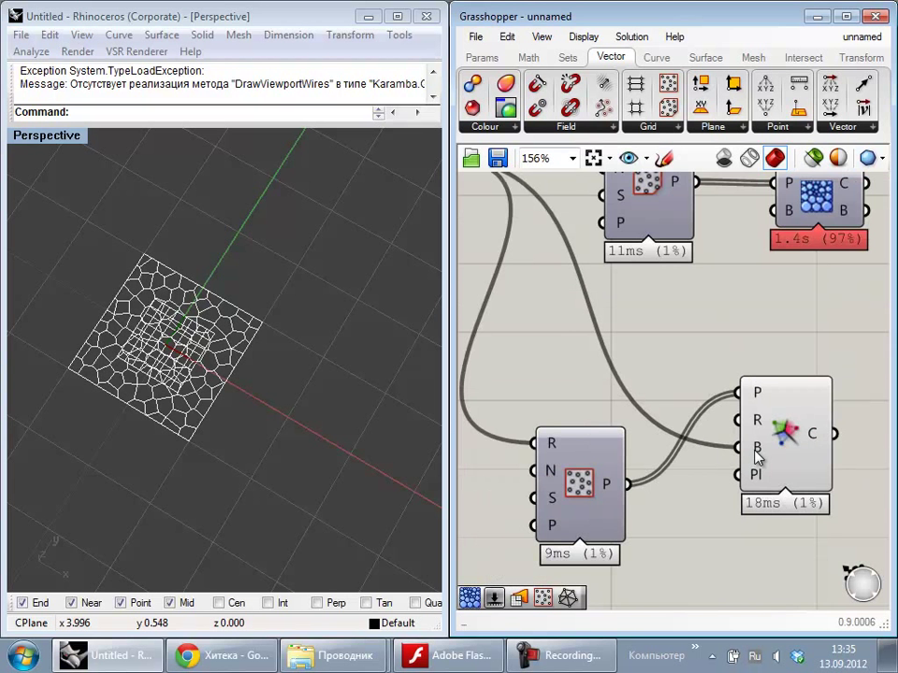
{"action": "scroll", "coordinate": [759, 455], "scroll_direction": "up", "scroll_amount": 4}
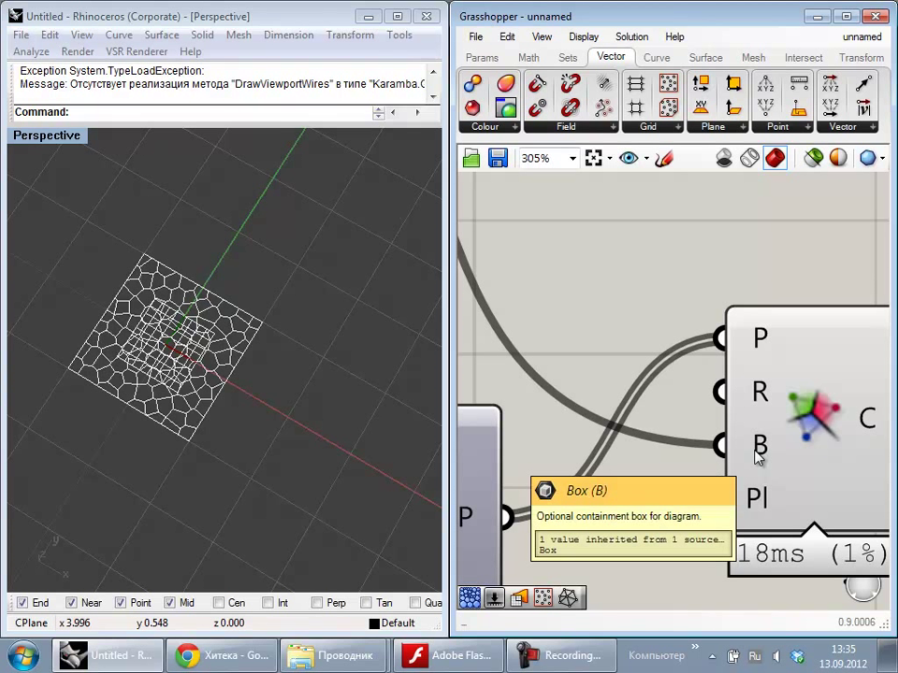
{"action": "scroll", "coordinate": [699, 418], "scroll_direction": "down", "scroll_amount": 5}
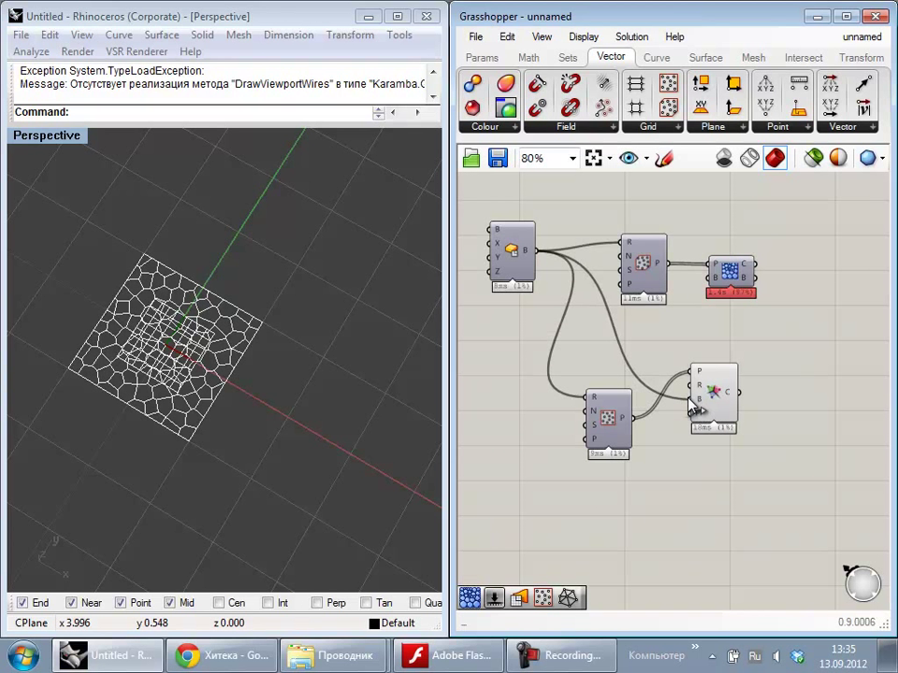
Step: Try the Voronoi diagram without the Center Box in its box input and undo the disconnection
{"action": "left_click_drag", "start_coordinate": [561, 282], "coordinate": [535, 249], "text": "ctrl"}
{"action": "right_click_drag", "start_coordinate": [136, 363], "coordinate": [179, 375]}
{"action": "scroll", "coordinate": [704, 393], "scroll_direction": "up", "scroll_amount": 3}
{"action": "scroll", "coordinate": [701, 392], "scroll_direction": "down", "scroll_amount": 3}
{"action": "left_click_drag", "start_coordinate": [692, 399], "coordinate": [528, 266]}
{"action": "right_click", "coordinate": [506, 247]}
{"action": "left_click", "coordinate": [528, 274]}
{"action": "left_click", "coordinate": [514, 256]}
{"action": "right_click", "coordinate": [514, 257]}
{"action": "left_click", "coordinate": [553, 291]}
{"action": "mouse_move", "coordinate": [538, 252]}
{"action": "left_mouse_down"}
{"action": "mouse_move", "coordinate": [607, 370]}
{"action": "mouse_move", "coordinate": [693, 385]}
{"action": "mouse_move", "coordinate": [539, 250]}
{"action": "left_mouse_up"}
{"action": "key", "text": "ctrl+z"}
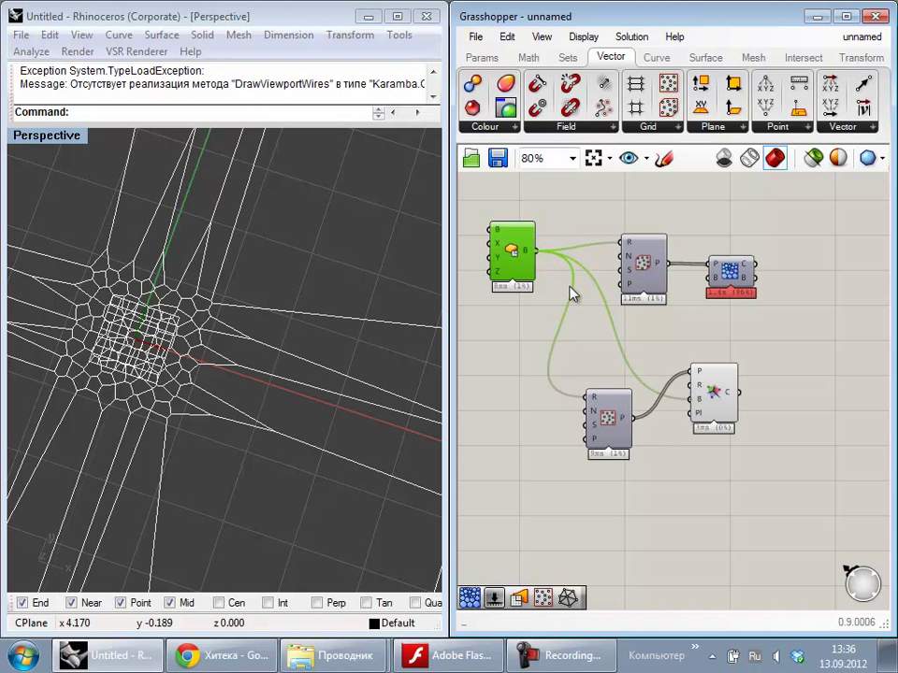
Step: Show and hide the Center Box preview to compare its outline with the bounded Voronoi cells
{"action": "left_click", "coordinate": [717, 438]}
{"action": "left_click", "coordinate": [714, 404]}
{"action": "left_click", "coordinate": [728, 465]}
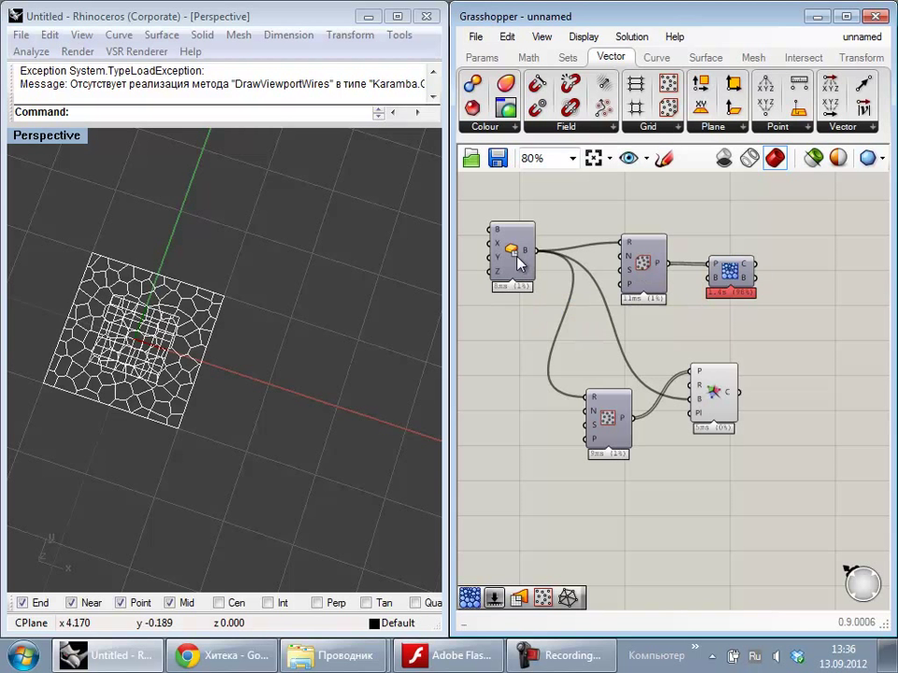
{"action": "right_click", "coordinate": [516, 257]}
{"action": "left_click", "coordinate": [549, 296]}
{"action": "right_click", "coordinate": [513, 248]}
{"action": "left_click", "coordinate": [538, 280]}
{"action": "left_click", "coordinate": [710, 395]}
{"action": "left_click", "coordinate": [597, 340]}
{"action": "right_click", "coordinate": [516, 257]}
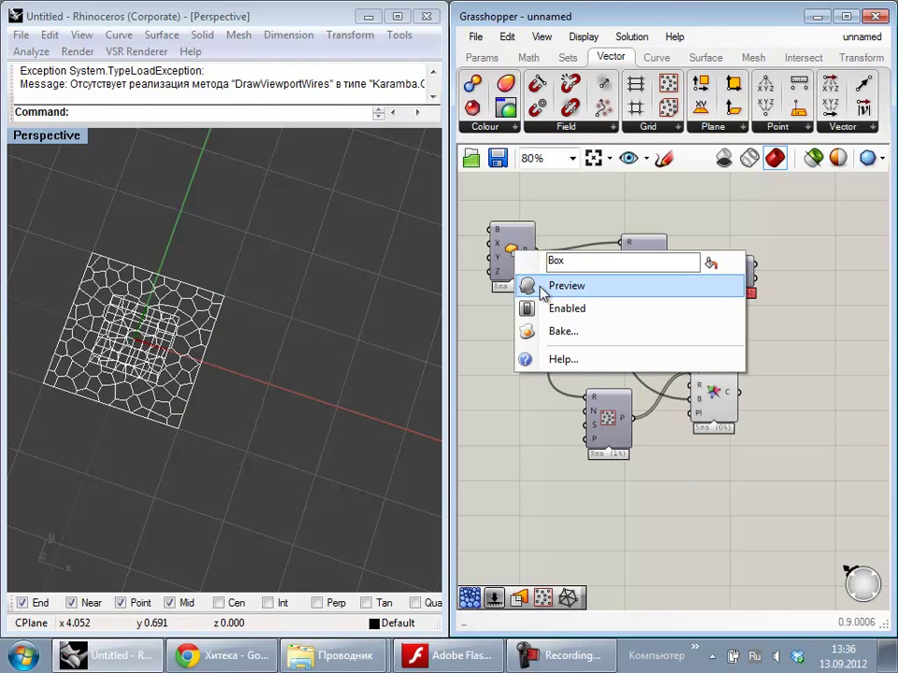
{"action": "left_click", "coordinate": [544, 285]}
{"action": "right_click", "coordinate": [505, 242]}
{"action": "left_click", "coordinate": [534, 274]}
Step: Examine the bounded Voronoi diagram in the viewport and the base and X, Y, Z inputs of the Center Box
{"action": "right_click_drag", "start_coordinate": [281, 272], "coordinate": [314, 360]}
{"action": "scroll", "coordinate": [193, 266], "scroll_direction": "down", "scroll_amount": 6}
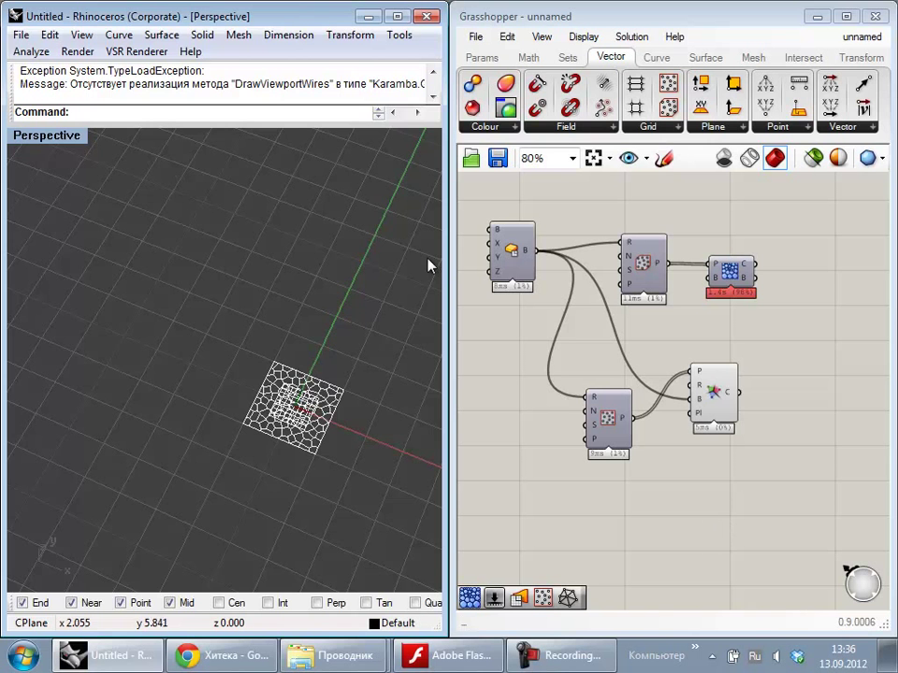
{"action": "right_click_drag", "start_coordinate": [24, 301], "coordinate": [86, 308]}
{"action": "right_click_drag", "start_coordinate": [210, 350], "coordinate": [95, 320]}
{"action": "right_click_drag", "start_coordinate": [519, 304], "coordinate": [621, 337]}
{"action": "scroll", "coordinate": [624, 292], "scroll_direction": "up", "scroll_amount": 1}
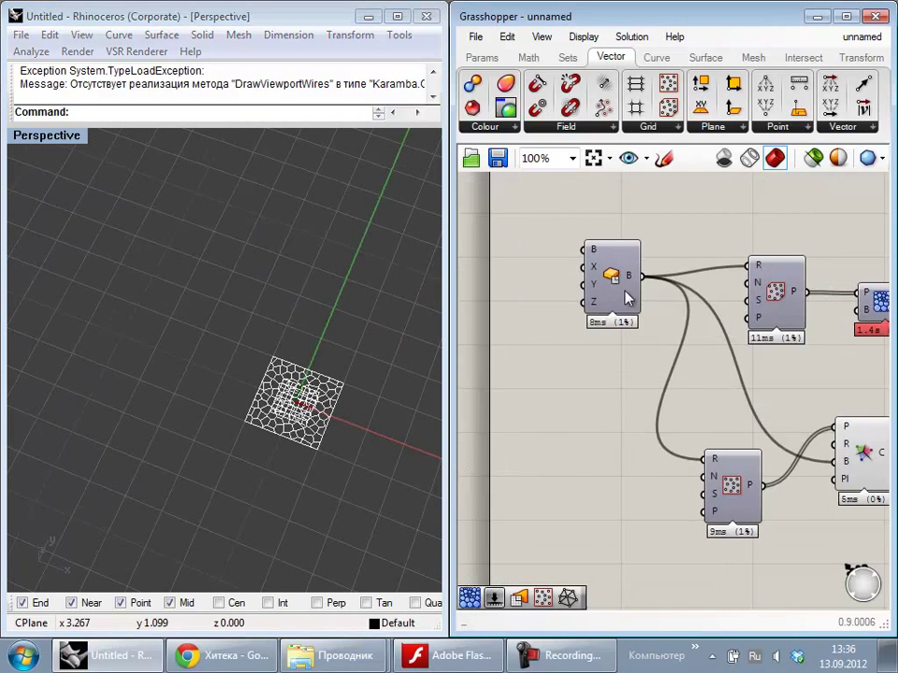
{"action": "scroll", "coordinate": [599, 266], "scroll_direction": "up", "scroll_amount": 5}
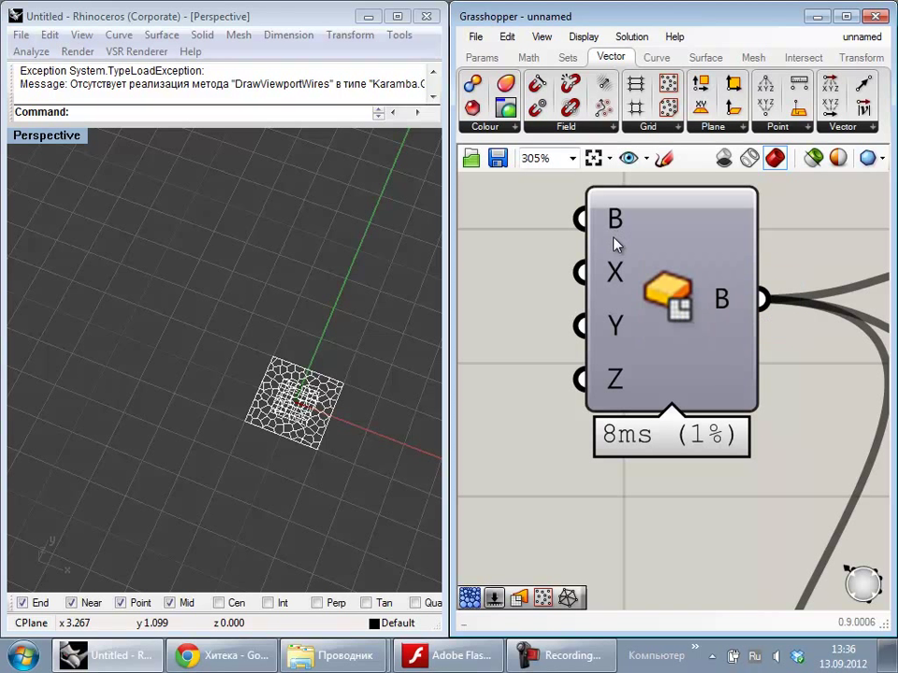
{"action": "scroll", "coordinate": [483, 325], "scroll_direction": "down", "scroll_amount": 6}
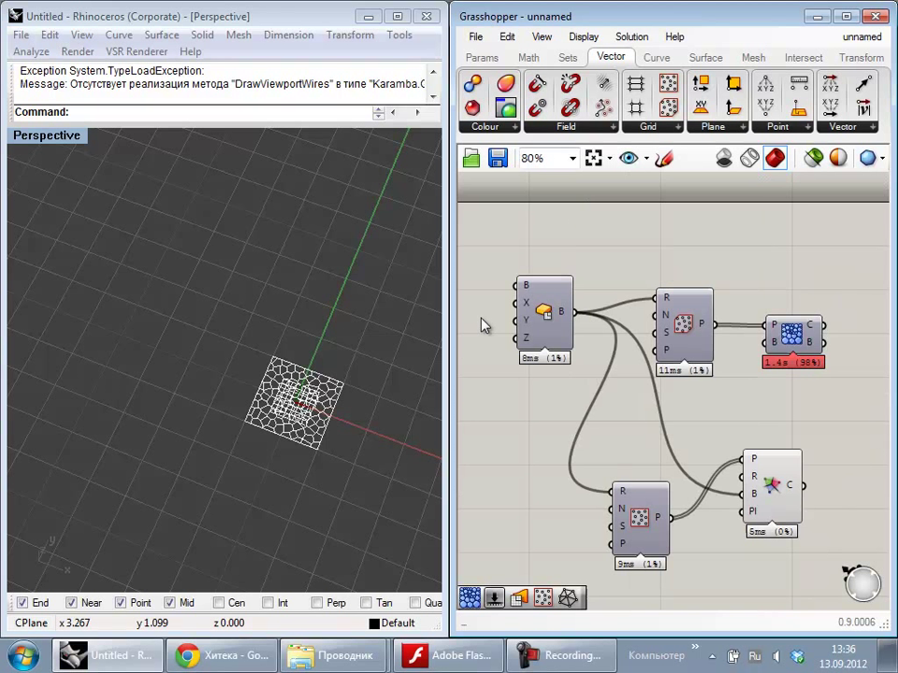
Step: Place a number slider beside the Center Box component and connect it to the X input
{"action": "right_click_drag", "start_coordinate": [614, 358], "coordinate": [729, 355]}
{"action": "mouse_move", "coordinate": [649, 321]}
{"action": "left_mouse_down"}
{"action": "mouse_move", "coordinate": [666, 329]}
{"action": "mouse_move", "coordinate": [659, 335]}
{"action": "left_mouse_up"}
{"action": "left_click", "coordinate": [690, 392]}
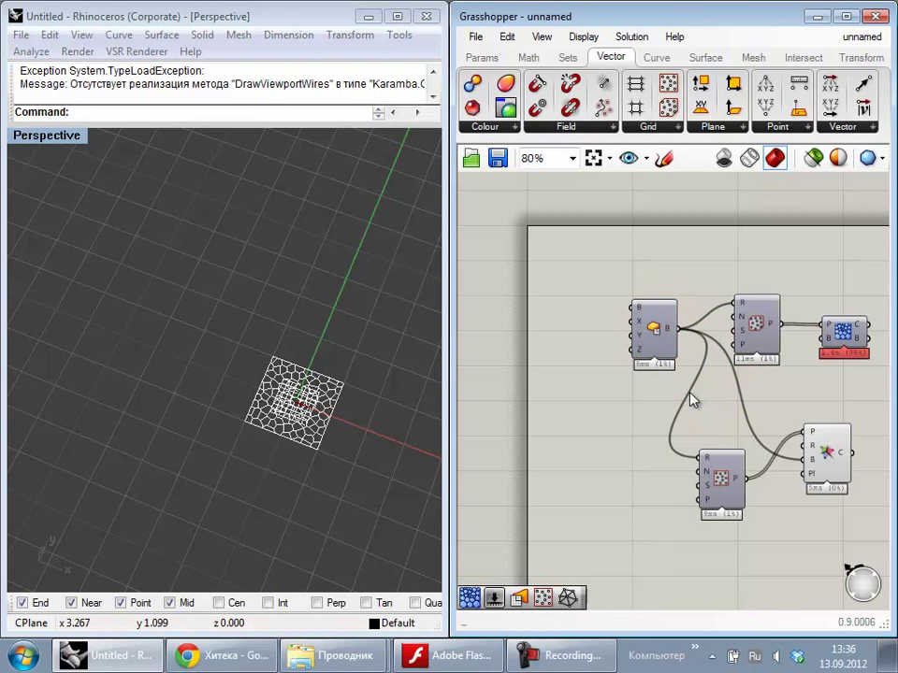
{"action": "left_click", "coordinate": [476, 57]}
{"action": "left_click", "coordinate": [514, 322]}
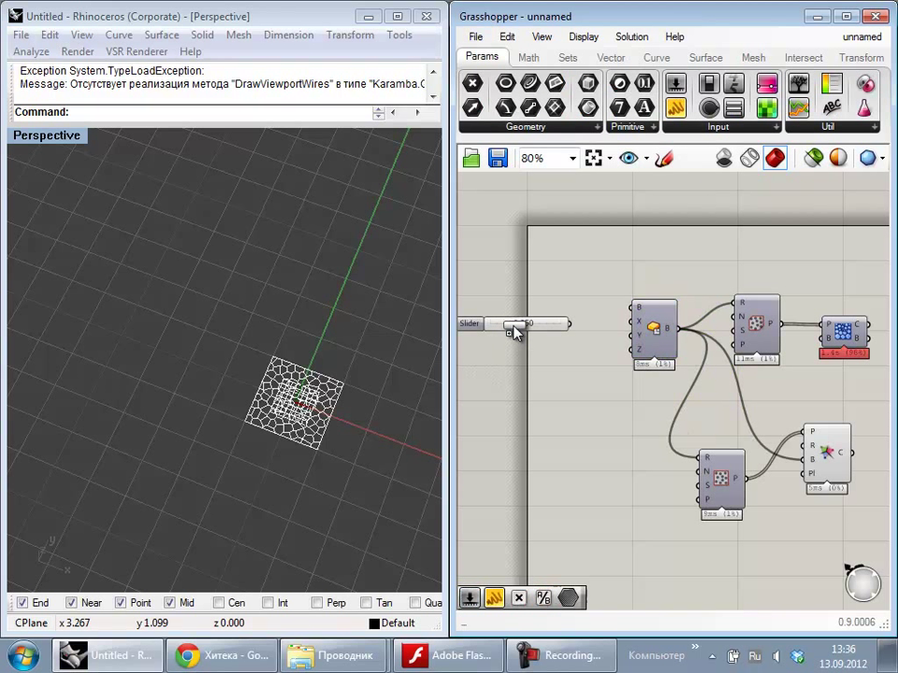
{"action": "left_click_drag", "start_coordinate": [465, 325], "coordinate": [493, 310]}
{"action": "left_click", "coordinate": [524, 289]}
{"action": "scroll", "coordinate": [526, 295], "scroll_direction": "up", "scroll_amount": 2}
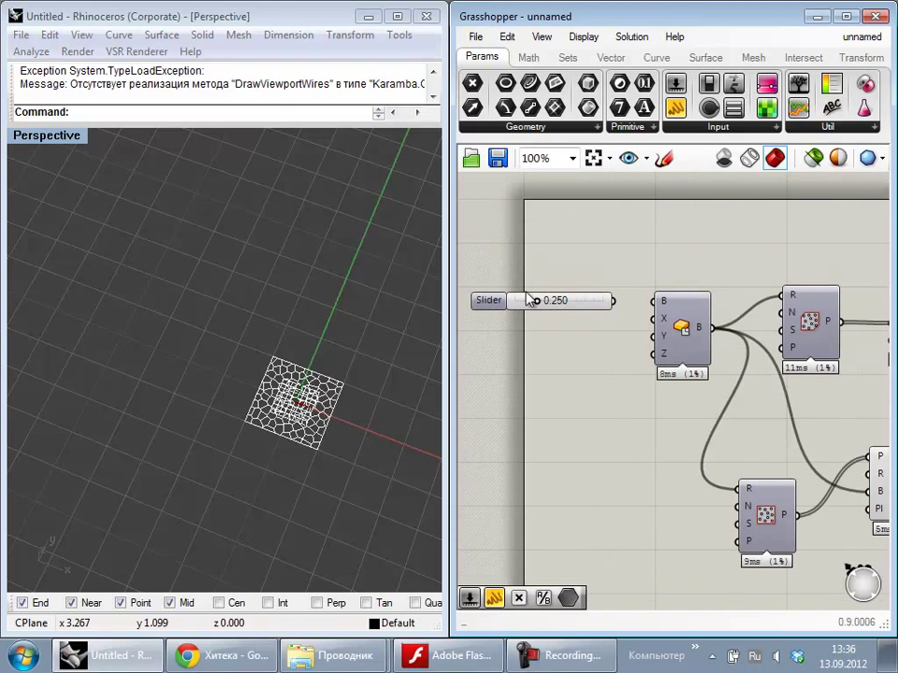
{"action": "left_click_drag", "start_coordinate": [609, 299], "coordinate": [654, 319]}
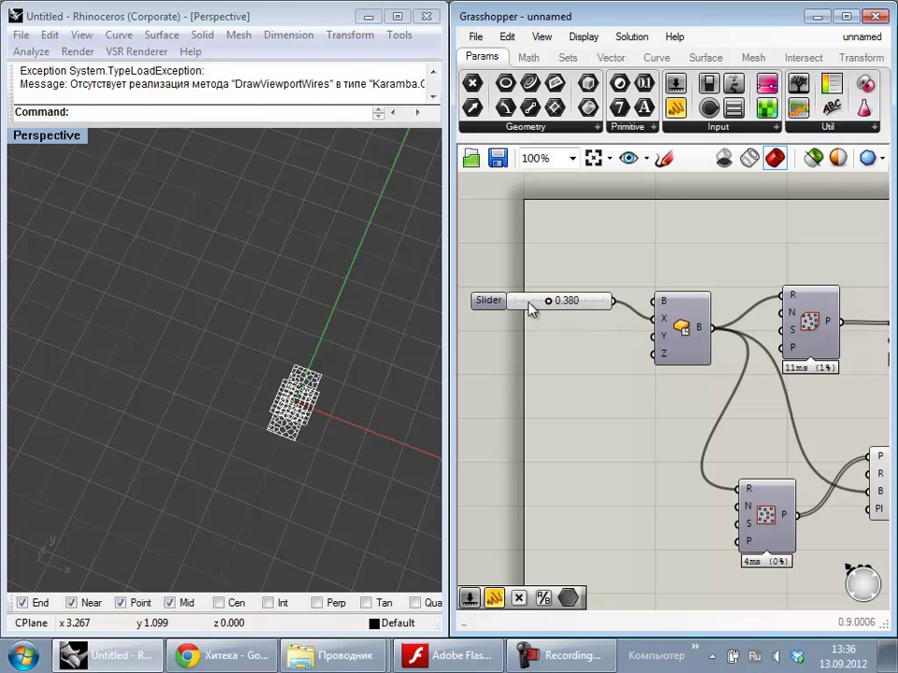
Step: Raise the Center Box X slider to 1.000
{"action": "left_click_drag", "start_coordinate": [552, 299], "coordinate": [554, 299]}
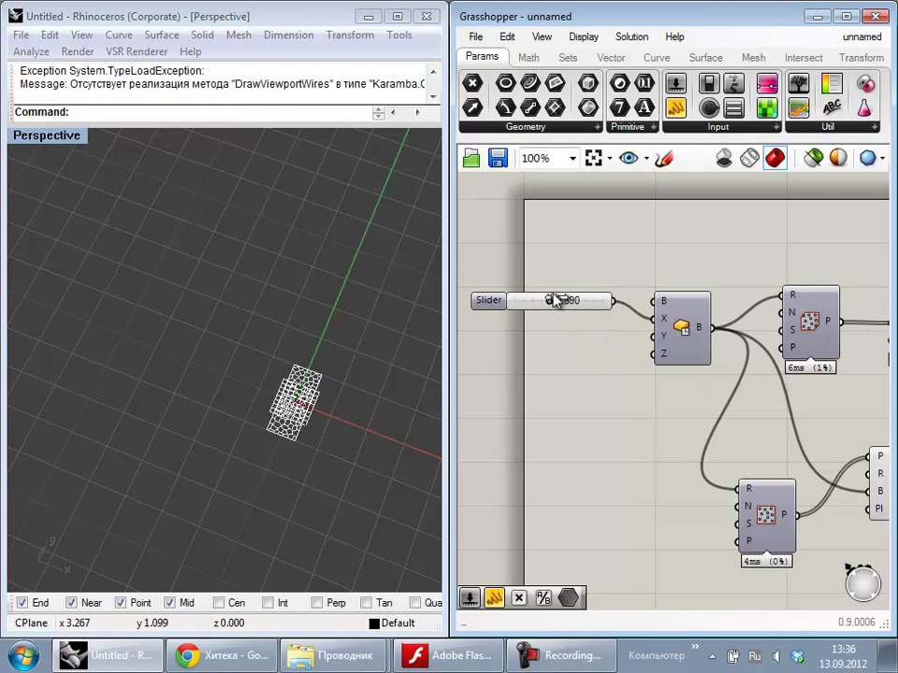
{"action": "left_click_drag", "start_coordinate": [574, 351], "coordinate": [588, 358]}
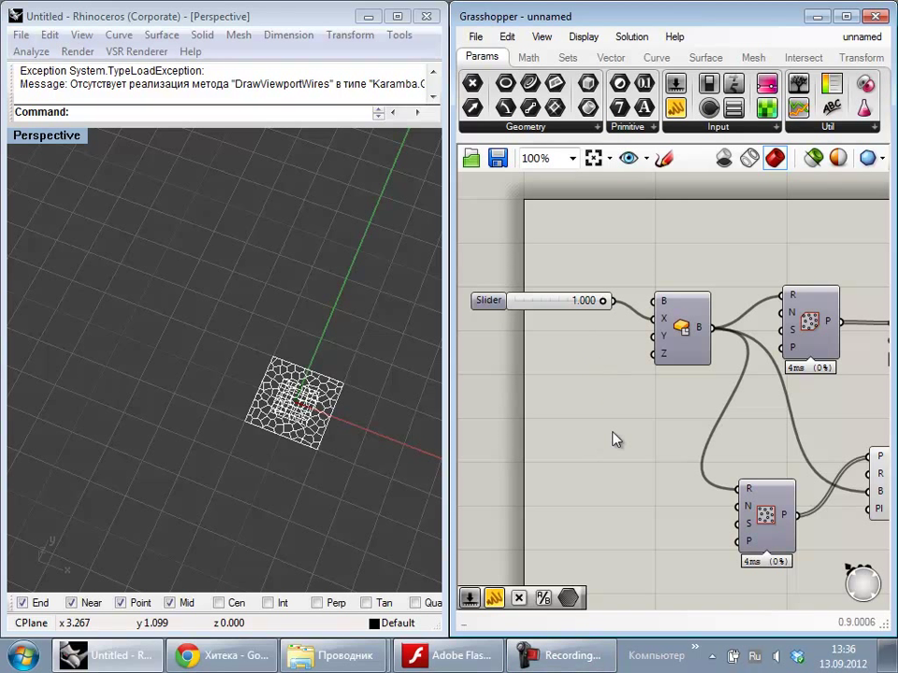
Step: Disable the upper Populate 3D and 3D Voronoi components and reposition them on the canvas
{"action": "right_click_drag", "start_coordinate": [613, 407], "coordinate": [549, 361]}
{"action": "left_click_drag", "start_coordinate": [857, 354], "coordinate": [735, 271]}
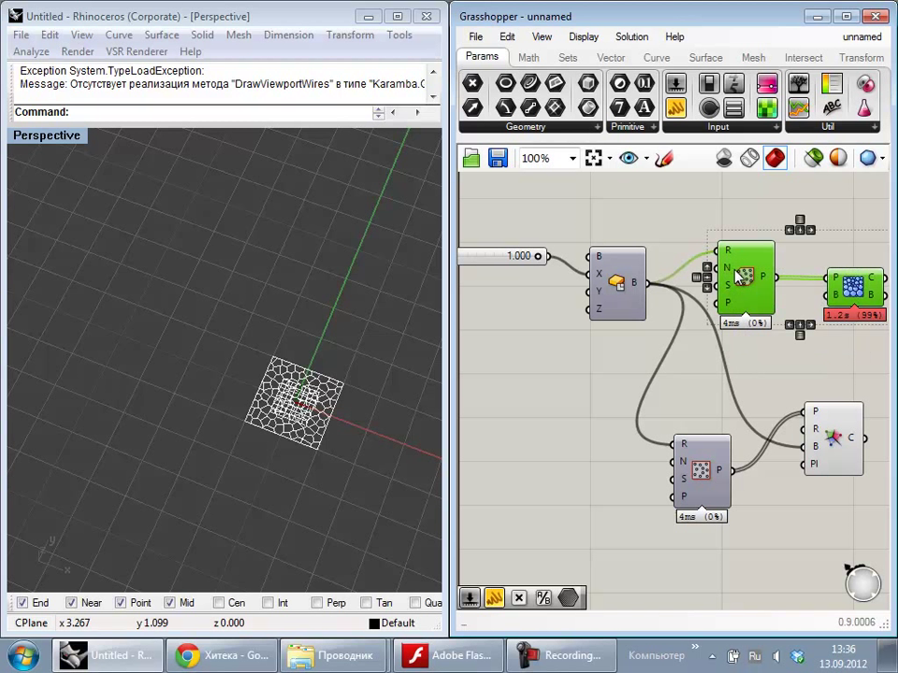
{"action": "middle_click", "coordinate": [788, 263]}
{"action": "left_click", "coordinate": [863, 276]}
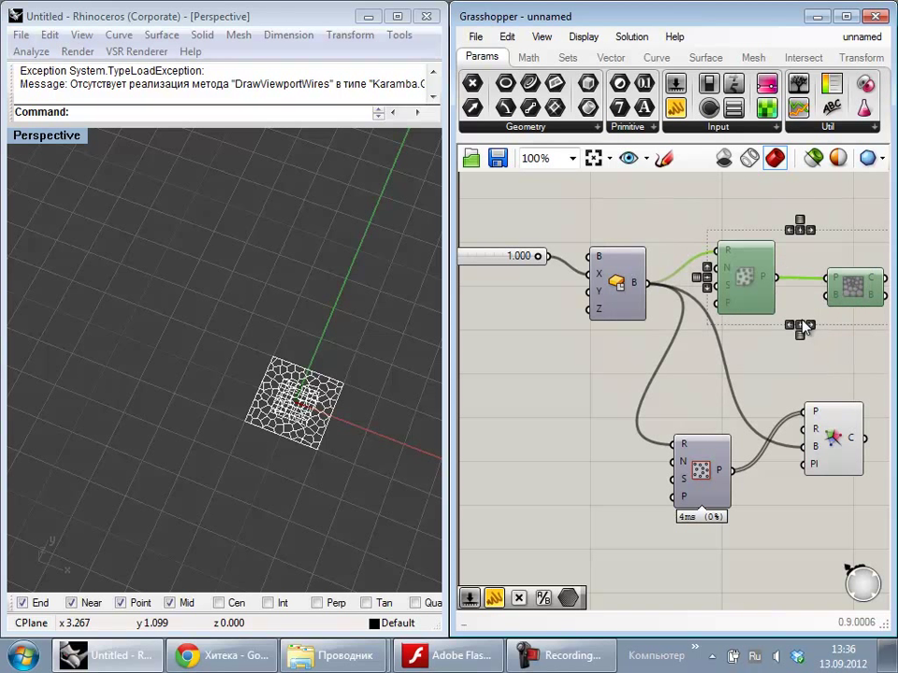
{"action": "left_click", "coordinate": [801, 323]}
{"action": "left_click", "coordinate": [825, 339]}
{"action": "left_click_drag", "start_coordinate": [804, 305], "coordinate": [855, 313]}
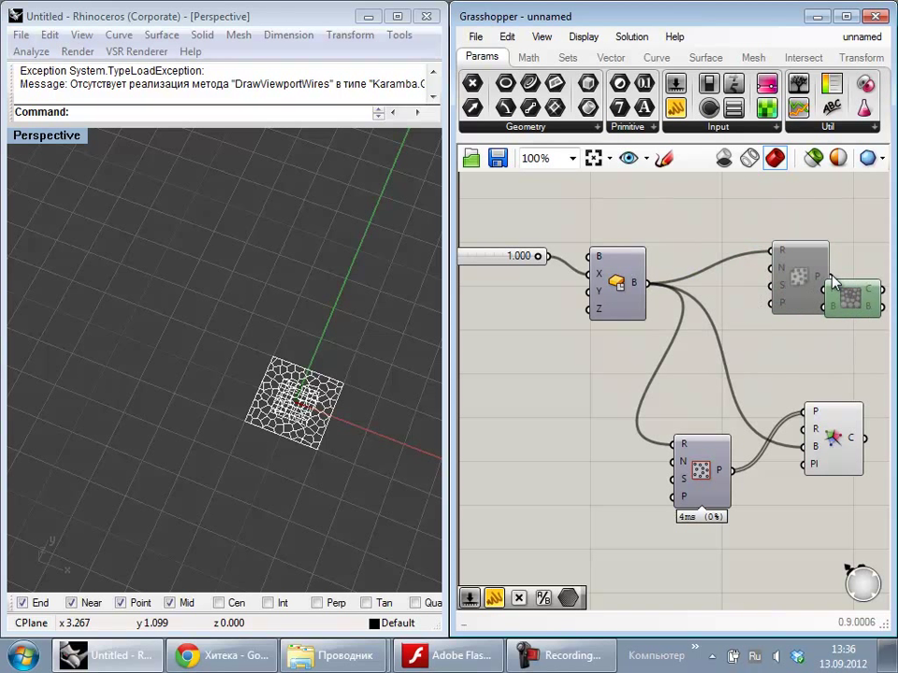
{"action": "left_click_drag", "start_coordinate": [804, 260], "coordinate": [760, 261]}
Step: Set the X slider to 0.824, duplicate it twice and connect the copies to the Center Box Y and Z inputs
{"action": "left_click", "coordinate": [690, 307]}
{"action": "scroll", "coordinate": [523, 241], "scroll_direction": "up", "scroll_amount": 4}
{"action": "left_click_drag", "start_coordinate": [660, 298], "coordinate": [573, 376]}
{"action": "scroll", "coordinate": [640, 363], "scroll_direction": "down", "scroll_amount": 3}
{"action": "left_click_drag", "start_coordinate": [736, 336], "coordinate": [784, 350]}
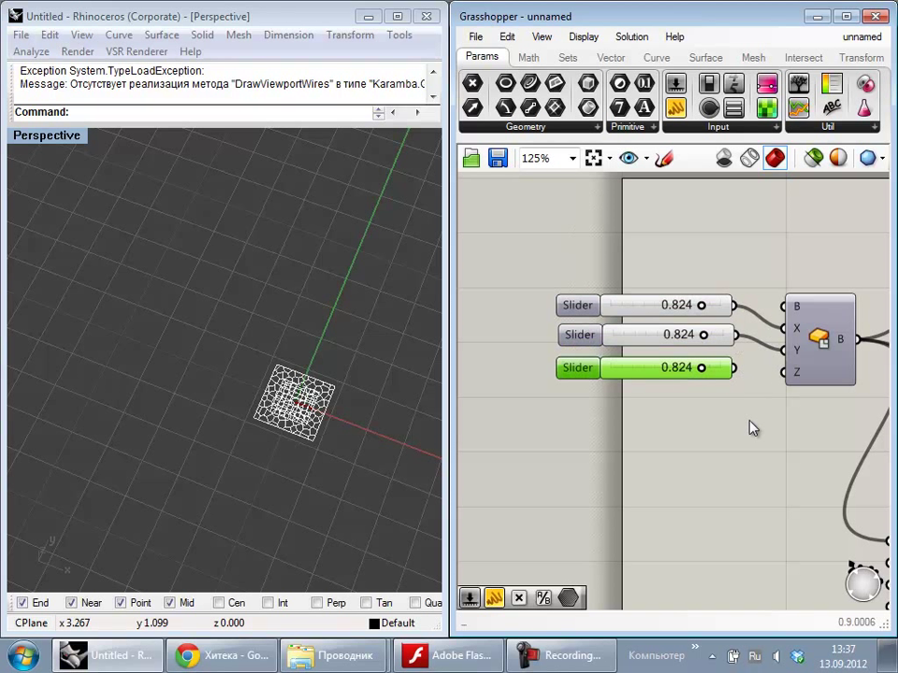
{"action": "left_click", "coordinate": [749, 421]}
{"action": "scroll", "coordinate": [624, 376], "scroll_direction": "up", "scroll_amount": 1}
{"action": "left_click_drag", "start_coordinate": [763, 370], "coordinate": [821, 372]}
Step: Set the Center Box Y slider to 1.000 and raise the X slider to its maximum
{"action": "right_click_drag", "start_coordinate": [382, 389], "coordinate": [328, 409]}
{"action": "scroll", "coordinate": [328, 409], "scroll_direction": "up", "scroll_amount": 5}
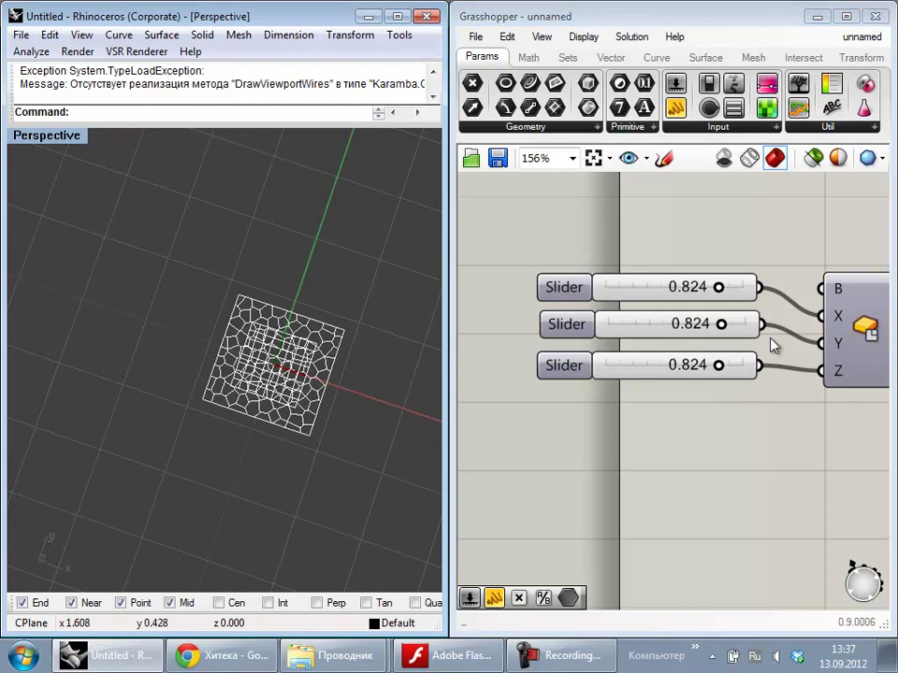
{"action": "left_click_drag", "start_coordinate": [724, 323], "coordinate": [690, 335]}
{"action": "left_click_drag", "start_coordinate": [720, 325], "coordinate": [747, 325]}
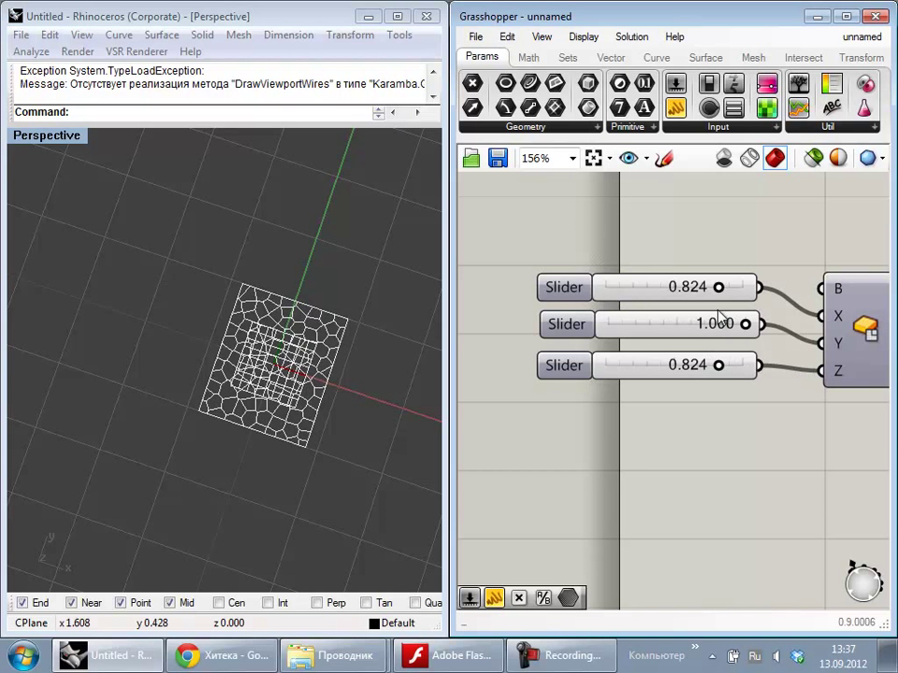
{"action": "left_click_drag", "start_coordinate": [718, 288], "coordinate": [757, 307]}
Step: Examine the bounded 2D Voronoi diagram and the data in its Cells output
{"action": "right_click_drag", "start_coordinate": [794, 402], "coordinate": [703, 374]}
{"action": "right_click_drag", "start_coordinate": [346, 386], "coordinate": [307, 355]}
{"action": "right_click_drag", "start_coordinate": [857, 542], "coordinate": [668, 402]}
{"action": "scroll", "coordinate": [667, 402], "scroll_direction": "down", "scroll_amount": 5}
{"action": "scroll", "coordinate": [749, 413], "scroll_direction": "up", "scroll_amount": 6}
{"action": "left_click", "coordinate": [750, 411]}
{"action": "left_click", "coordinate": [761, 438]}
{"action": "right_click_drag", "start_coordinate": [734, 377], "coordinate": [666, 373]}
{"action": "scroll", "coordinate": [689, 335], "scroll_direction": "up", "scroll_amount": 2}
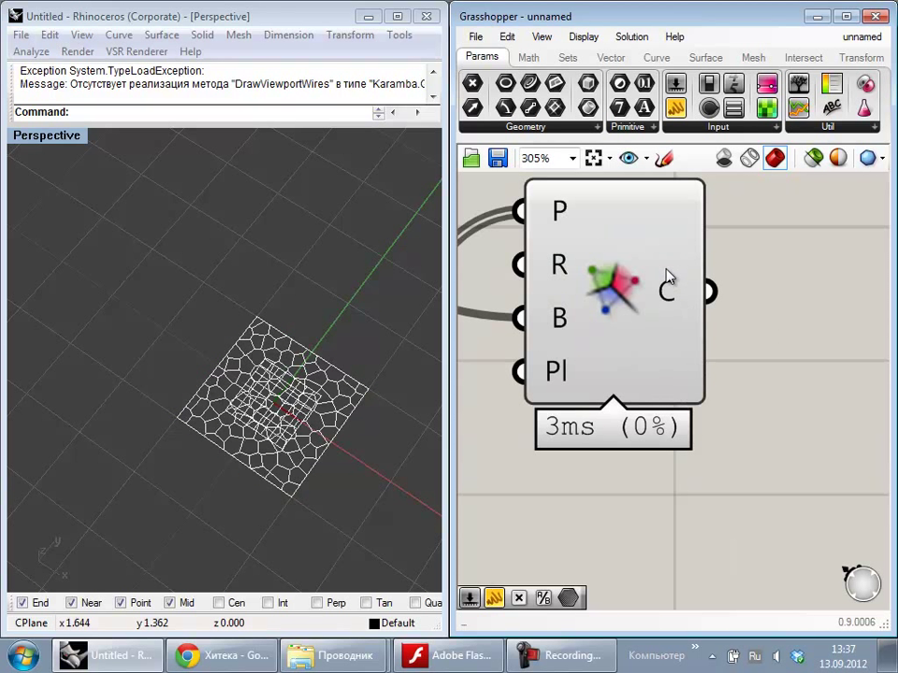
{"action": "mouse_move", "coordinate": [676, 286]}
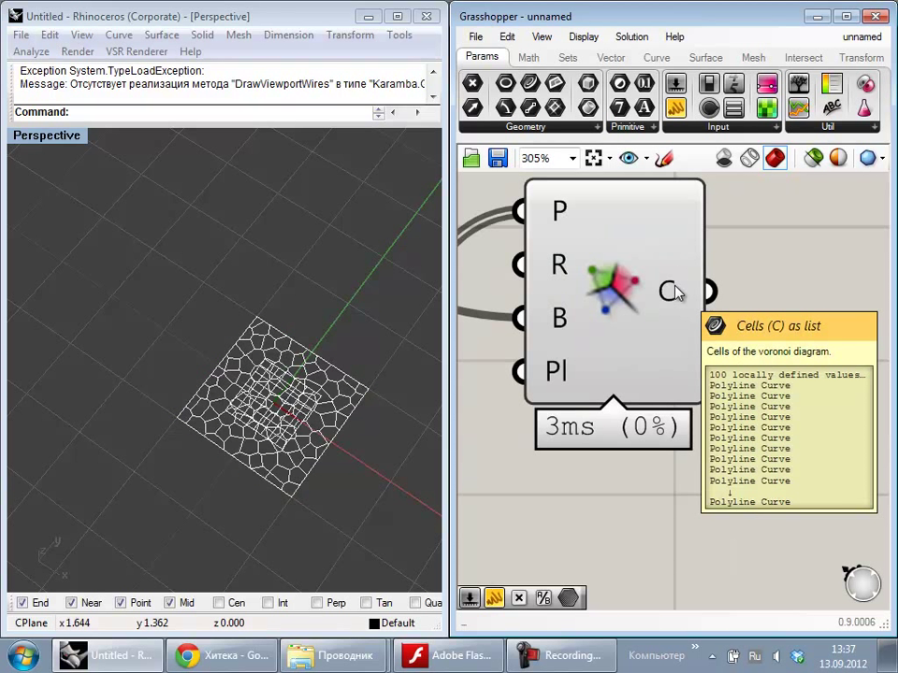
{"action": "mouse_move", "coordinate": [710, 308]}
{"action": "right_mouse_down"}
{"action": "mouse_move", "coordinate": [628, 340]}
{"action": "mouse_move", "coordinate": [699, 321]}
{"action": "mouse_move", "coordinate": [718, 306]}
{"action": "right_mouse_up"}
Step: Add a Boundary Surfaces component and connect the Voronoi Cells output to its Edges input
{"action": "scroll", "coordinate": [627, 340], "scroll_direction": "down", "scroll_amount": 3}
{"action": "left_click", "coordinate": [656, 58]}
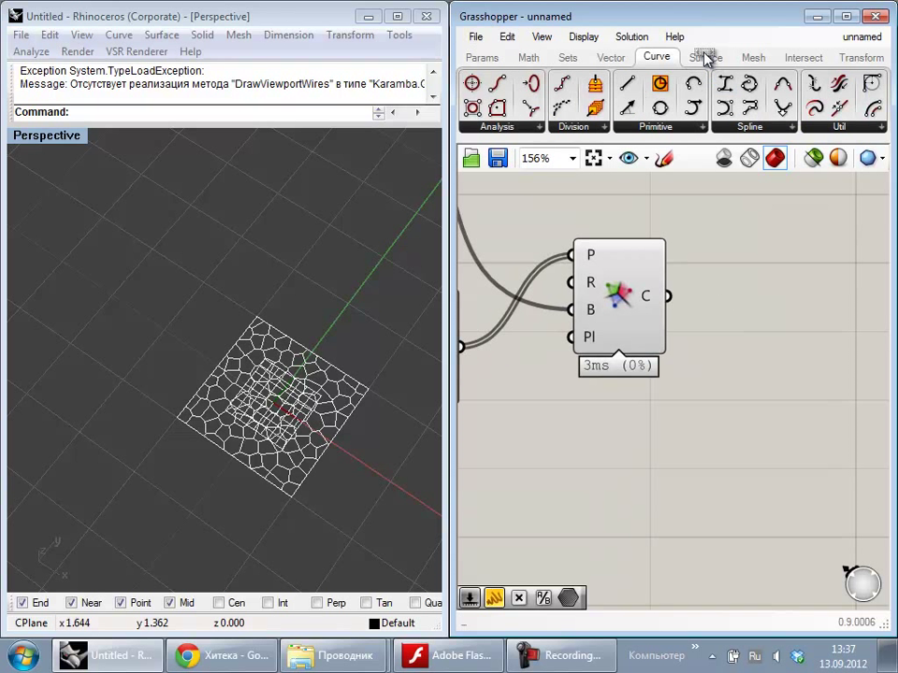
{"action": "left_click", "coordinate": [705, 58]}
{"action": "left_click", "coordinate": [611, 109]}
{"action": "left_click", "coordinate": [745, 292]}
{"action": "left_click_drag", "start_coordinate": [700, 290], "coordinate": [667, 295]}
{"action": "left_click_drag", "start_coordinate": [752, 291], "coordinate": [758, 349]}
{"action": "left_click", "coordinate": [727, 392]}
Step: Make room before Boundary Surfaces, add a Scale component and connect the Voronoi cells to its Geometry input
{"action": "right_click_drag", "start_coordinate": [723, 392], "coordinate": [610, 370]}
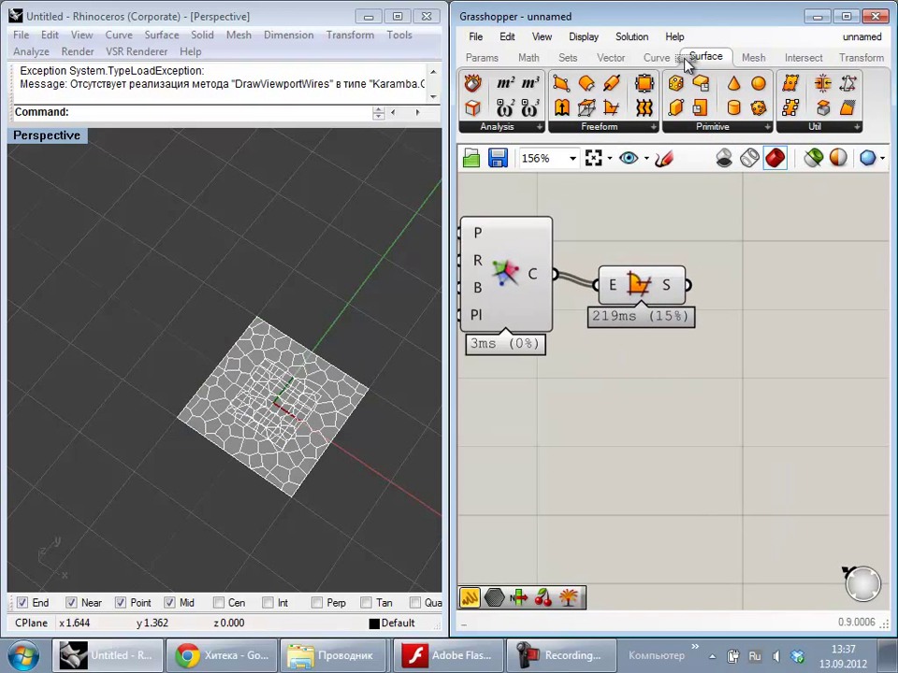
{"action": "left_click_drag", "start_coordinate": [642, 299], "coordinate": [748, 295]}
{"action": "left_click", "coordinate": [827, 406]}
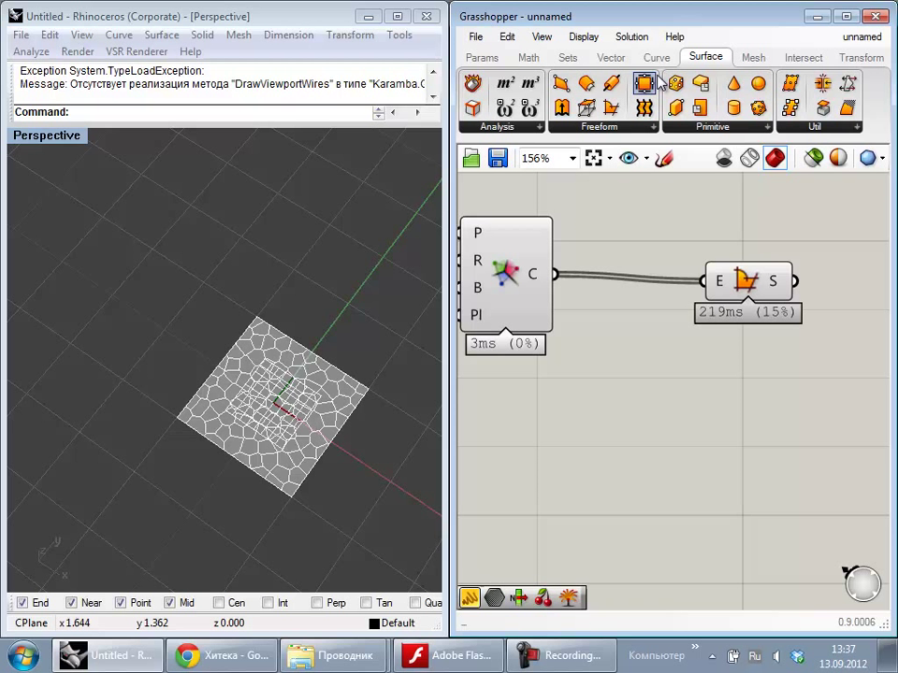
{"action": "left_click", "coordinate": [804, 63]}
{"action": "left_click", "coordinate": [859, 60]}
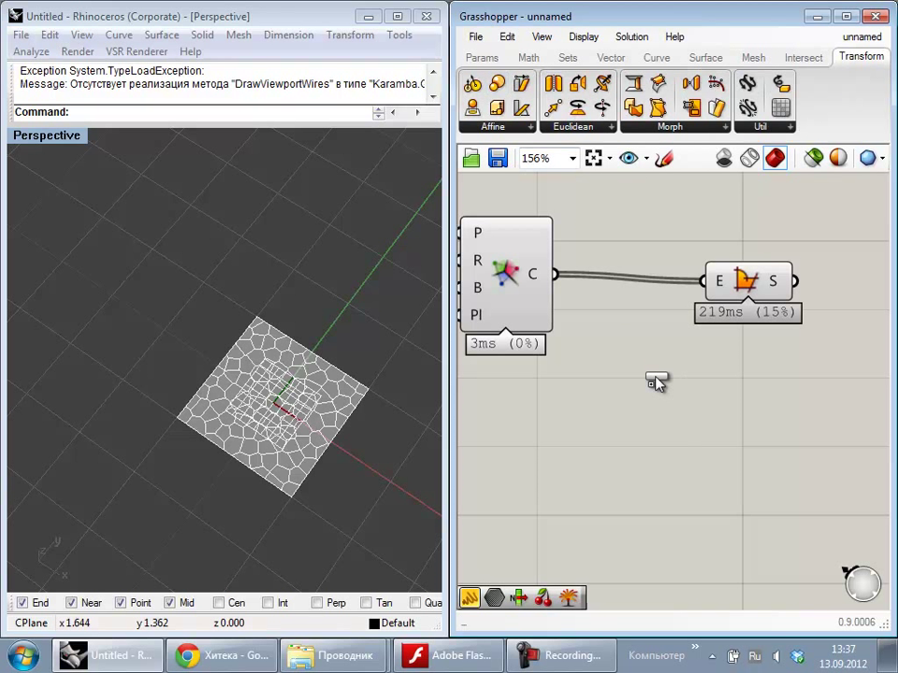
{"action": "left_click_drag", "start_coordinate": [655, 382], "coordinate": [655, 382]}
{"action": "left_click_drag", "start_coordinate": [608, 348], "coordinate": [555, 291]}
Step: Connect the random points that feed the 2D Voronoi to the Scale component's Center input and tidy its placement
{"action": "right_click_drag", "start_coordinate": [582, 387], "coordinate": [742, 417]}
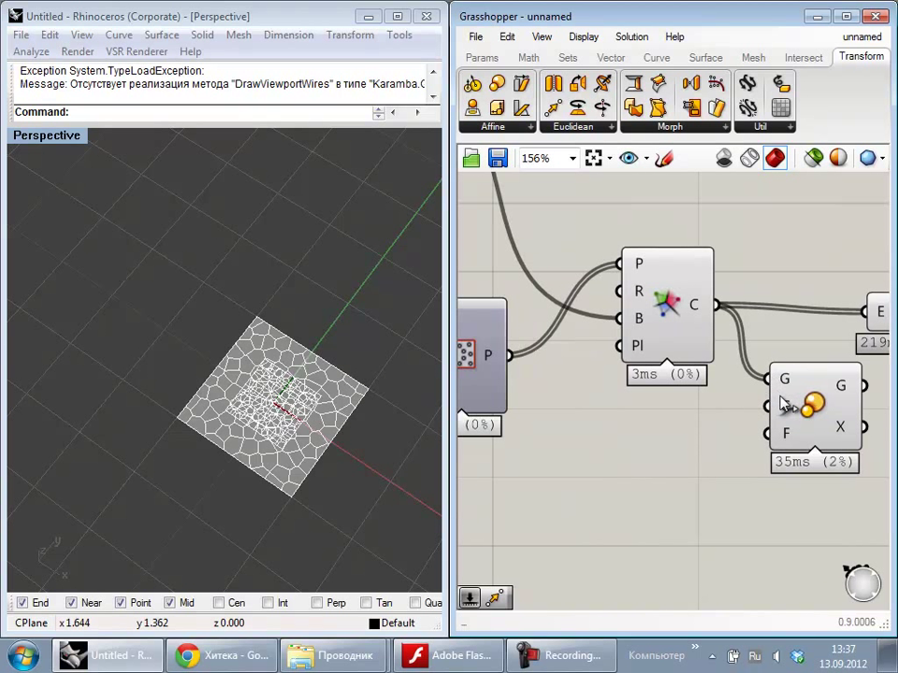
{"action": "left_click_drag", "start_coordinate": [761, 406], "coordinate": [508, 356]}
{"action": "right_click_drag", "start_coordinate": [840, 554], "coordinate": [716, 533]}
{"action": "left_click_drag", "start_coordinate": [708, 419], "coordinate": [713, 441]}
{"action": "left_click", "coordinate": [670, 481]}
Step: Add a number slider below the Voronoi component and connect it to the Scale component's Factor input
{"action": "right_click_drag", "start_coordinate": [671, 481], "coordinate": [821, 432]}
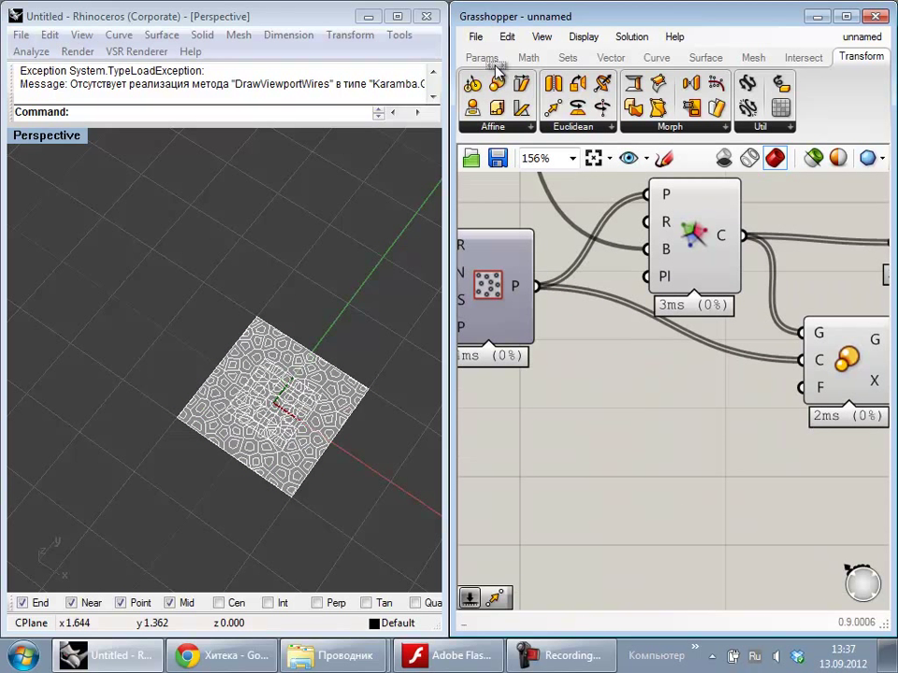
{"action": "left_click", "coordinate": [490, 60]}
{"action": "left_click_drag", "start_coordinate": [677, 85], "coordinate": [576, 460]}
{"action": "left_click_drag", "start_coordinate": [687, 461], "coordinate": [804, 402]}
{"action": "right_click_drag", "start_coordinate": [736, 457], "coordinate": [548, 488]}
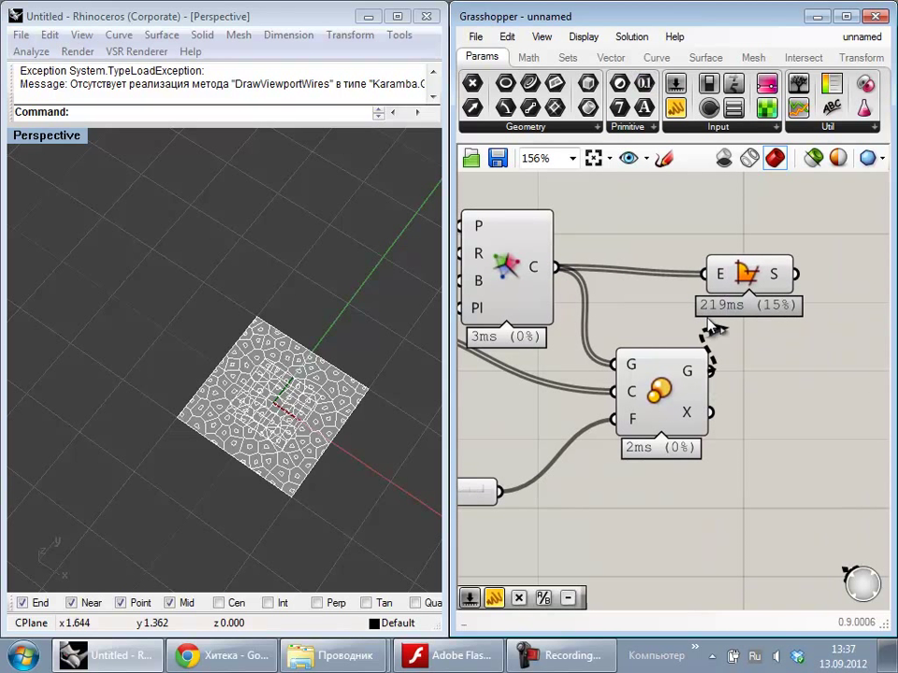
Step: Feed the scaled geometry into the Boundary Surfaces Edges input in place of the original cells and reposition the component
{"action": "left_click_drag", "start_coordinate": [709, 319], "coordinate": [705, 274]}
{"action": "left_click_drag", "start_coordinate": [757, 286], "coordinate": [814, 358]}
{"action": "left_click", "coordinate": [647, 463]}
Step: Turn off the preview of the 2D Voronoi component so only the scaled cells are displayed
{"action": "right_click_drag", "start_coordinate": [647, 463], "coordinate": [718, 445]}
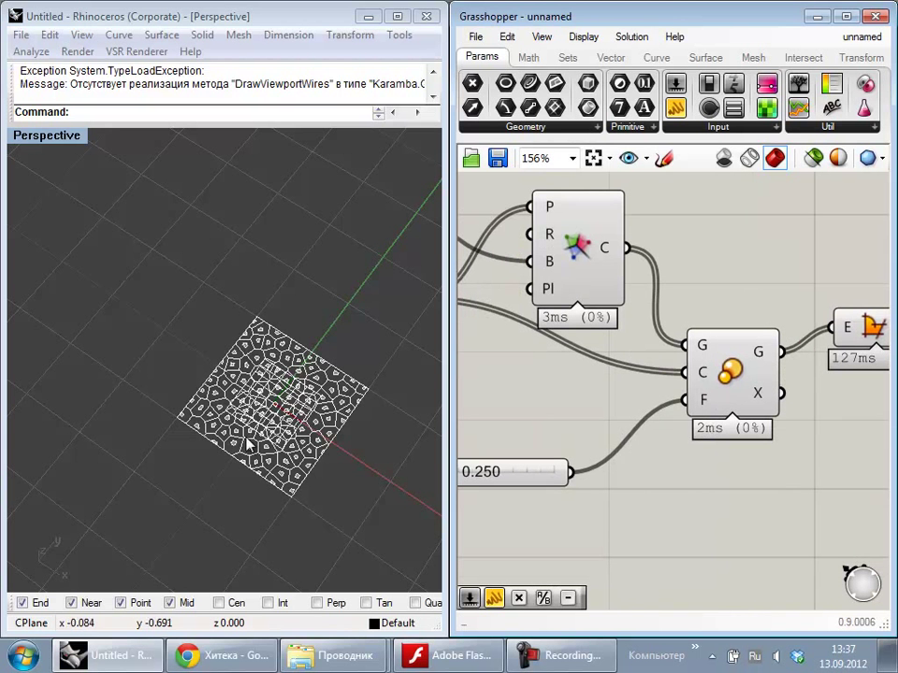
{"action": "right_click", "coordinate": [577, 251]}
{"action": "left_click", "coordinate": [604, 284]}
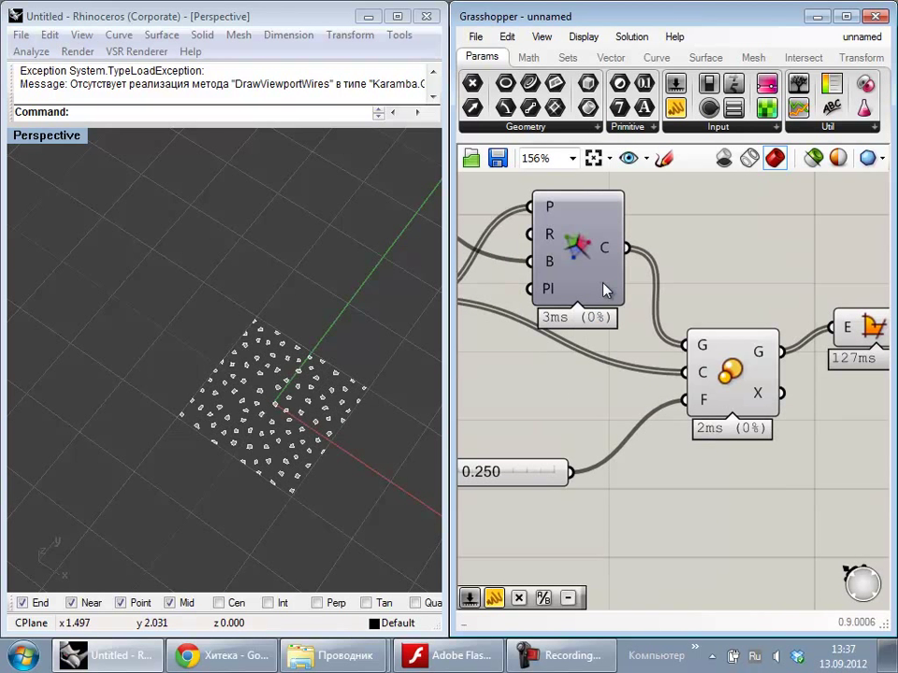
{"action": "right_click_drag", "start_coordinate": [248, 493], "coordinate": [258, 493]}
Step: Set the scale factor slider to 0.583 to enlarge the scaled cells
{"action": "right_click_drag", "start_coordinate": [556, 442], "coordinate": [662, 422]}
{"action": "scroll", "coordinate": [631, 421], "scroll_direction": "up", "scroll_amount": 4}
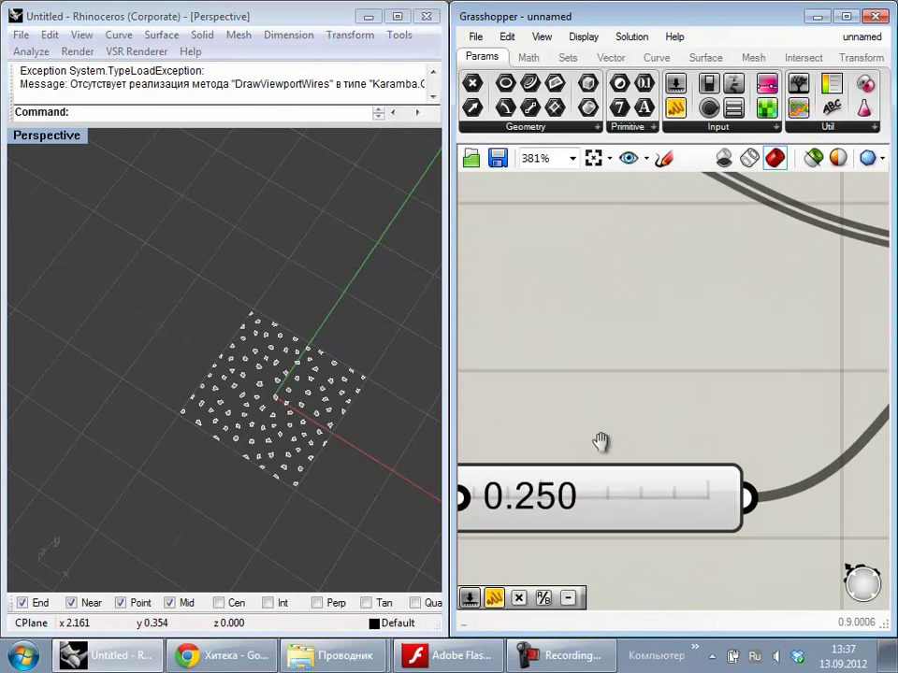
{"action": "right_click_drag", "start_coordinate": [600, 441], "coordinate": [736, 372]}
{"action": "left_click_drag", "start_coordinate": [589, 427], "coordinate": [703, 422]}
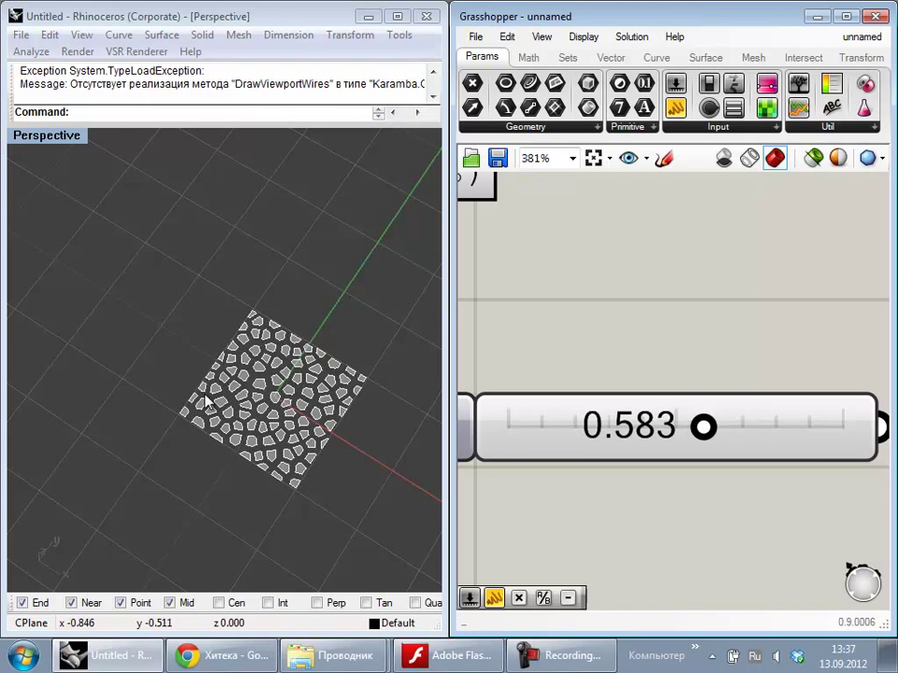
{"action": "right_click_drag", "start_coordinate": [205, 401], "coordinate": [262, 409]}
{"action": "scroll", "coordinate": [261, 408], "scroll_direction": "up", "scroll_amount": 3}
Step: Move the Boundary Surfaces component closer in line with the Scale component's output
{"action": "scroll", "coordinate": [594, 354], "scroll_direction": "down", "scroll_amount": 6}
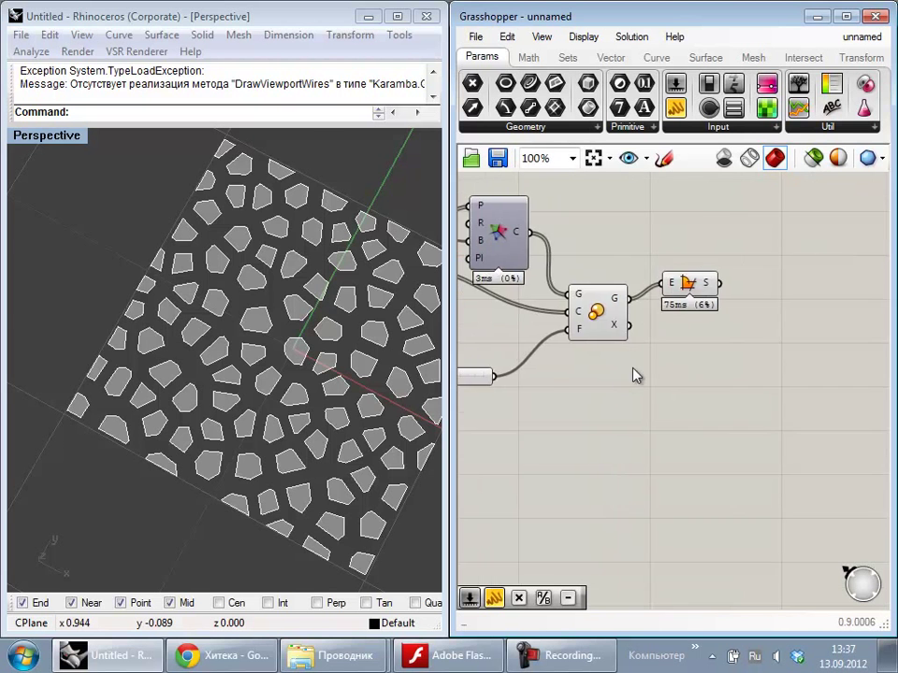
{"action": "scroll", "coordinate": [711, 243], "scroll_direction": "up", "scroll_amount": 5}
{"action": "left_click", "coordinate": [737, 222]}
{"action": "left_click", "coordinate": [713, 350]}
{"action": "right_click_drag", "start_coordinate": [739, 264], "coordinate": [611, 352]}
{"action": "left_click_drag", "start_coordinate": [615, 309], "coordinate": [604, 339]}
{"action": "left_click", "coordinate": [636, 495]}
Step: Add an Extrude component and connect the boundary surfaces to its Base input
{"action": "scroll", "coordinate": [637, 502], "scroll_direction": "down", "scroll_amount": 4}
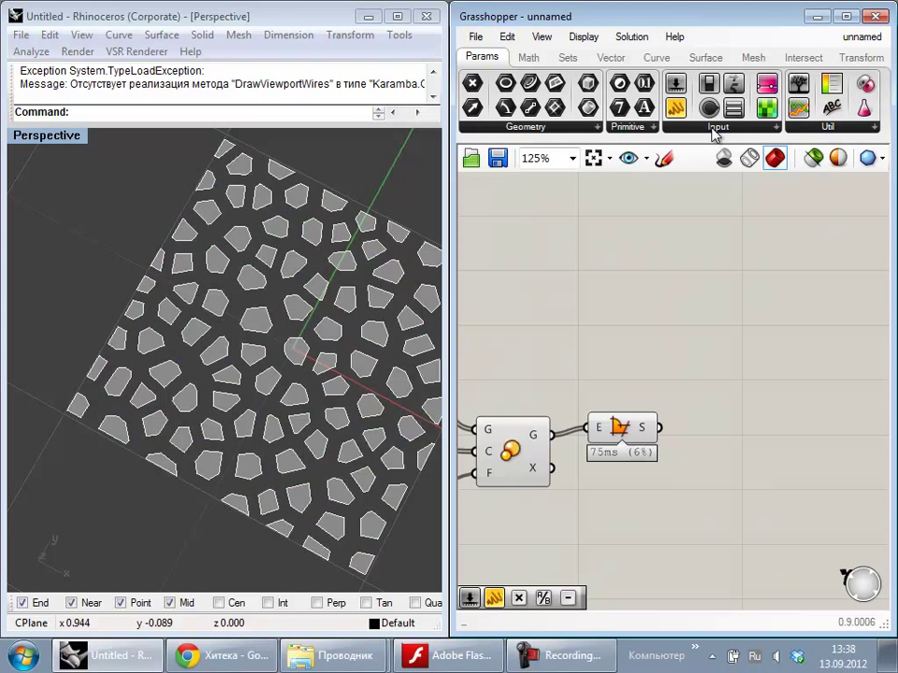
{"action": "left_click", "coordinate": [714, 57]}
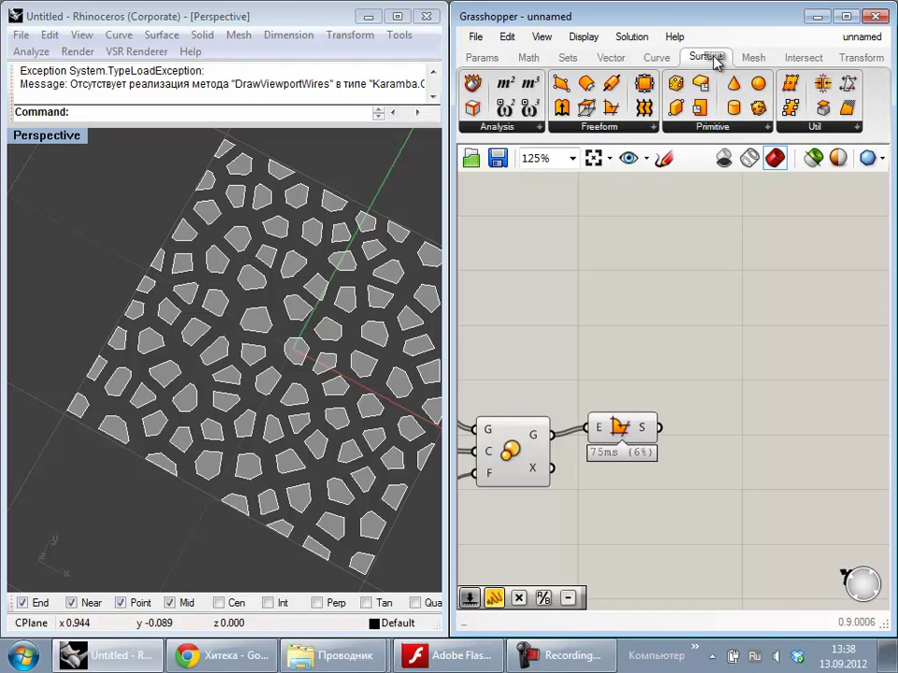
{"action": "left_click", "coordinate": [563, 109]}
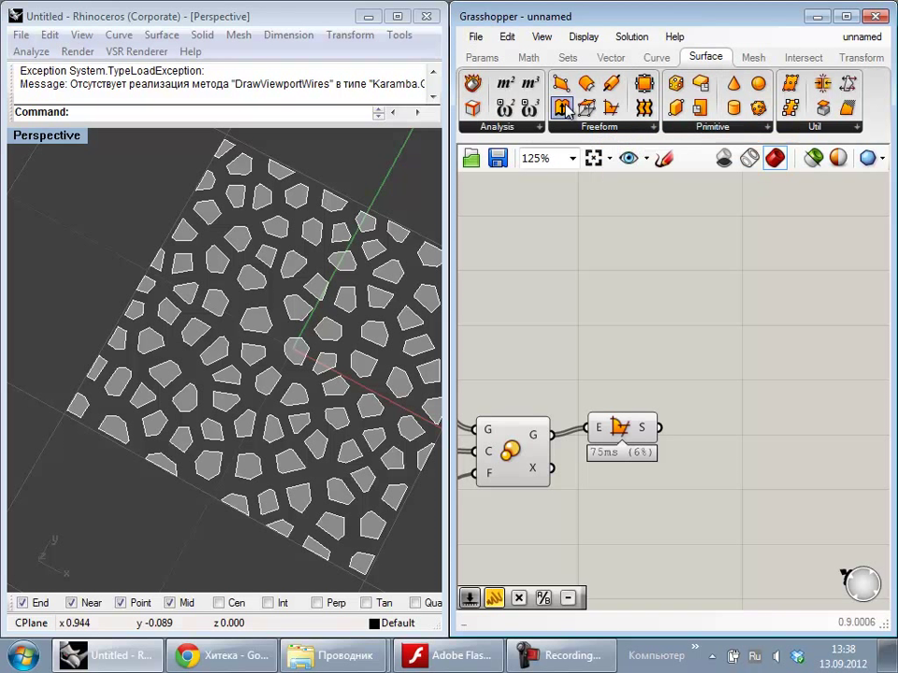
{"action": "left_click", "coordinate": [736, 434]}
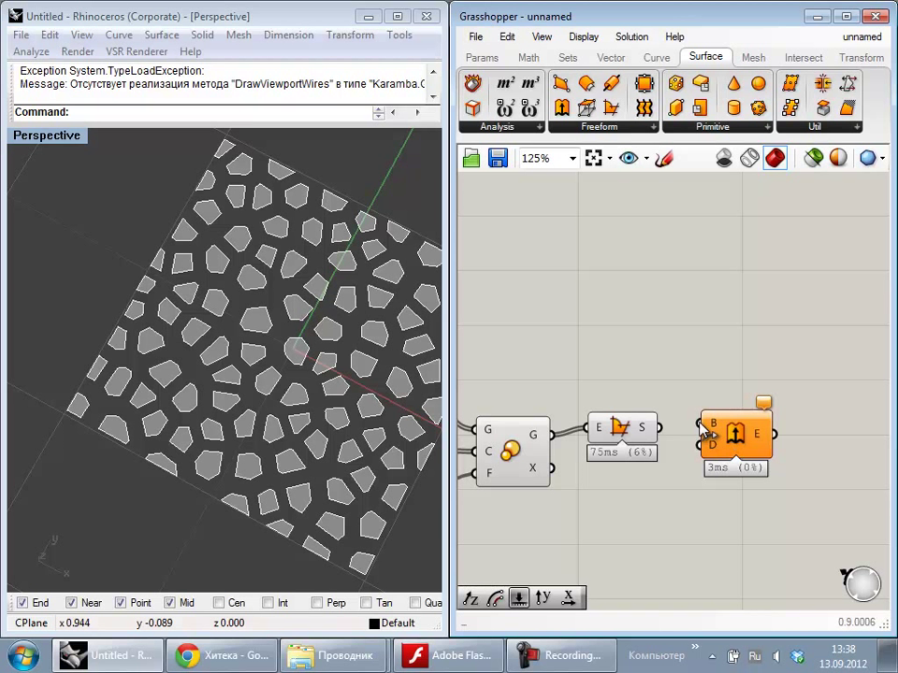
{"action": "left_click_drag", "start_coordinate": [701, 424], "coordinate": [659, 428]}
{"action": "left_click_drag", "start_coordinate": [740, 439], "coordinate": [733, 449]}
{"action": "left_click", "coordinate": [739, 485]}
Step: Examine the Extrude component's Base input data and its source surfaces
{"action": "right_click_drag", "start_coordinate": [727, 449], "coordinate": [764, 335]}
{"action": "scroll", "coordinate": [731, 321], "scroll_direction": "up", "scroll_amount": 1}
{"action": "scroll", "coordinate": [733, 325], "scroll_direction": "up", "scroll_amount": 1}
{"action": "mouse_move", "coordinate": [748, 315]}
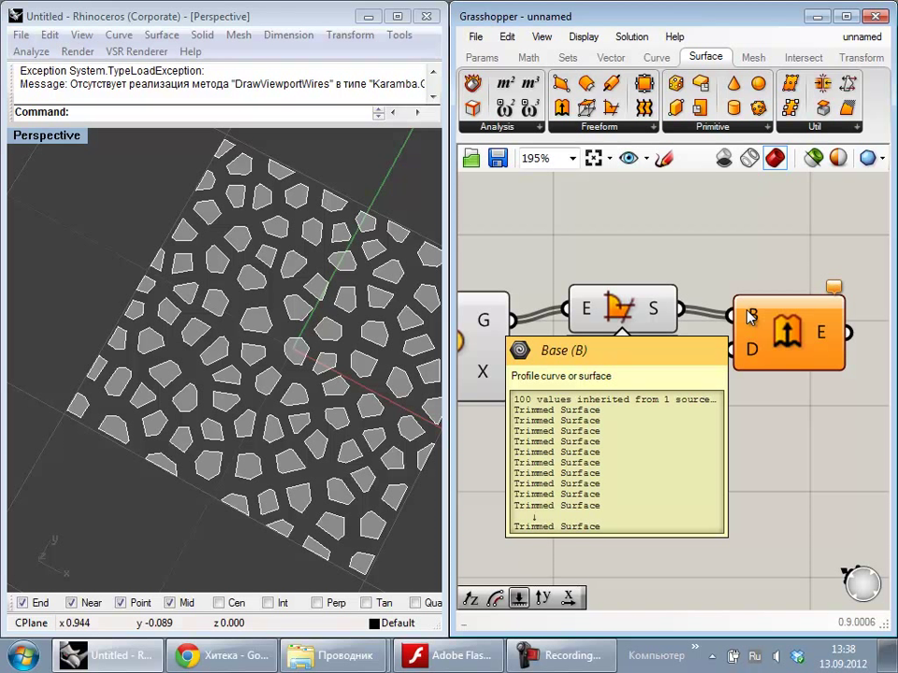
{"action": "right_click_drag", "start_coordinate": [796, 422], "coordinate": [761, 432]}
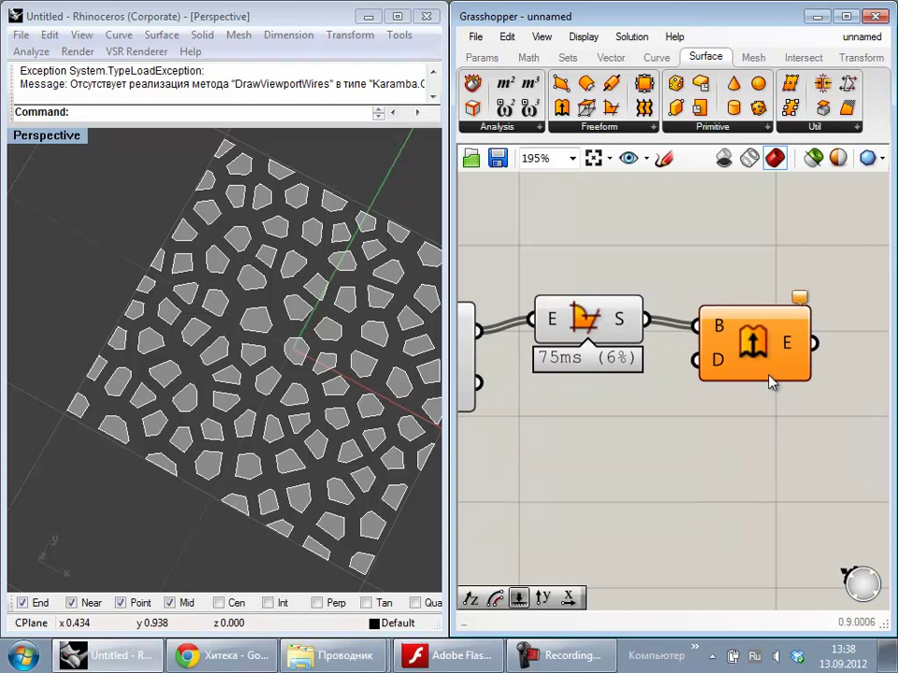
{"action": "mouse_move", "coordinate": [720, 339]}
{"action": "left_click_drag", "start_coordinate": [763, 361], "coordinate": [784, 361]}
{"action": "left_click", "coordinate": [751, 388]}
{"action": "mouse_move", "coordinate": [742, 340]}
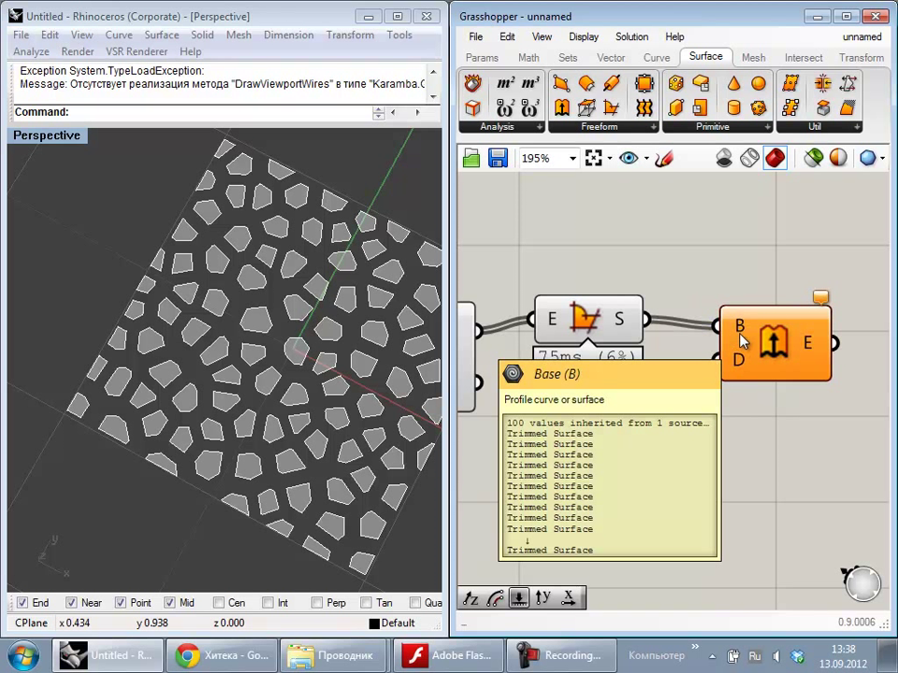
{"action": "left_click", "coordinate": [596, 315]}
{"action": "left_click", "coordinate": [684, 468]}
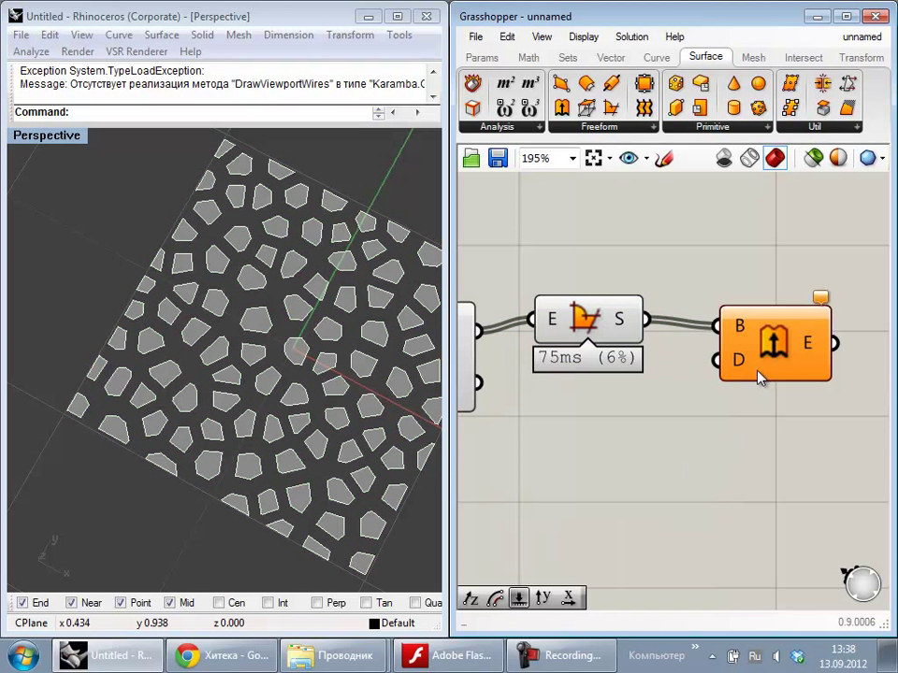
Step: Add a Unit Z vector component and connect it to the Extrude component's Direction input
{"action": "right_click_drag", "start_coordinate": [735, 408], "coordinate": [737, 402]}
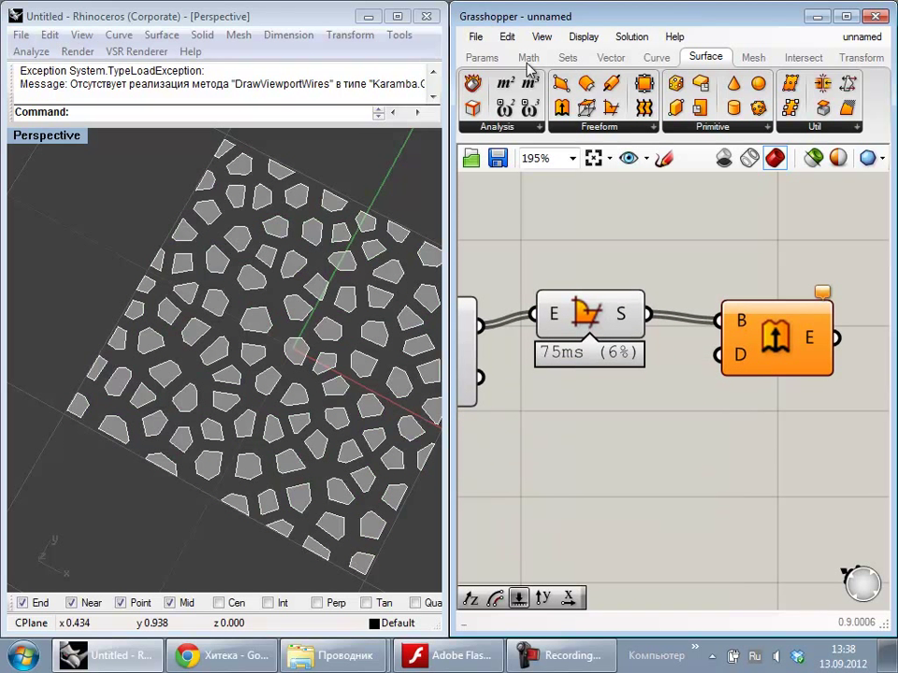
{"action": "left_click", "coordinate": [611, 57]}
{"action": "left_click", "coordinate": [841, 126]}
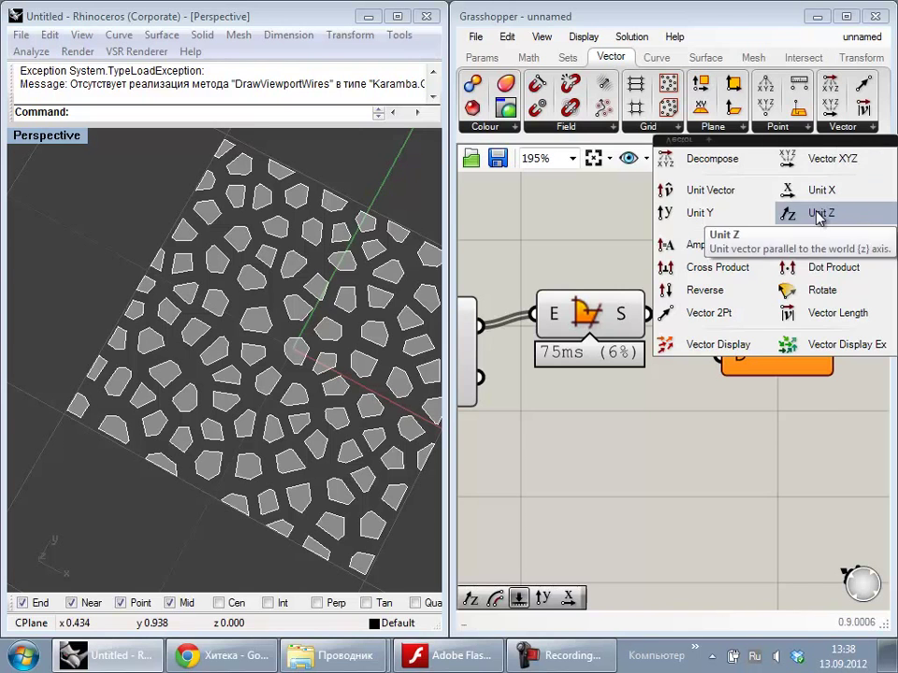
{"action": "left_click", "coordinate": [819, 217]}
{"action": "left_click", "coordinate": [661, 418]}
{"action": "left_click_drag", "start_coordinate": [717, 419], "coordinate": [719, 355]}
Step: Space out the Extrude and Unit Z components on the canvas and check the extruded cells in the viewport
{"action": "left_click_drag", "start_coordinate": [792, 337], "coordinate": [860, 334]}
{"action": "left_click", "coordinate": [723, 451]}
{"action": "left_click_drag", "start_coordinate": [655, 425], "coordinate": [687, 459]}
{"action": "left_click", "coordinate": [729, 491]}
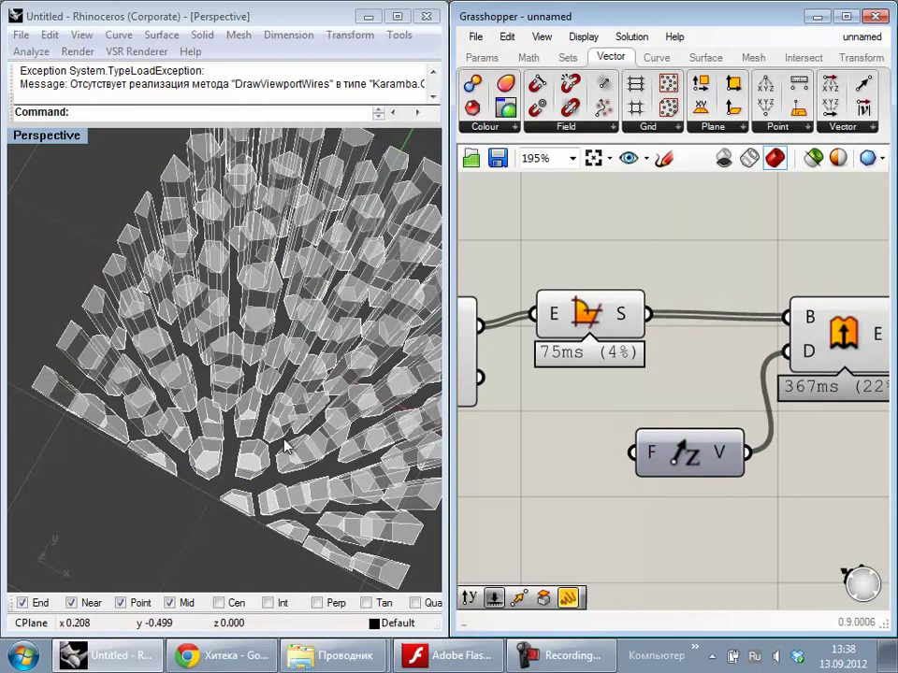
{"action": "right_click_drag", "start_coordinate": [283, 447], "coordinate": [271, 259]}
{"action": "scroll", "coordinate": [326, 332], "scroll_direction": "down", "scroll_amount": 9}
{"action": "right_click_drag", "start_coordinate": [330, 342], "coordinate": [264, 493]}
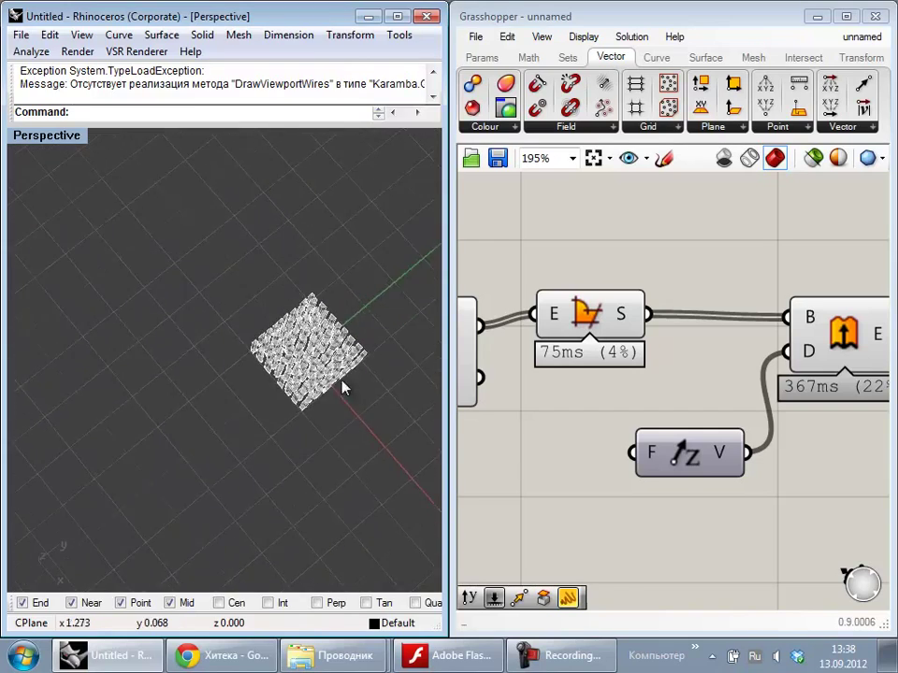
{"action": "scroll", "coordinate": [344, 388], "scroll_direction": "up", "scroll_amount": 10}
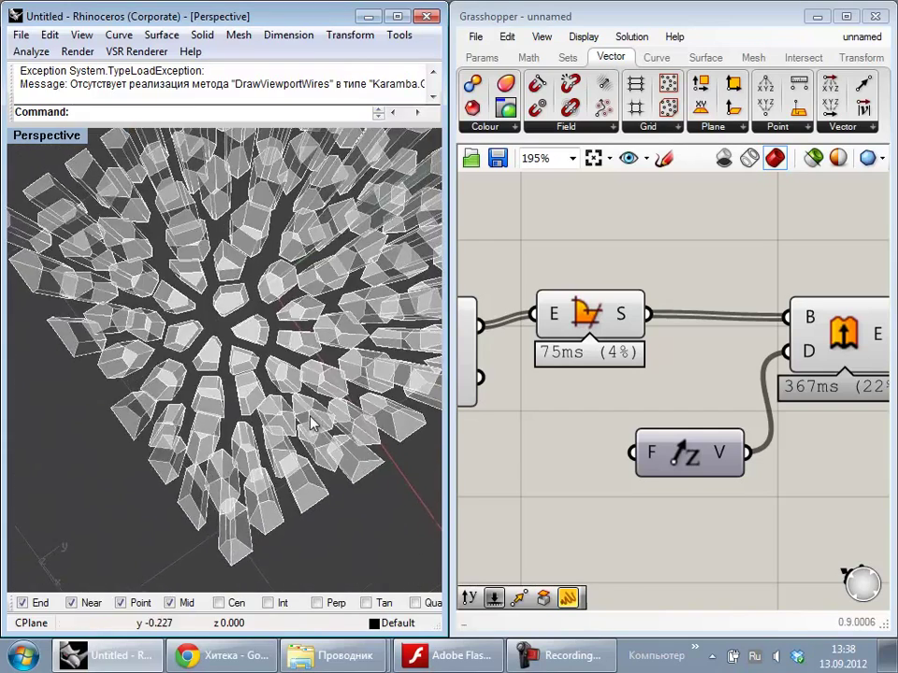
Step: Make the normal document preview colour fully opaque by setting its alpha to 255
{"action": "scroll", "coordinate": [311, 422], "scroll_direction": "down", "scroll_amount": 5}
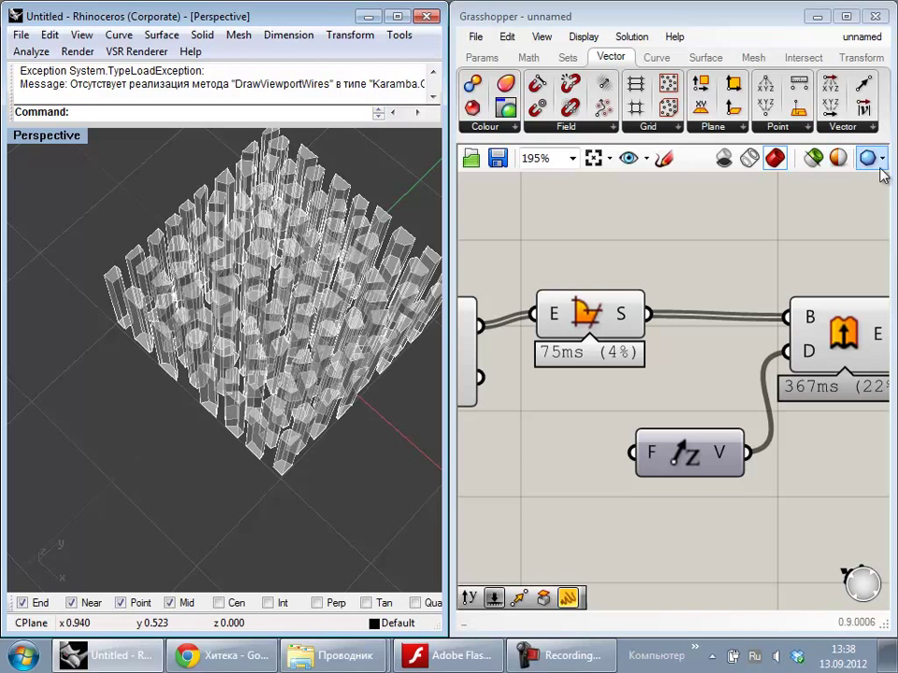
{"action": "left_click", "coordinate": [837, 158]}
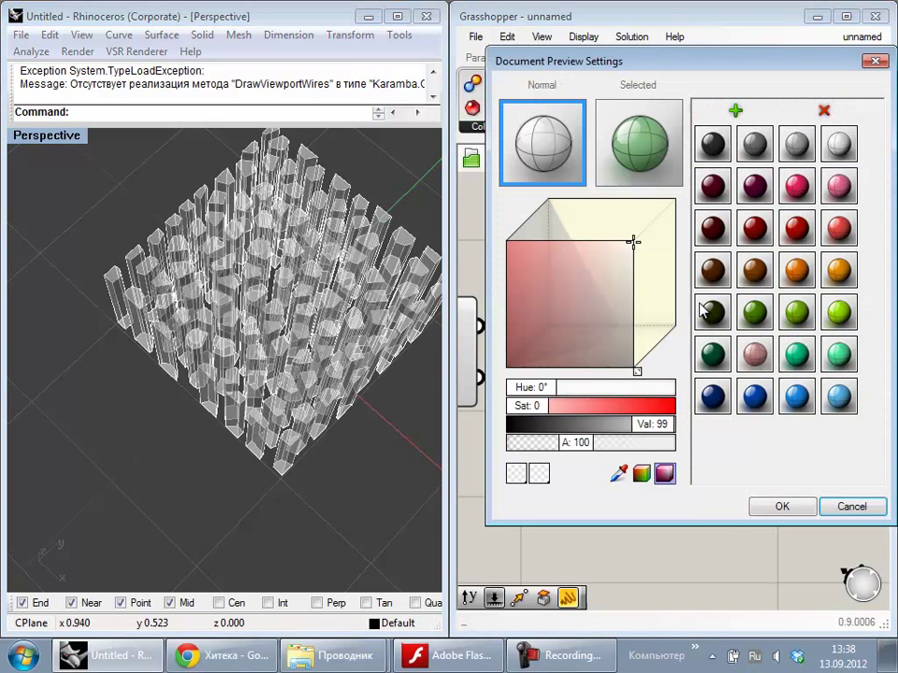
{"action": "left_click_drag", "start_coordinate": [581, 450], "coordinate": [685, 457]}
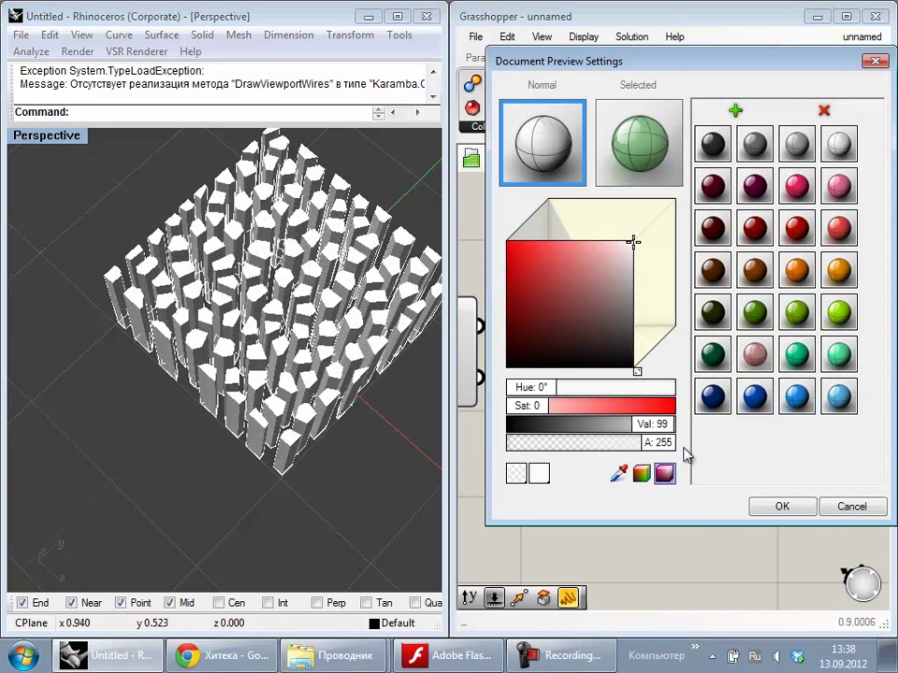
{"action": "left_click", "coordinate": [781, 506]}
{"action": "right_click_drag", "start_coordinate": [288, 338], "coordinate": [257, 404], "text": "shift"}
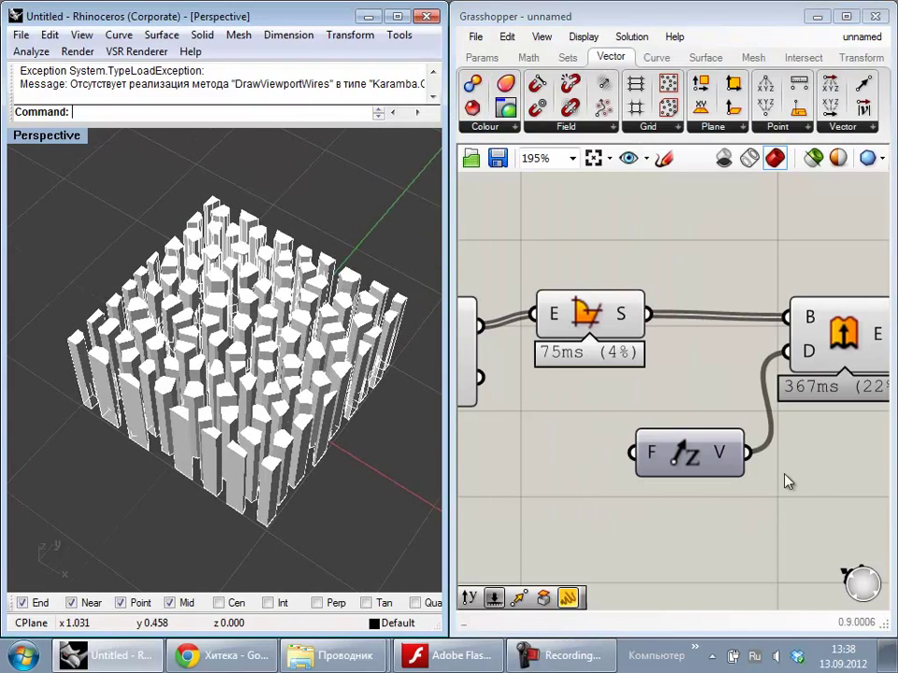
Step: Look over the whole definition on the canvas and the opaque extruded cells in the viewport
{"action": "right_click_drag", "start_coordinate": [760, 482], "coordinate": [696, 483]}
{"action": "scroll", "coordinate": [647, 466], "scroll_direction": "down", "scroll_amount": 3}
{"action": "right_click_drag", "start_coordinate": [643, 465], "coordinate": [722, 394]}
{"action": "scroll", "coordinate": [720, 393], "scroll_direction": "down", "scroll_amount": 3}
{"action": "right_click_drag", "start_coordinate": [600, 417], "coordinate": [720, 388]}
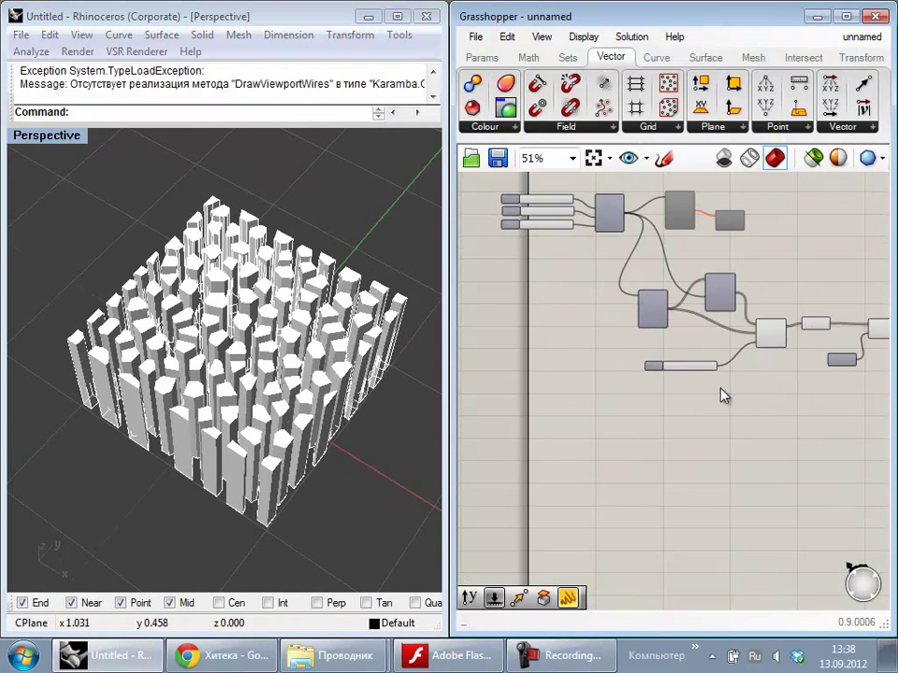
{"action": "right_click_drag", "start_coordinate": [237, 445], "coordinate": [286, 462]}
{"action": "right_click_drag", "start_coordinate": [691, 420], "coordinate": [697, 388]}
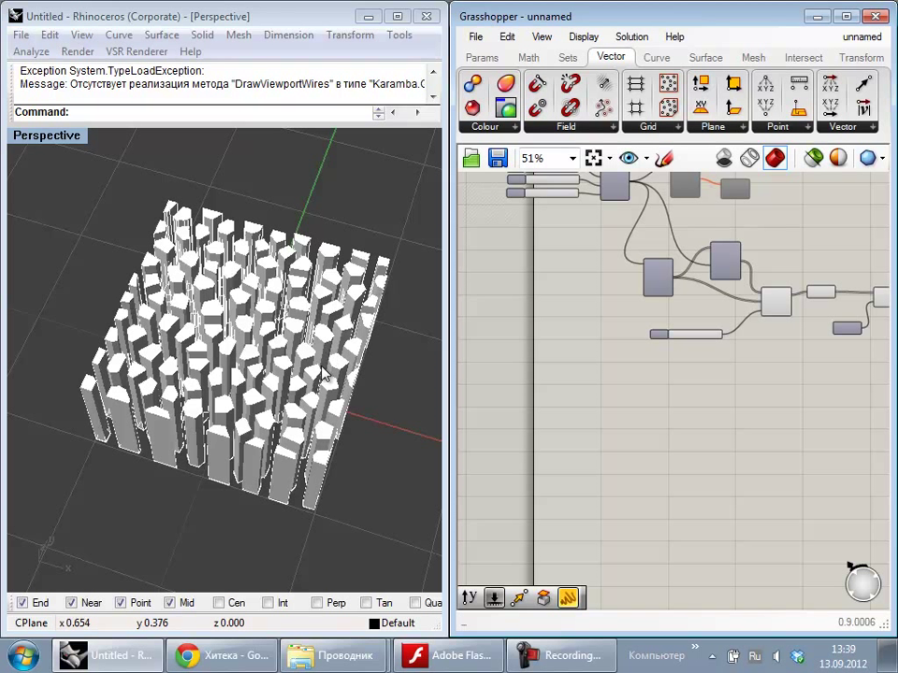
{"action": "right_click_drag", "start_coordinate": [759, 390], "coordinate": [729, 391]}
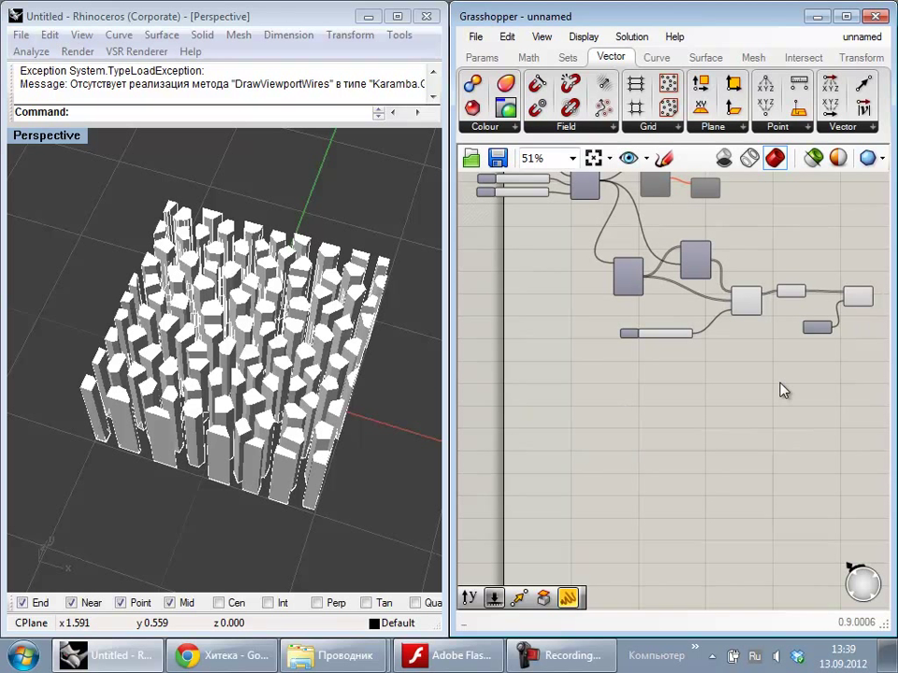
{"action": "right_click_drag", "start_coordinate": [784, 391], "coordinate": [706, 368]}
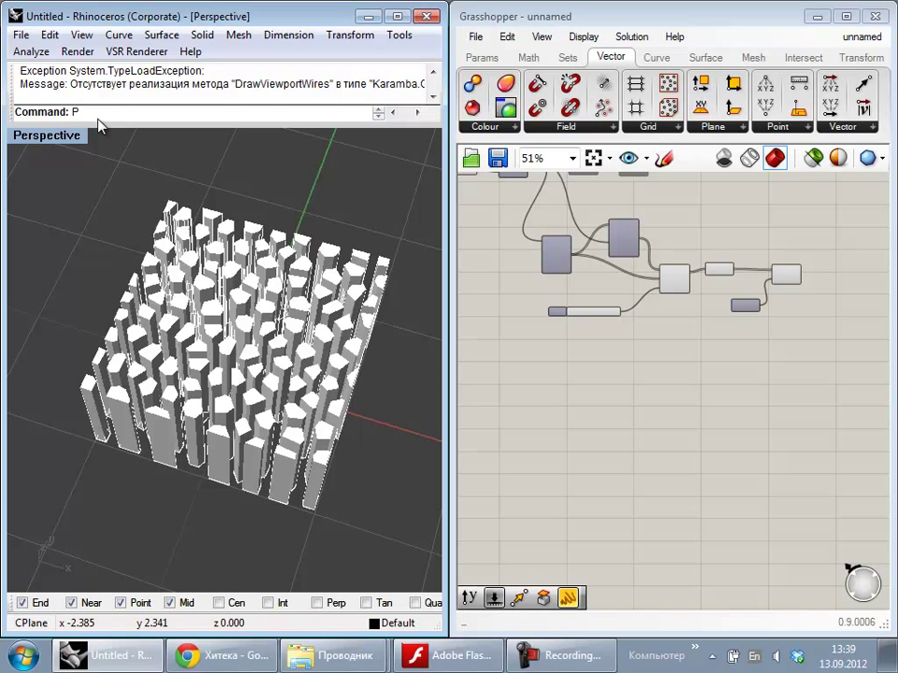
Step: Place a Rhino point object at the near corner of the extruded cells and select it
{"action": "left_click", "coordinate": [73, 137]}
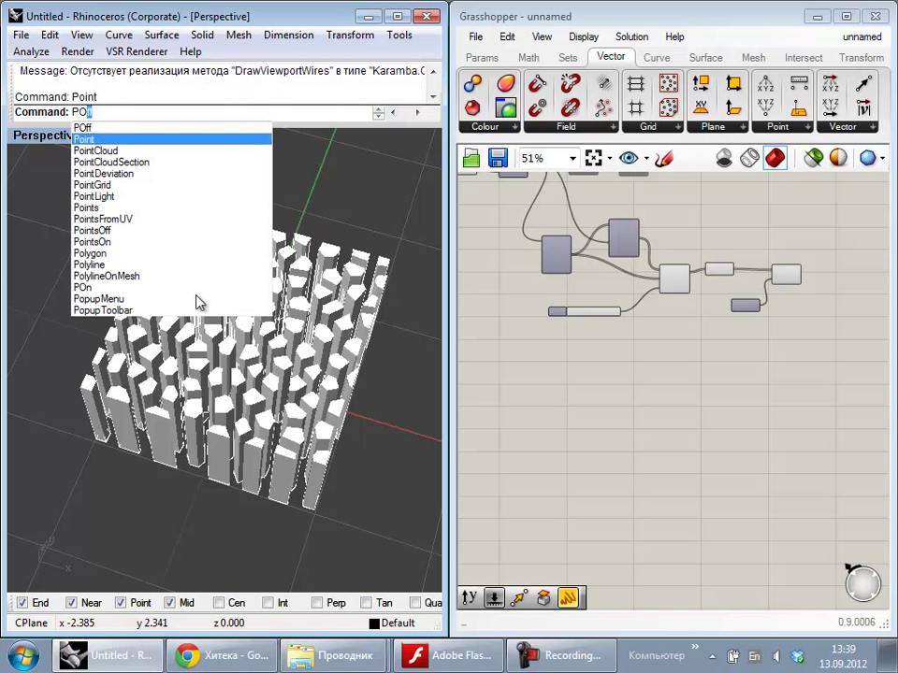
{"action": "left_click", "coordinate": [257, 554]}
{"action": "left_click", "coordinate": [311, 507]}
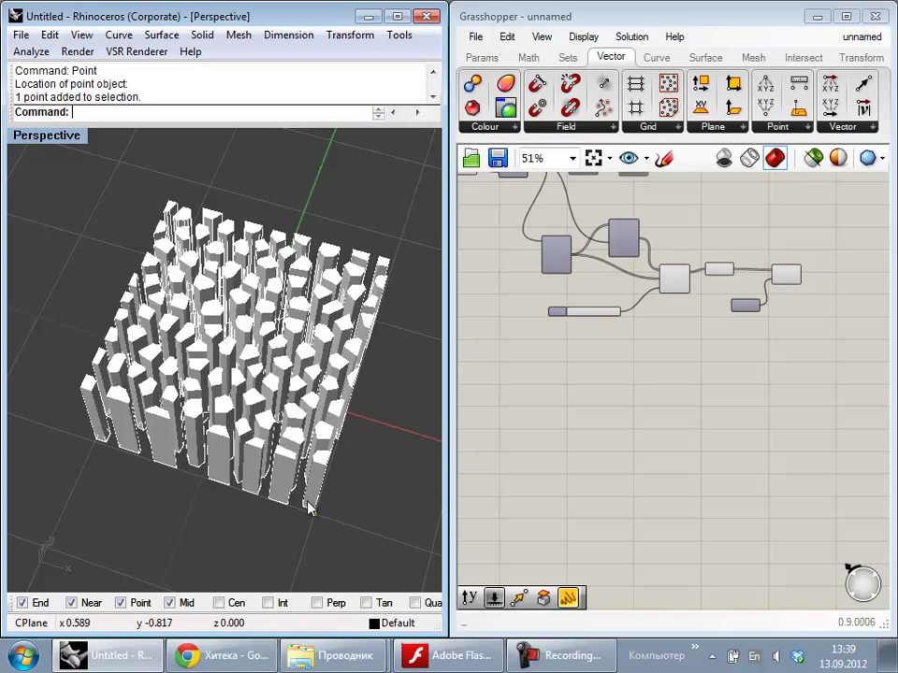
{"action": "left_click", "coordinate": [314, 513]}
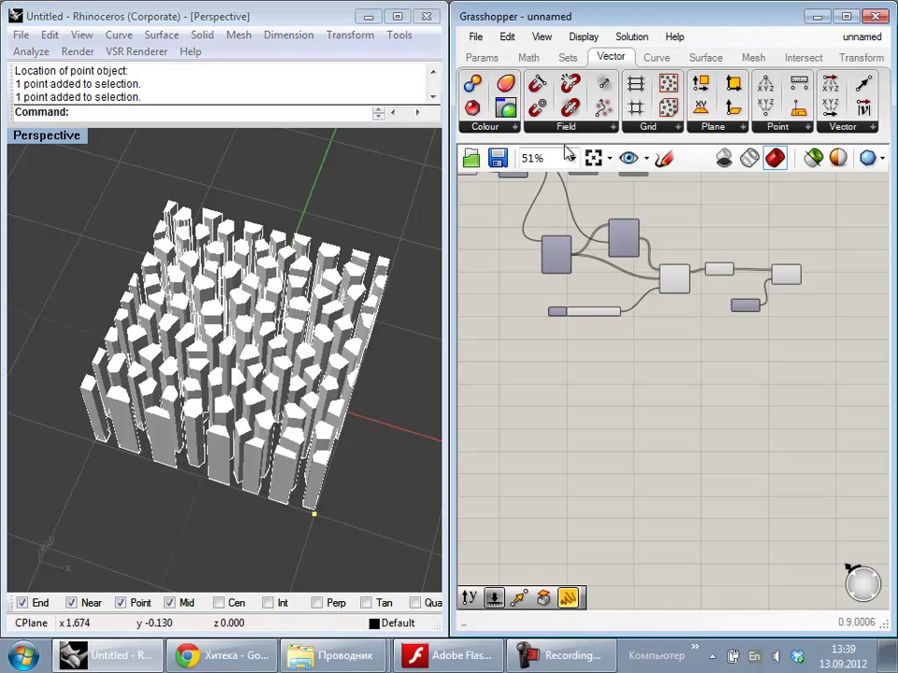
Step: Add a Point parameter below the definition and reference the Rhino corner point in it
{"action": "left_click", "coordinate": [480, 59]}
{"action": "left_click_drag", "start_coordinate": [475, 85], "coordinate": [680, 392]}
{"action": "right_click", "coordinate": [627, 357]}
{"action": "left_click", "coordinate": [692, 508]}
{"action": "left_click_drag", "start_coordinate": [731, 418], "coordinate": [739, 426]}
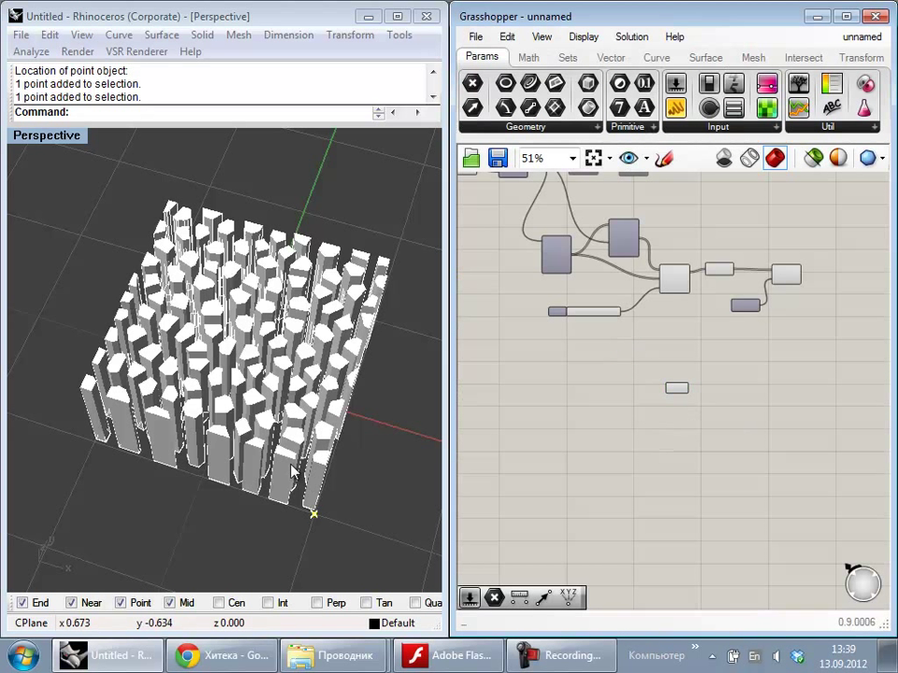
Step: Turn off grid snap and move the point freely to a spot in front of the cells
{"action": "left_click", "coordinate": [105, 169]}
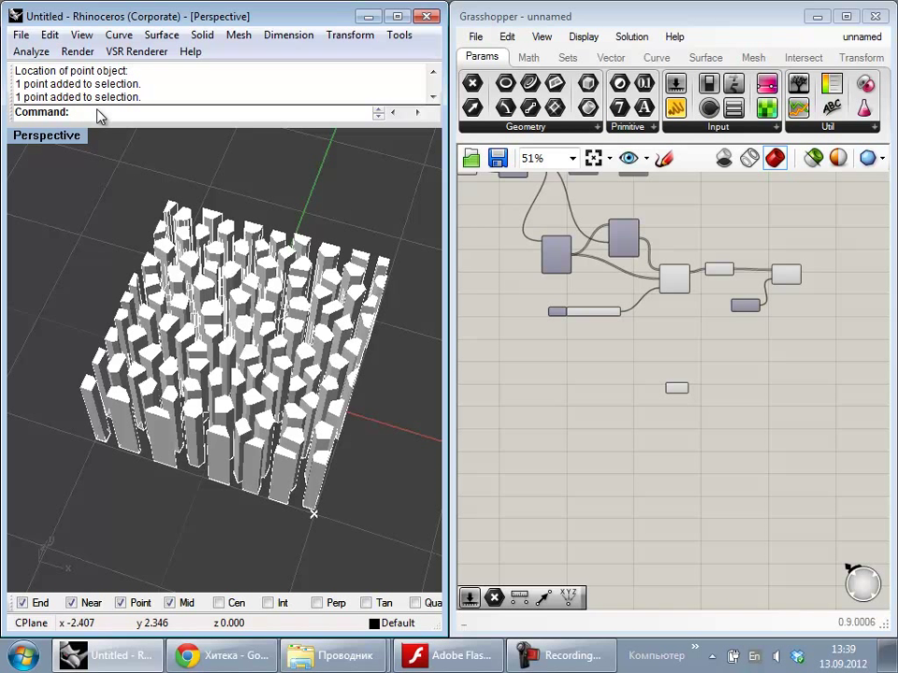
{"action": "type", "text": "Snap"}
{"action": "left_click", "coordinate": [102, 128]}
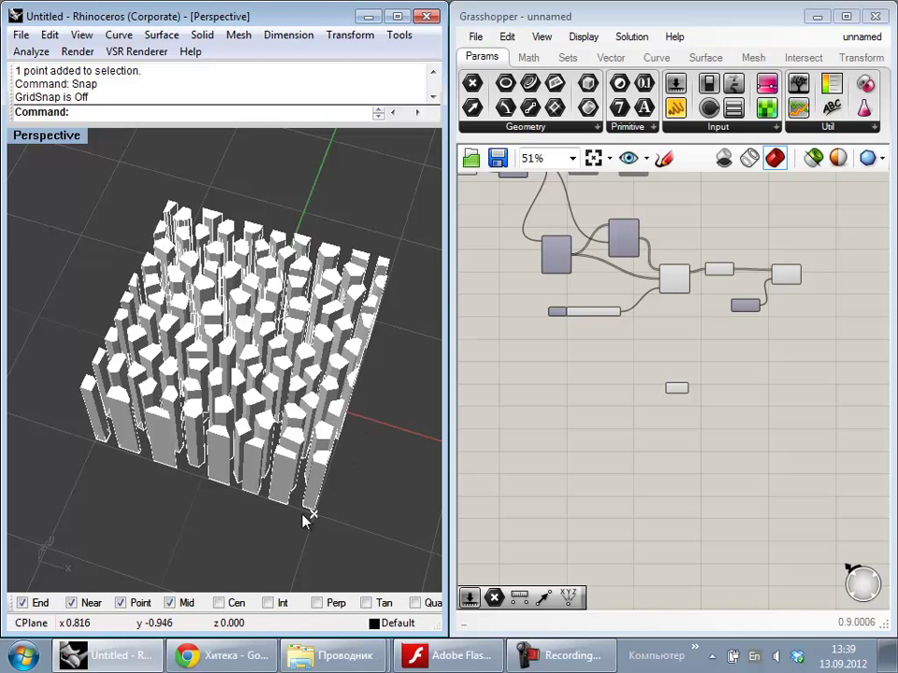
{"action": "left_click_drag", "start_coordinate": [312, 516], "coordinate": [226, 523]}
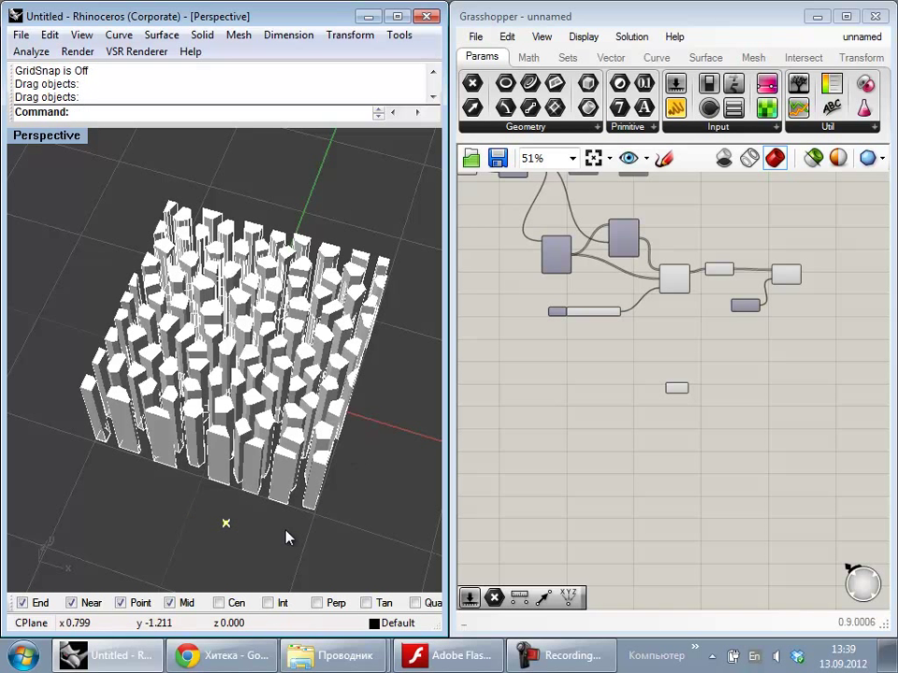
Step: Move the Point parameter to the empty area below the scale factor slider
{"action": "scroll", "coordinate": [720, 435], "scroll_direction": "up", "scroll_amount": 5}
{"action": "left_click", "coordinate": [597, 370]}
{"action": "scroll", "coordinate": [586, 362], "scroll_direction": "down", "scroll_amount": 5}
{"action": "right_click_drag", "start_coordinate": [521, 236], "coordinate": [677, 294]}
{"action": "scroll", "coordinate": [676, 291], "scroll_direction": "up", "scroll_amount": 3}
{"action": "left_click_drag", "start_coordinate": [550, 245], "coordinate": [589, 259]}
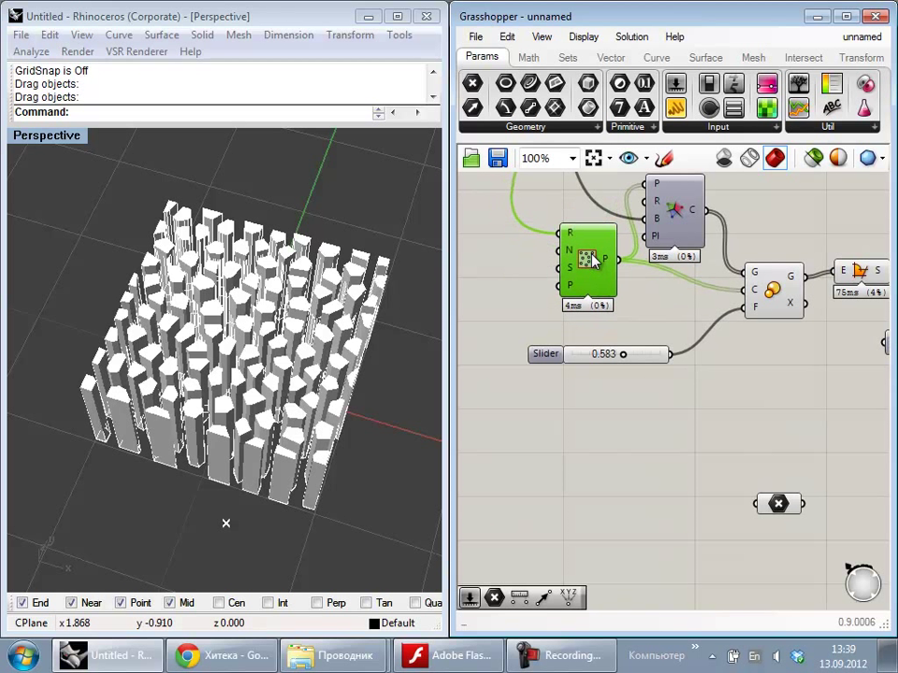
{"action": "left_click_drag", "start_coordinate": [781, 506], "coordinate": [627, 528]}
{"action": "left_click", "coordinate": [771, 498]}
{"action": "right_click_drag", "start_coordinate": [772, 497], "coordinate": [665, 444]}
Step: Review the component chain from the Voronoi cells through scaling and surfacing to the extrusion
{"action": "left_click", "coordinate": [516, 337]}
{"action": "left_click", "coordinate": [751, 450]}
{"action": "left_click", "coordinate": [664, 271]}
{"action": "left_click", "coordinate": [691, 324]}
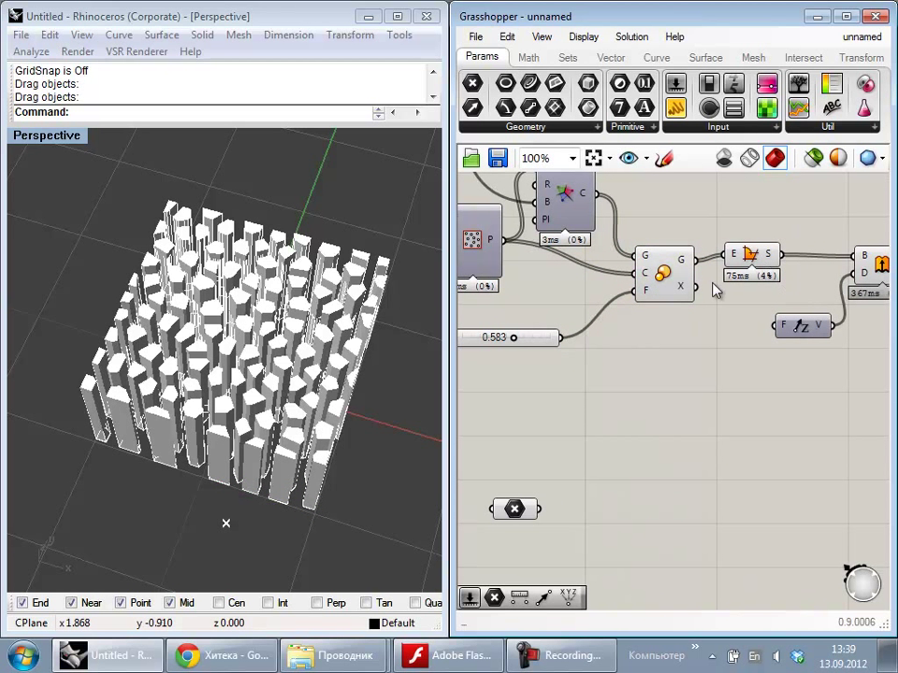
{"action": "right_click_drag", "start_coordinate": [857, 284], "coordinate": [789, 283]}
{"action": "left_click", "coordinate": [813, 271]}
{"action": "right_click_drag", "start_coordinate": [585, 359], "coordinate": [701, 360]}
{"action": "left_click", "coordinate": [701, 360]}
{"action": "scroll", "coordinate": [702, 360], "scroll_direction": "down", "scroll_amount": 2}
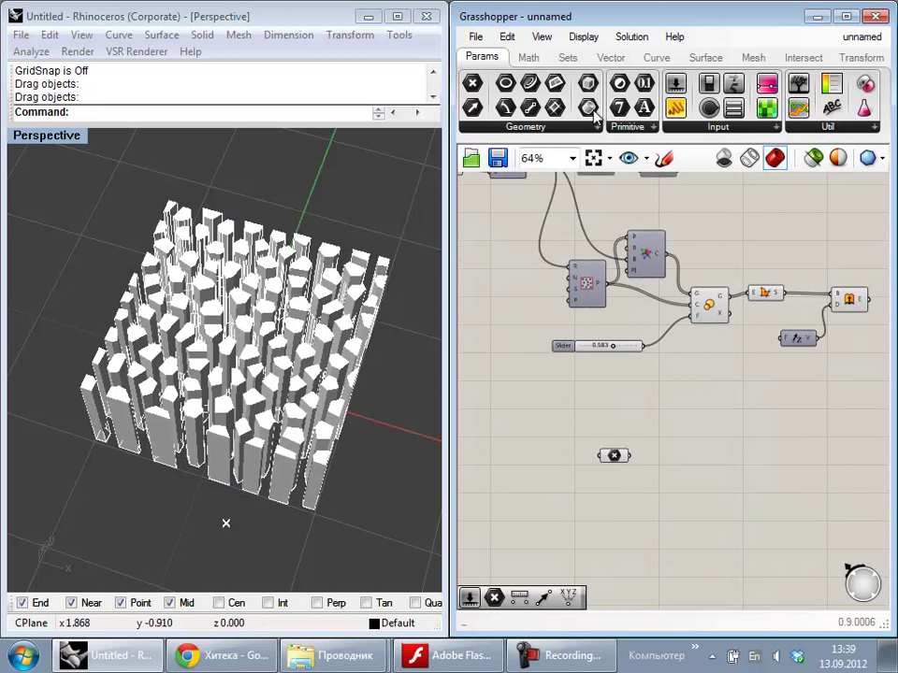
Step: Add a Distance component, connect the populated points to A and the Point parameter to B, and feed its output to Unit Z's Factor
{"action": "left_click", "coordinate": [631, 37]}
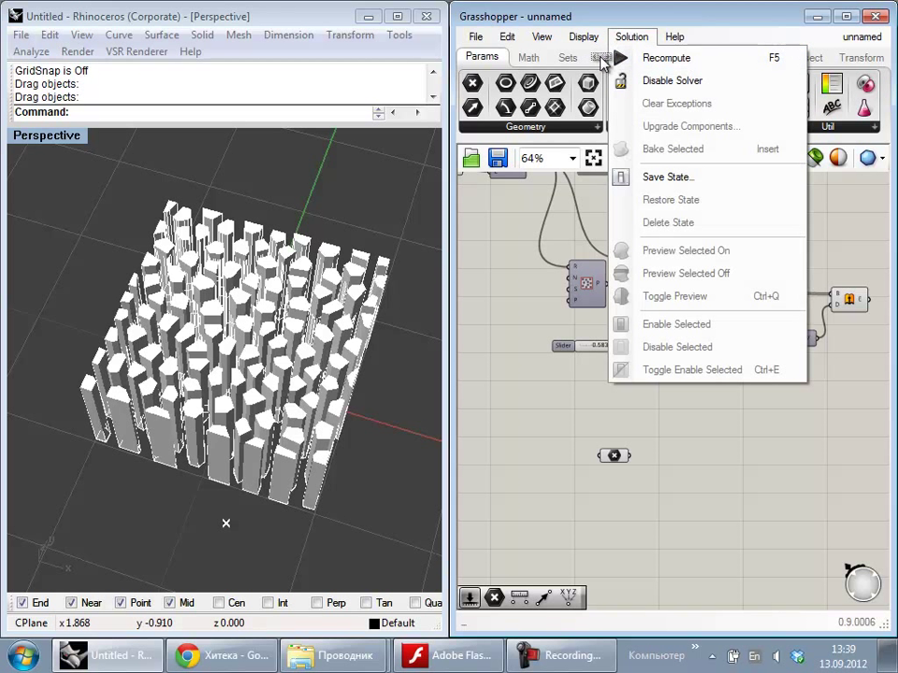
{"action": "left_click", "coordinate": [600, 57]}
{"action": "left_click", "coordinate": [601, 58]}
{"action": "left_click_drag", "start_coordinate": [801, 85], "coordinate": [609, 283]}
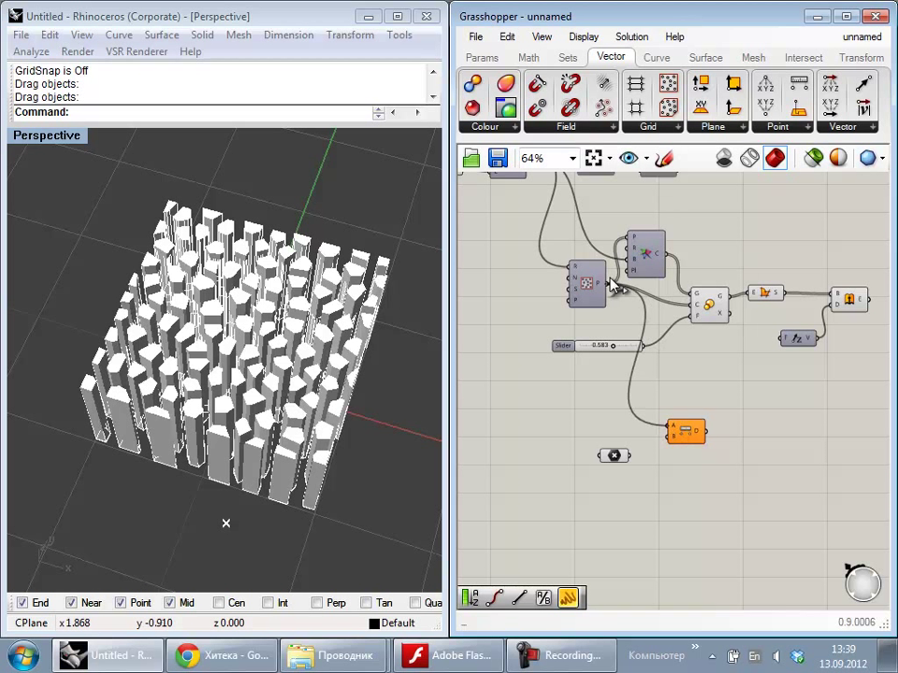
{"action": "left_click", "coordinate": [621, 455]}
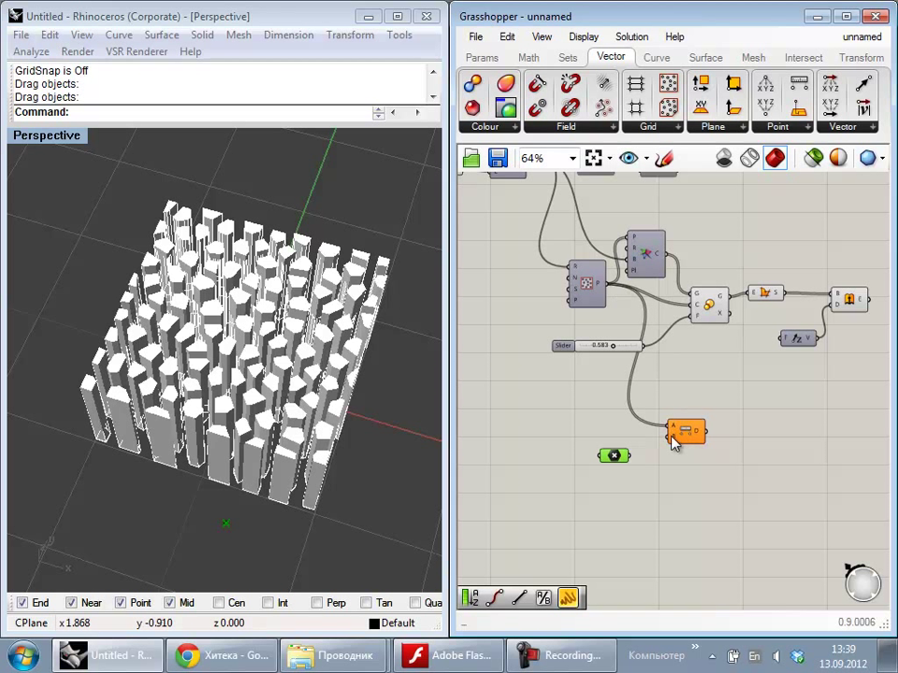
{"action": "left_click_drag", "start_coordinate": [633, 456], "coordinate": [632, 456]}
{"action": "left_click", "coordinate": [697, 482]}
{"action": "left_click_drag", "start_coordinate": [687, 440], "coordinate": [675, 440]}
{"action": "left_click", "coordinate": [710, 519]}
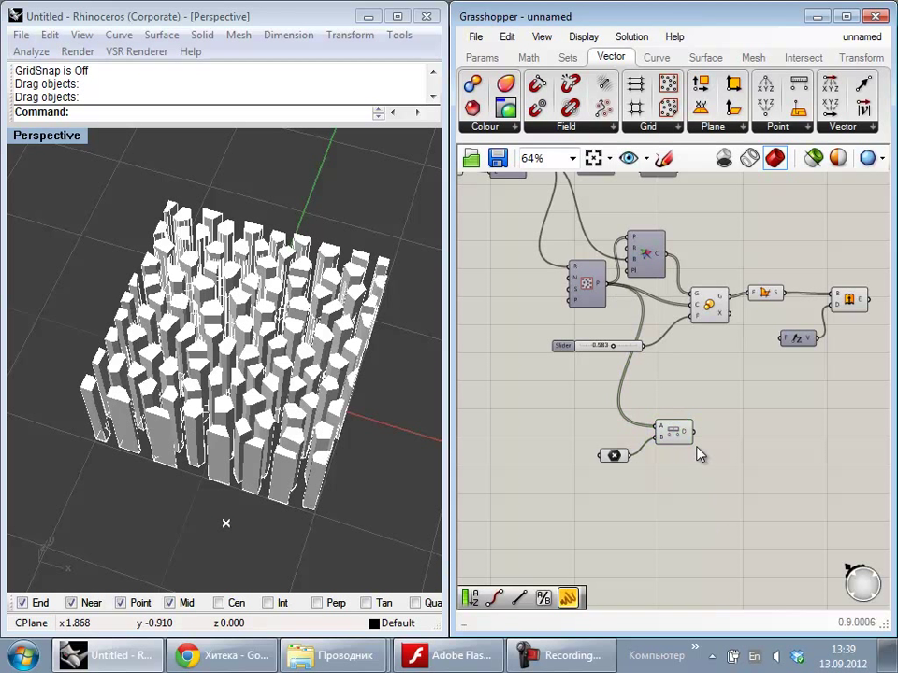
{"action": "right_click_drag", "start_coordinate": [706, 471], "coordinate": [599, 408]}
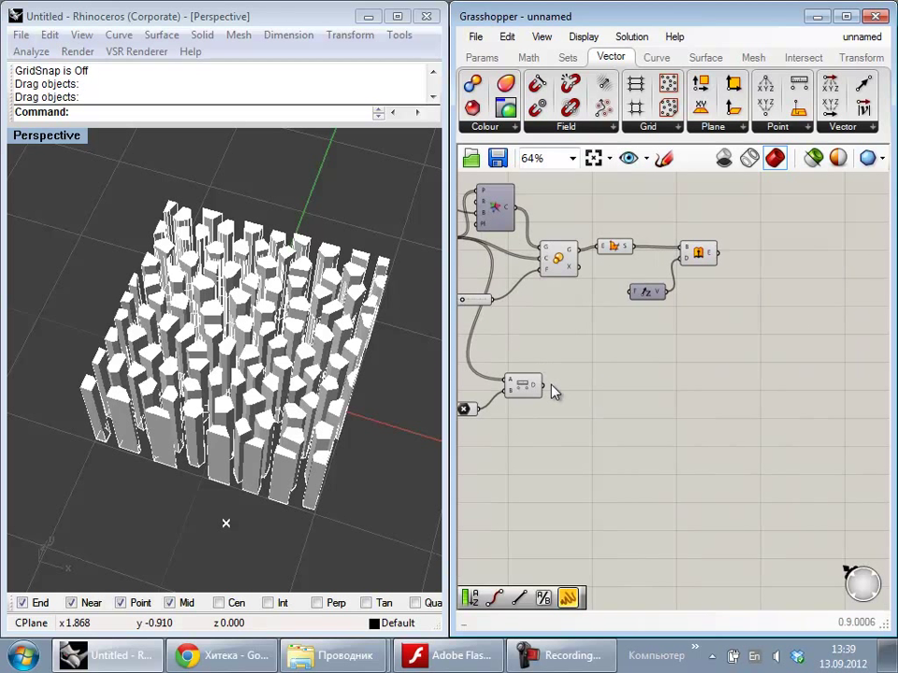
{"action": "left_click_drag", "start_coordinate": [544, 385], "coordinate": [630, 294]}
Step: Move the attractor point to several positions beside and within the cells to test the distance-driven extrusion heights
{"action": "right_click_drag", "start_coordinate": [248, 495], "coordinate": [339, 456]}
{"action": "left_click_drag", "start_coordinate": [337, 457], "coordinate": [414, 443]}
{"action": "left_click", "coordinate": [344, 467]}
{"action": "left_click_drag", "start_coordinate": [339, 463], "coordinate": [425, 417]}
{"action": "right_click_drag", "start_coordinate": [403, 352], "coordinate": [273, 441]}
{"action": "left_click_drag", "start_coordinate": [338, 541], "coordinate": [384, 426]}
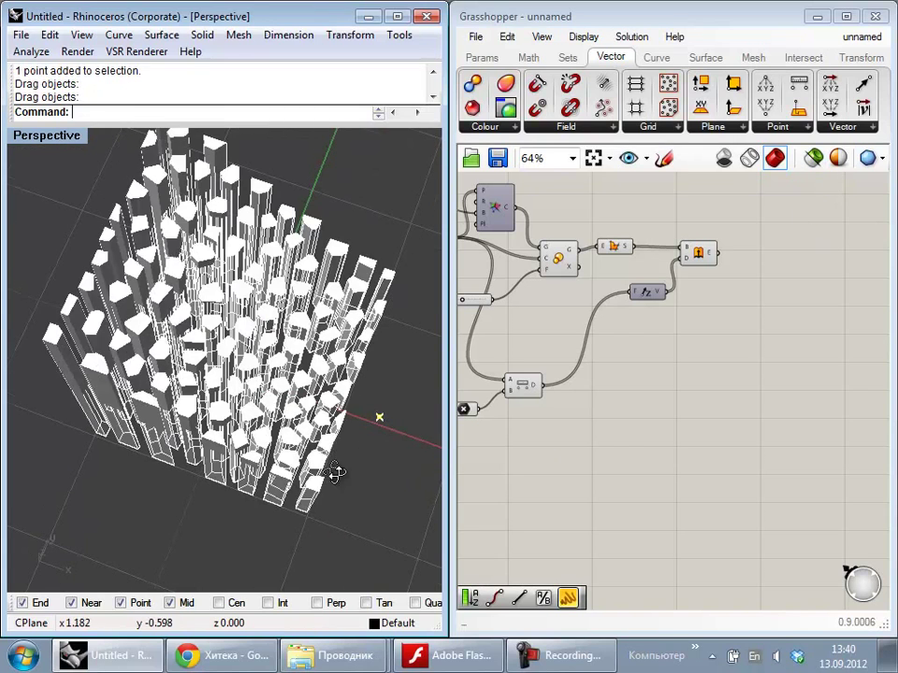
{"action": "right_click_drag", "start_coordinate": [335, 472], "coordinate": [337, 494]}
{"action": "left_click_drag", "start_coordinate": [363, 462], "coordinate": [237, 400]}
{"action": "right_click_drag", "start_coordinate": [225, 376], "coordinate": [360, 325]}
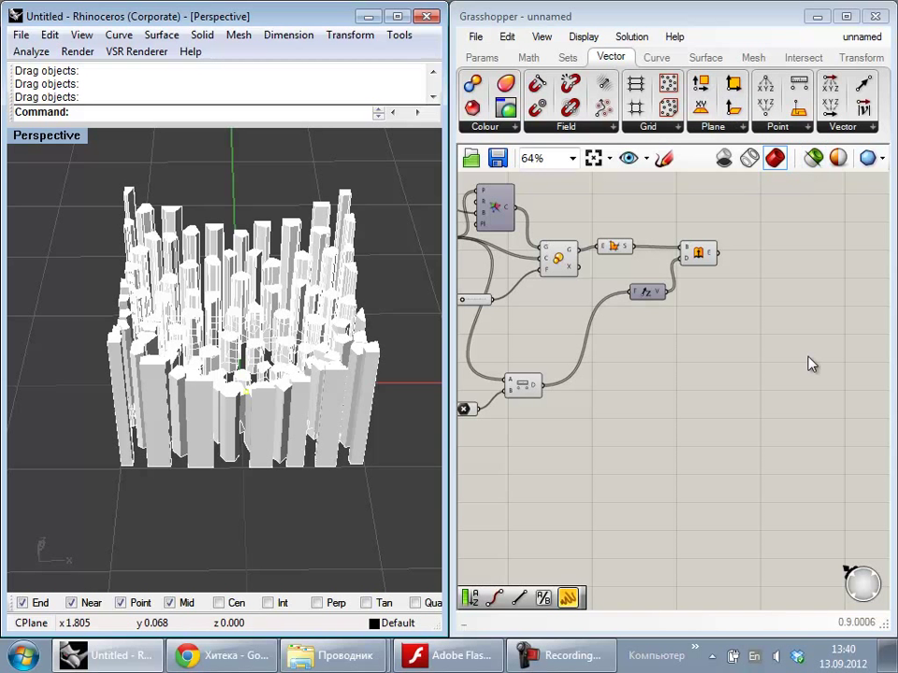
Step: Add a Mesh Brep component, connect the Extrude output to its B input, and turn off the Extrude preview
{"action": "right_click_drag", "start_coordinate": [726, 317], "coordinate": [687, 333]}
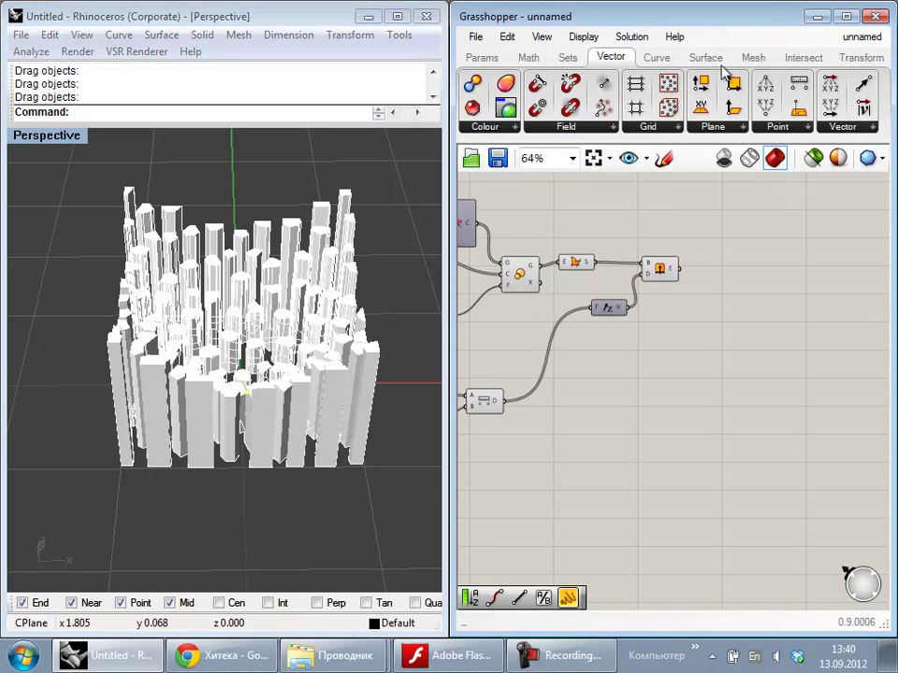
{"action": "left_click", "coordinate": [752, 57]}
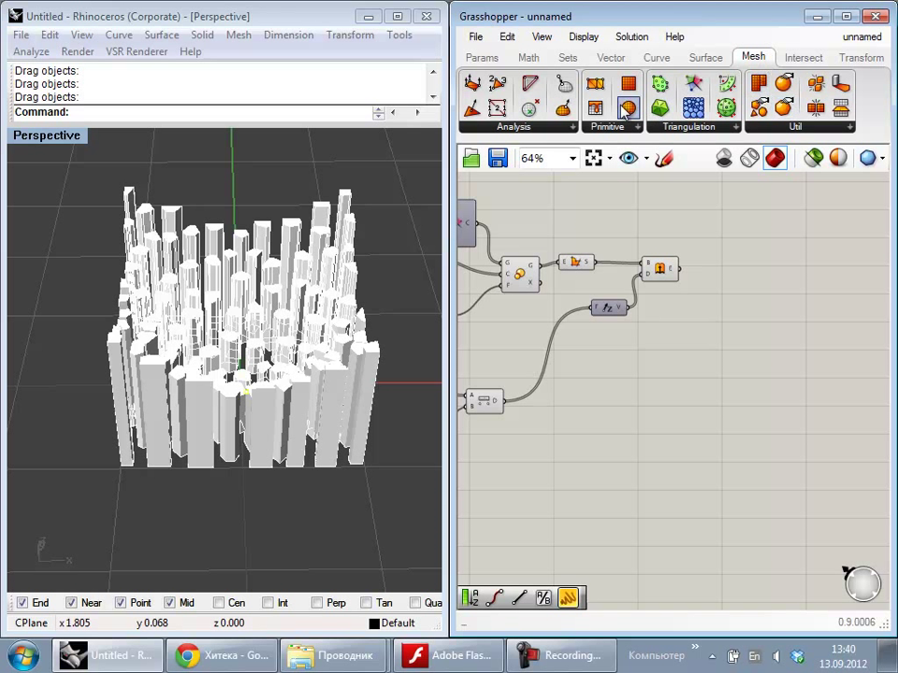
{"action": "left_click", "coordinate": [761, 88]}
{"action": "left_click", "coordinate": [721, 279]}
{"action": "left_click_drag", "start_coordinate": [704, 274], "coordinate": [657, 271]}
{"action": "left_click", "coordinate": [691, 300]}
{"action": "left_click_drag", "start_coordinate": [728, 283], "coordinate": [734, 278]}
{"action": "left_click", "coordinate": [751, 307]}
Step: Turn off the preview of the Scale and Boundary Surfaces components
{"action": "right_click_drag", "start_coordinate": [195, 323], "coordinate": [371, 348]}
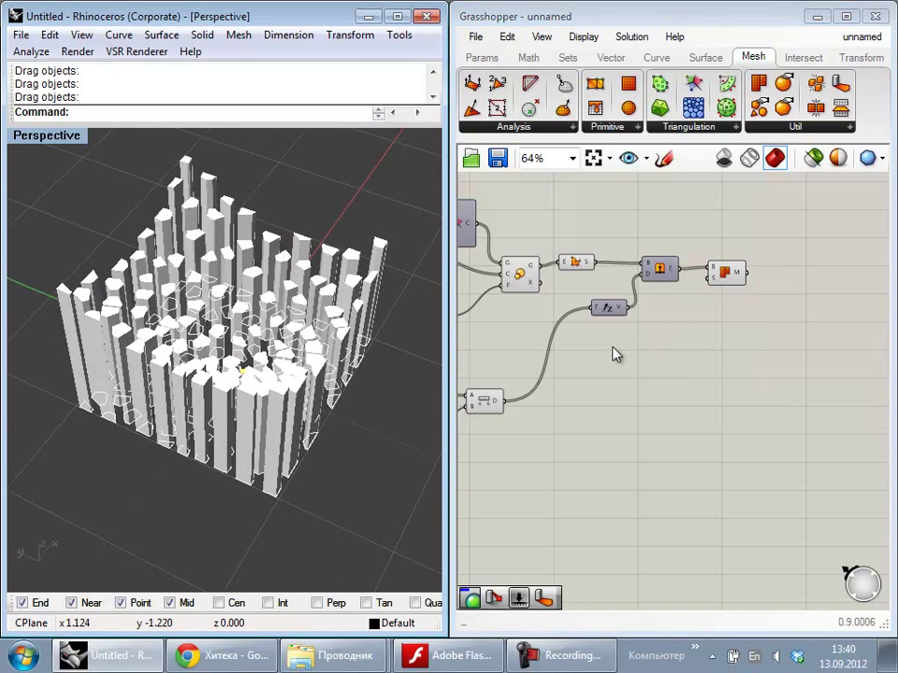
{"action": "right_click_drag", "start_coordinate": [541, 279], "coordinate": [657, 326]}
{"action": "right_click", "coordinate": [639, 321]}
{"action": "left_click", "coordinate": [674, 358]}
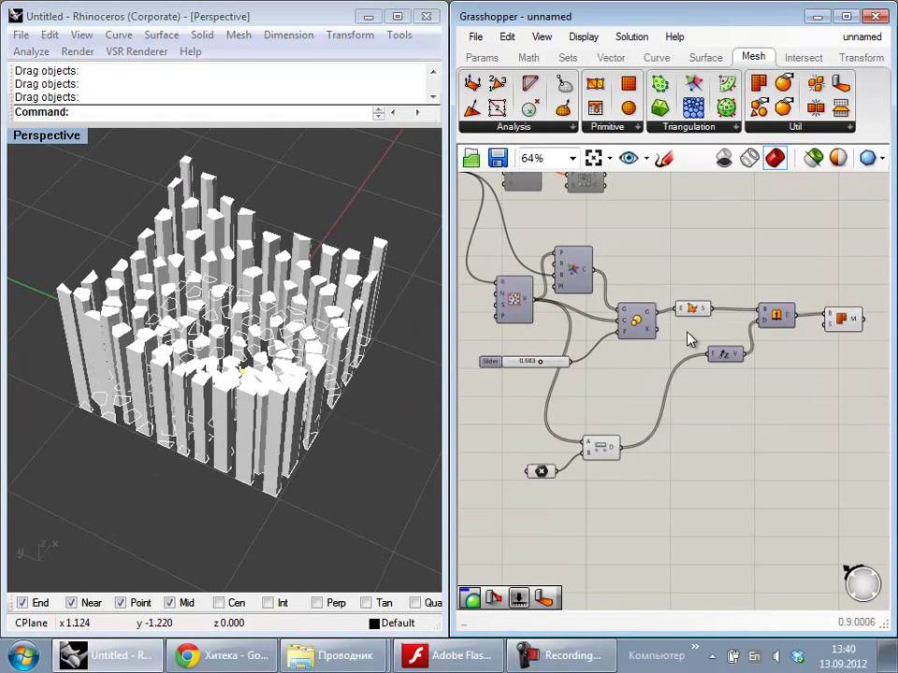
{"action": "right_click", "coordinate": [693, 308]}
{"action": "left_click", "coordinate": [709, 342]}
Step: Inspect the meshed cells up close and move the attractor point far out to one side of them
{"action": "right_click_drag", "start_coordinate": [105, 332], "coordinate": [301, 272]}
{"action": "scroll", "coordinate": [245, 309], "scroll_direction": "up", "scroll_amount": 4}
{"action": "right_click_drag", "start_coordinate": [245, 309], "coordinate": [313, 332]}
{"action": "scroll", "coordinate": [224, 475], "scroll_direction": "down", "scroll_amount": 4}
{"action": "right_click_drag", "start_coordinate": [257, 397], "coordinate": [250, 452]}
{"action": "left_click_drag", "start_coordinate": [264, 455], "coordinate": [106, 437]}
{"action": "right_click_drag", "start_coordinate": [137, 454], "coordinate": [132, 437]}
{"action": "scroll", "coordinate": [131, 440], "scroll_direction": "down", "scroll_amount": 4}
{"action": "left_click_drag", "start_coordinate": [112, 462], "coordinate": [14, 432]}
Step: Move the attractor point beyond the near corner of the cells, at about x 1.26, y -1.55
{"action": "right_click_drag", "start_coordinate": [80, 458], "coordinate": [283, 540]}
{"action": "right_click_drag", "start_coordinate": [215, 526], "coordinate": [182, 505]}
{"action": "left_click_drag", "start_coordinate": [173, 583], "coordinate": [278, 522]}
{"action": "right_click_drag", "start_coordinate": [280, 416], "coordinate": [253, 472], "text": "shift"}
{"action": "left_click_drag", "start_coordinate": [254, 444], "coordinate": [296, 463]}
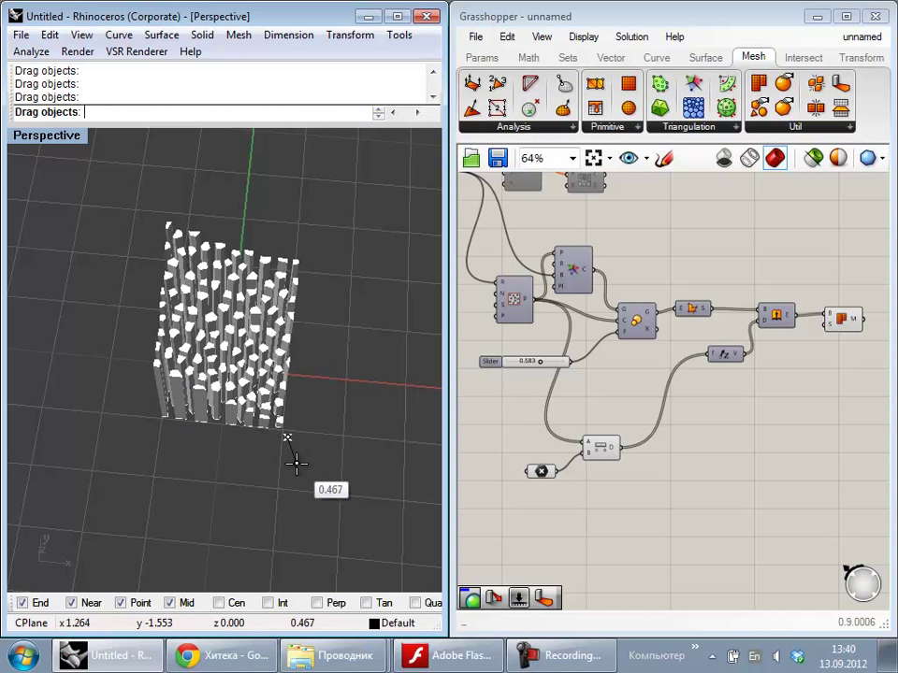
Step: Examine the values in the Distance component's output
{"action": "right_click_drag", "start_coordinate": [611, 494], "coordinate": [579, 485]}
{"action": "scroll", "coordinate": [554, 388], "scroll_direction": "up", "scroll_amount": 4}
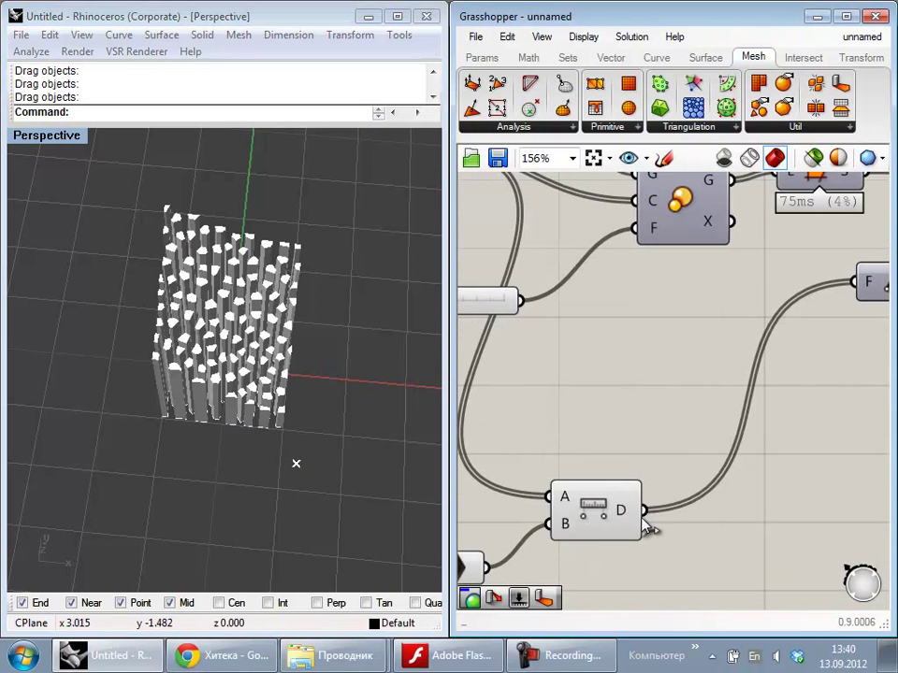
{"action": "scroll", "coordinate": [625, 505], "scroll_direction": "down", "scroll_amount": 2}
{"action": "mouse_move", "coordinate": [622, 506]}
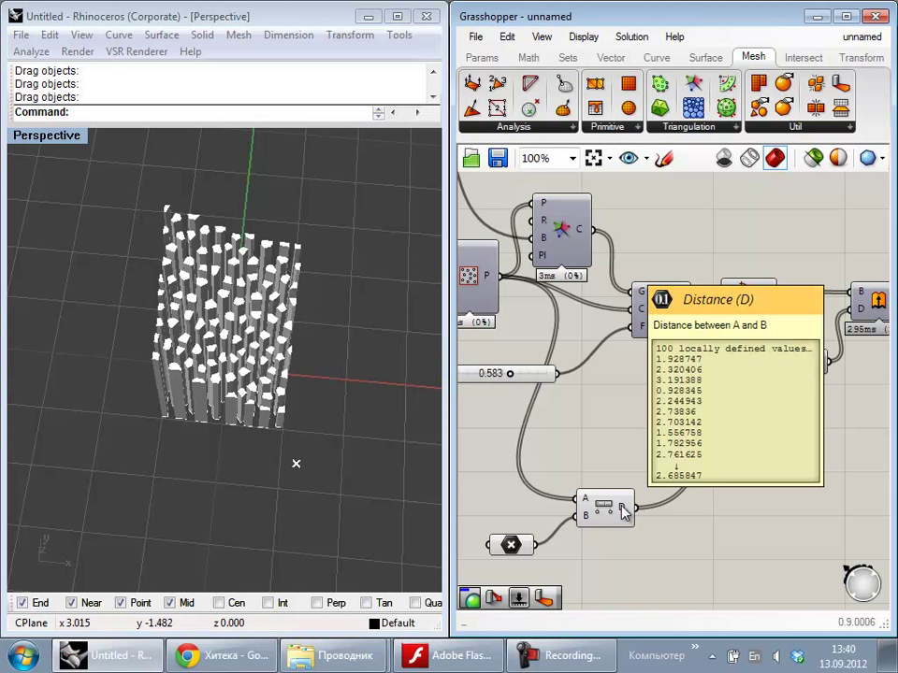
{"action": "right_click_drag", "start_coordinate": [683, 528], "coordinate": [621, 467]}
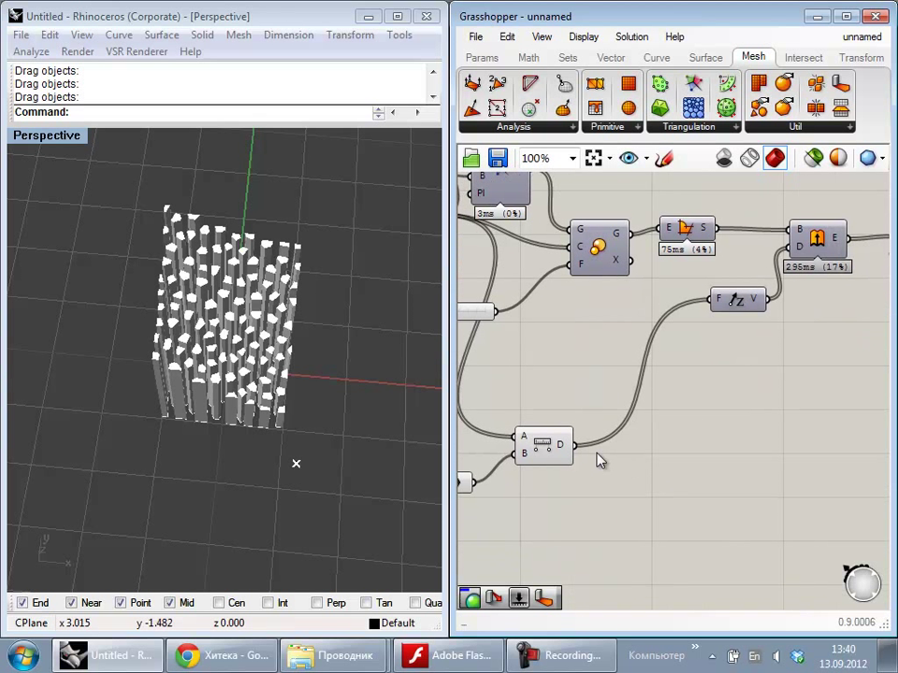
{"action": "mouse_move", "coordinate": [563, 450]}
Step: Place a Remap Numbers component beside the Distance component and feed the distances into its values input
{"action": "left_click", "coordinate": [540, 62]}
{"action": "left_click", "coordinate": [592, 62]}
{"action": "left_click", "coordinate": [569, 60]}
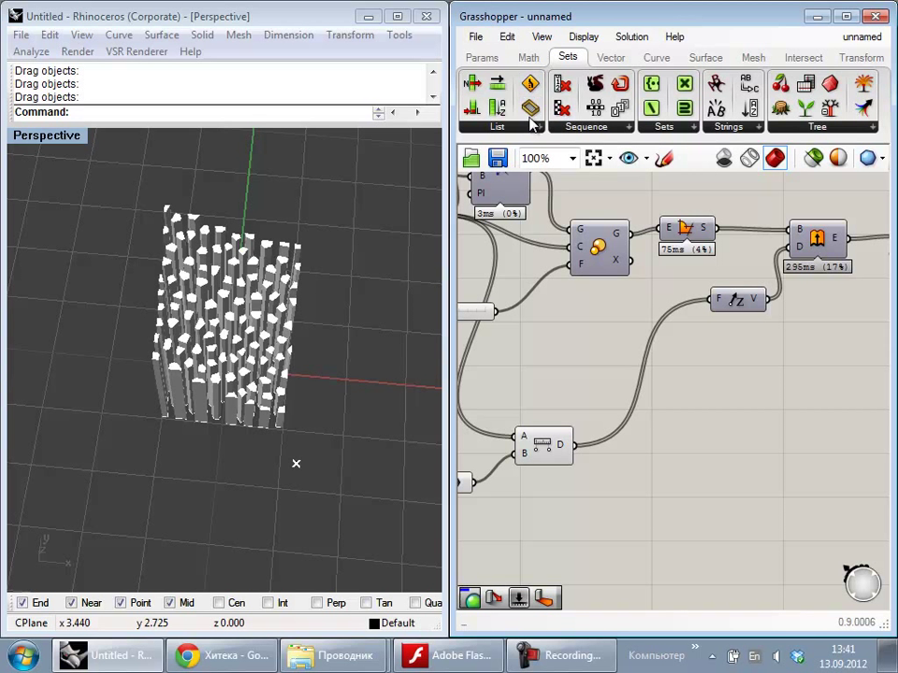
{"action": "left_click", "coordinate": [528, 58]}
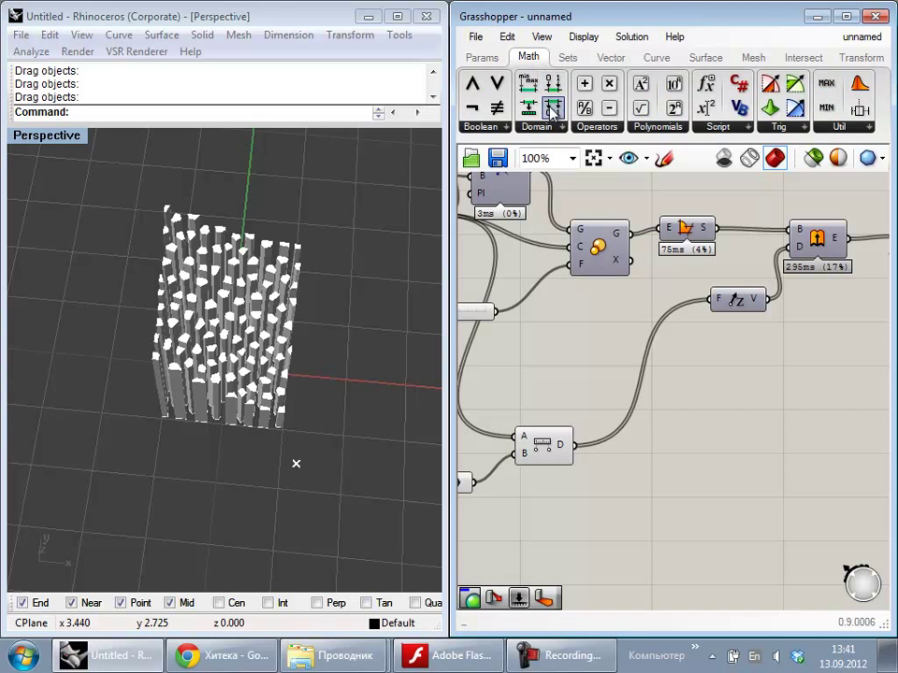
{"action": "left_click", "coordinate": [554, 127]}
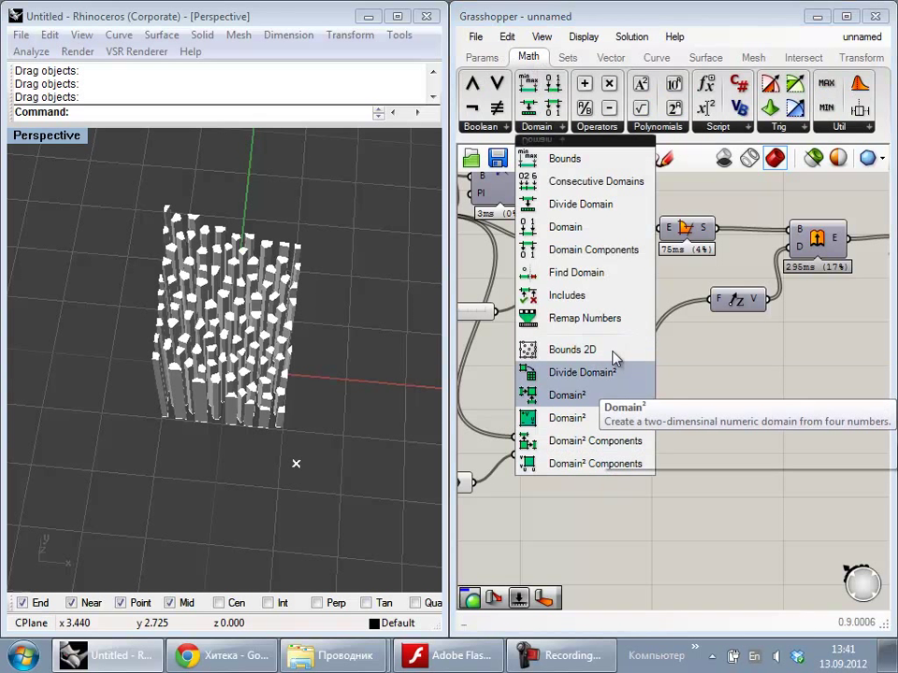
{"action": "left_click", "coordinate": [585, 318]}
{"action": "left_click", "coordinate": [702, 442]}
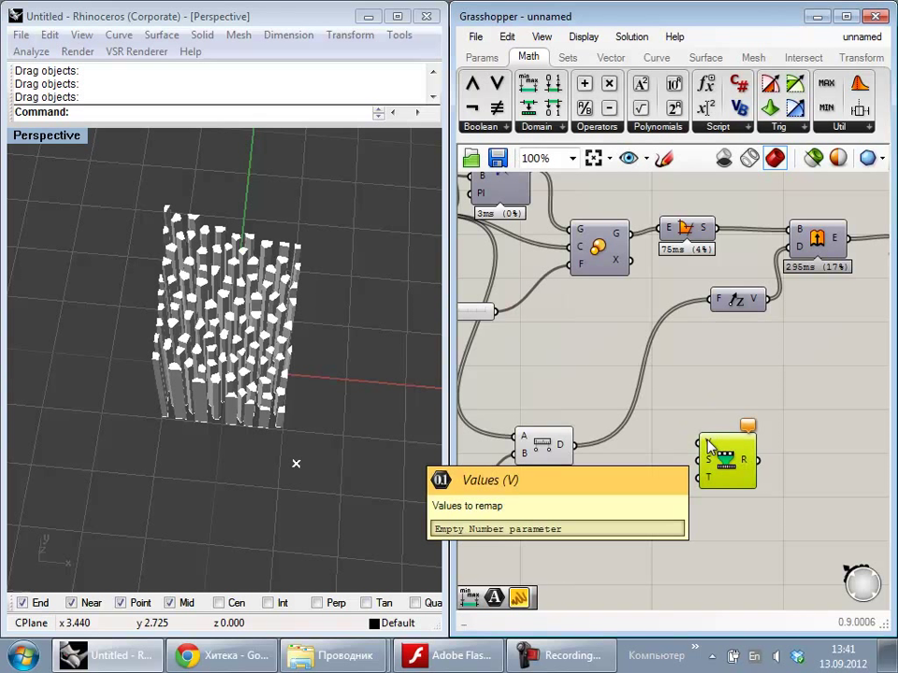
{"action": "left_click_drag", "start_coordinate": [707, 445], "coordinate": [561, 445]}
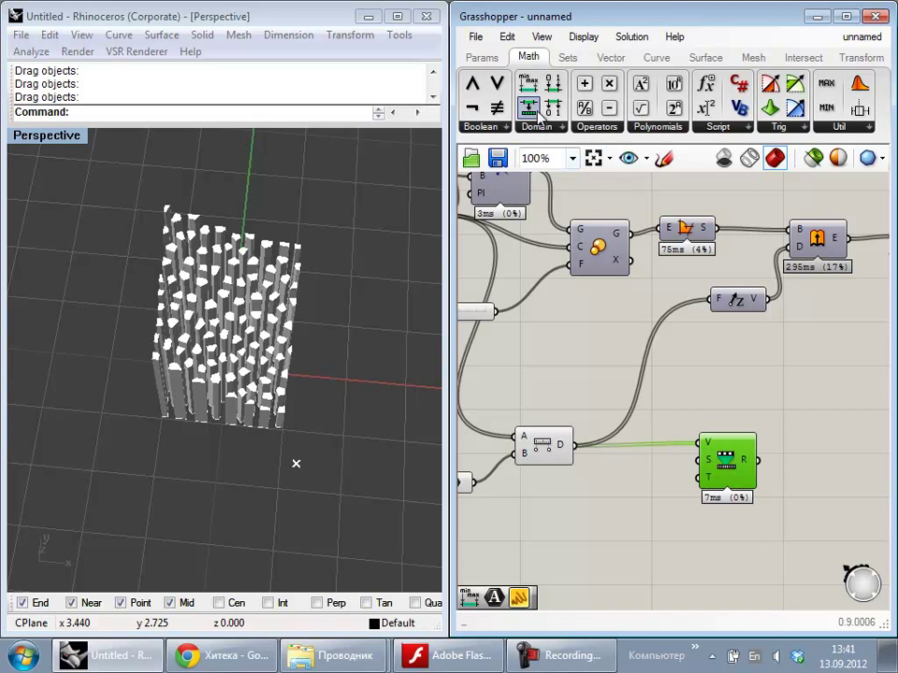
Step: Add a Bounds component fed by the distances and connect its domain to the Remap Numbers source input
{"action": "left_click_drag", "start_coordinate": [608, 503], "coordinate": [582, 446]}
{"action": "mouse_move", "coordinate": [624, 498]}
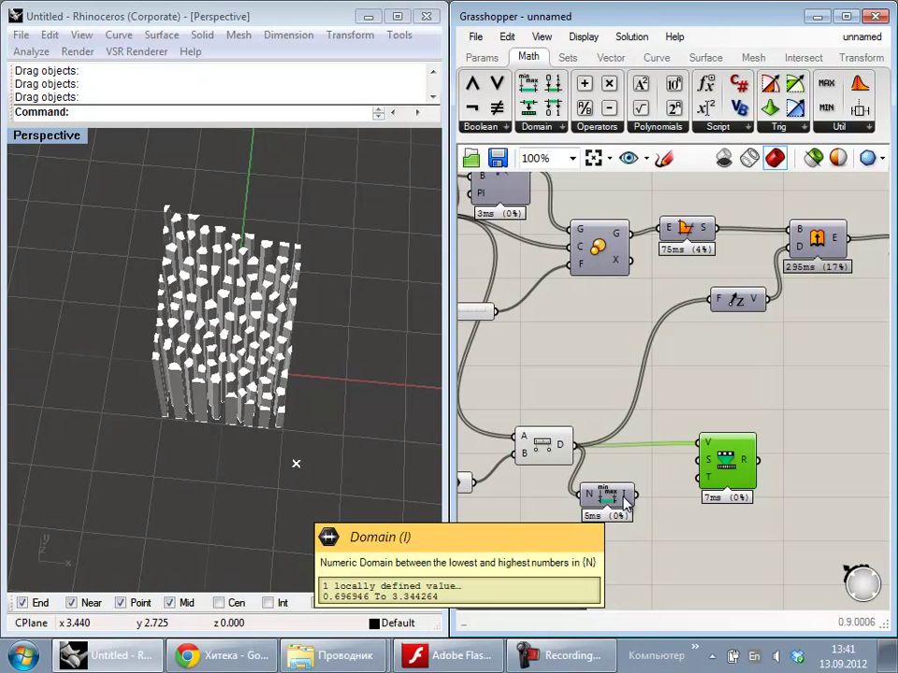
{"action": "left_click_drag", "start_coordinate": [624, 501], "coordinate": [729, 464]}
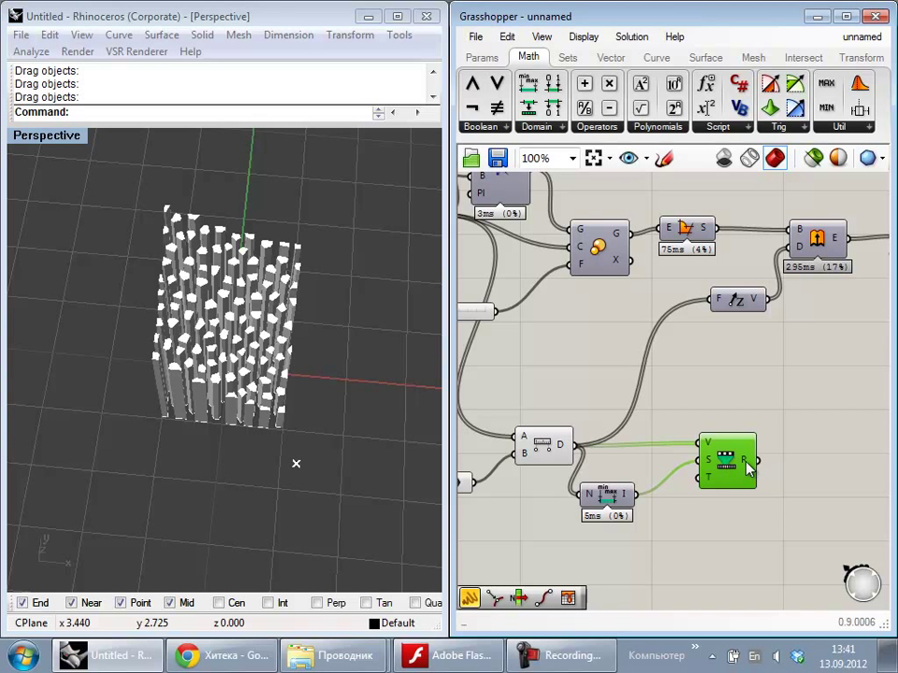
{"action": "mouse_move", "coordinate": [748, 469]}
Step: Feed the remapped values into the Unit Z factor and into input A of a new Multiplication component
{"action": "left_click_drag", "start_coordinate": [746, 461], "coordinate": [712, 299]}
{"action": "right_click_drag", "start_coordinate": [833, 418], "coordinate": [758, 409]}
{"action": "double_click", "coordinate": [773, 421]}
{"action": "type", "text": "*"}
{"action": "left_click", "coordinate": [756, 400]}
{"action": "left_click_drag", "start_coordinate": [751, 426], "coordinate": [681, 449]}
Step: Add a number slider below Remap Numbers with a range from 0 to 11
{"action": "double_click", "coordinate": [616, 509]}
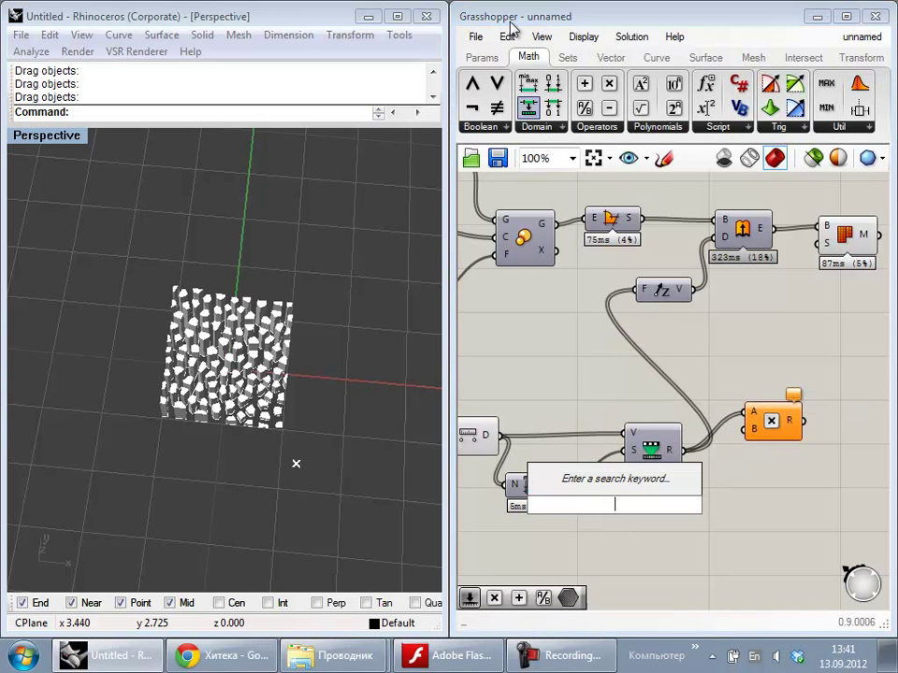
{"action": "left_click", "coordinate": [477, 57]}
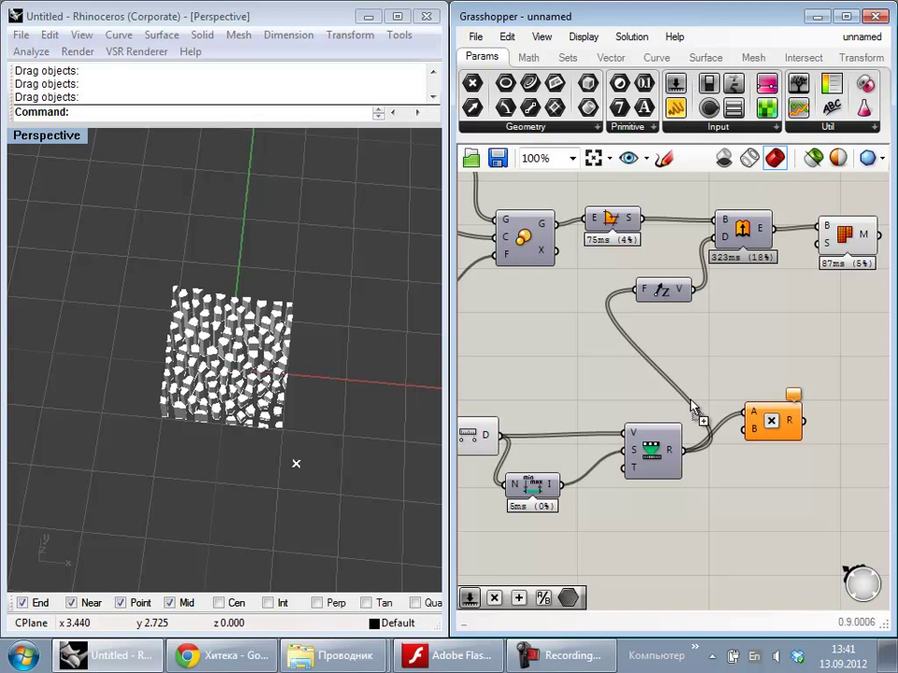
{"action": "left_click_drag", "start_coordinate": [647, 539], "coordinate": [648, 540]}
{"action": "double_click", "coordinate": [594, 540]}
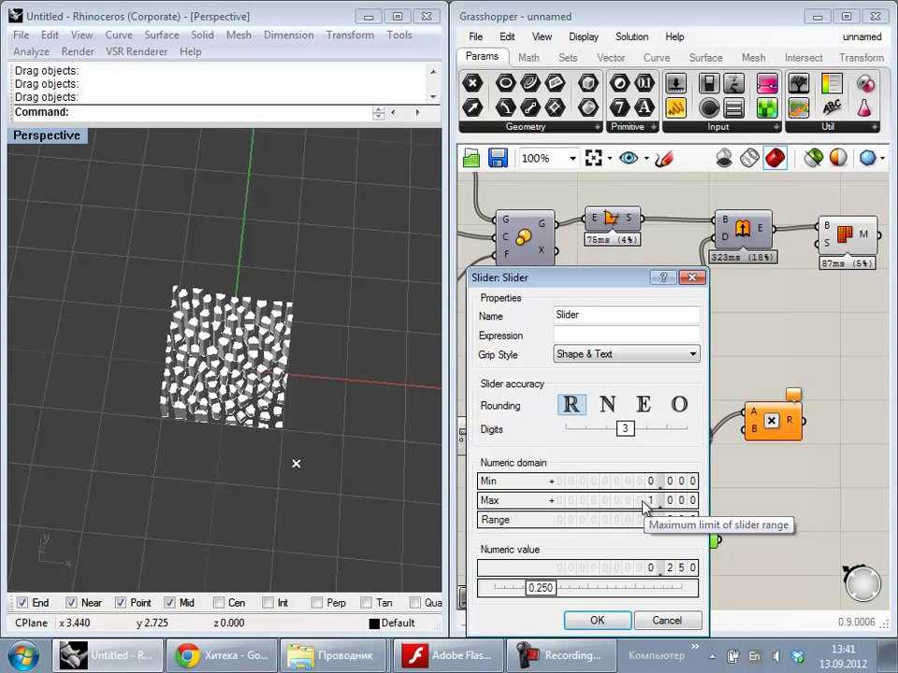
{"action": "left_click_drag", "start_coordinate": [642, 501], "coordinate": [645, 479]}
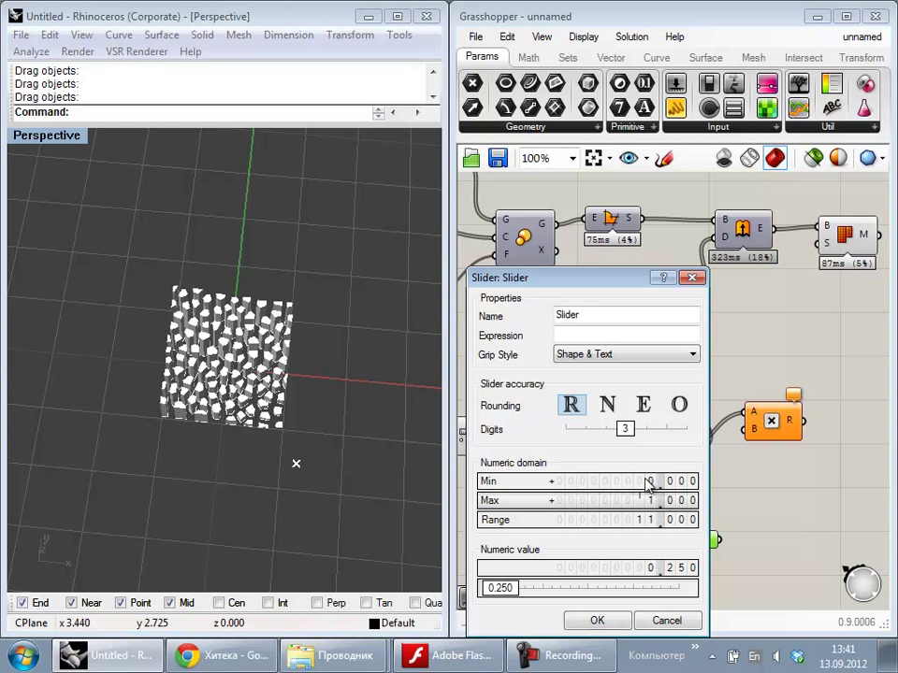
{"action": "left_click", "coordinate": [596, 621]}
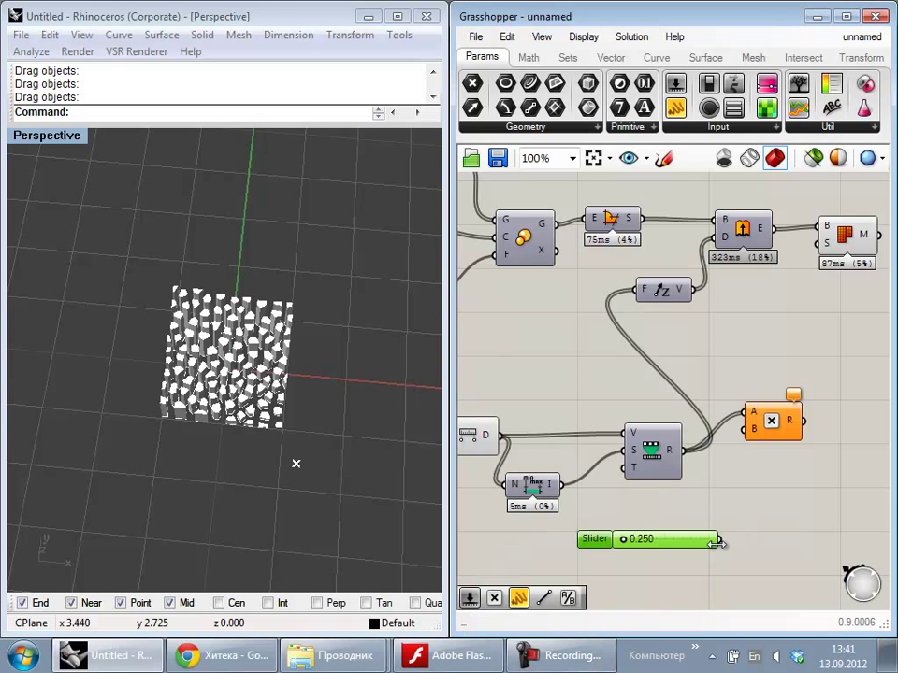
Step: Wire the slider into Multiplication input B and the product into the Unit Z factor, and set the slider to 4.650
{"action": "left_click_drag", "start_coordinate": [721, 539], "coordinate": [655, 292]}
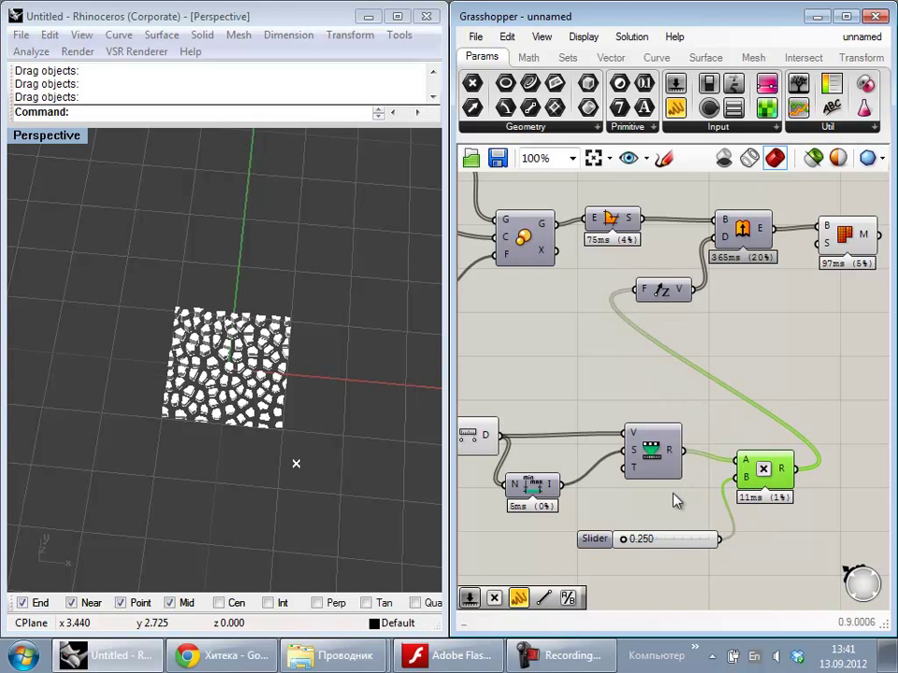
{"action": "left_click_drag", "start_coordinate": [666, 540], "coordinate": [662, 539]}
Step: Move the attractor point in front of the cells, first to about x -0.12, y -1.91, and closer to about x 0.42, y -1.31
{"action": "left_click_drag", "start_coordinate": [300, 464], "coordinate": [209, 480]}
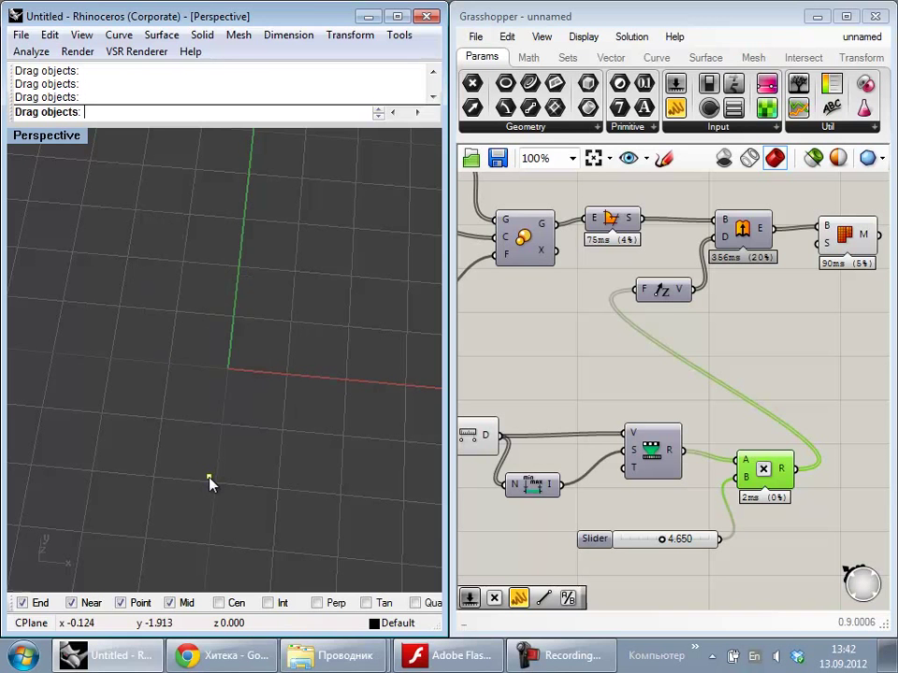
{"action": "right_click_drag", "start_coordinate": [209, 481], "coordinate": [274, 443]}
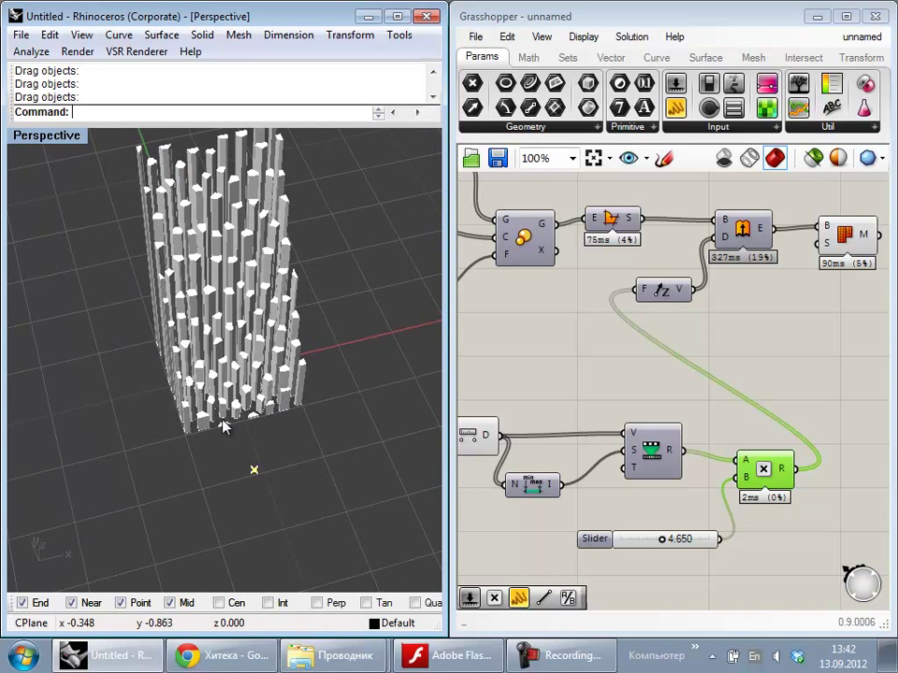
{"action": "scroll", "coordinate": [234, 412], "scroll_direction": "up", "scroll_amount": 10}
{"action": "scroll", "coordinate": [227, 402], "scroll_direction": "down", "scroll_amount": 5}
{"action": "scroll", "coordinate": [229, 403], "scroll_direction": "down", "scroll_amount": 5}
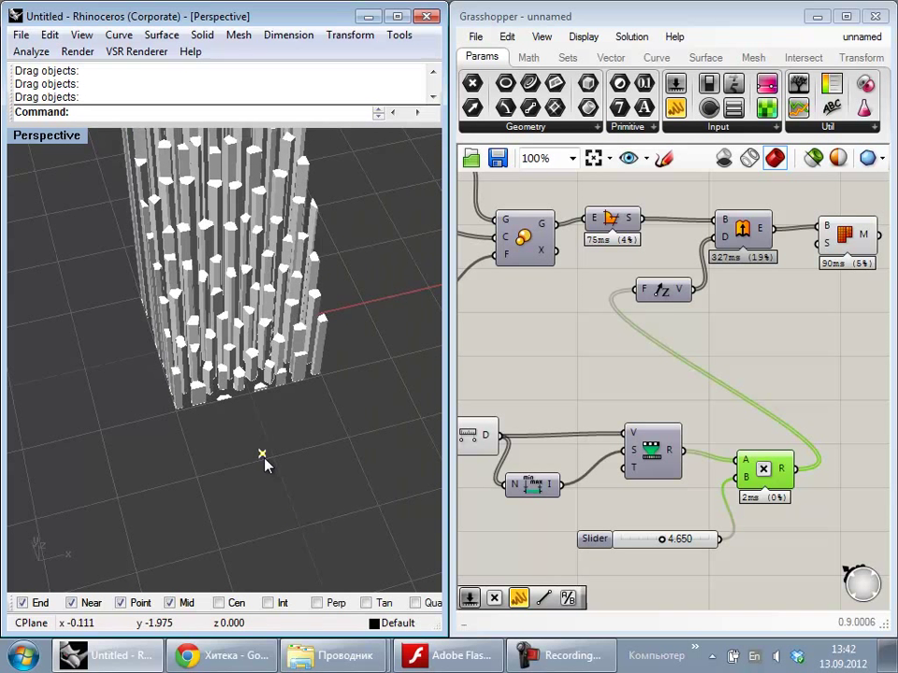
{"action": "left_click_drag", "start_coordinate": [264, 455], "coordinate": [289, 405]}
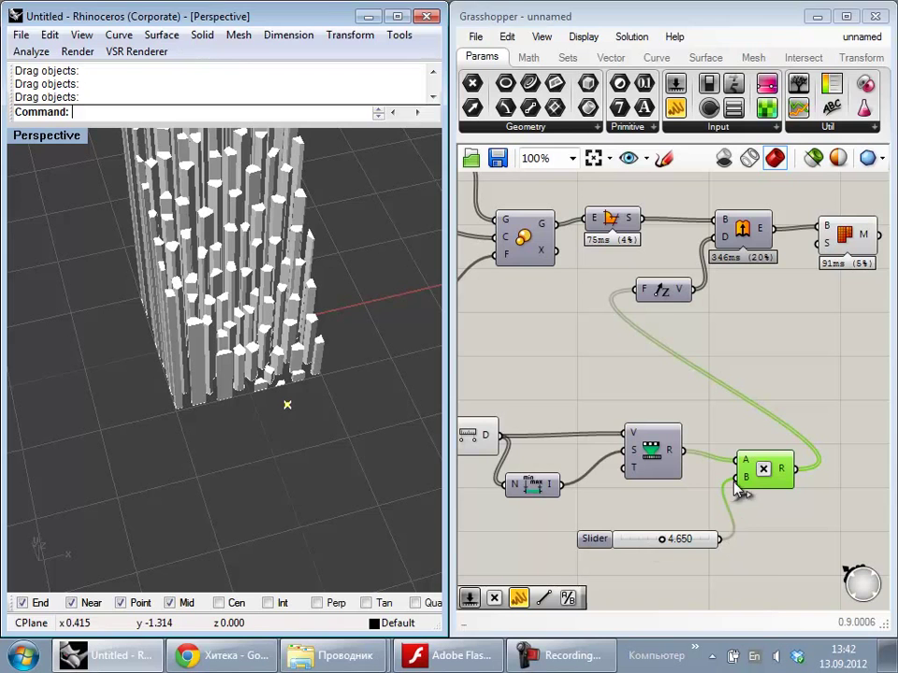
Step: Inspect the height gradient of the extruded columns from several sides
{"action": "left_click", "coordinate": [741, 428]}
{"action": "scroll", "coordinate": [621, 398], "scroll_direction": "down", "scroll_amount": 2}
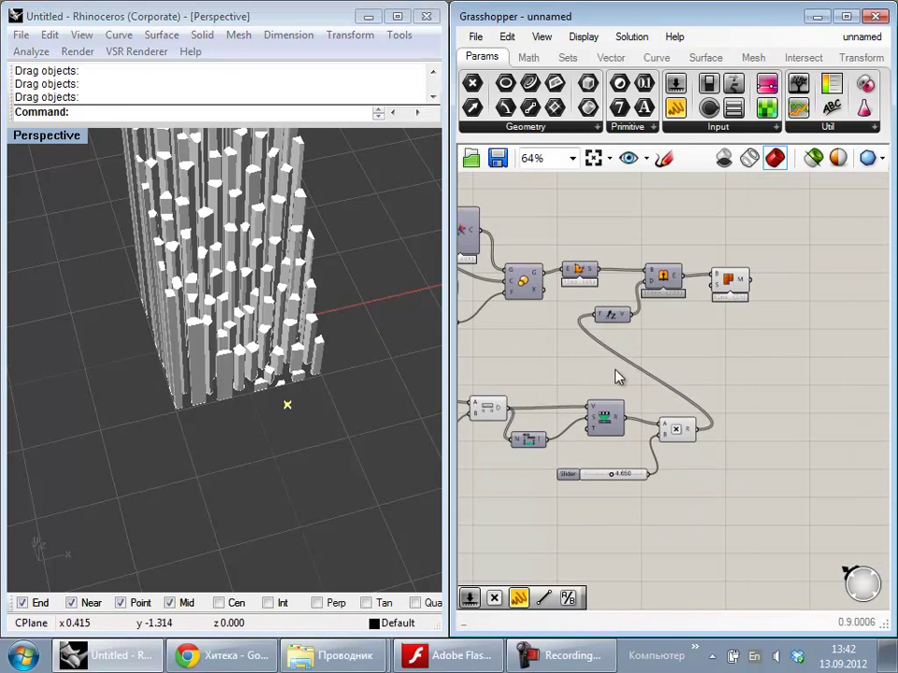
{"action": "right_click_drag", "start_coordinate": [237, 420], "coordinate": [382, 398]}
{"action": "right_click_drag", "start_coordinate": [204, 337], "coordinate": [239, 308]}
{"action": "scroll", "coordinate": [237, 306], "scroll_direction": "up", "scroll_amount": 8}
{"action": "scroll", "coordinate": [286, 374], "scroll_direction": "down", "scroll_amount": 7}
{"action": "right_click_drag", "start_coordinate": [285, 375], "coordinate": [292, 313]}
{"action": "right_click_drag", "start_coordinate": [171, 372], "coordinate": [317, 315]}
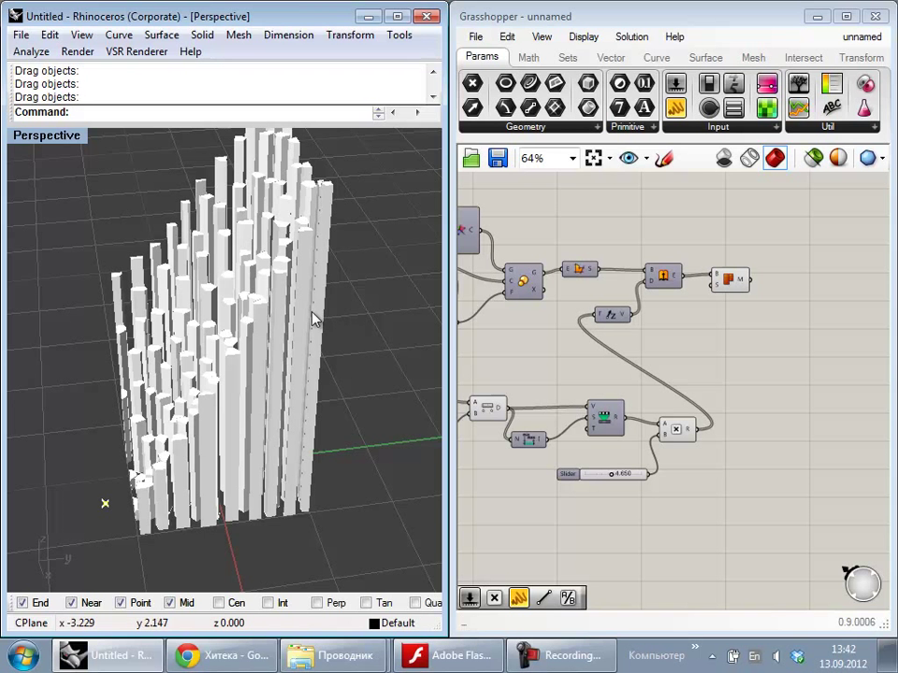
{"action": "right_click_drag", "start_coordinate": [281, 362], "coordinate": [346, 343]}
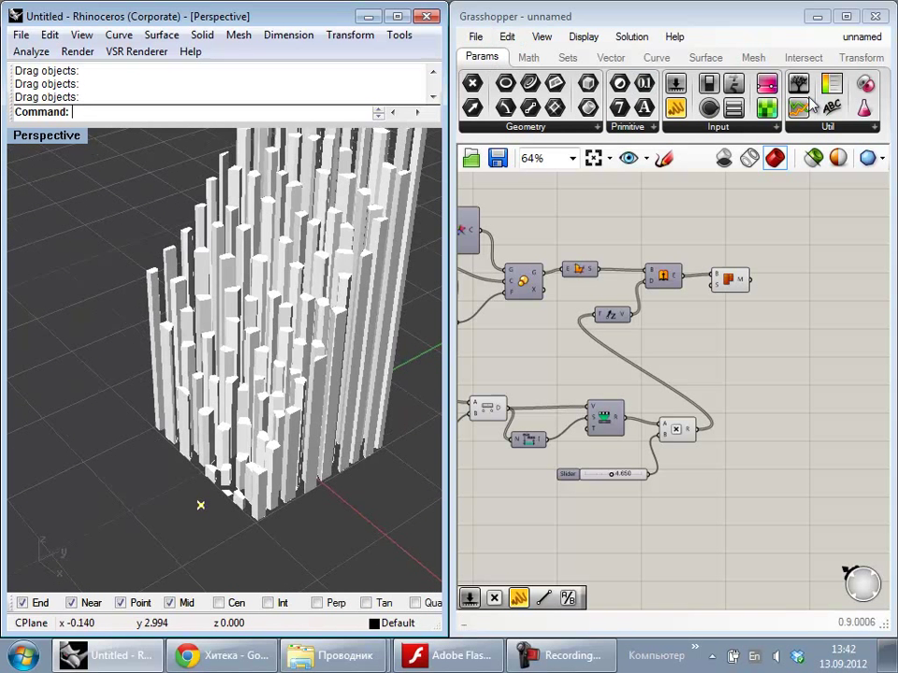
{"action": "left_click", "coordinate": [825, 129]}
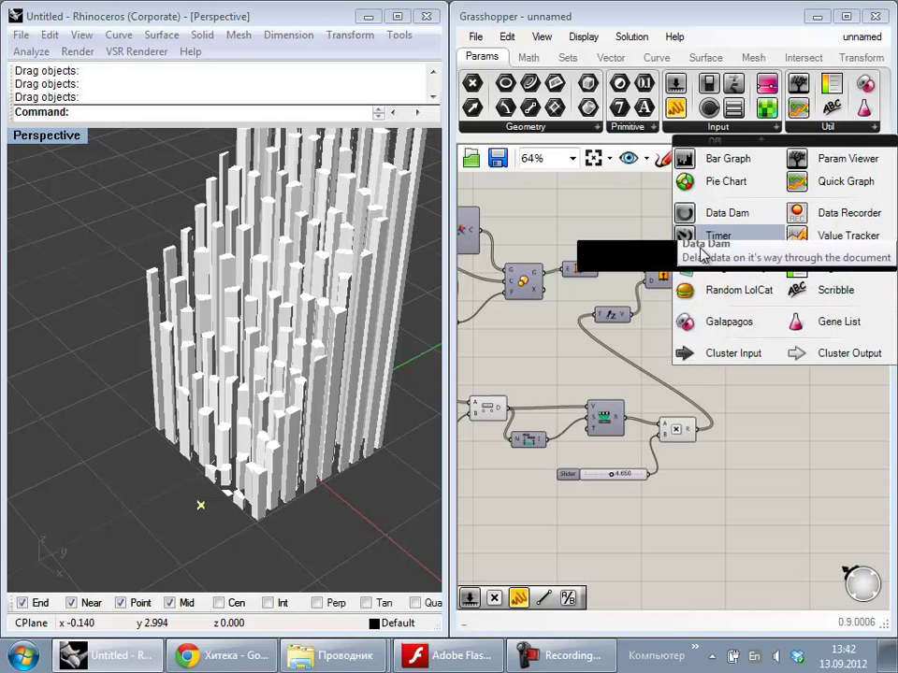
{"action": "left_click_drag", "start_coordinate": [826, 191], "coordinate": [783, 421]}
{"action": "left_click", "coordinate": [785, 416]}
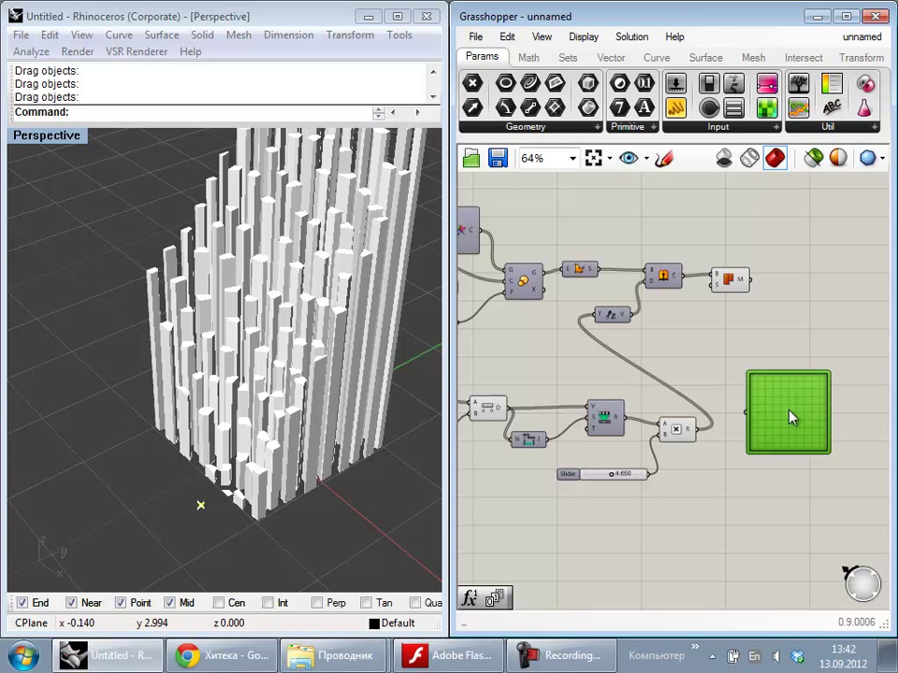
{"action": "key", "text": "Delete"}
Step: Insert a Graph Mapper of type Bezier between the Multiplication result and the Unit Z factor
{"action": "left_click", "coordinate": [821, 130]}
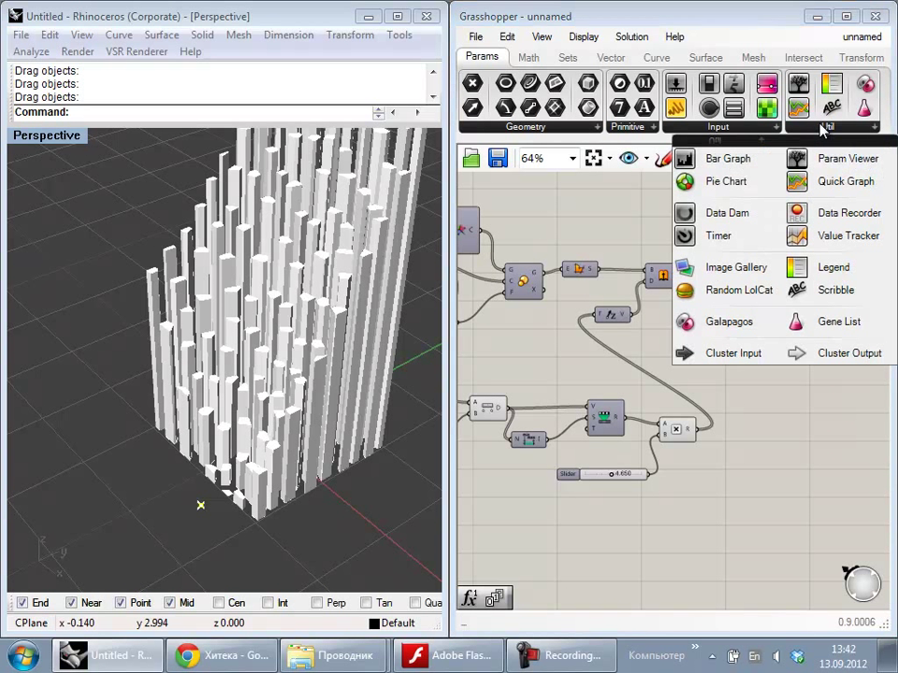
{"action": "left_click", "coordinate": [753, 131]}
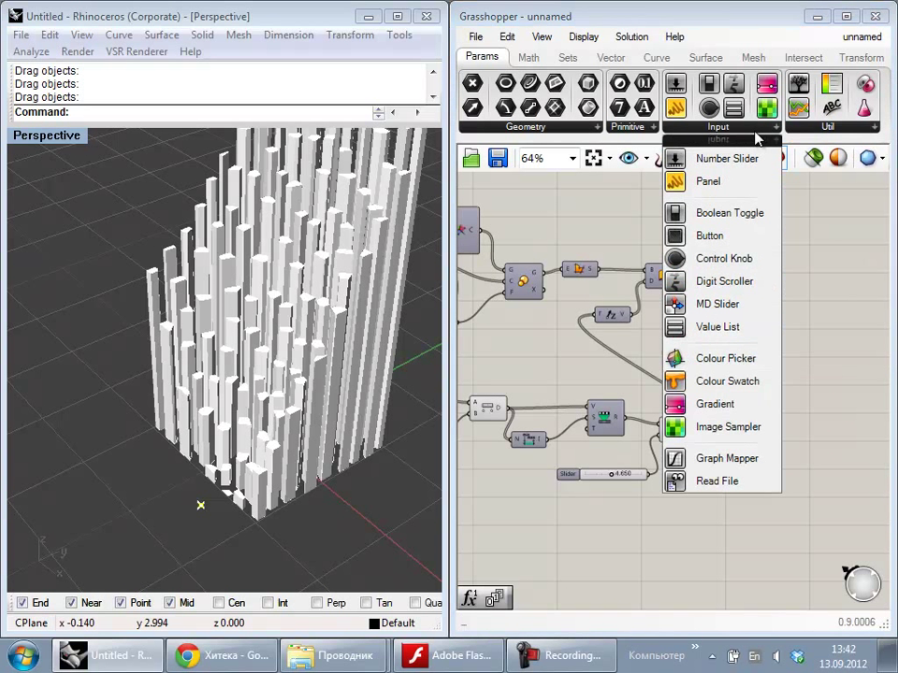
{"action": "left_click_drag", "start_coordinate": [708, 457], "coordinate": [783, 421]}
{"action": "right_click", "coordinate": [754, 429]}
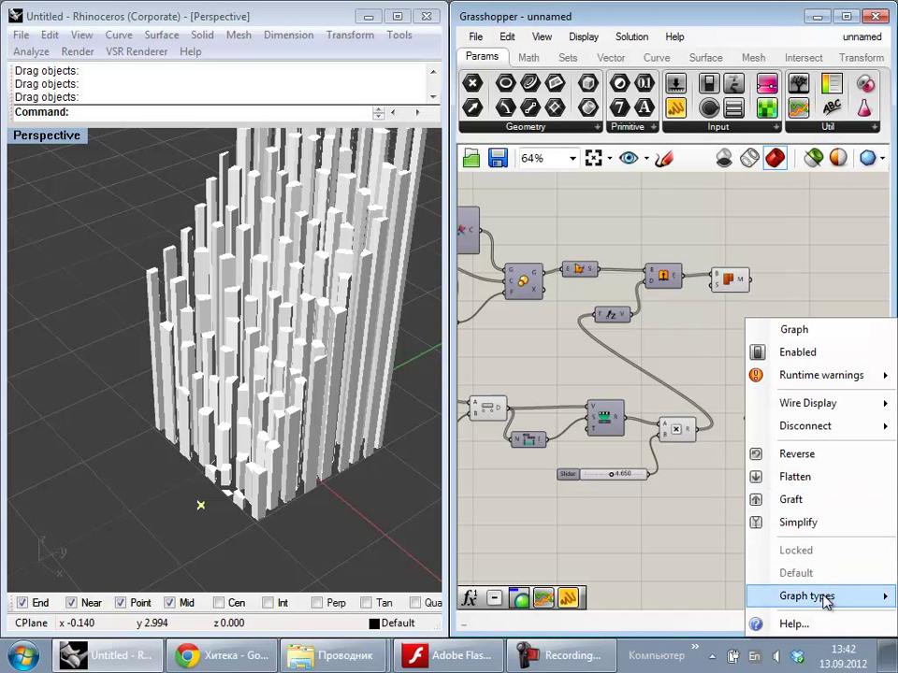
{"action": "mouse_move", "coordinate": [875, 595]}
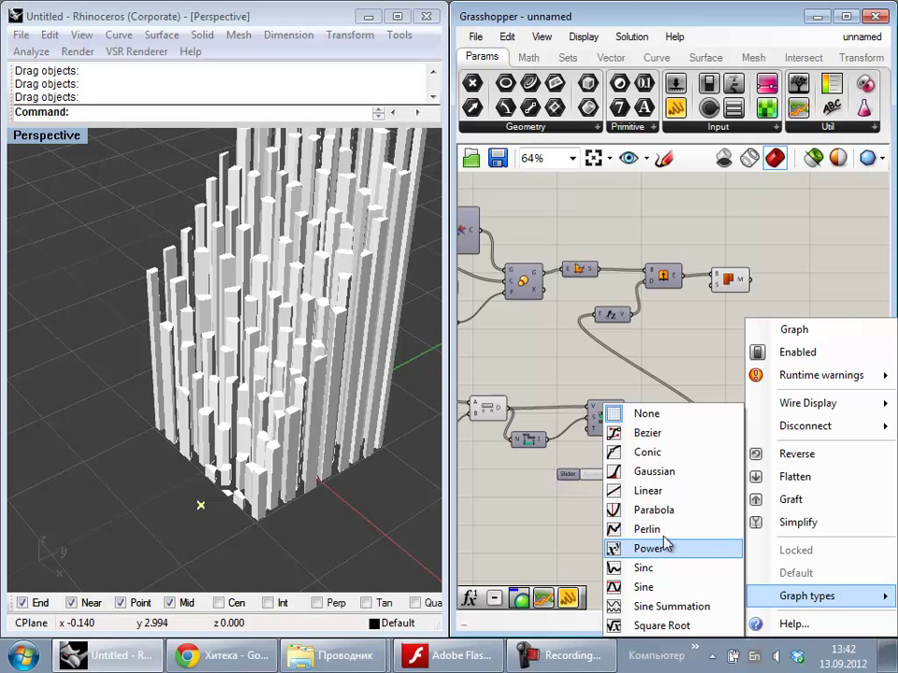
{"action": "left_click", "coordinate": [659, 436]}
{"action": "left_click_drag", "start_coordinate": [737, 421], "coordinate": [700, 430]}
{"action": "left_click_drag", "start_coordinate": [831, 418], "coordinate": [603, 317]}
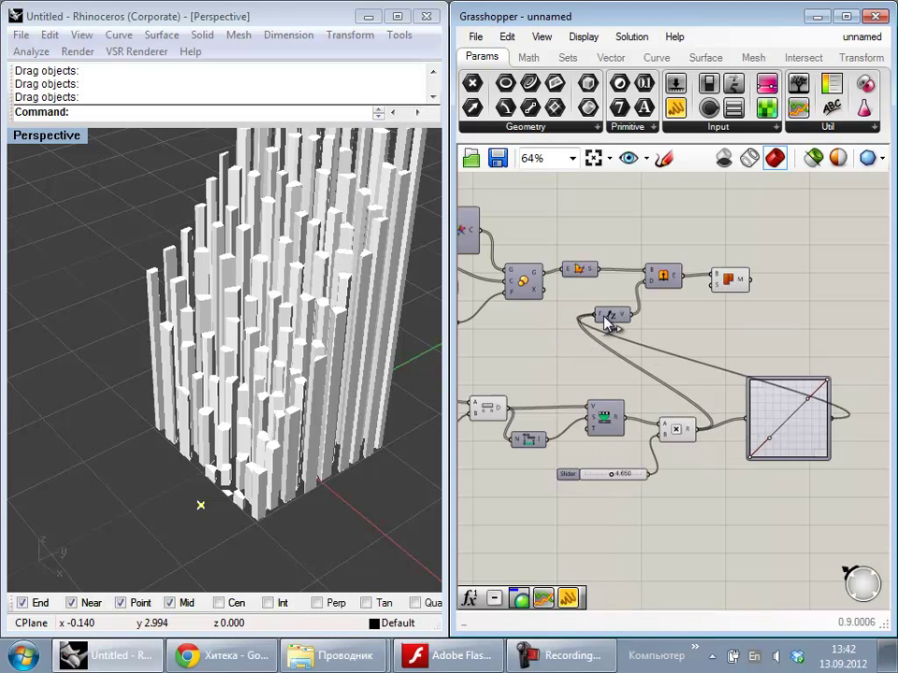
Step: Shape the Graph Mapper's Bezier curve into an S by lowering its upper handle and raising its lower handle
{"action": "right_click_drag", "start_coordinate": [130, 385], "coordinate": [200, 396]}
{"action": "right_click_drag", "start_coordinate": [777, 473], "coordinate": [746, 476]}
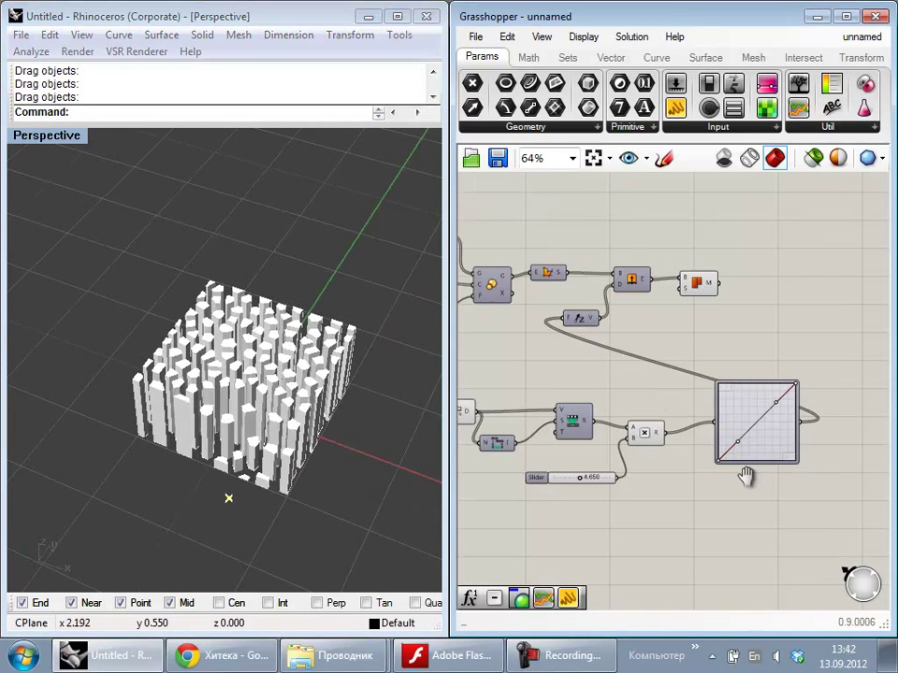
{"action": "scroll", "coordinate": [761, 395], "scroll_direction": "up", "scroll_amount": 5}
{"action": "left_click_drag", "start_coordinate": [761, 394], "coordinate": [778, 461]}
{"action": "left_click_drag", "start_coordinate": [606, 437], "coordinate": [601, 423]}
{"action": "right_click_drag", "start_coordinate": [92, 411], "coordinate": [277, 411]}
{"action": "right_click_drag", "start_coordinate": [704, 238], "coordinate": [757, 257]}
{"action": "scroll", "coordinate": [757, 258], "scroll_direction": "down", "scroll_amount": 5}
{"action": "right_click_drag", "start_coordinate": [660, 260], "coordinate": [679, 314]}
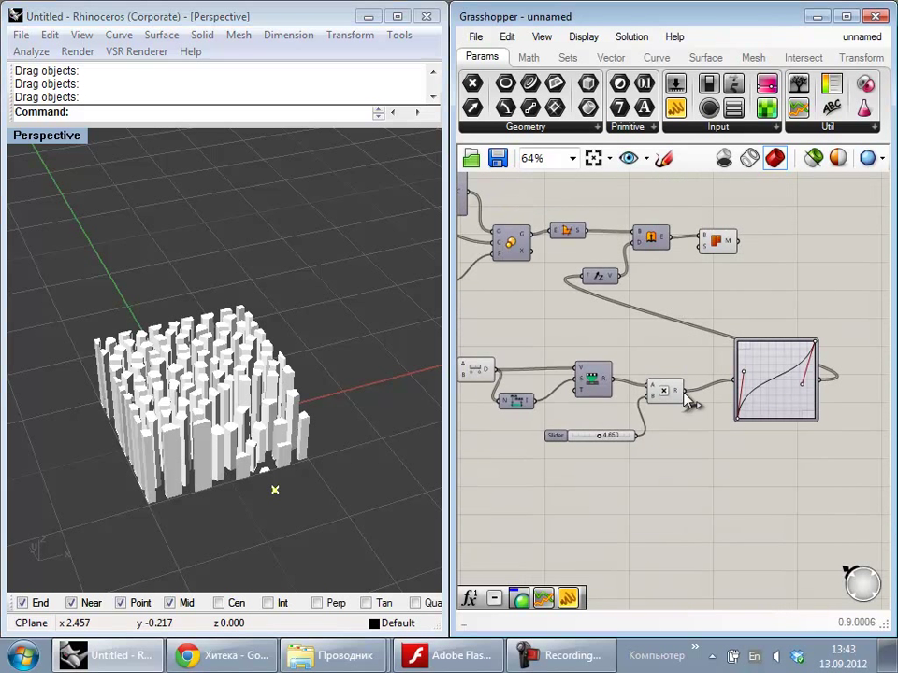
Step: Rewire the chain so the remapped values pass through the Graph Mapper before Multiplication, with the product driving the Unit Z factor
{"action": "left_click_drag", "start_coordinate": [688, 392], "coordinate": [586, 274]}
{"action": "left_click_drag", "start_coordinate": [614, 379], "coordinate": [737, 379]}
{"action": "left_click_drag", "start_coordinate": [819, 379], "coordinate": [839, 415]}
{"action": "left_click_drag", "start_coordinate": [763, 375], "coordinate": [676, 380]}
{"action": "left_click", "coordinate": [786, 385]}
{"action": "left_click_drag", "start_coordinate": [841, 413], "coordinate": [846, 413]}
{"action": "left_click", "coordinate": [821, 372]}
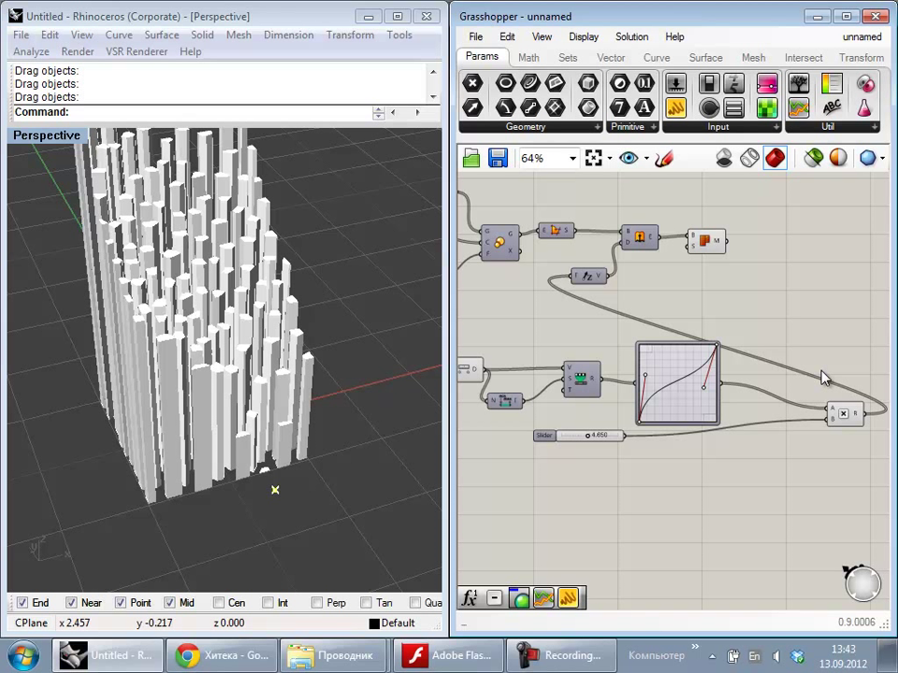
Step: Tidy the layout by repositioning the Graph Mapper, the Remap Numbers component and the multiplier slider
{"action": "left_click_drag", "start_coordinate": [672, 378], "coordinate": [666, 381]}
{"action": "left_click", "coordinate": [659, 465]}
{"action": "left_click_drag", "start_coordinate": [546, 434], "coordinate": [584, 460]}
{"action": "left_click_drag", "start_coordinate": [669, 399], "coordinate": [653, 401]}
{"action": "left_click_drag", "start_coordinate": [589, 385], "coordinate": [586, 396]}
{"action": "left_click", "coordinate": [596, 427]}
Step: Set the height multiplier slider to 4.090
{"action": "right_click_drag", "start_coordinate": [22, 221], "coordinate": [373, 433]}
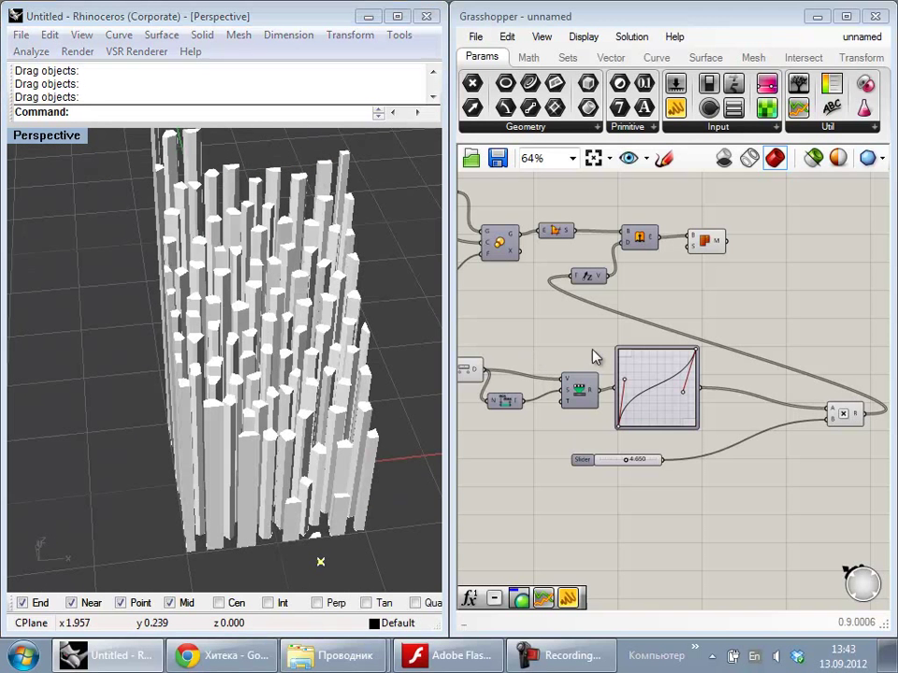
{"action": "scroll", "coordinate": [574, 503], "scroll_direction": "up", "scroll_amount": 3}
{"action": "left_click_drag", "start_coordinate": [656, 419], "coordinate": [679, 419]}
{"action": "right_click_drag", "start_coordinate": [268, 354], "coordinate": [282, 441]}
{"action": "right_click_drag", "start_coordinate": [792, 397], "coordinate": [804, 468]}
{"action": "scroll", "coordinate": [802, 468], "scroll_direction": "down", "scroll_amount": 5}
Step: Connect the Graph Mapper output to the factor input of the Scale component in place of its slider
{"action": "right_click_drag", "start_coordinate": [768, 425], "coordinate": [638, 434]}
{"action": "scroll", "coordinate": [627, 418], "scroll_direction": "up", "scroll_amount": 4}
{"action": "right_click_drag", "start_coordinate": [593, 458], "coordinate": [804, 512]}
{"action": "scroll", "coordinate": [795, 506], "scroll_direction": "down", "scroll_amount": 2}
{"action": "scroll", "coordinate": [745, 440], "scroll_direction": "up", "scroll_amount": 2}
{"action": "right_click_drag", "start_coordinate": [743, 438], "coordinate": [785, 382]}
{"action": "left_click", "coordinate": [674, 353]}
{"action": "left_click", "coordinate": [685, 387]}
{"action": "right_click_drag", "start_coordinate": [870, 492], "coordinate": [699, 392]}
{"action": "scroll", "coordinate": [721, 402], "scroll_direction": "down", "scroll_amount": 1}
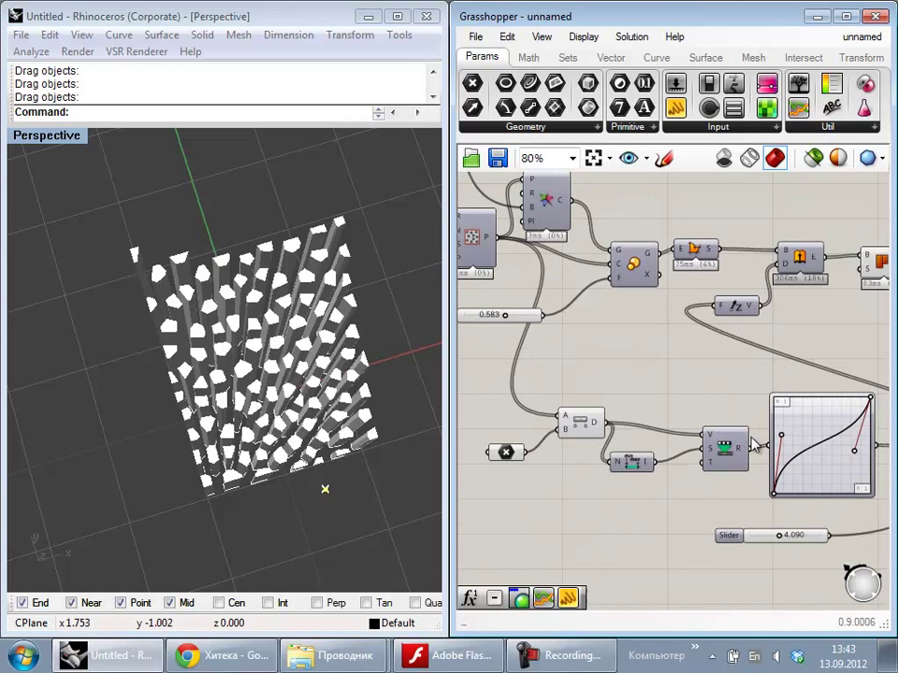
{"action": "right_click_drag", "start_coordinate": [817, 447], "coordinate": [704, 427]}
{"action": "left_click_drag", "start_coordinate": [763, 426], "coordinate": [498, 263]}
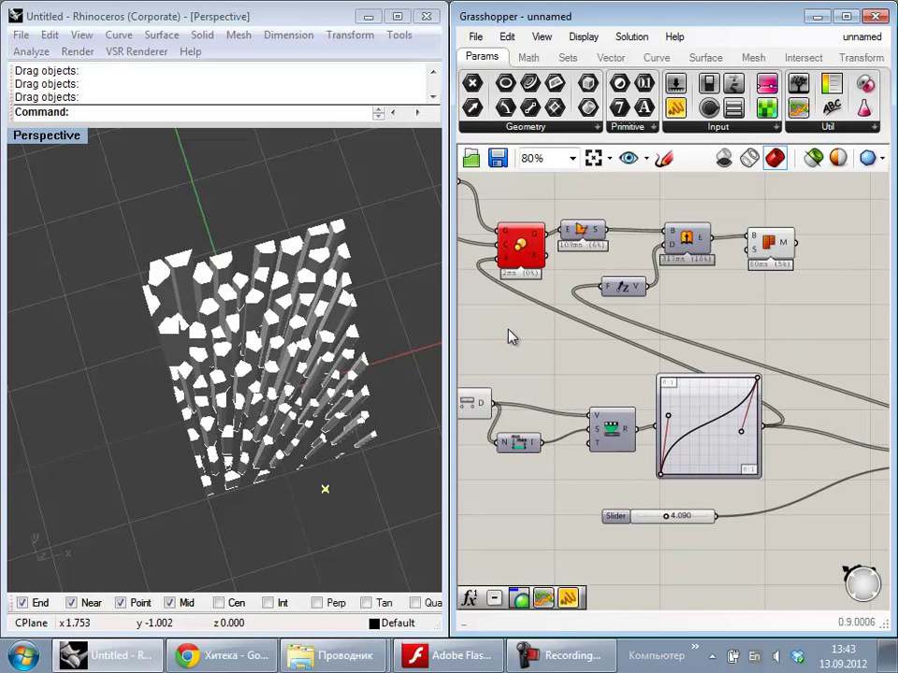
Step: Raise the start point of the Graph Mapper's Bezier curve slightly above zero
{"action": "right_click_drag", "start_coordinate": [631, 384], "coordinate": [657, 369]}
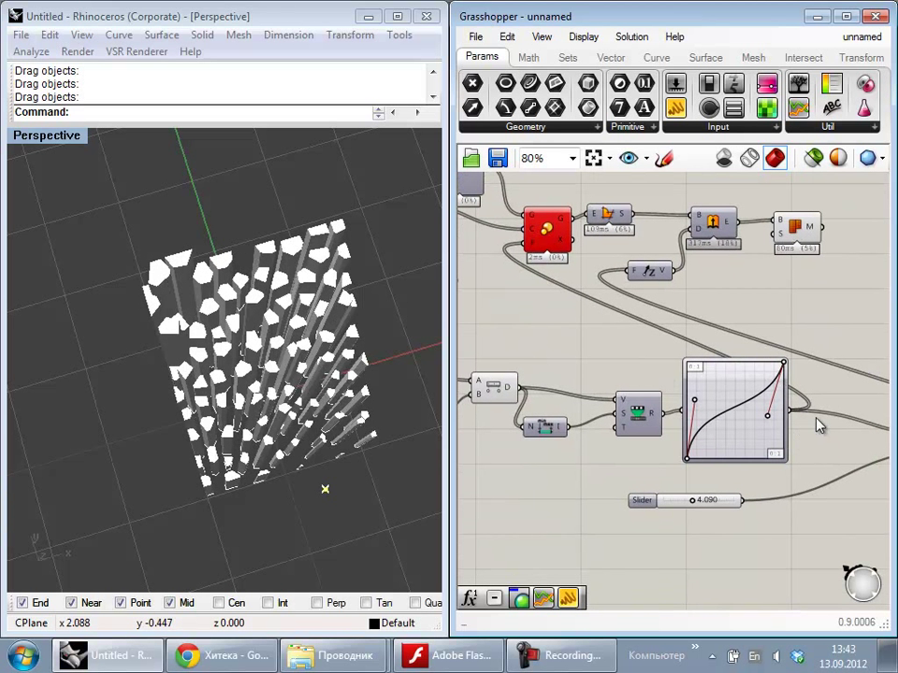
{"action": "scroll", "coordinate": [797, 384], "scroll_direction": "up", "scroll_amount": 4}
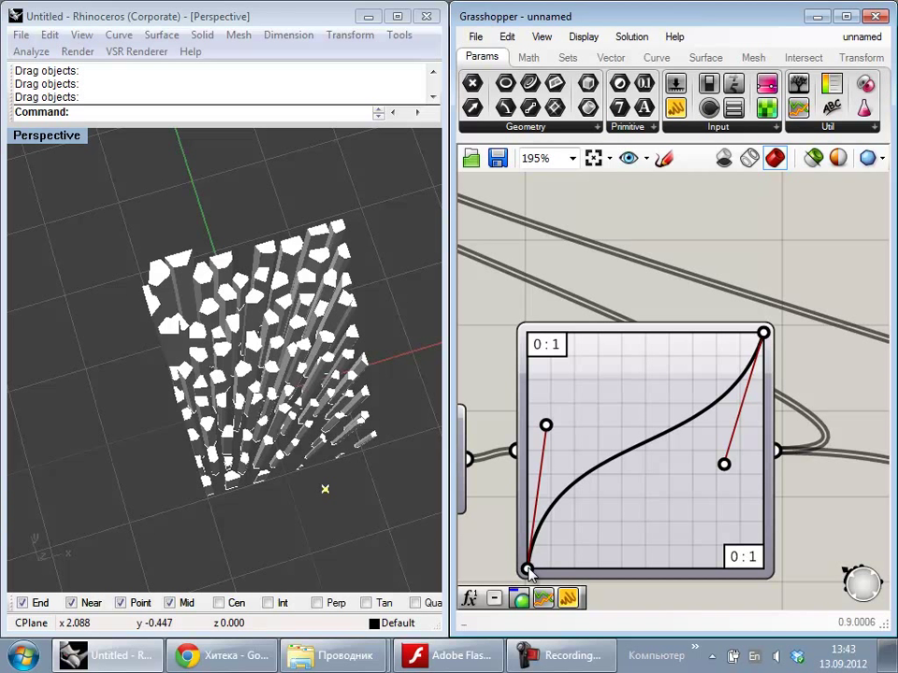
{"action": "mouse_move", "coordinate": [527, 556]}
{"action": "left_mouse_down"}
{"action": "mouse_move", "coordinate": [527, 565]}
{"action": "mouse_move", "coordinate": [528, 555]}
{"action": "left_mouse_up"}
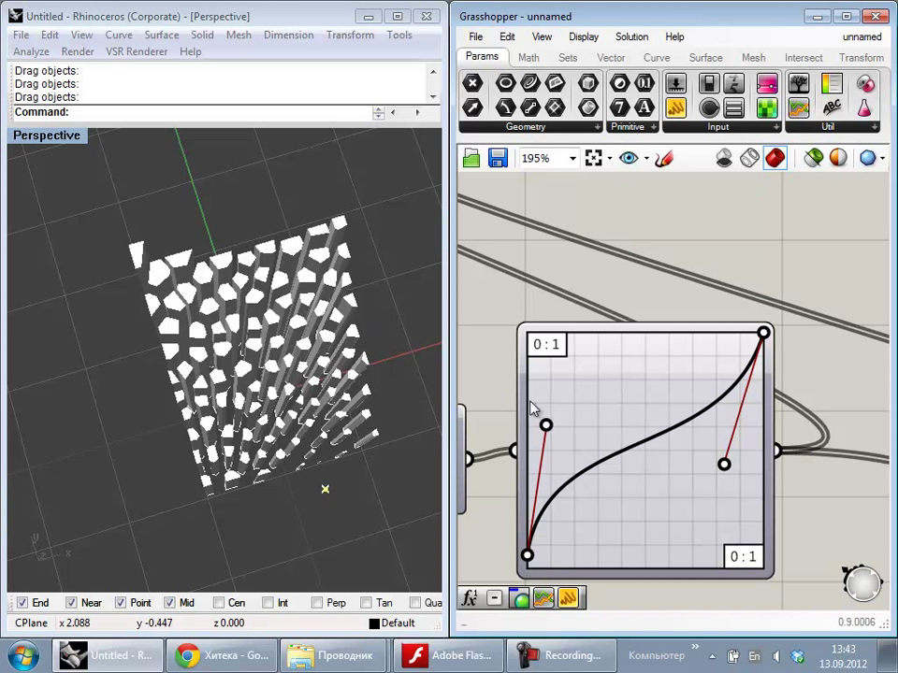
Step: Examine the extruded Voronoi cells near and far from the attractor point, up close and as a whole
{"action": "right_click_drag", "start_coordinate": [207, 406], "coordinate": [219, 508]}
{"action": "scroll", "coordinate": [220, 508], "scroll_direction": "up", "scroll_amount": 5}
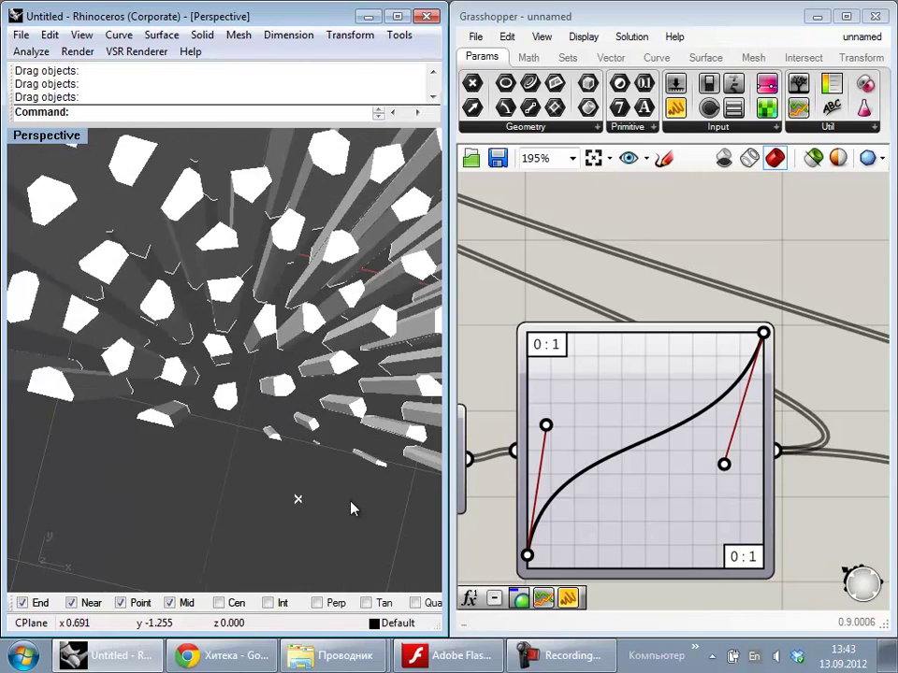
{"action": "scroll", "coordinate": [332, 479], "scroll_direction": "up", "scroll_amount": 2}
{"action": "scroll", "coordinate": [324, 466], "scroll_direction": "up", "scroll_amount": 4}
{"action": "scroll", "coordinate": [305, 411], "scroll_direction": "down", "scroll_amount": 11}
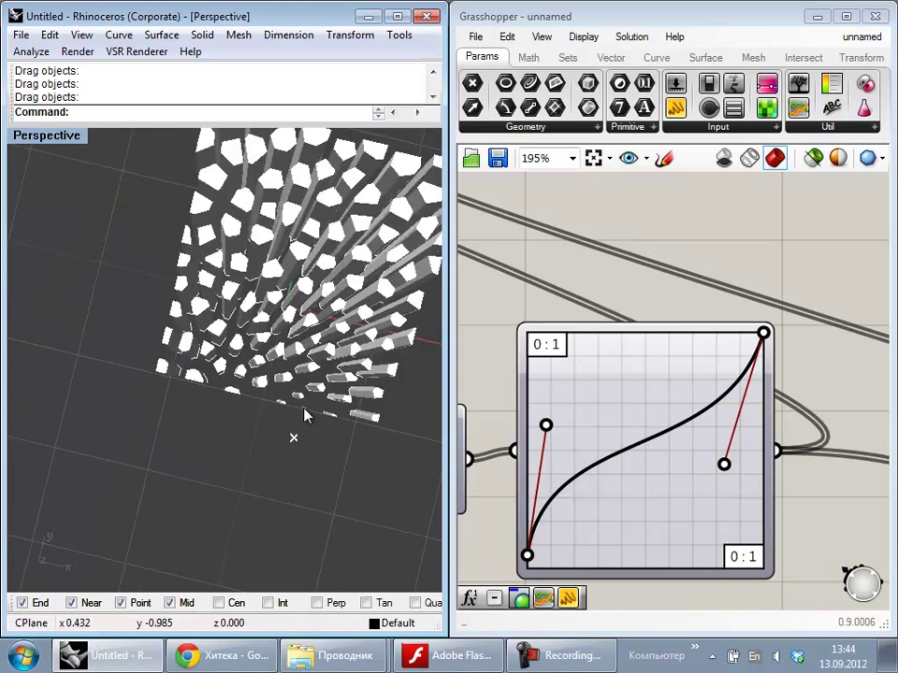
{"action": "scroll", "coordinate": [268, 252], "scroll_direction": "up", "scroll_amount": 4}
{"action": "scroll", "coordinate": [214, 144], "scroll_direction": "down", "scroll_amount": 5}
{"action": "scroll", "coordinate": [220, 169], "scroll_direction": "up", "scroll_amount": 8}
{"action": "right_click_drag", "start_coordinate": [228, 207], "coordinate": [283, 267]}
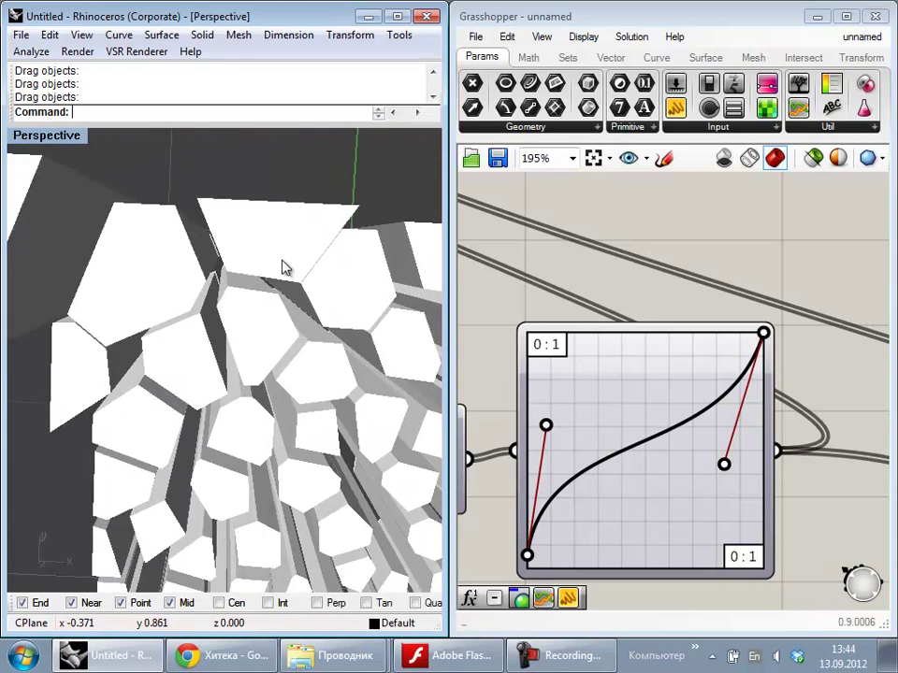
{"action": "scroll", "coordinate": [327, 356], "scroll_direction": "down", "scroll_amount": 11}
{"action": "right_click_drag", "start_coordinate": [329, 359], "coordinate": [297, 273]}
Step: Enable the disabled Populate 3D and Voronoi 3D components
{"action": "right_click_drag", "start_coordinate": [630, 304], "coordinate": [729, 365]}
{"action": "scroll", "coordinate": [728, 366], "scroll_direction": "down", "scroll_amount": 9}
{"action": "right_click_drag", "start_coordinate": [663, 332], "coordinate": [629, 306]}
{"action": "scroll", "coordinate": [634, 306], "scroll_direction": "up", "scroll_amount": 4}
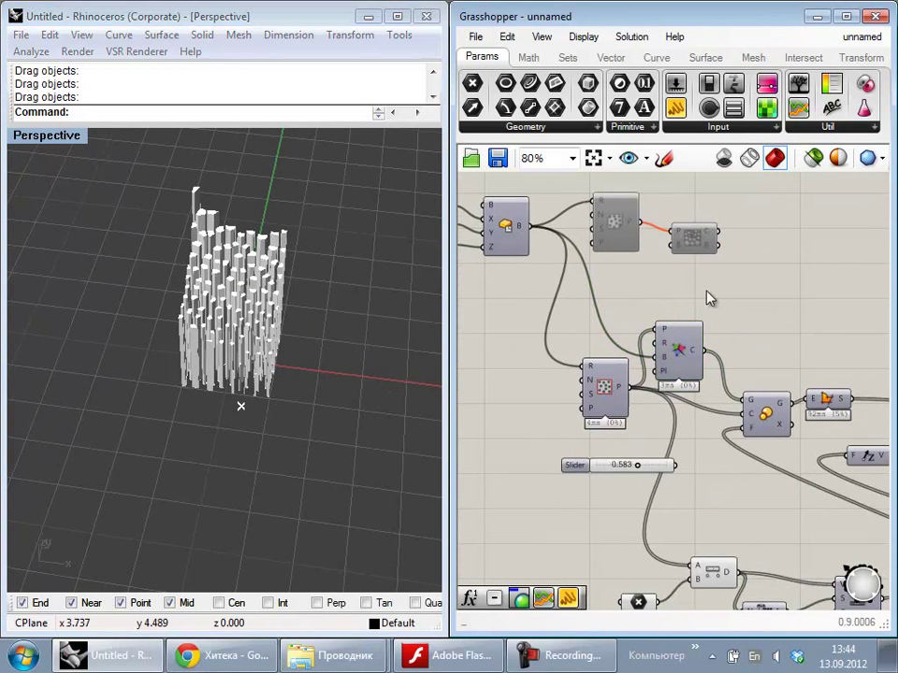
{"action": "left_click_drag", "start_coordinate": [715, 277], "coordinate": [603, 217]}
{"action": "middle_click", "coordinate": [784, 265]}
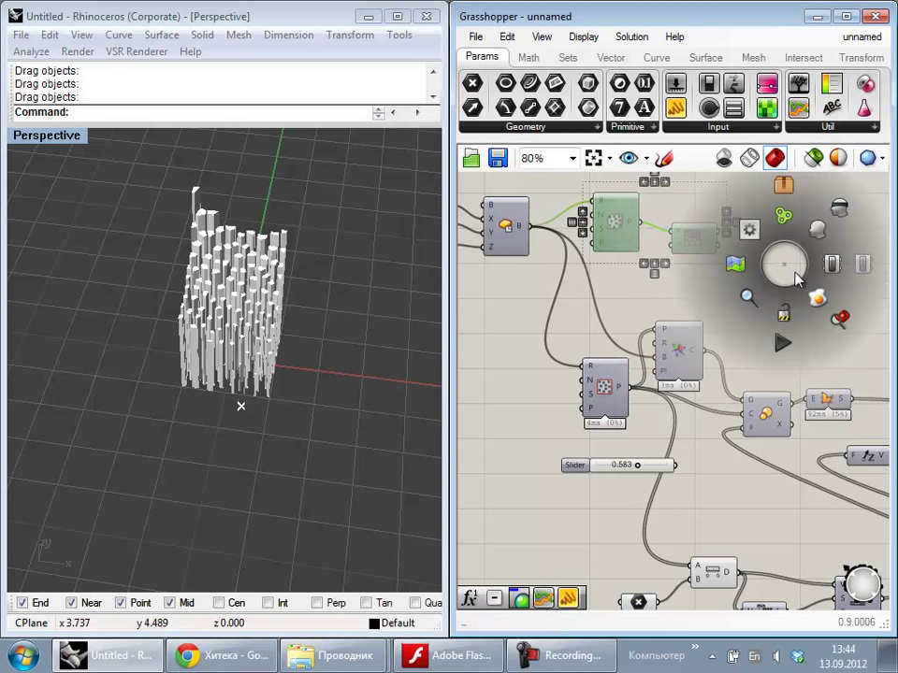
{"action": "left_click", "coordinate": [862, 266]}
{"action": "left_click", "coordinate": [750, 326]}
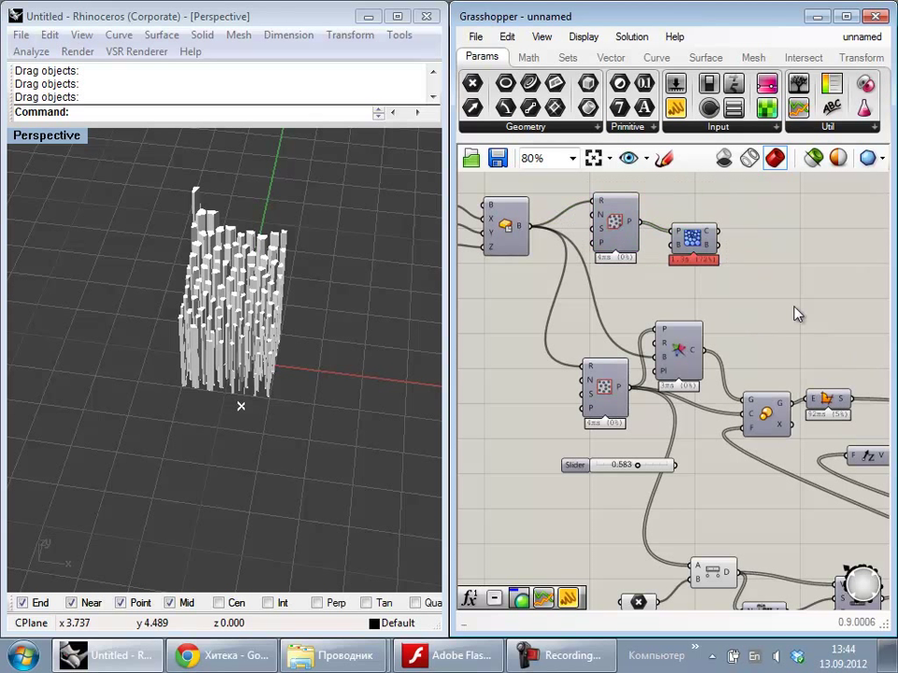
Step: Feed the Voronoi 3D cells into the Scale geometry input and connect the scaled geometry directly to the Mesh component, placed higher up
{"action": "right_click_drag", "start_coordinate": [794, 306], "coordinate": [722, 292]}
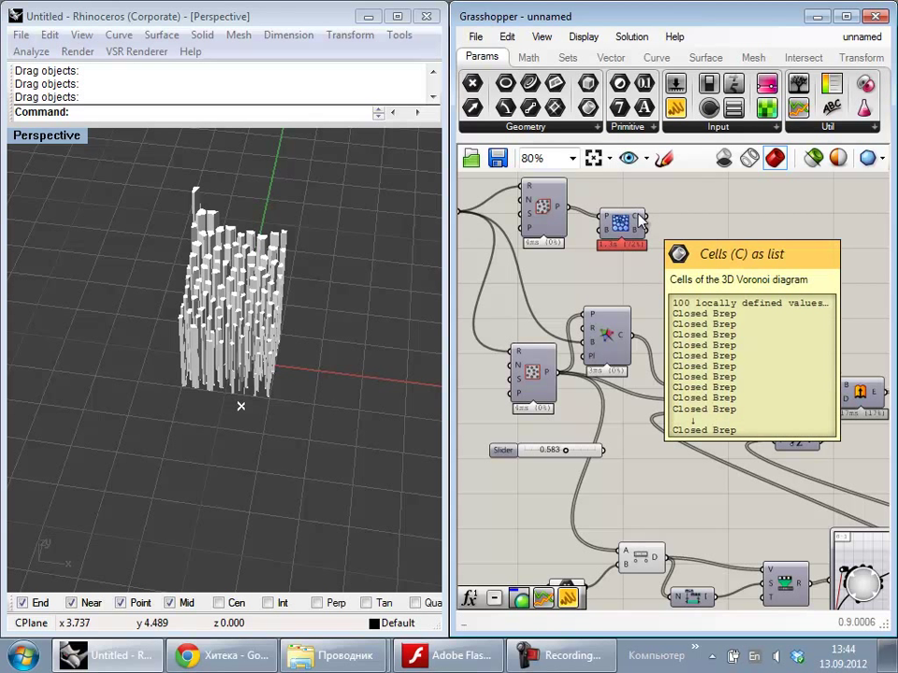
{"action": "left_click_drag", "start_coordinate": [644, 220], "coordinate": [680, 386]}
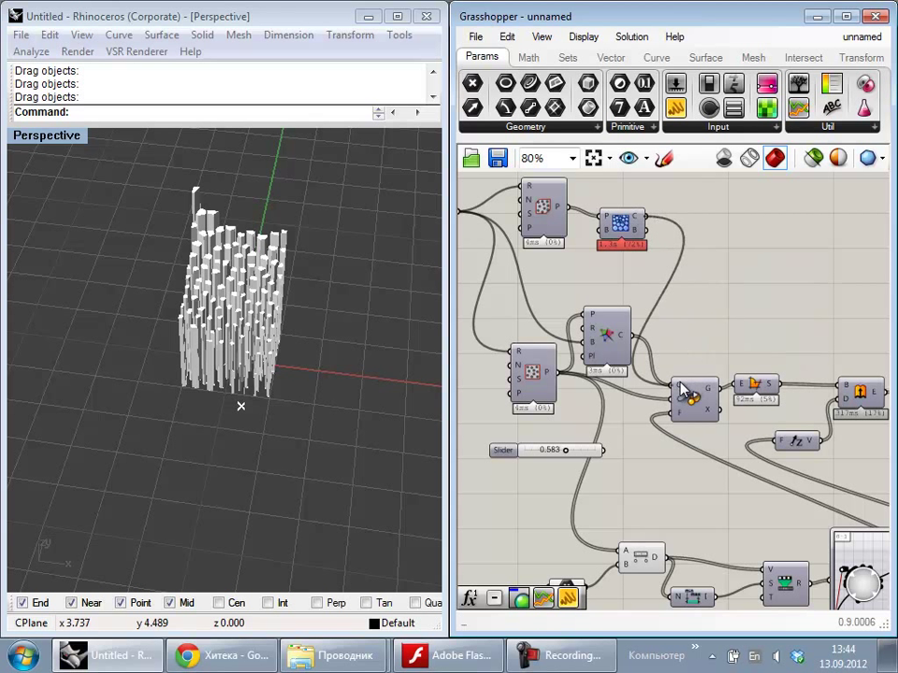
{"action": "right_click_drag", "start_coordinate": [753, 326], "coordinate": [555, 286]}
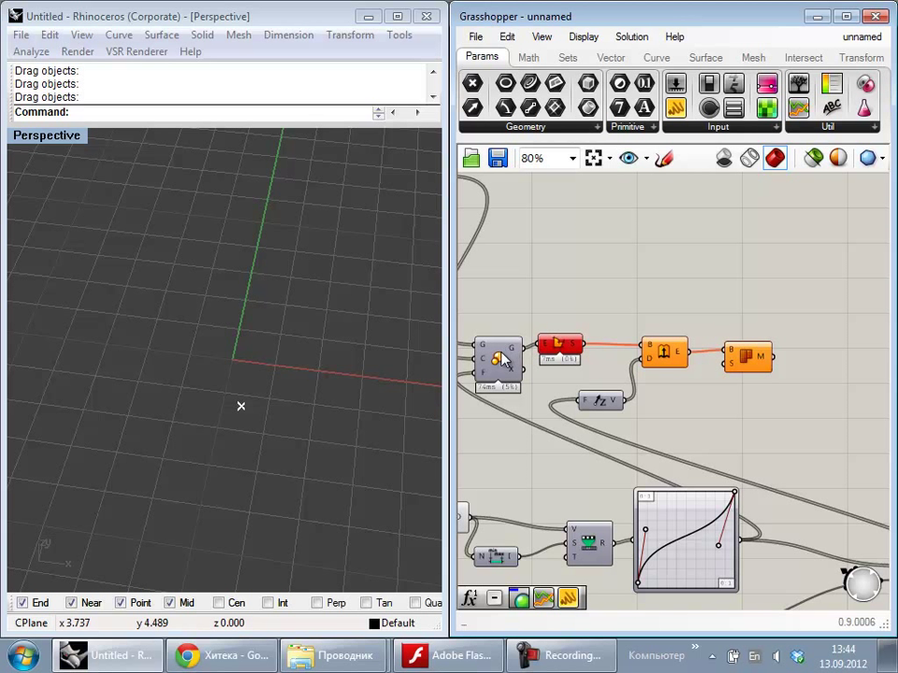
{"action": "left_click_drag", "start_coordinate": [525, 354], "coordinate": [729, 354]}
{"action": "left_click_drag", "start_coordinate": [745, 355], "coordinate": [644, 268]}
{"action": "left_click", "coordinate": [782, 385]}
{"action": "right_click_drag", "start_coordinate": [134, 385], "coordinate": [194, 380]}
{"action": "scroll", "coordinate": [195, 382], "scroll_direction": "up", "scroll_amount": 7}
{"action": "right_click_drag", "start_coordinate": [240, 414], "coordinate": [195, 441]}
{"action": "scroll", "coordinate": [194, 441], "scroll_direction": "down", "scroll_amount": 4}
Step: Connect the Populate 3D points to the Scale center input and move the 2D population and Voronoi components aside
{"action": "right_click_drag", "start_coordinate": [596, 387], "coordinate": [803, 428]}
{"action": "scroll", "coordinate": [802, 428], "scroll_direction": "down", "scroll_amount": 1}
{"action": "left_click_drag", "start_coordinate": [705, 409], "coordinate": [624, 253]}
{"action": "left_click_drag", "start_coordinate": [672, 411], "coordinate": [558, 340]}
{"action": "left_click_drag", "start_coordinate": [661, 355], "coordinate": [516, 445]}
{"action": "left_click", "coordinate": [667, 340]}
{"action": "right_click_drag", "start_coordinate": [684, 384], "coordinate": [714, 400]}
{"action": "right_click_drag", "start_coordinate": [154, 382], "coordinate": [265, 358]}
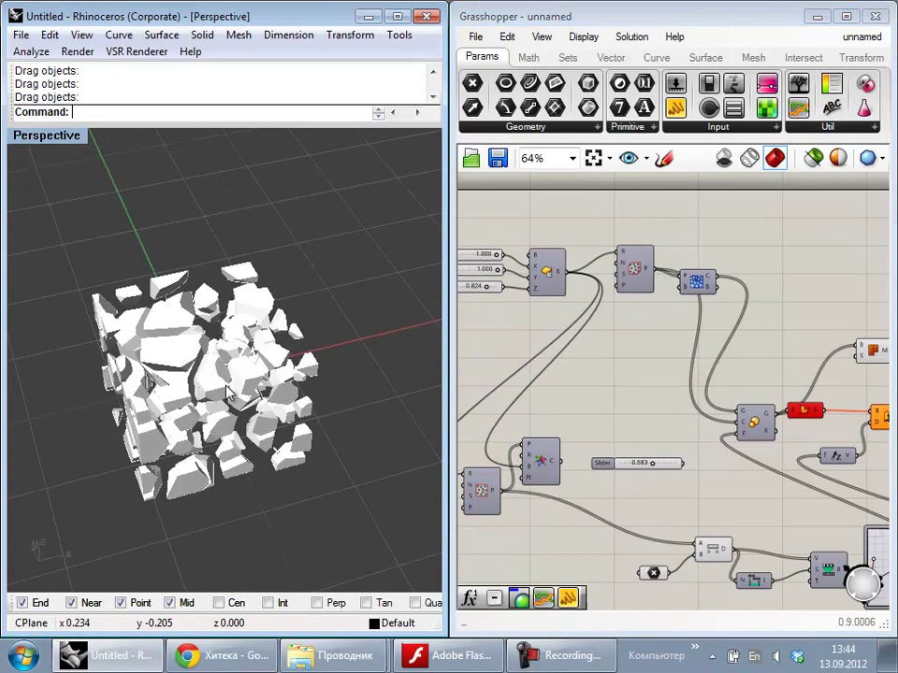
{"action": "scroll", "coordinate": [240, 396], "scroll_direction": "up", "scroll_amount": 4}
{"action": "right_click_drag", "start_coordinate": [192, 477], "coordinate": [235, 426]}
{"action": "right_click_drag", "start_coordinate": [314, 374], "coordinate": [238, 433], "text": "shift"}
{"action": "scroll", "coordinate": [238, 439], "scroll_direction": "down", "scroll_amount": 9}
Step: Set the box's Y size slider to 0.324 and its Z size slider to 0.389
{"action": "right_click_drag", "start_coordinate": [630, 365], "coordinate": [750, 399]}
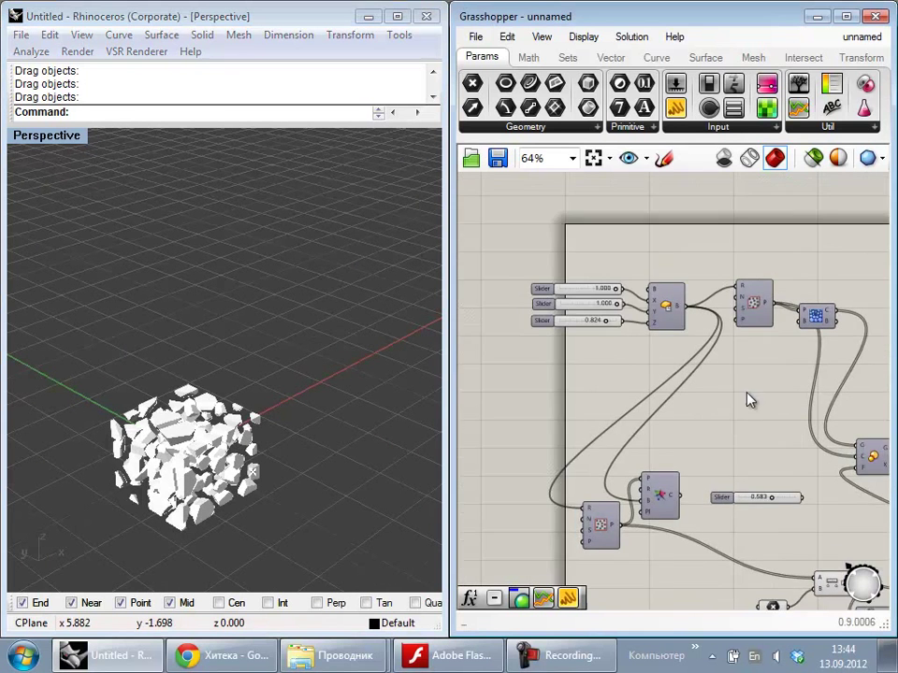
{"action": "scroll", "coordinate": [580, 317], "scroll_direction": "up", "scroll_amount": 6}
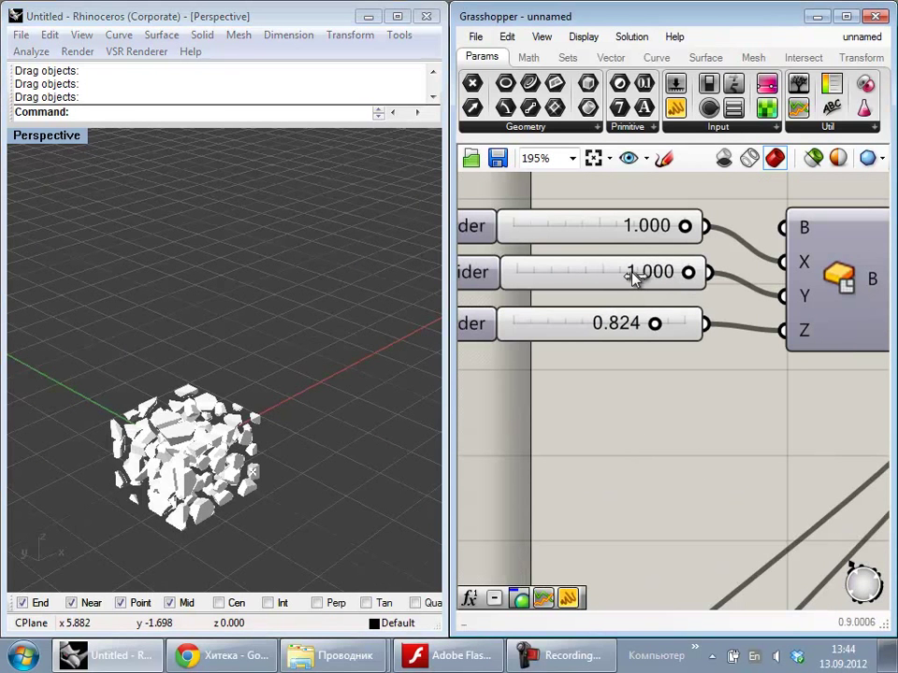
{"action": "left_click_drag", "start_coordinate": [613, 274], "coordinate": [614, 382]}
{"action": "right_click_drag", "start_coordinate": [124, 525], "coordinate": [290, 509]}
{"action": "right_click_drag", "start_coordinate": [290, 510], "coordinate": [327, 374], "text": "shift"}
Step: Move the attractor point beside one end of the elongated cell block in the Perspective viewport
{"action": "scroll", "coordinate": [281, 402], "scroll_direction": "up", "scroll_amount": 8}
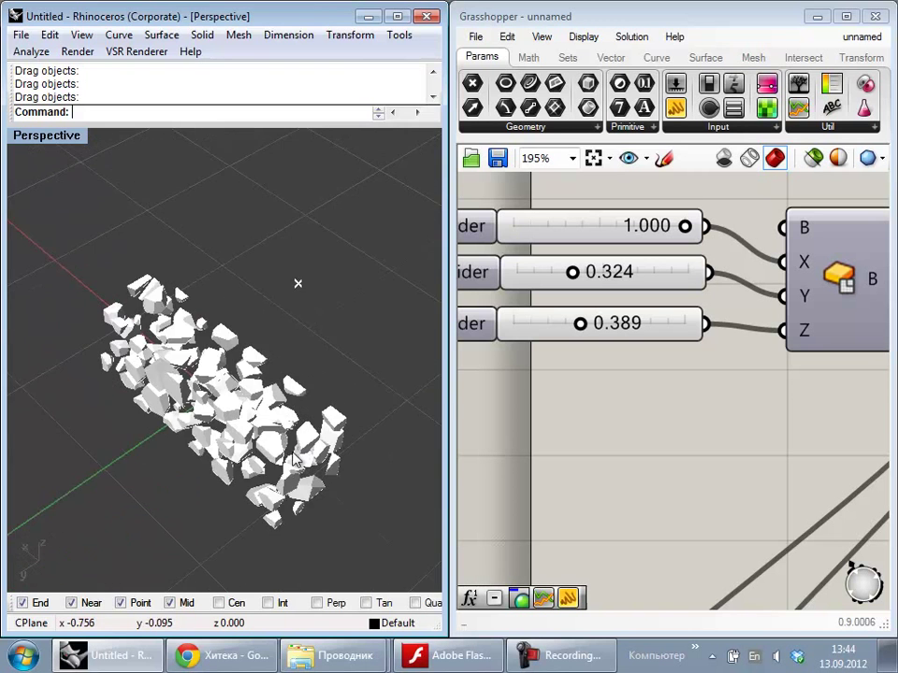
{"action": "right_click_drag", "start_coordinate": [280, 402], "coordinate": [201, 301]}
{"action": "left_click_drag", "start_coordinate": [232, 269], "coordinate": [334, 484]}
{"action": "right_click_drag", "start_coordinate": [147, 424], "coordinate": [260, 422]}
{"action": "scroll", "coordinate": [285, 422], "scroll_direction": "down", "scroll_amount": 2}
Step: Move the Mesh, surface, Extrude and Unit Z components together farther away from the Scale component
{"action": "right_click_drag", "start_coordinate": [724, 438], "coordinate": [507, 351]}
{"action": "scroll", "coordinate": [516, 357], "scroll_direction": "down", "scroll_amount": 6}
{"action": "right_click_drag", "start_coordinate": [785, 412], "coordinate": [603, 356]}
{"action": "scroll", "coordinate": [608, 360], "scroll_direction": "up", "scroll_amount": 1}
{"action": "scroll", "coordinate": [702, 505], "scroll_direction": "up", "scroll_amount": 1}
{"action": "right_click_drag", "start_coordinate": [702, 505], "coordinate": [780, 432]}
{"action": "left_click_drag", "start_coordinate": [812, 387], "coordinate": [590, 207]}
{"action": "left_click_drag", "start_coordinate": [698, 205], "coordinate": [811, 209]}
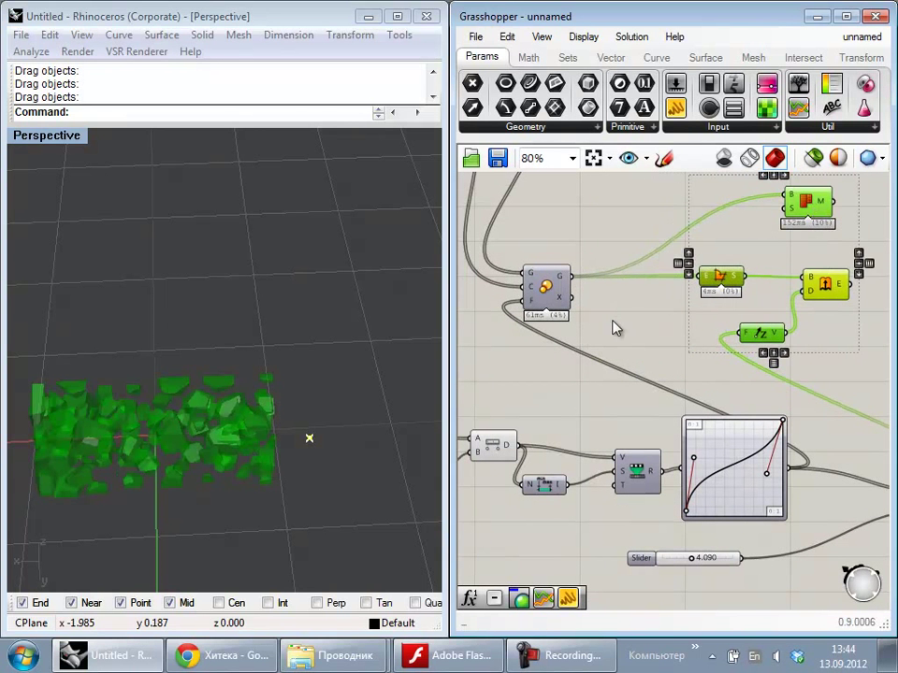
{"action": "left_click", "coordinate": [612, 322]}
Step: Connect the Populate 3D points to input A of the Distance component and shift the attractor point slightly
{"action": "scroll", "coordinate": [612, 324], "scroll_direction": "down", "scroll_amount": 3}
{"action": "scroll", "coordinate": [643, 402], "scroll_direction": "up", "scroll_amount": 3}
{"action": "right_click_drag", "start_coordinate": [642, 402], "coordinate": [832, 485]}
{"action": "scroll", "coordinate": [678, 472], "scroll_direction": "down", "scroll_amount": 2}
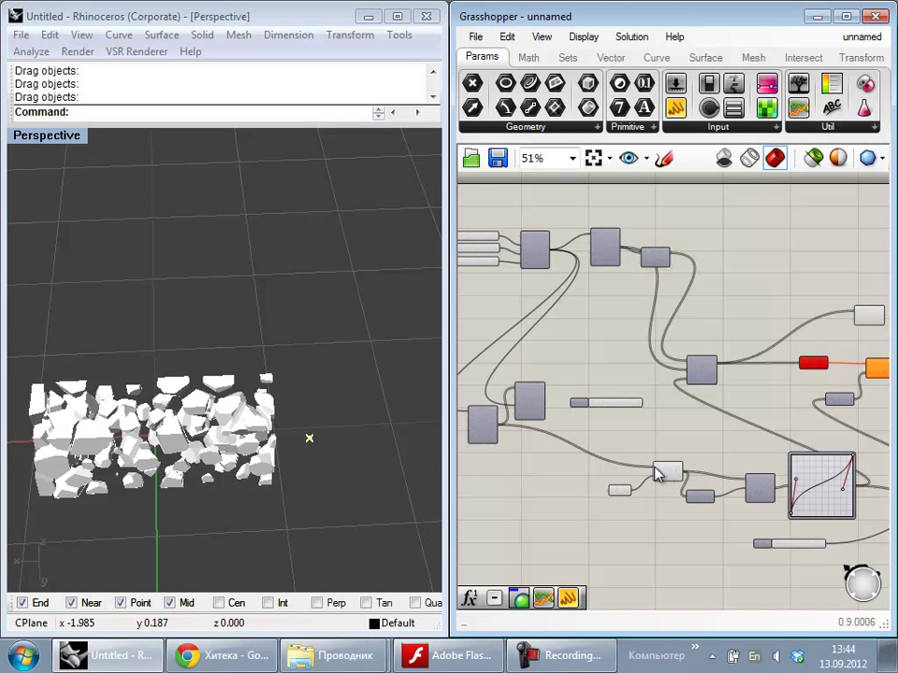
{"action": "scroll", "coordinate": [652, 436], "scroll_direction": "up", "scroll_amount": 2}
{"action": "left_click_drag", "start_coordinate": [651, 449], "coordinate": [668, 309]}
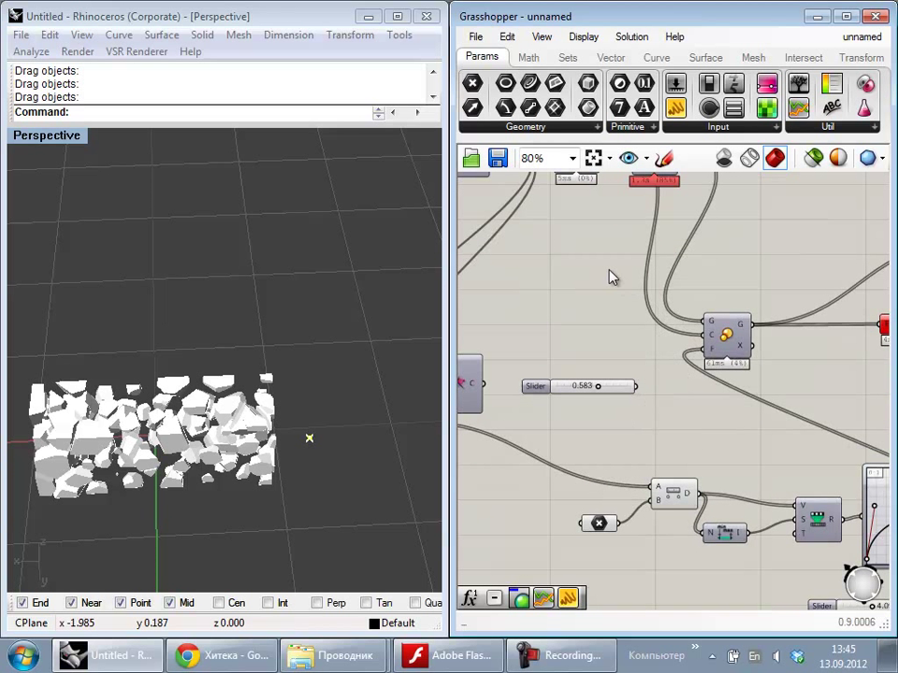
{"action": "right_click_drag", "start_coordinate": [603, 261], "coordinate": [617, 325]}
{"action": "left_click_drag", "start_coordinate": [667, 546], "coordinate": [617, 206]}
{"action": "mouse_move", "coordinate": [309, 440]}
{"action": "left_mouse_down"}
{"action": "mouse_move", "coordinate": [260, 507]}
{"action": "mouse_move", "coordinate": [296, 444]}
{"action": "left_mouse_up"}
{"action": "right_click_drag", "start_coordinate": [206, 478], "coordinate": [339, 327]}
Step: Place a Gradient component on the empty canvas above the Multiplication component
{"action": "right_click_drag", "start_coordinate": [783, 368], "coordinate": [480, 319]}
{"action": "scroll", "coordinate": [480, 318], "scroll_direction": "down", "scroll_amount": 5}
{"action": "scroll", "coordinate": [599, 360], "scroll_direction": "up", "scroll_amount": 2}
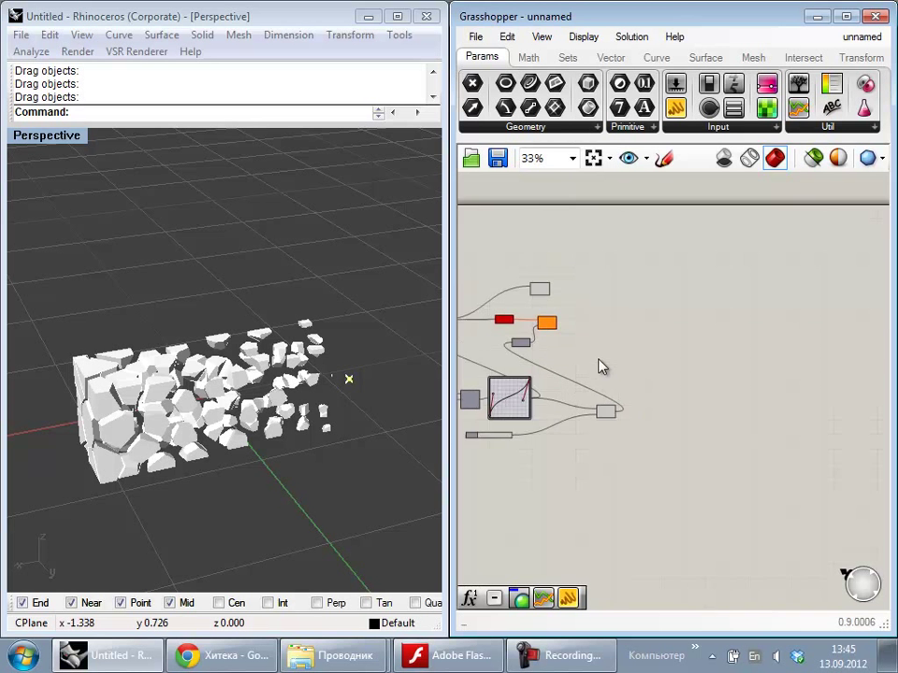
{"action": "right_click_drag", "start_coordinate": [600, 361], "coordinate": [663, 370]}
{"action": "left_click", "coordinate": [816, 126]}
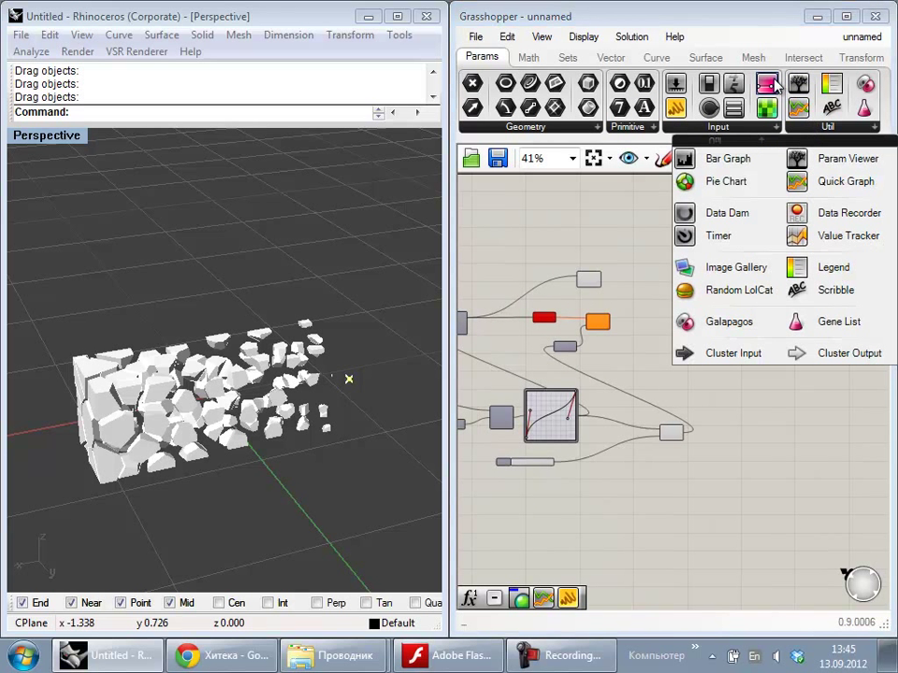
{"action": "left_click", "coordinate": [771, 84]}
{"action": "left_click", "coordinate": [699, 385]}
Step: Change the color of the gradient's first grip to blue
{"action": "scroll", "coordinate": [699, 387], "scroll_direction": "up", "scroll_amount": 5}
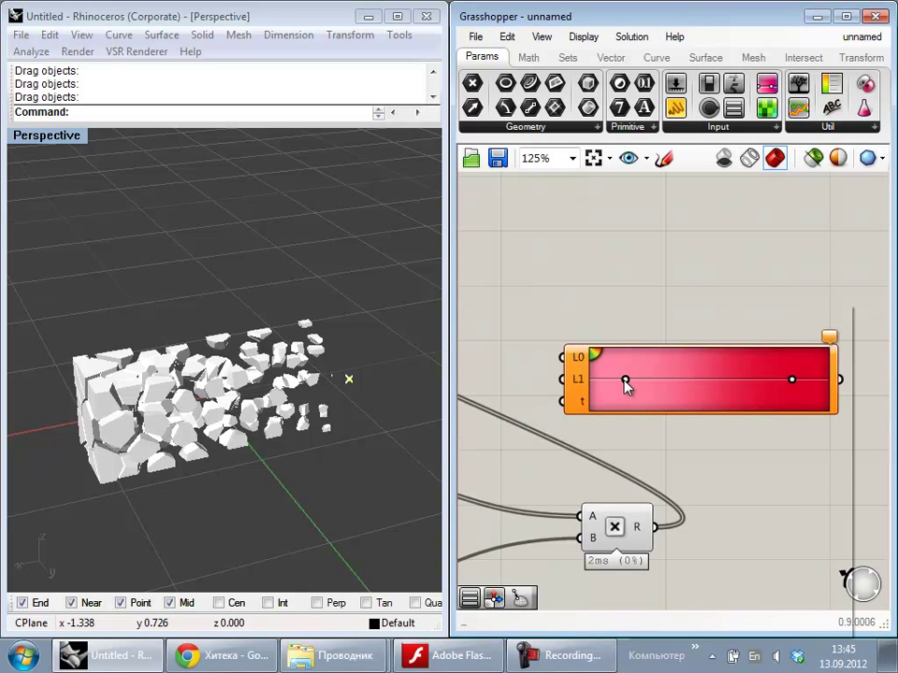
{"action": "right_click", "coordinate": [624, 379]}
{"action": "left_click_drag", "start_coordinate": [816, 443], "coordinate": [806, 456]}
{"action": "left_click_drag", "start_coordinate": [712, 401], "coordinate": [660, 323]}
{"action": "left_click", "coordinate": [641, 300]}
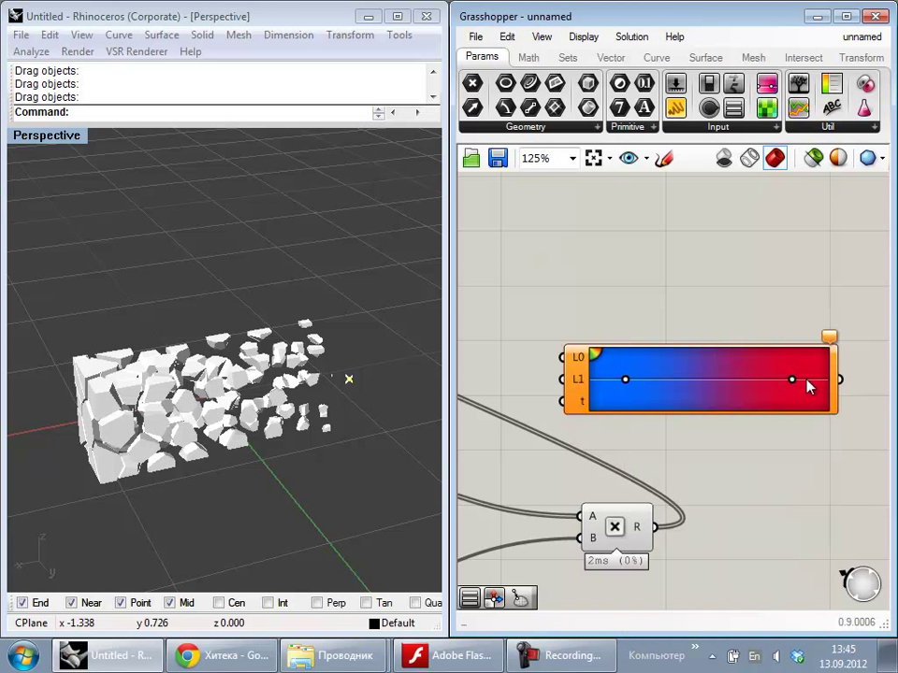
Step: Change the color of the gradient's end grip to a fully saturated green with hue 144°
{"action": "right_click", "coordinate": [792, 380]}
{"action": "left_click_drag", "start_coordinate": [868, 435], "coordinate": [844, 460]}
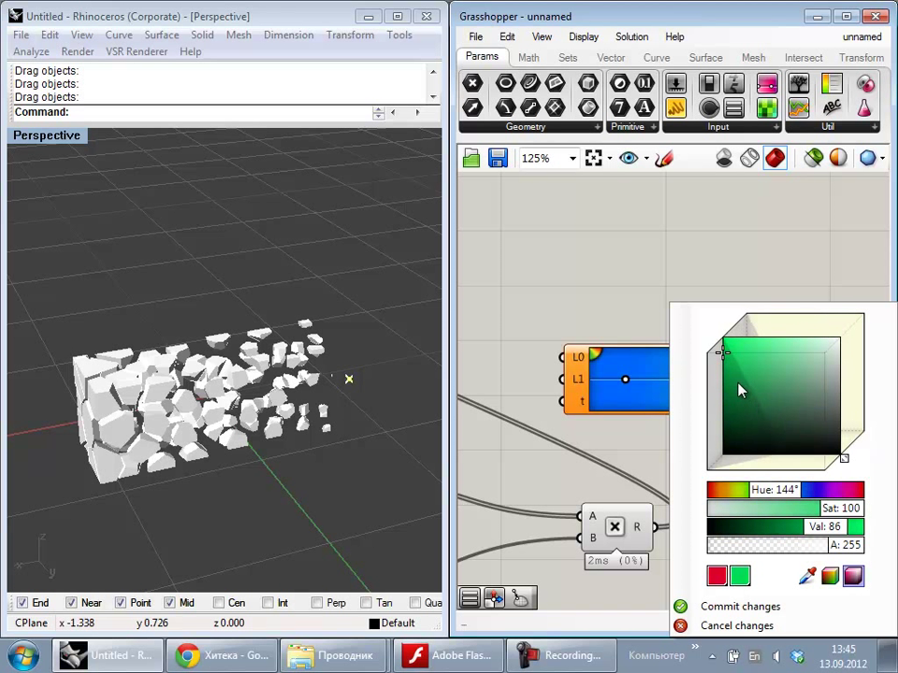
{"action": "left_click_drag", "start_coordinate": [737, 383], "coordinate": [662, 294]}
{"action": "left_click", "coordinate": [625, 267]}
Step: Connect the Graph Mapper output to the gradient's t input and adjust the positions of the Gradient and Mesh components
{"action": "right_click_drag", "start_coordinate": [640, 426], "coordinate": [759, 444]}
{"action": "scroll", "coordinate": [719, 431], "scroll_direction": "down", "scroll_amount": 3}
{"action": "scroll", "coordinate": [682, 411], "scroll_direction": "up", "scroll_amount": 3}
{"action": "scroll", "coordinate": [691, 437], "scroll_direction": "down", "scroll_amount": 3}
{"action": "left_click_drag", "start_coordinate": [758, 434], "coordinate": [645, 471]}
{"action": "left_click_drag", "start_coordinate": [828, 434], "coordinate": [809, 414]}
{"action": "left_click", "coordinate": [775, 300]}
{"action": "right_click_drag", "start_coordinate": [702, 259], "coordinate": [614, 291]}
{"action": "left_click_drag", "start_coordinate": [566, 289], "coordinate": [600, 290]}
{"action": "left_click", "coordinate": [710, 297]}
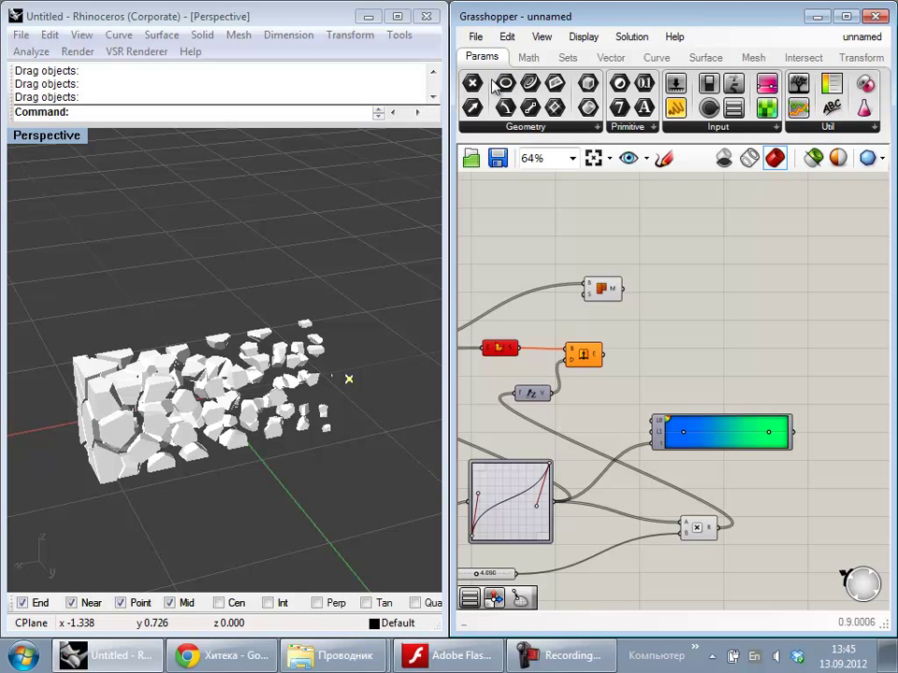
Step: Place a Custom Preview component on the canvas above the end of the gradient
{"action": "left_click", "coordinate": [612, 58]}
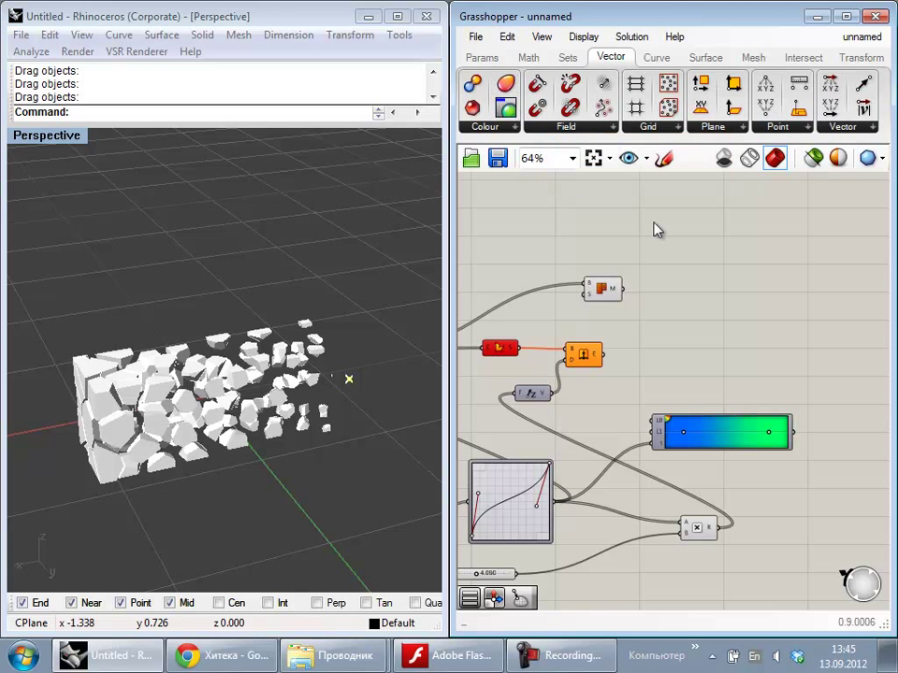
{"action": "left_click", "coordinate": [817, 334]}
{"action": "scroll", "coordinate": [825, 361], "scroll_direction": "up", "scroll_amount": 5}
{"action": "right_click_drag", "start_coordinate": [825, 361], "coordinate": [796, 350]}
{"action": "left_click_drag", "start_coordinate": [760, 289], "coordinate": [772, 299]}
{"action": "left_click", "coordinate": [826, 370]}
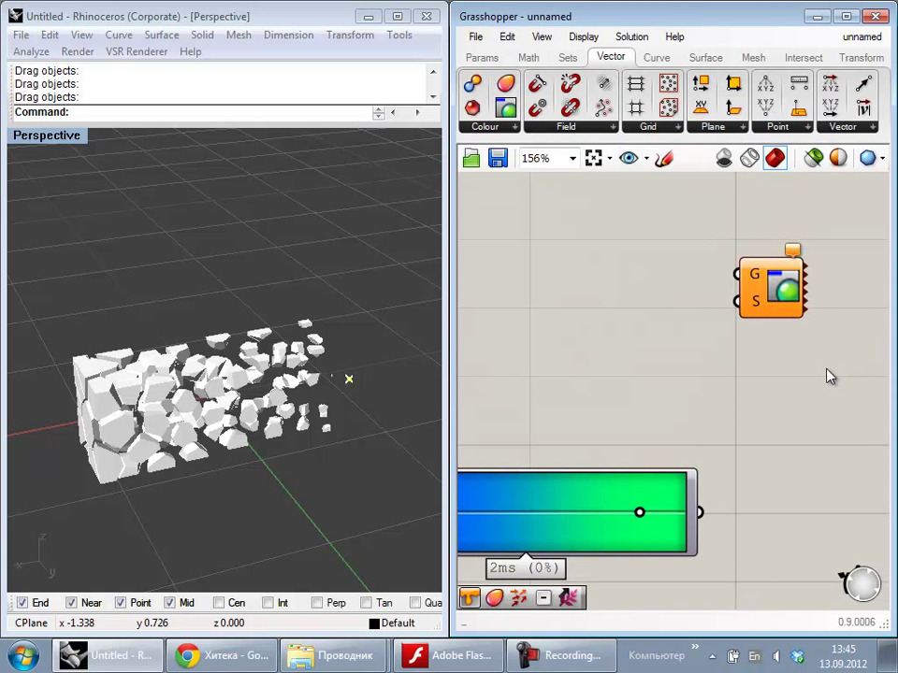
Step: Connect the Mesh output to the Custom Preview geometry input and turn off the Mesh component's own preview
{"action": "scroll", "coordinate": [806, 398], "scroll_direction": "up", "scroll_amount": 2}
{"action": "scroll", "coordinate": [805, 238], "scroll_direction": "down", "scroll_amount": 1}
{"action": "right_click_drag", "start_coordinate": [754, 265], "coordinate": [831, 273]}
{"action": "scroll", "coordinate": [828, 264], "scroll_direction": "down", "scroll_amount": 4}
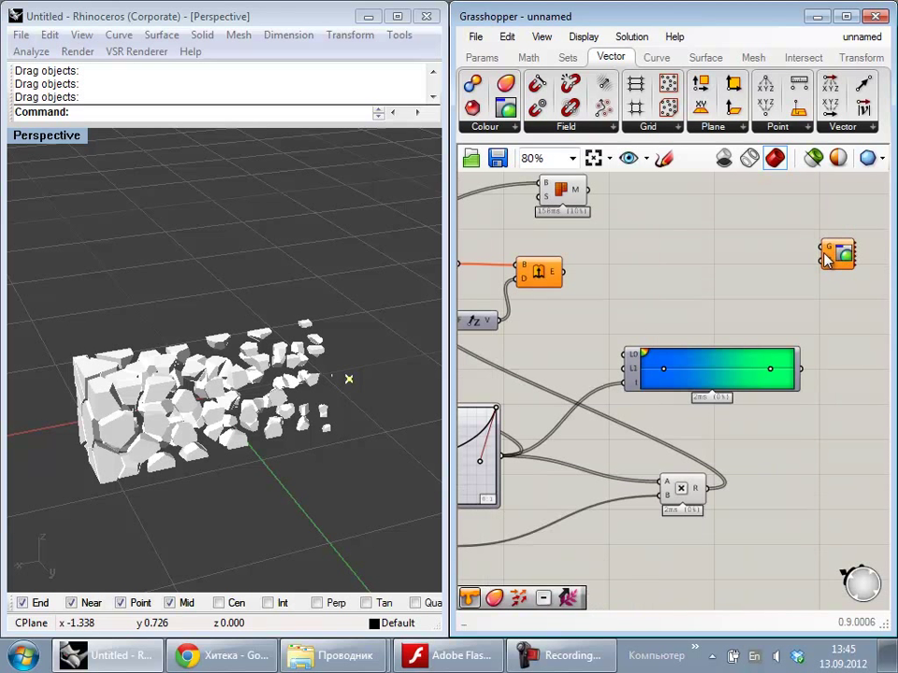
{"action": "right_click_drag", "start_coordinate": [771, 256], "coordinate": [835, 309]}
{"action": "left_click_drag", "start_coordinate": [885, 298], "coordinate": [638, 243]}
{"action": "right_click", "coordinate": [622, 241]}
{"action": "left_click", "coordinate": [684, 282]}
Step: Connect the gradient output to the Custom Preview shader input and move the attractor point to the opposite end of the cell block
{"action": "right_click_drag", "start_coordinate": [807, 339], "coordinate": [684, 320]}
{"action": "left_click_drag", "start_coordinate": [757, 297], "coordinate": [737, 407]}
{"action": "right_click_drag", "start_coordinate": [307, 363], "coordinate": [268, 396]}
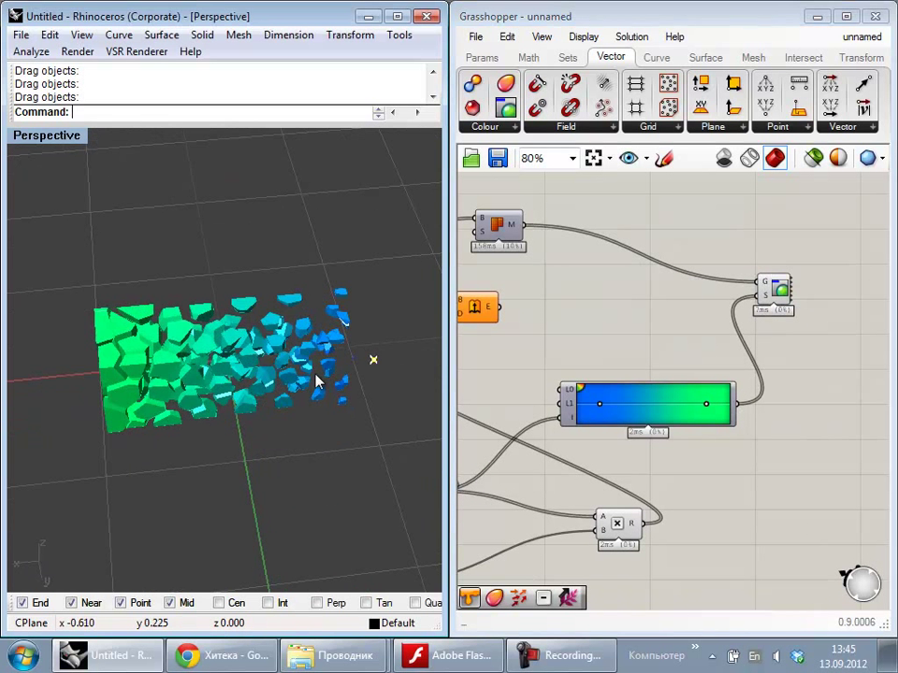
{"action": "left_click_drag", "start_coordinate": [373, 361], "coordinate": [67, 389]}
Step: Move the gradient's green grip to the very end and adjust its green shade
{"action": "scroll", "coordinate": [680, 437], "scroll_direction": "up", "scroll_amount": 3}
{"action": "left_click_drag", "start_coordinate": [731, 372], "coordinate": [792, 377]}
{"action": "right_click", "coordinate": [777, 374]}
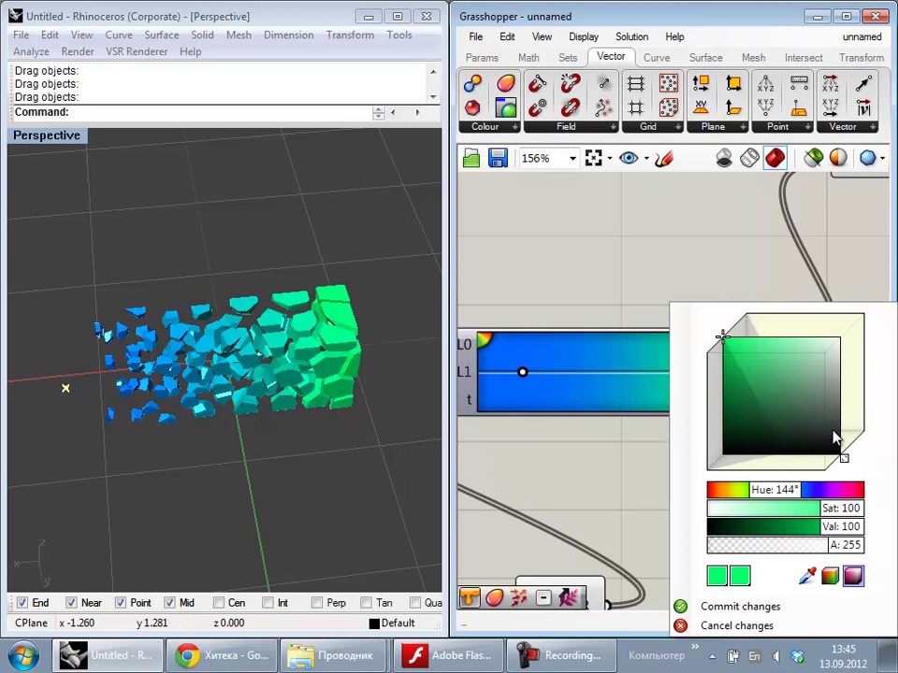
{"action": "left_click_drag", "start_coordinate": [831, 441], "coordinate": [727, 462]}
{"action": "left_click_drag", "start_coordinate": [790, 402], "coordinate": [721, 342]}
{"action": "left_click", "coordinate": [603, 425]}
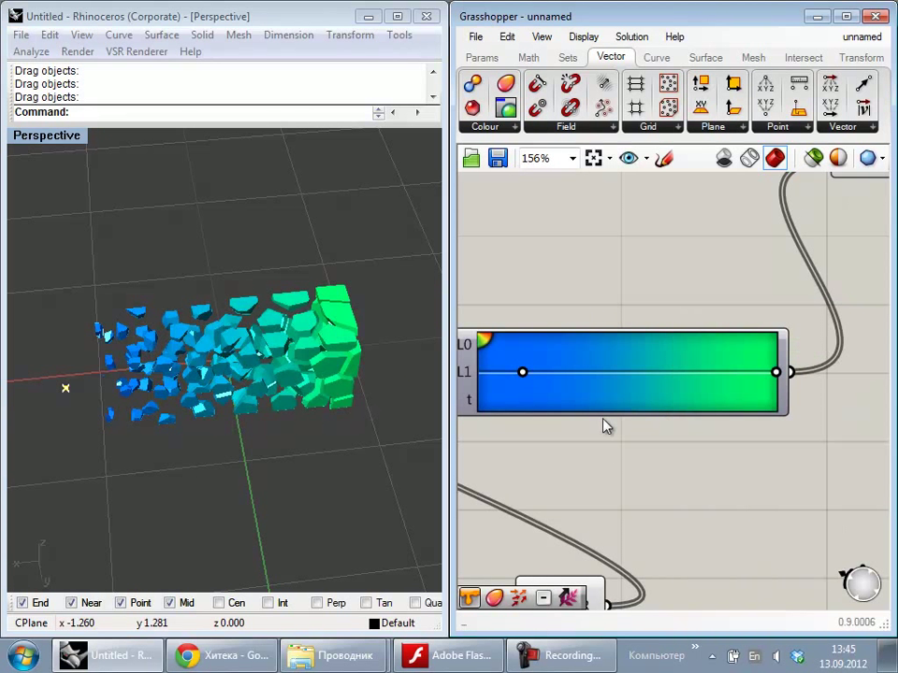
Step: Add a magenta grip with hue 292° near the gradient's start and shift the blue grip toward the middle
{"action": "left_click_drag", "start_coordinate": [484, 339], "coordinate": [483, 341]}
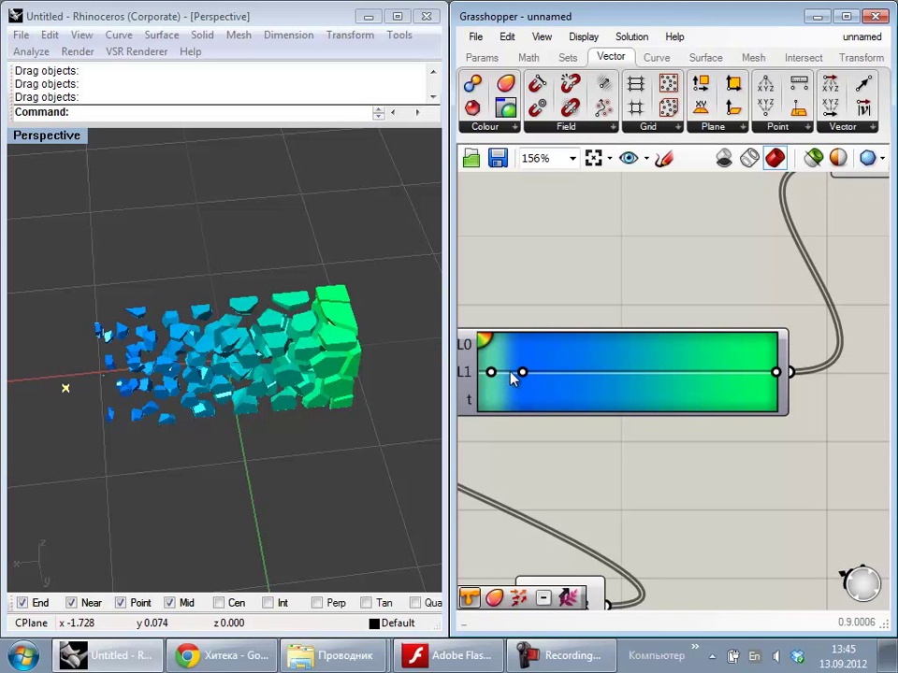
{"action": "left_click_drag", "start_coordinate": [530, 378], "coordinate": [639, 390]}
{"action": "right_click", "coordinate": [491, 373]}
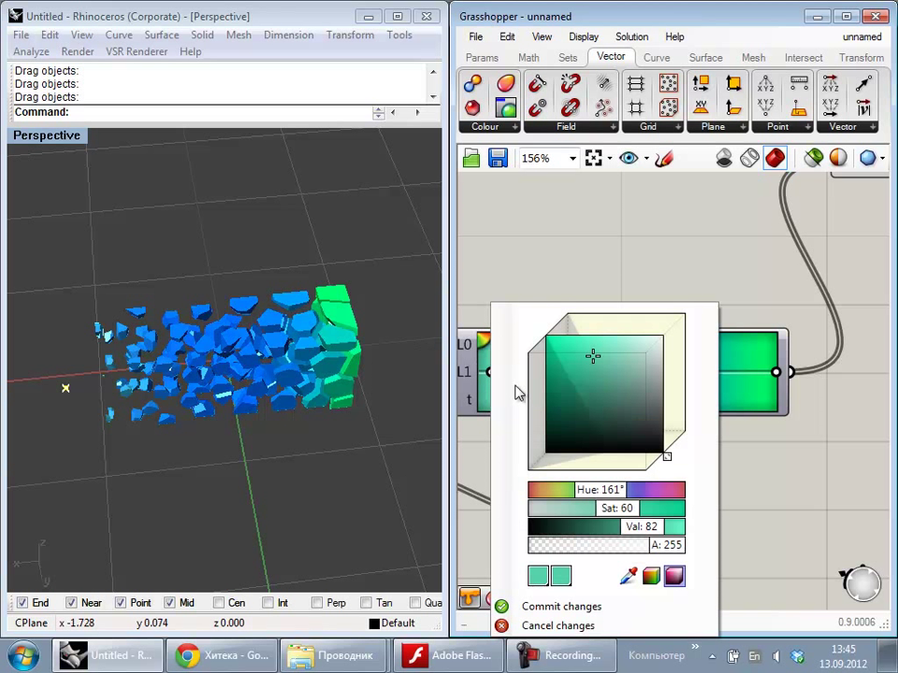
{"action": "left_click_drag", "start_coordinate": [667, 465], "coordinate": [681, 442]}
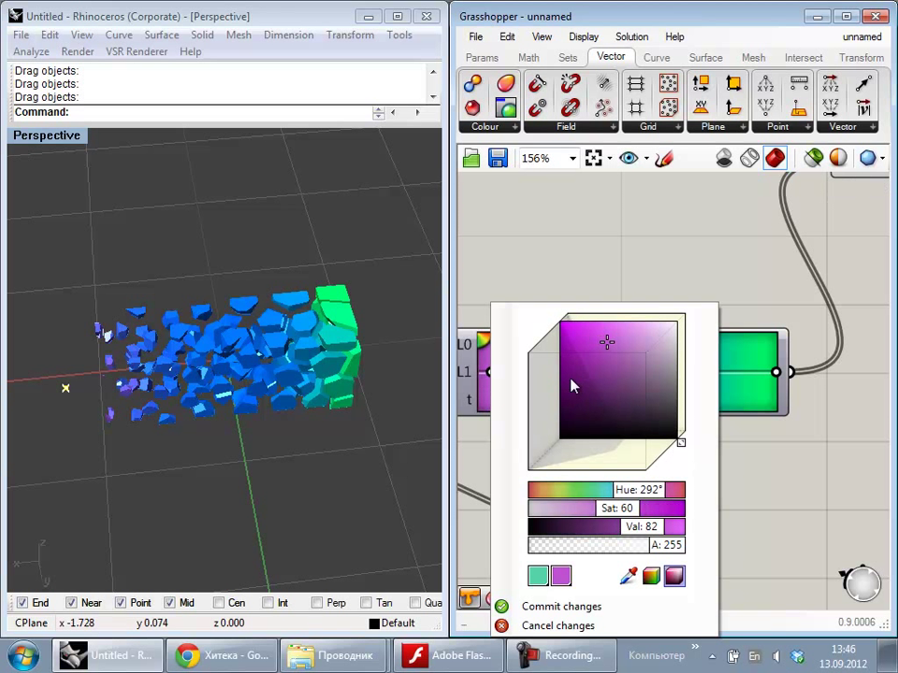
{"action": "left_click_drag", "start_coordinate": [560, 336], "coordinate": [556, 286]}
{"action": "left_click", "coordinate": [556, 289]}
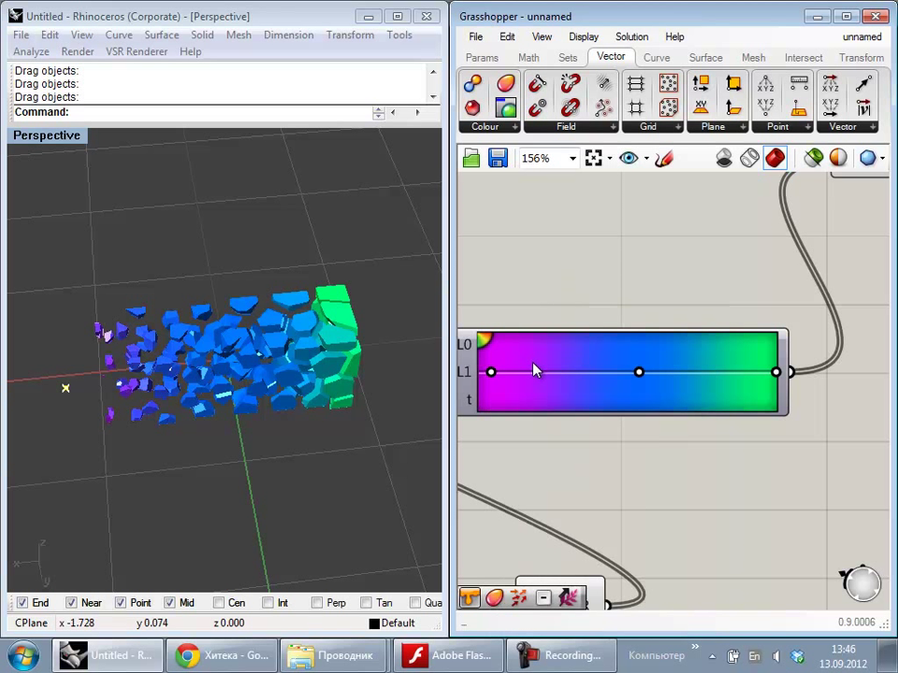
Step: Move the gradient's magenta grip closer to the blue grip
{"action": "left_click_drag", "start_coordinate": [493, 372], "coordinate": [574, 373]}
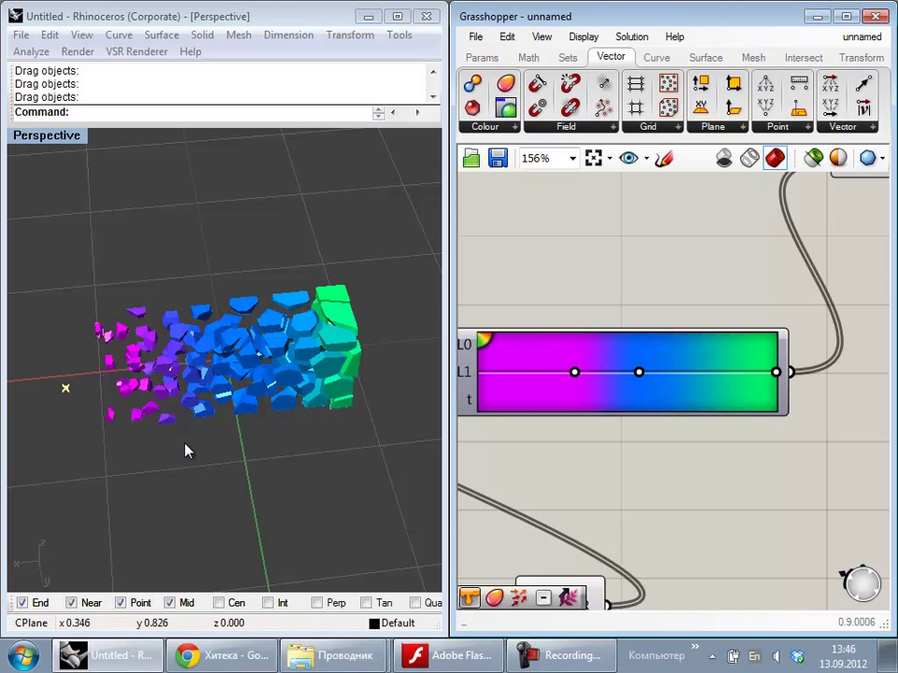
{"action": "right_click_drag", "start_coordinate": [185, 446], "coordinate": [303, 431]}
{"action": "scroll", "coordinate": [303, 431], "scroll_direction": "down", "scroll_amount": 4}
{"action": "left_click_drag", "start_coordinate": [133, 463], "coordinate": [301, 334]}
{"action": "right_click_drag", "start_coordinate": [277, 427], "coordinate": [265, 402]}
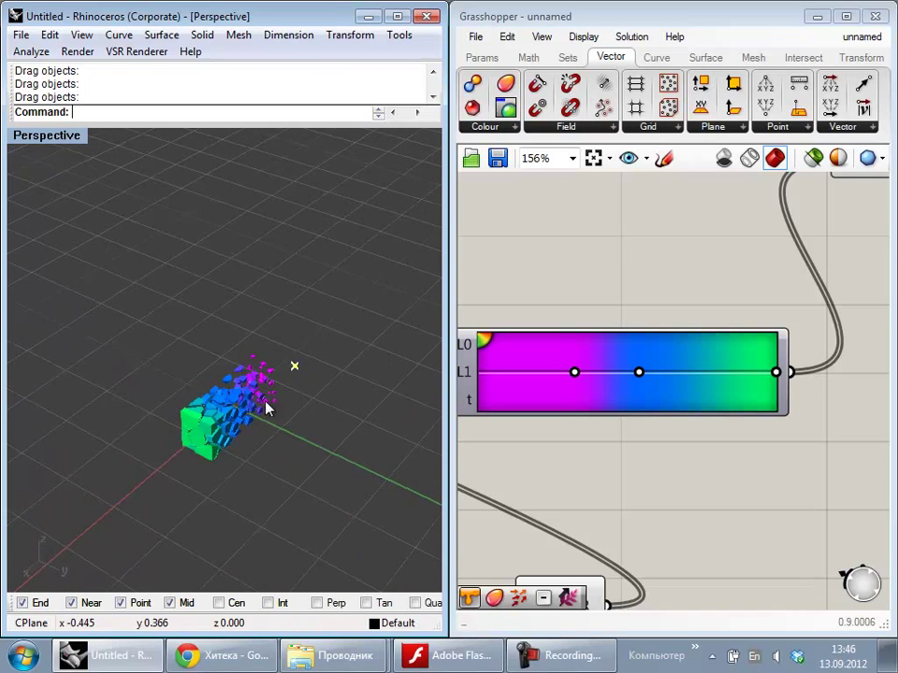
{"action": "scroll", "coordinate": [265, 402], "scroll_direction": "up", "scroll_amount": 5}
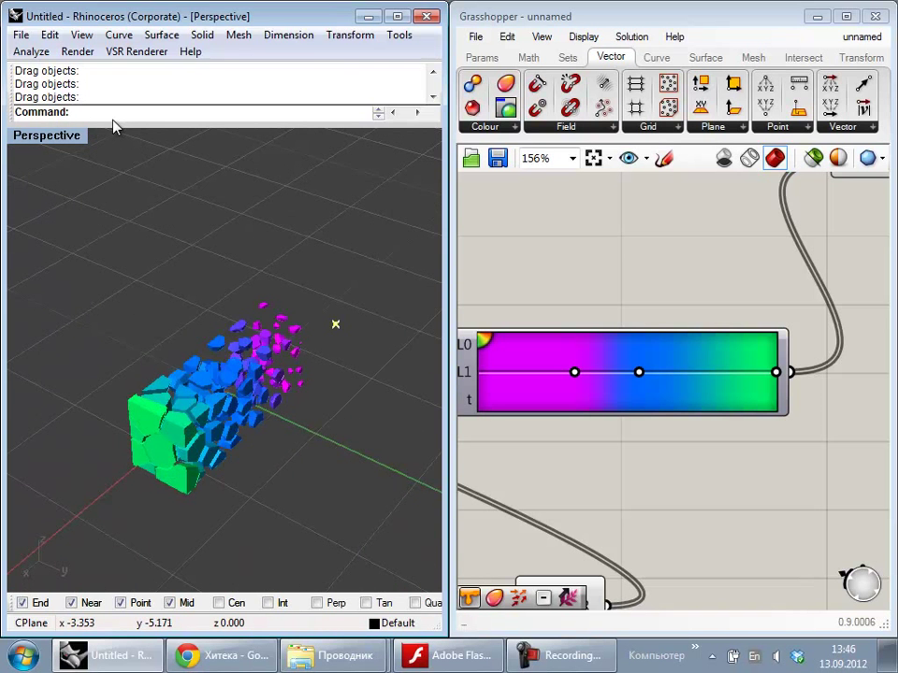
Step: Run the GradientView command to give the Rhino viewport a gradient background
{"action": "type", "text": "пк"}
{"action": "key", "text": "BackSpace"}
{"action": "key", "text": "BackSpace"}
{"action": "key", "text": "alt+shift"}
{"action": "type", "text": "GradientView"}
{"action": "key", "text": "Return"}
Step: Examine the coloured Voronoi block up close from its solid green end and along its length
{"action": "right_click_drag", "start_coordinate": [310, 400], "coordinate": [228, 445]}
{"action": "scroll", "coordinate": [228, 444], "scroll_direction": "up", "scroll_amount": 5}
{"action": "scroll", "coordinate": [232, 426], "scroll_direction": "down", "scroll_amount": 5}
{"action": "right_click_drag", "start_coordinate": [178, 421], "coordinate": [286, 378]}
{"action": "scroll", "coordinate": [188, 421], "scroll_direction": "up", "scroll_amount": 4}
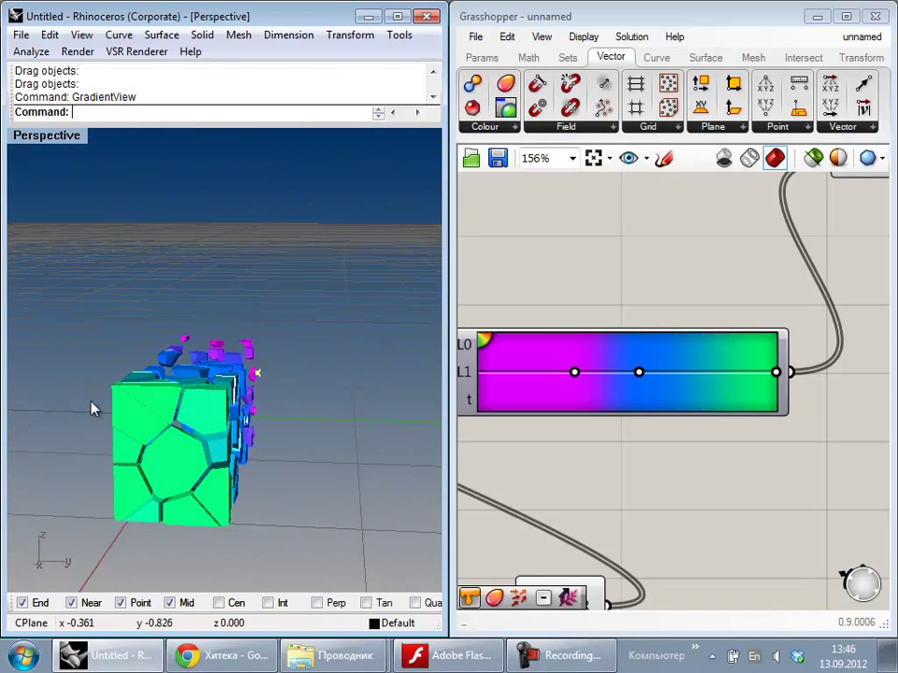
{"action": "right_click_drag", "start_coordinate": [91, 402], "coordinate": [289, 481]}
{"action": "scroll", "coordinate": [221, 453], "scroll_direction": "down", "scroll_amount": 5}
{"action": "right_click_drag", "start_coordinate": [222, 454], "coordinate": [315, 394], "text": "shift"}
Step: Shift the gradient's magenta and blue grips further toward the green end
{"action": "right_click_drag", "start_coordinate": [734, 465], "coordinate": [769, 474]}
{"action": "left_click_drag", "start_coordinate": [610, 383], "coordinate": [725, 392]}
{"action": "right_click_drag", "start_coordinate": [671, 454], "coordinate": [727, 445]}
Step: Review the whole component layout of the definition, from the input sliders to the Custom Preview
{"action": "scroll", "coordinate": [636, 388], "scroll_direction": "down", "scroll_amount": 10}
{"action": "scroll", "coordinate": [692, 422], "scroll_direction": "up", "scroll_amount": 7}
{"action": "right_click_drag", "start_coordinate": [684, 418], "coordinate": [751, 421]}
{"action": "scroll", "coordinate": [875, 463], "scroll_direction": "down", "scroll_amount": 2}
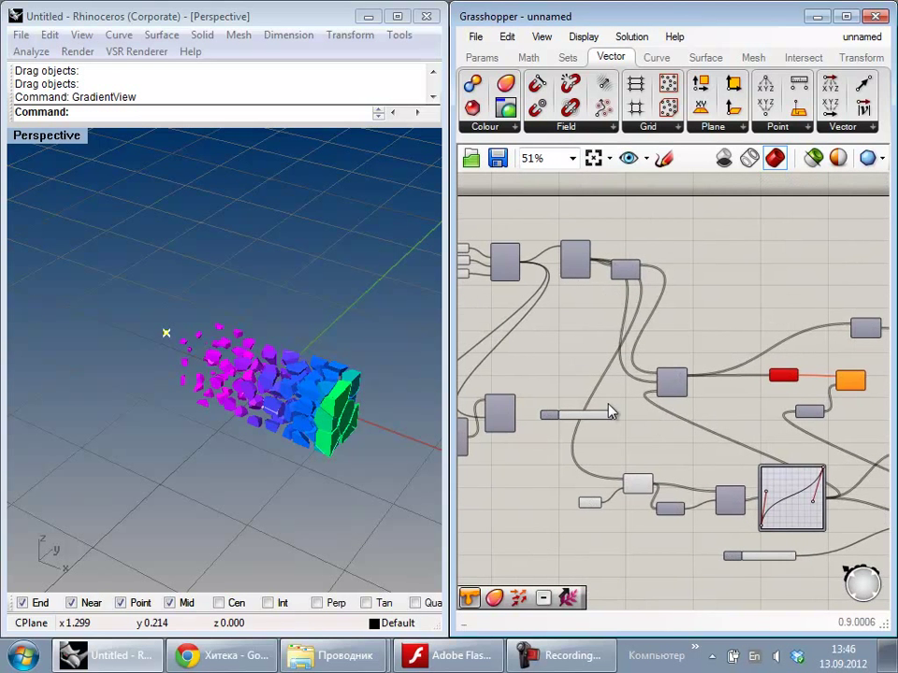
{"action": "right_click_drag", "start_coordinate": [611, 407], "coordinate": [685, 421]}
{"action": "right_click_drag", "start_coordinate": [279, 405], "coordinate": [299, 488]}
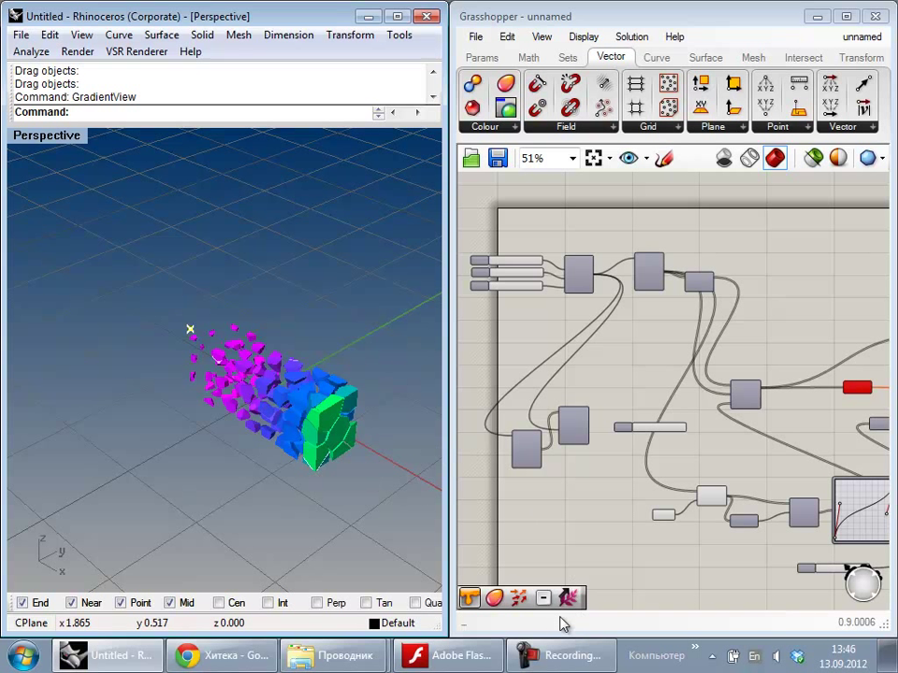
{"action": "right_click_drag", "start_coordinate": [720, 387], "coordinate": [622, 295]}
{"action": "scroll", "coordinate": [622, 294], "scroll_direction": "down", "scroll_amount": 4}
{"action": "right_click_drag", "start_coordinate": [680, 389], "coordinate": [681, 442]}
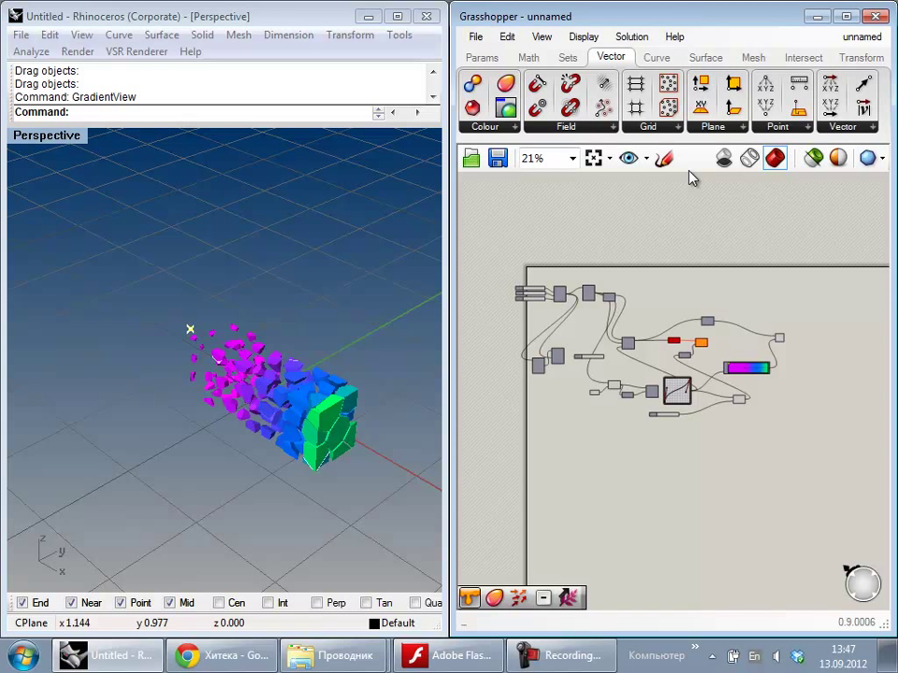
Step: Move the attractor point to a new position near the small-cell end of the block
{"action": "right_click_drag", "start_coordinate": [221, 416], "coordinate": [374, 505]}
{"action": "scroll", "coordinate": [235, 344], "scroll_direction": "up", "scroll_amount": 5}
{"action": "scroll", "coordinate": [210, 366], "scroll_direction": "down", "scroll_amount": 2}
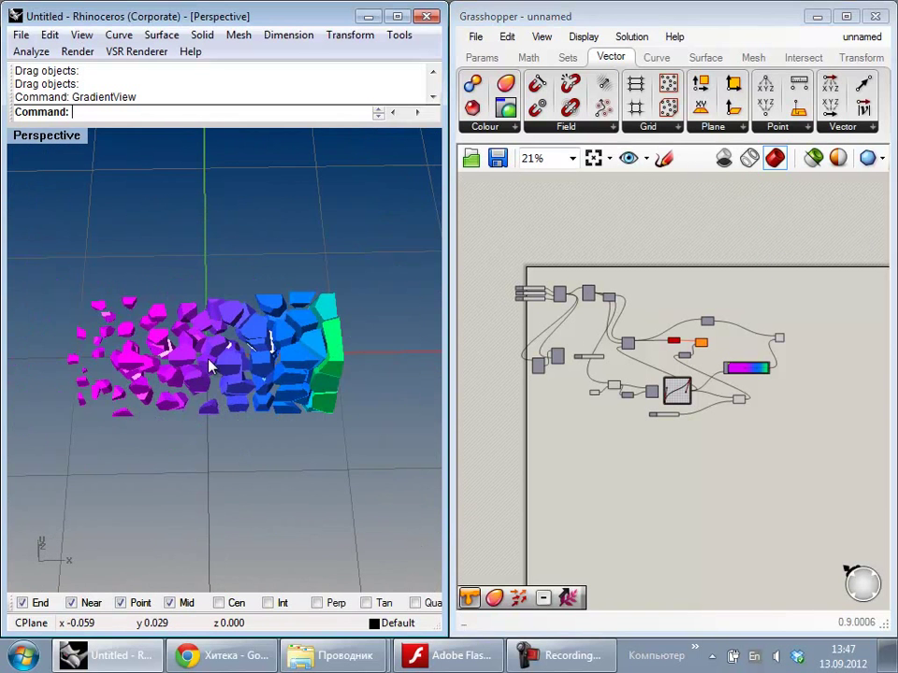
{"action": "right_click_drag", "start_coordinate": [561, 442], "coordinate": [656, 460]}
{"action": "right_click_drag", "start_coordinate": [138, 352], "coordinate": [184, 420]}
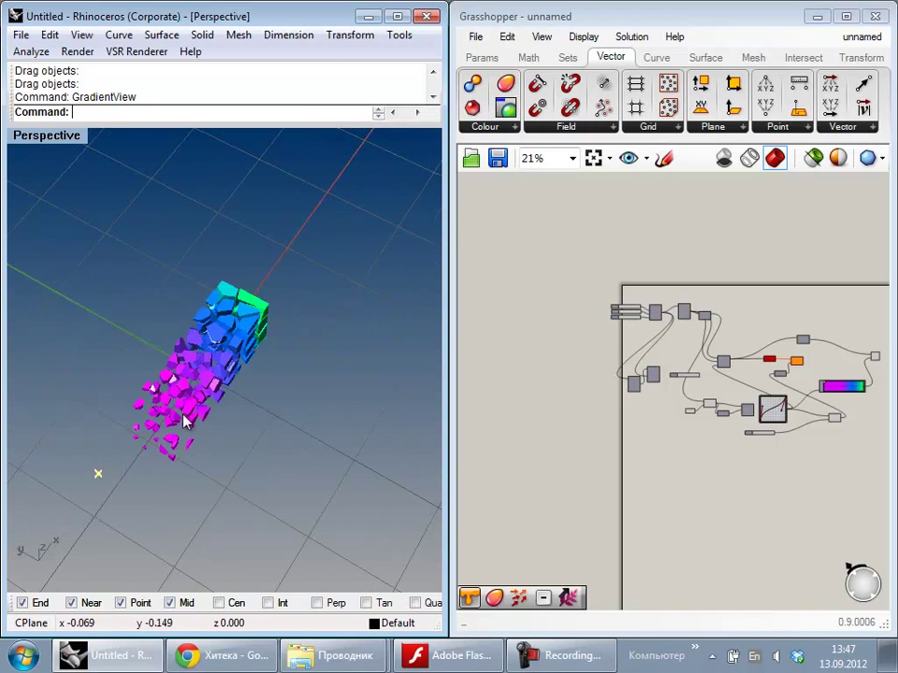
{"action": "left_click_drag", "start_coordinate": [98, 474], "coordinate": [235, 470]}
{"action": "right_click_drag", "start_coordinate": [259, 412], "coordinate": [92, 313]}
Step: Reshape the Graph Mapper's Bezier curve into a straight diagonal starting at the lower-left corner of the graph
{"action": "right_click_drag", "start_coordinate": [697, 431], "coordinate": [592, 432]}
{"action": "scroll", "coordinate": [666, 423], "scroll_direction": "up", "scroll_amount": 5}
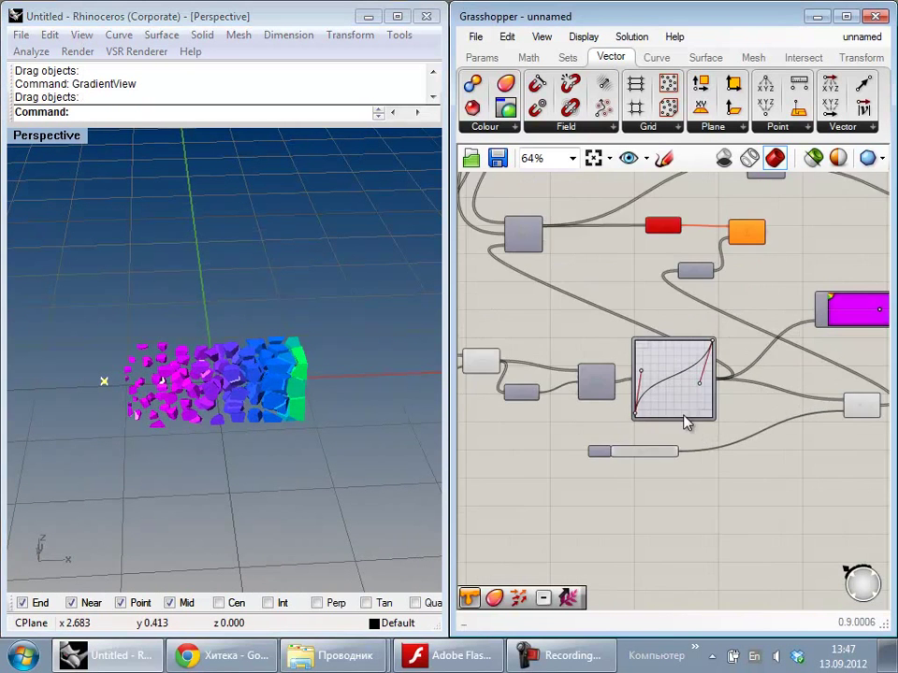
{"action": "scroll", "coordinate": [677, 408], "scroll_direction": "up", "scroll_amount": 4}
{"action": "left_click_drag", "start_coordinate": [592, 320], "coordinate": [633, 368]}
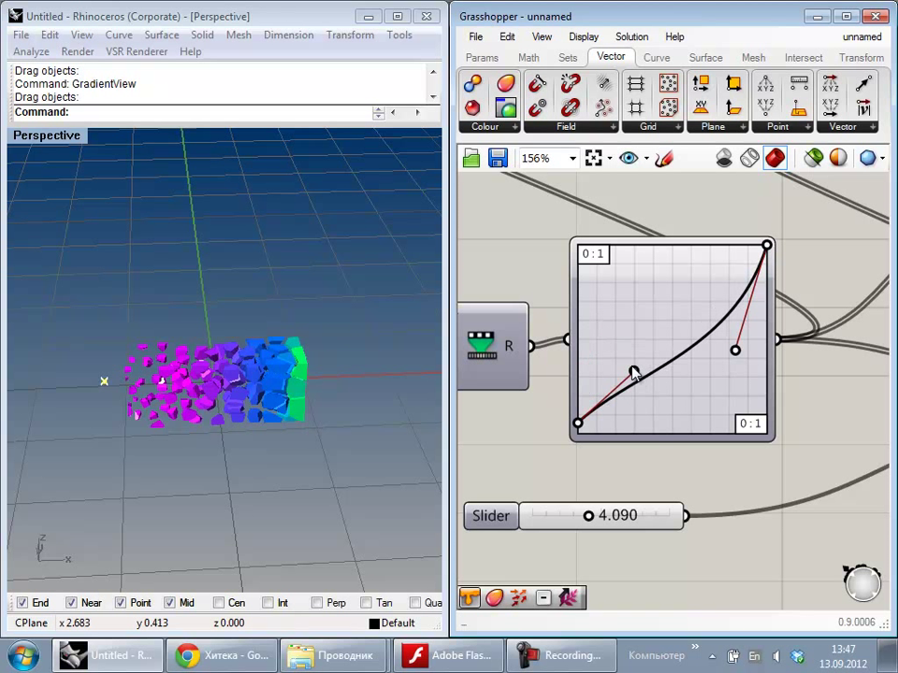
{"action": "left_click_drag", "start_coordinate": [734, 349], "coordinate": [697, 323]}
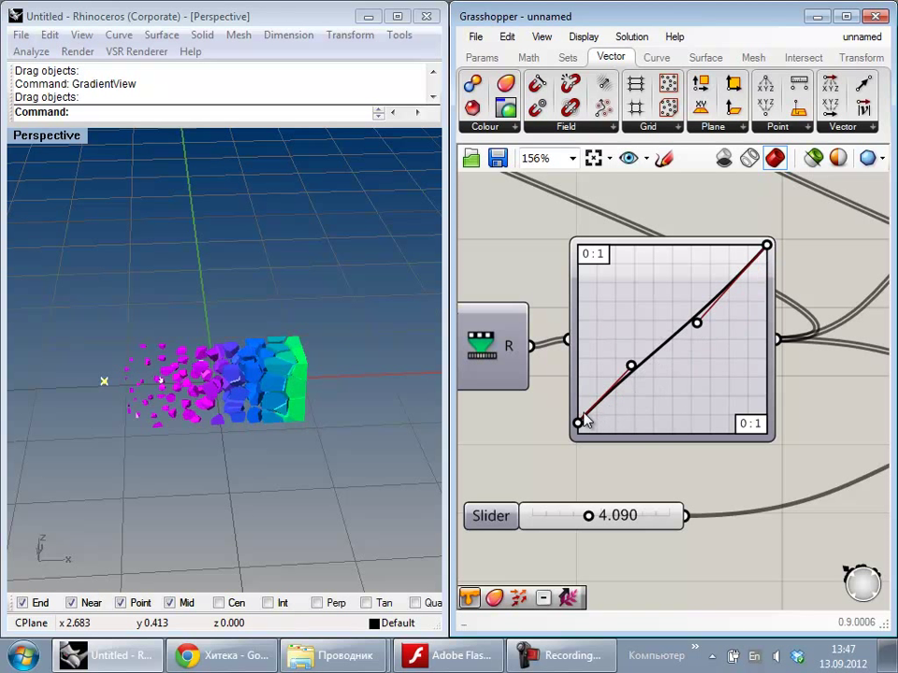
{"action": "left_click_drag", "start_coordinate": [579, 421], "coordinate": [581, 439]}
{"action": "left_click_drag", "start_coordinate": [634, 366], "coordinate": [659, 376]}
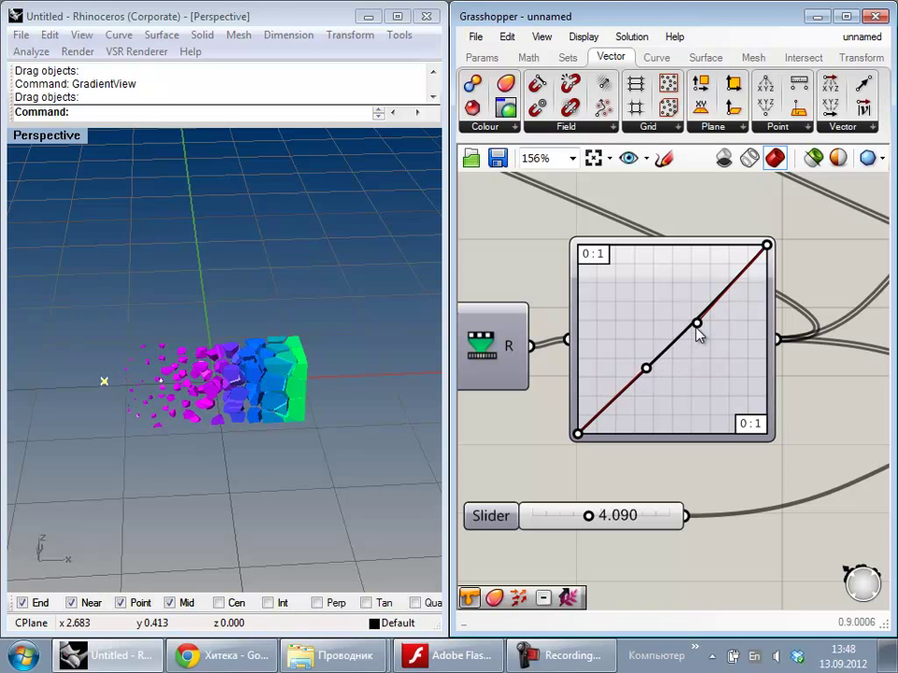
{"action": "left_click_drag", "start_coordinate": [696, 324], "coordinate": [691, 323]}
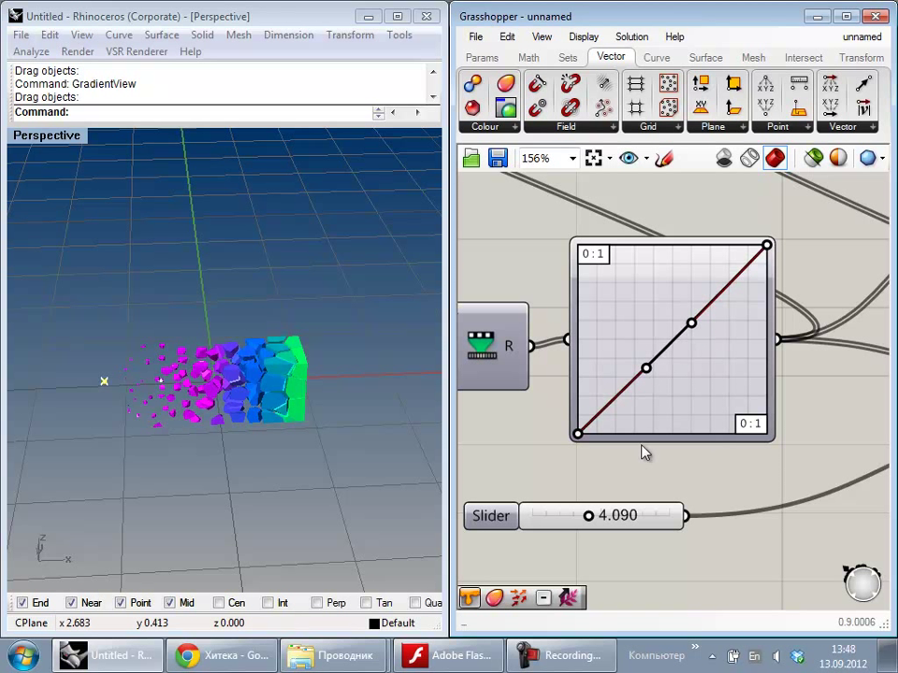
Step: Examine the rescaled cells from several angles and distances, and locate the Mesh component in the definition
{"action": "right_click_drag", "start_coordinate": [114, 403], "coordinate": [368, 421]}
{"action": "scroll", "coordinate": [215, 402], "scroll_direction": "down", "scroll_amount": 6}
{"action": "right_click_drag", "start_coordinate": [202, 402], "coordinate": [402, 426]}
{"action": "scroll", "coordinate": [200, 386], "scroll_direction": "up", "scroll_amount": 5}
{"action": "scroll", "coordinate": [301, 433], "scroll_direction": "up", "scroll_amount": 4}
{"action": "scroll", "coordinate": [322, 458], "scroll_direction": "up", "scroll_amount": 5}
{"action": "right_click_drag", "start_coordinate": [301, 456], "coordinate": [413, 392]}
{"action": "scroll", "coordinate": [194, 425], "scroll_direction": "down", "scroll_amount": 6}
{"action": "scroll", "coordinate": [197, 425], "scroll_direction": "up", "scroll_amount": 8}
{"action": "scroll", "coordinate": [280, 528], "scroll_direction": "down", "scroll_amount": 7}
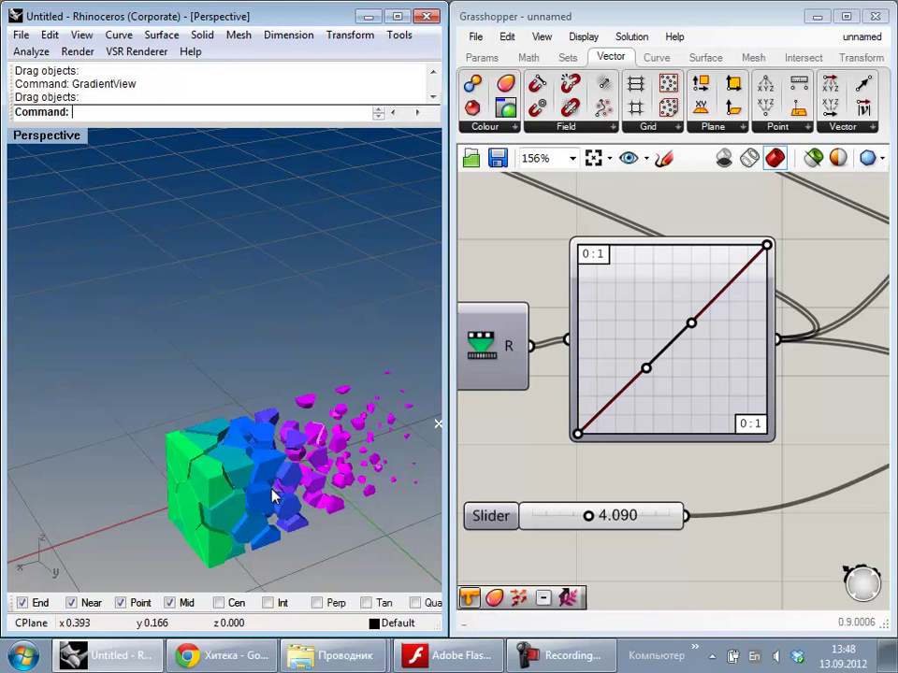
{"action": "right_click_drag", "start_coordinate": [296, 530], "coordinate": [273, 467], "text": "shift"}
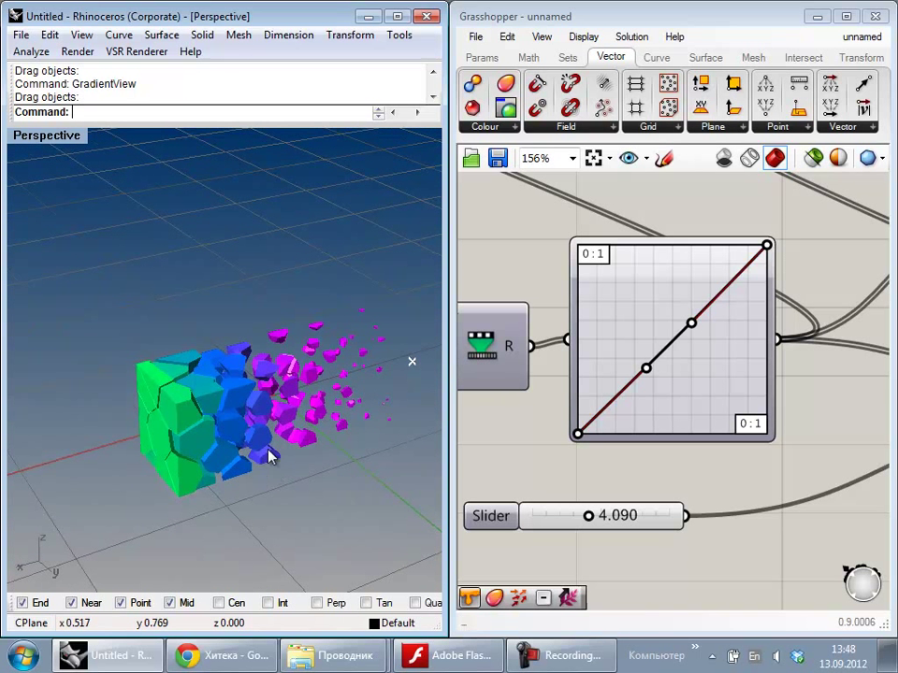
{"action": "right_click_drag", "start_coordinate": [221, 393], "coordinate": [248, 475]}
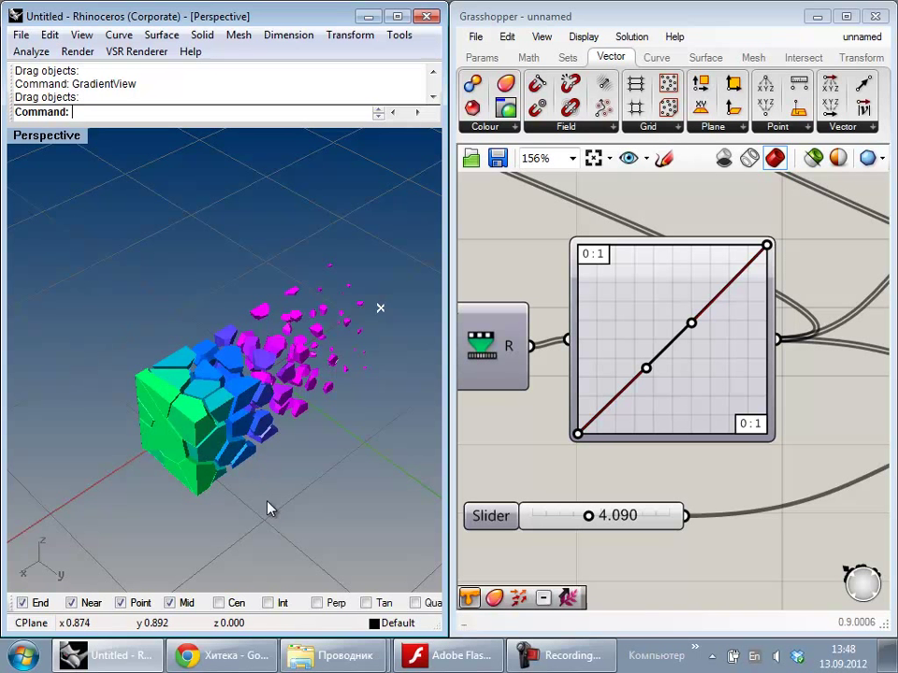
{"action": "right_click_drag", "start_coordinate": [172, 401], "coordinate": [312, 520]}
{"action": "right_click_drag", "start_coordinate": [178, 431], "coordinate": [282, 465]}
{"action": "right_click_drag", "start_coordinate": [200, 405], "coordinate": [267, 408]}
{"action": "right_click_drag", "start_coordinate": [540, 249], "coordinate": [617, 260]}
{"action": "right_click_drag", "start_coordinate": [193, 392], "coordinate": [321, 364], "text": "shift"}
{"action": "right_click_drag", "start_coordinate": [262, 371], "coordinate": [367, 402]}
{"action": "right_click_drag", "start_coordinate": [770, 272], "coordinate": [683, 303]}
{"action": "scroll", "coordinate": [665, 314], "scroll_direction": "down", "scroll_amount": 6}
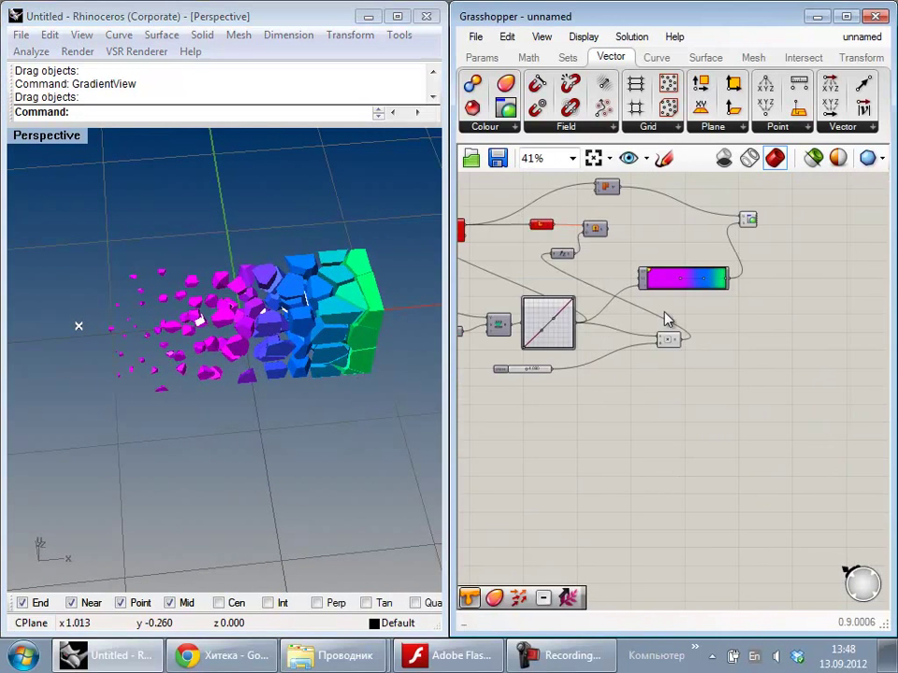
{"action": "scroll", "coordinate": [658, 317], "scroll_direction": "up", "scroll_amount": 5}
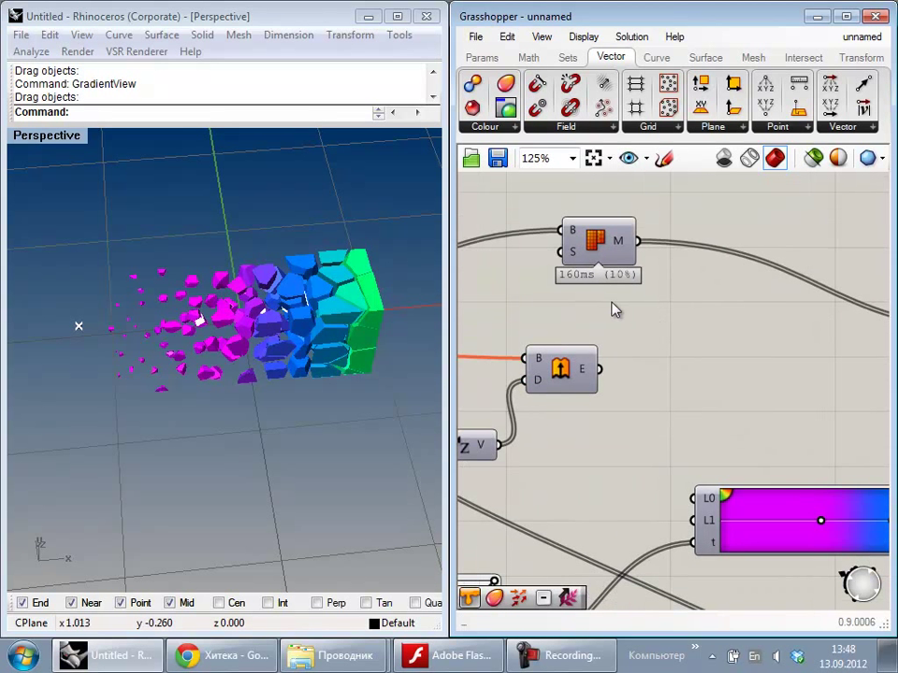
Step: Select the attractor point and move it slightly to one side of the block's small-cell end
{"action": "right_click_drag", "start_coordinate": [394, 393], "coordinate": [308, 396]}
{"action": "left_click", "coordinate": [52, 384]}
{"action": "left_click_drag", "start_coordinate": [52, 384], "coordinate": [119, 428]}
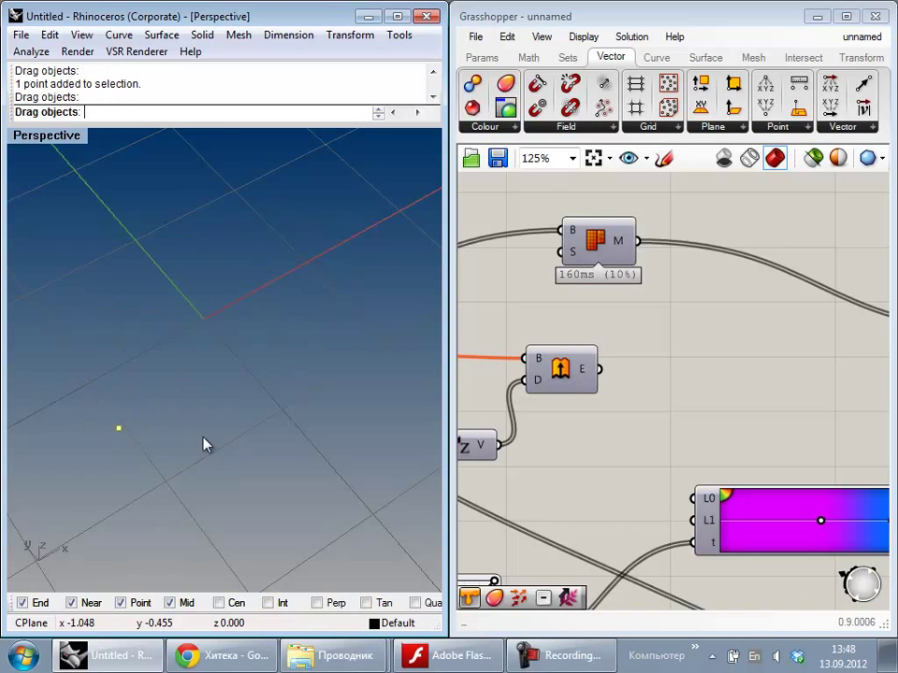
{"action": "right_click_drag", "start_coordinate": [356, 361], "coordinate": [326, 333]}
{"action": "left_click_drag", "start_coordinate": [399, 418], "coordinate": [278, 251]}
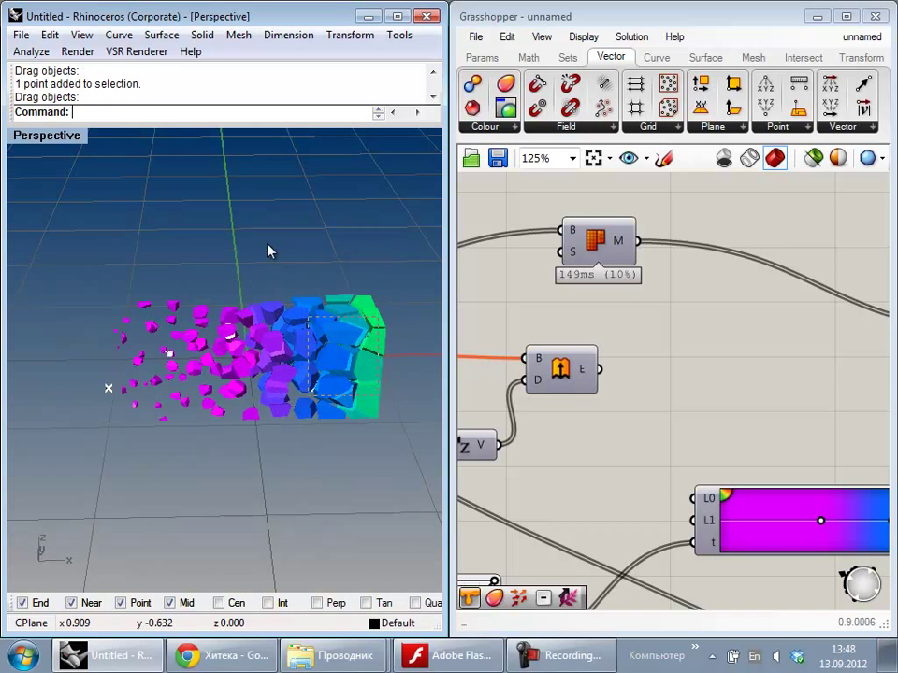
{"action": "right_click_drag", "start_coordinate": [404, 426], "coordinate": [175, 393]}
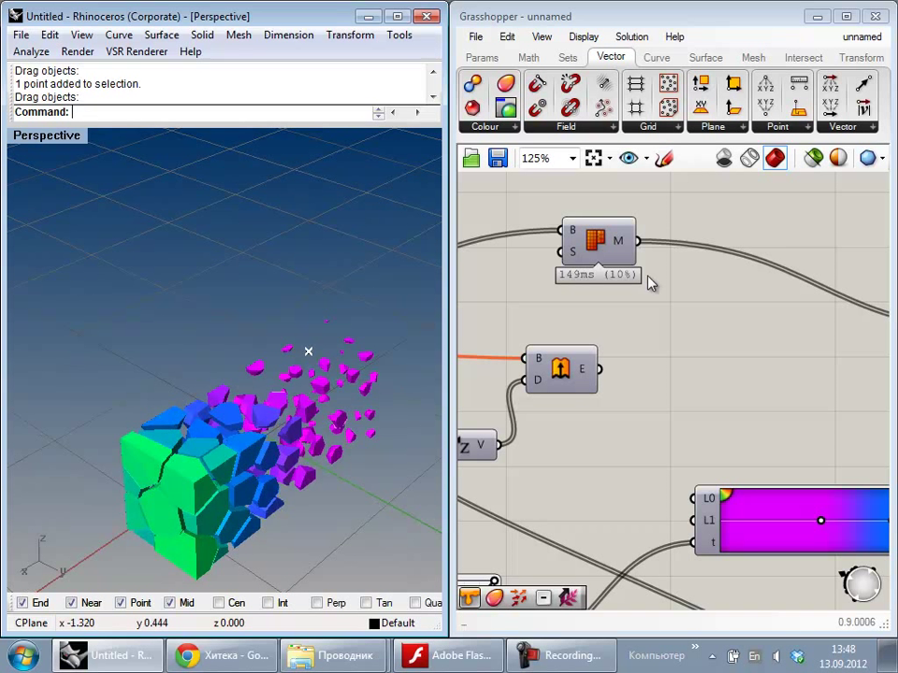
Step: Switch the Mesh component's own preview on and back off
{"action": "left_click_drag", "start_coordinate": [599, 246], "coordinate": [632, 249]}
{"action": "right_click", "coordinate": [628, 243]}
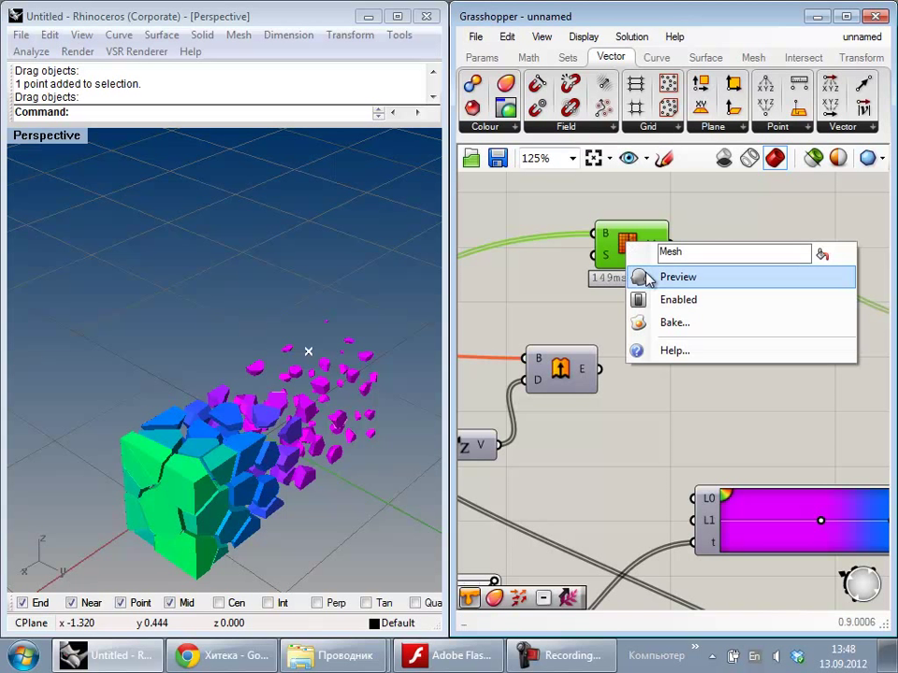
{"action": "left_click", "coordinate": [645, 275]}
{"action": "left_click", "coordinate": [634, 302]}
{"action": "left_click", "coordinate": [631, 241]}
{"action": "right_click", "coordinate": [629, 244]}
{"action": "left_click", "coordinate": [645, 277]}
Step: Bake the Mesh component's cells into the Rhino document
{"action": "right_click", "coordinate": [636, 252]}
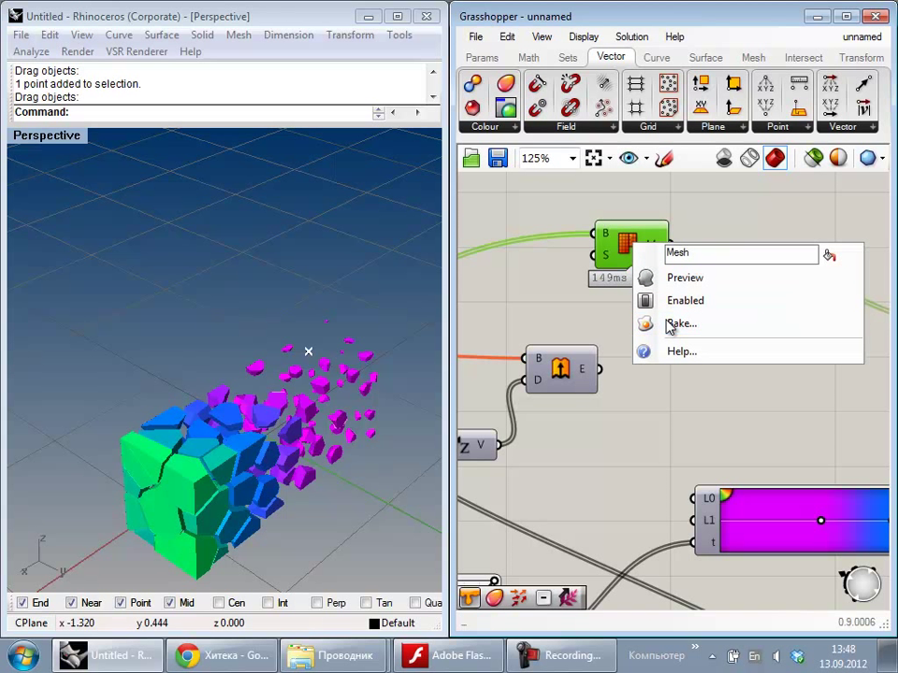
{"action": "left_click", "coordinate": [646, 323]}
{"action": "left_click", "coordinate": [683, 486]}
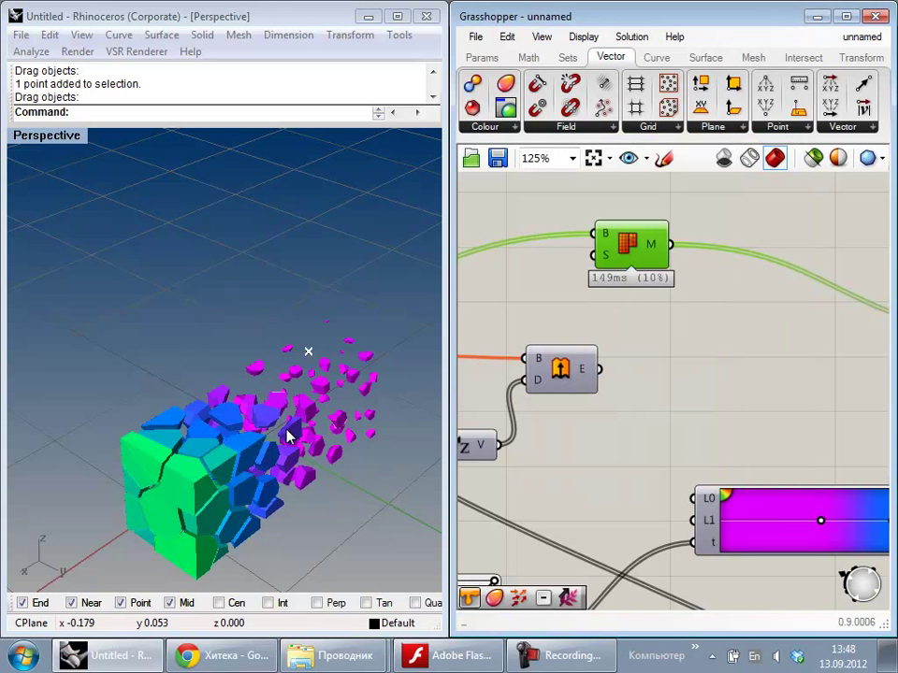
{"action": "right_click_drag", "start_coordinate": [265, 422], "coordinate": [289, 411]}
{"action": "scroll", "coordinate": [299, 461], "scroll_direction": "down", "scroll_amount": 4}
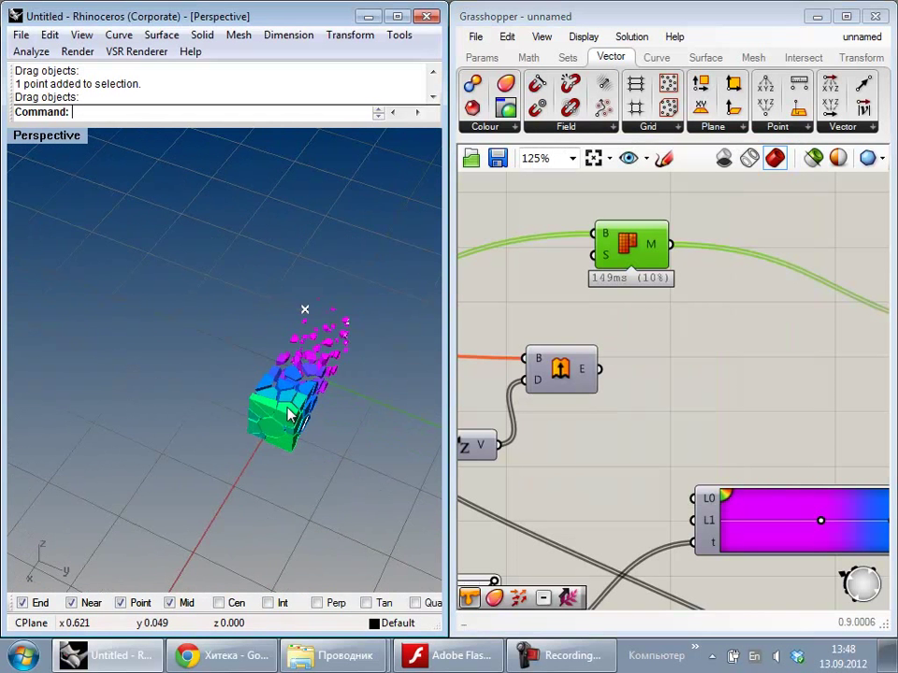
{"action": "scroll", "coordinate": [288, 412], "scroll_direction": "up", "scroll_amount": 4}
Step: Select the baked meshes without the attractor point and move them clear of the coloured preview block
{"action": "left_click", "coordinate": [289, 411]}
{"action": "left_click", "coordinate": [235, 493]}
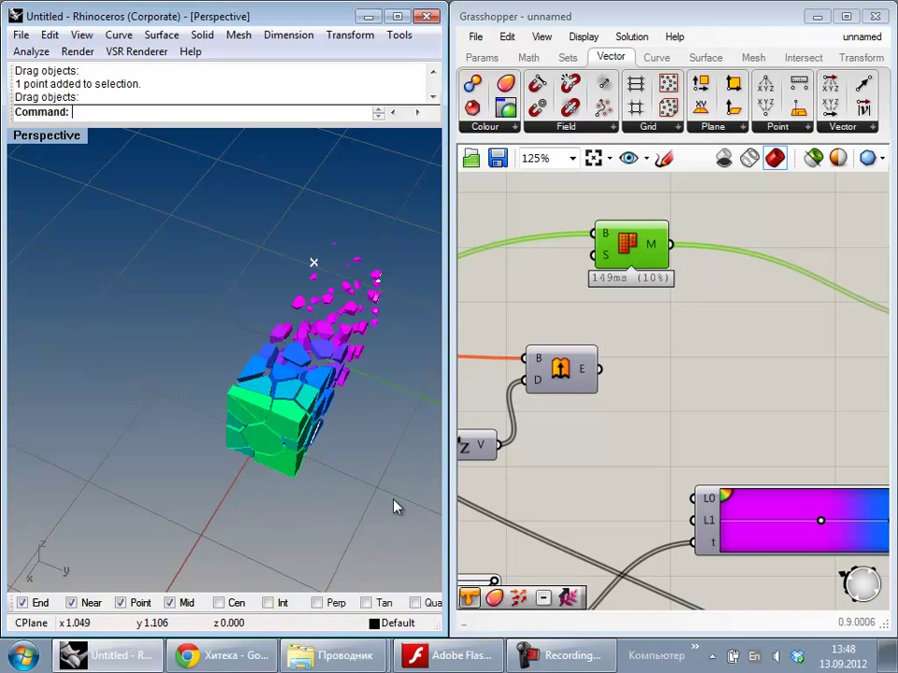
{"action": "left_click_drag", "start_coordinate": [150, 202], "coordinate": [148, 200]}
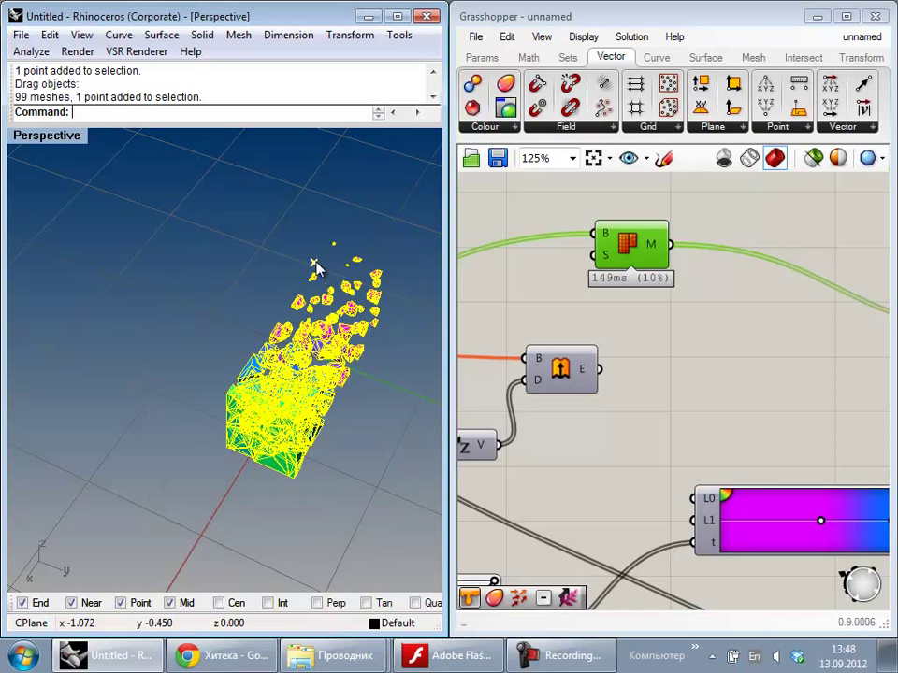
{"action": "left_click_drag", "start_coordinate": [305, 360], "coordinate": [109, 296]}
{"action": "key", "text": "Delete"}
{"action": "key", "text": "Delete"}
{"action": "right_click_drag", "start_coordinate": [127, 385], "coordinate": [266, 357]}
{"action": "right_click_drag", "start_coordinate": [95, 401], "coordinate": [214, 385], "text": "shift"}
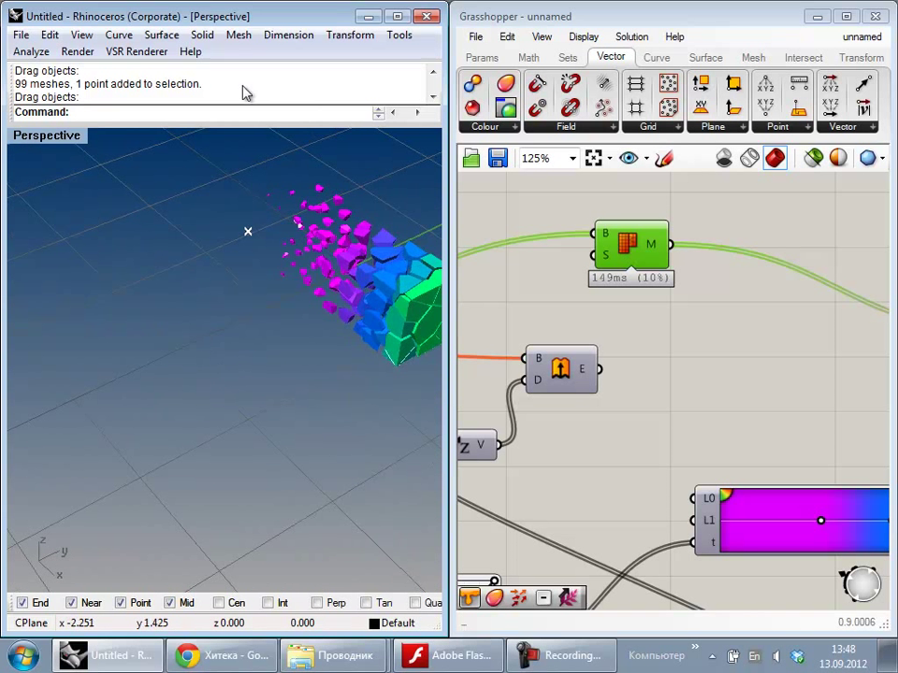
{"action": "type", "text": "Lasso"}
{"action": "left_click", "coordinate": [243, 384]}
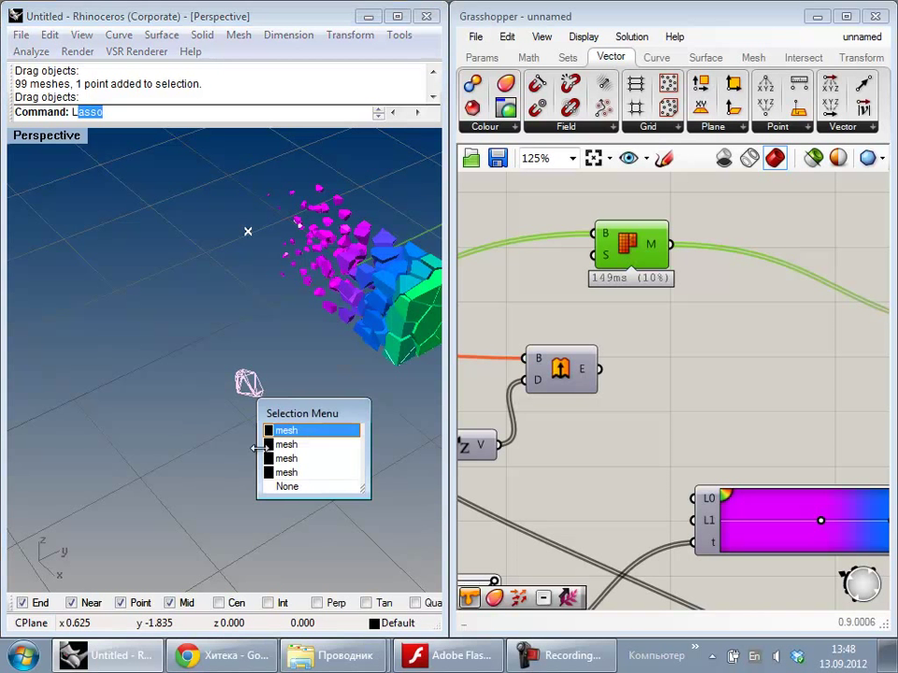
{"action": "key", "text": "Escape"}
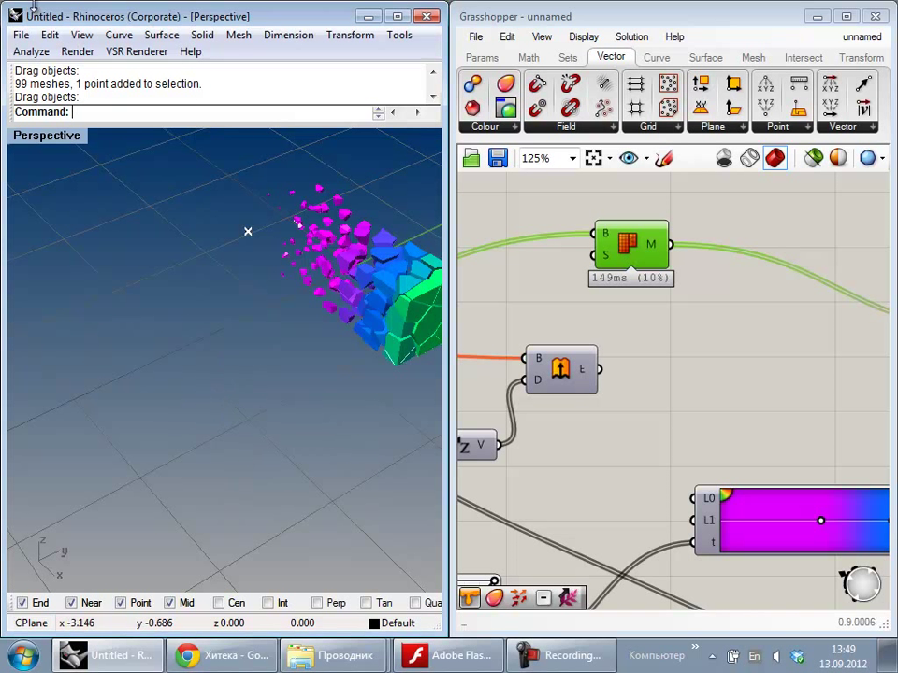
Step: Set the Perspective viewport to the Rendered display mode
{"action": "left_click", "coordinate": [76, 51]}
{"action": "mouse_move", "coordinate": [83, 37]}
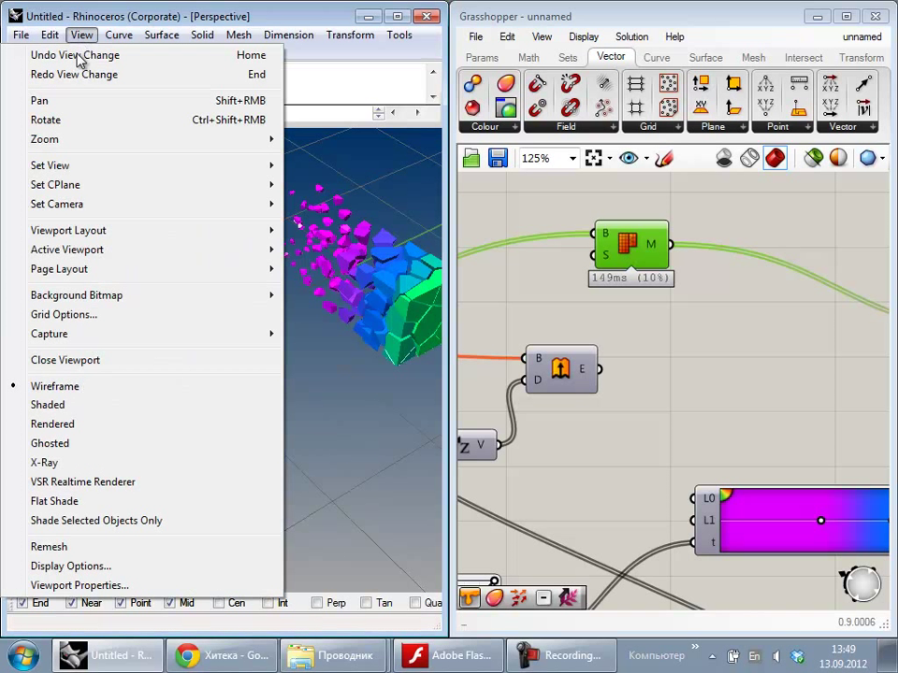
{"action": "left_click", "coordinate": [70, 425]}
{"action": "right_click_drag", "start_coordinate": [258, 374], "coordinate": [171, 438]}
{"action": "scroll", "coordinate": [135, 304], "scroll_direction": "up", "scroll_amount": 8}
{"action": "right_click_drag", "start_coordinate": [136, 304], "coordinate": [397, 374]}
{"action": "scroll", "coordinate": [367, 305], "scroll_direction": "down", "scroll_amount": 3}
Step: Pull several individual baked cells away from the solid end of the baked block
{"action": "left_click_drag", "start_coordinate": [264, 267], "coordinate": [293, 310]}
{"action": "left_click_drag", "start_coordinate": [276, 245], "coordinate": [337, 257]}
{"action": "left_click_drag", "start_coordinate": [291, 227], "coordinate": [346, 203]}
{"action": "left_click_drag", "start_coordinate": [250, 204], "coordinate": [261, 183]}
{"action": "left_click_drag", "start_coordinate": [286, 238], "coordinate": [315, 243]}
{"action": "left_click", "coordinate": [292, 342]}
Step: Examine the baked block with its pulled-out cells from several angles
{"action": "right_click_drag", "start_coordinate": [256, 305], "coordinate": [432, 245]}
{"action": "scroll", "coordinate": [245, 332], "scroll_direction": "down", "scroll_amount": 6}
{"action": "right_click_drag", "start_coordinate": [182, 329], "coordinate": [229, 365]}
{"action": "right_click_drag", "start_coordinate": [290, 528], "coordinate": [365, 527]}
{"action": "scroll", "coordinate": [221, 372], "scroll_direction": "up", "scroll_amount": 8}
{"action": "right_click_drag", "start_coordinate": [141, 384], "coordinate": [259, 456]}
{"action": "scroll", "coordinate": [322, 330], "scroll_direction": "down", "scroll_amount": 8}
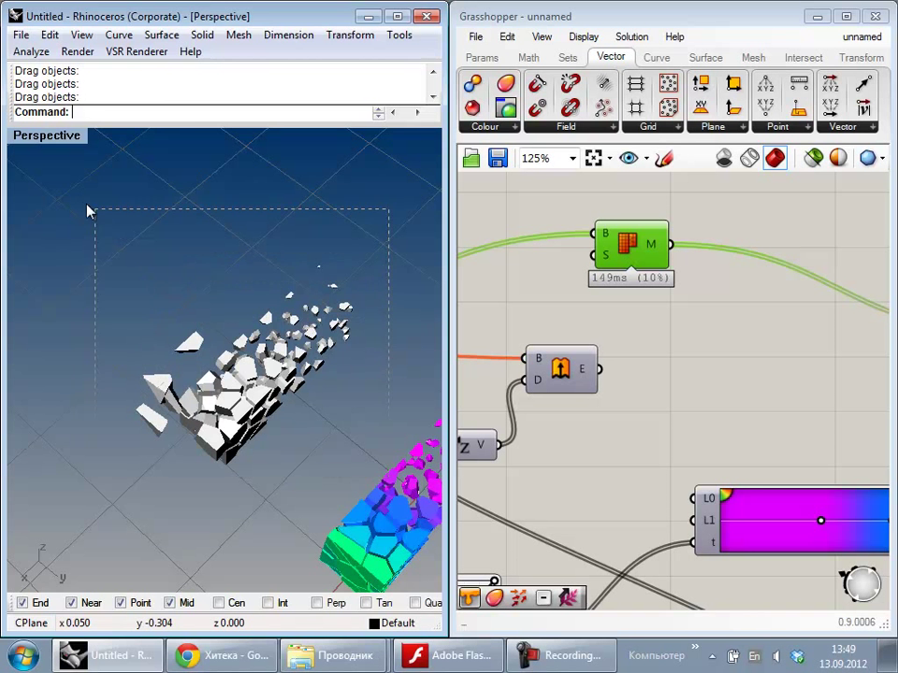
Step: Select all the baked cell meshes and review the file formats available for exporting the selection
{"action": "left_click_drag", "start_coordinate": [87, 205], "coordinate": [88, 206]}
{"action": "left_click", "coordinate": [142, 248]}
{"action": "scroll", "coordinate": [237, 374], "scroll_direction": "up", "scroll_amount": 5}
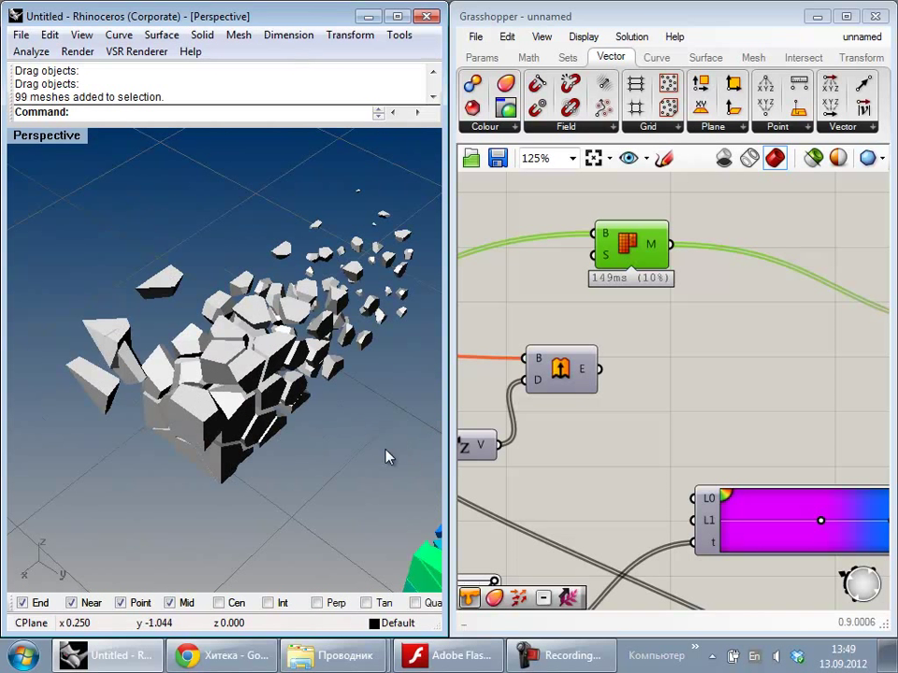
{"action": "left_click_drag", "start_coordinate": [430, 507], "coordinate": [49, 128]}
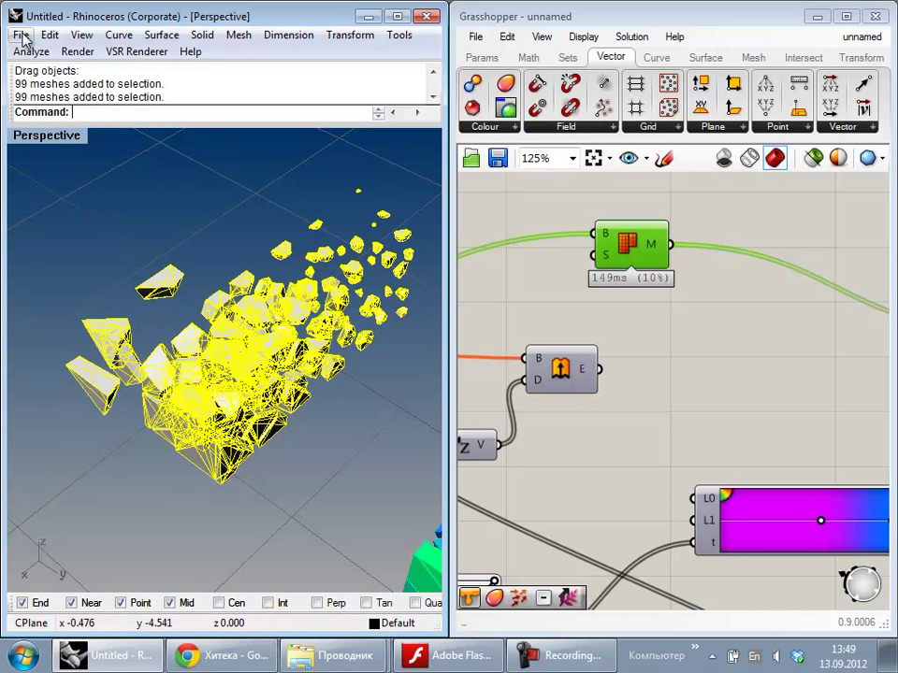
{"action": "left_click", "coordinate": [20, 35]}
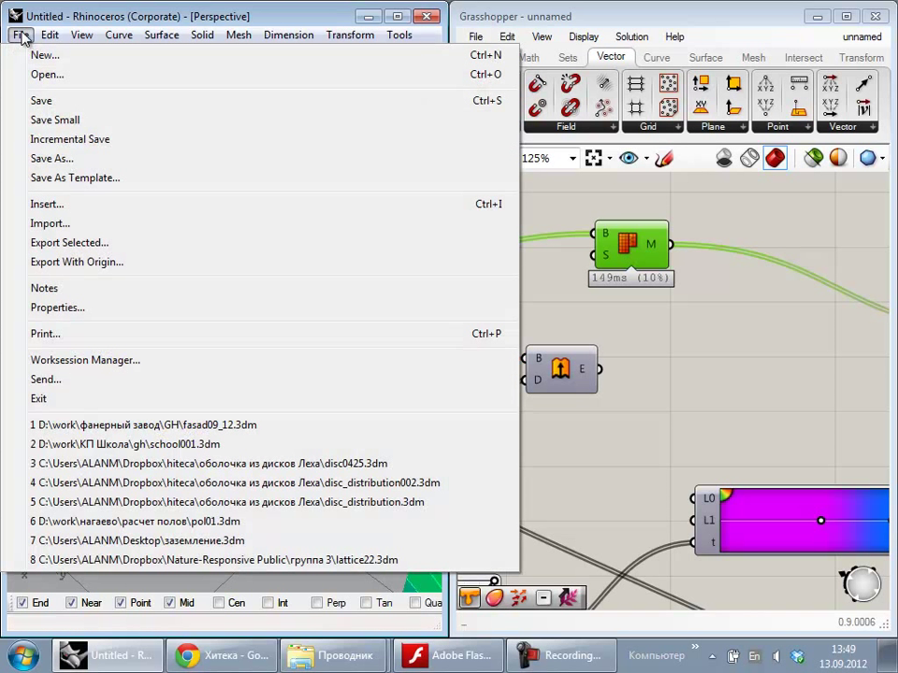
{"action": "left_click", "coordinate": [82, 245]}
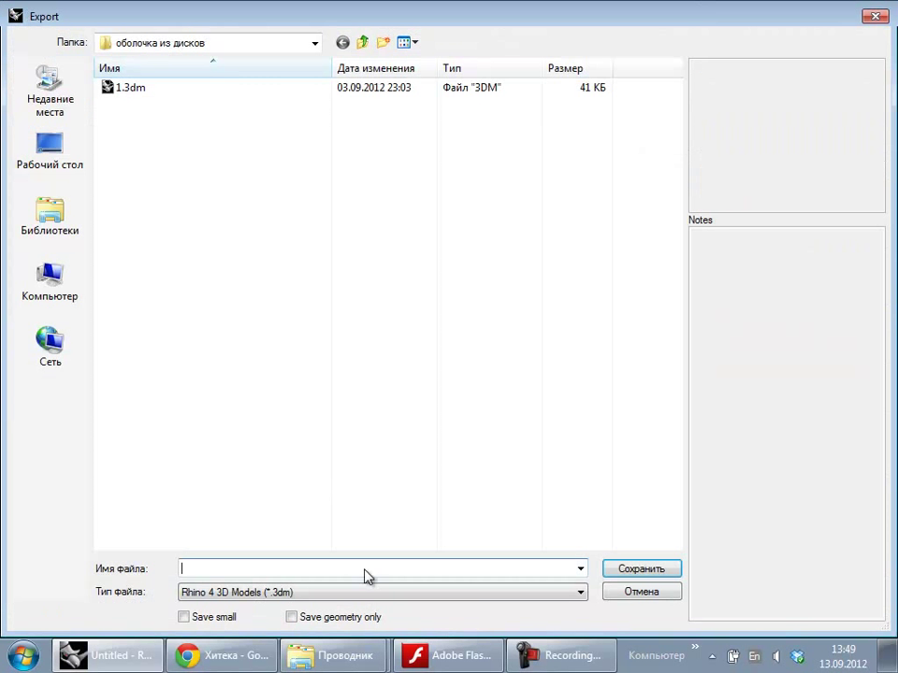
{"action": "left_click", "coordinate": [493, 592]}
{"action": "left_click_drag", "start_coordinate": [586, 408], "coordinate": [587, 451]}
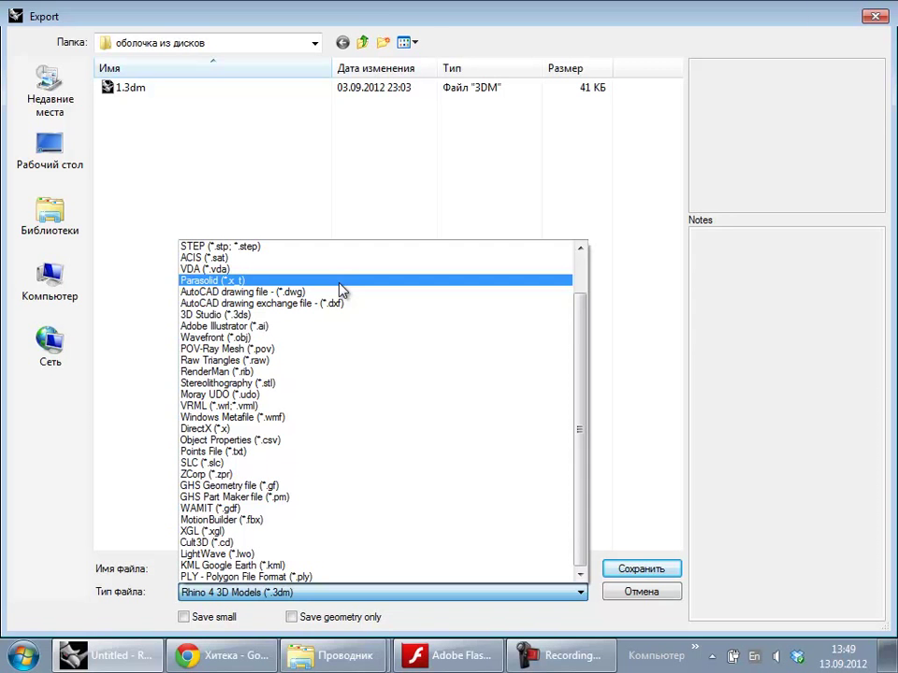
{"action": "key", "text": "Escape"}
{"action": "key", "text": "Escape"}
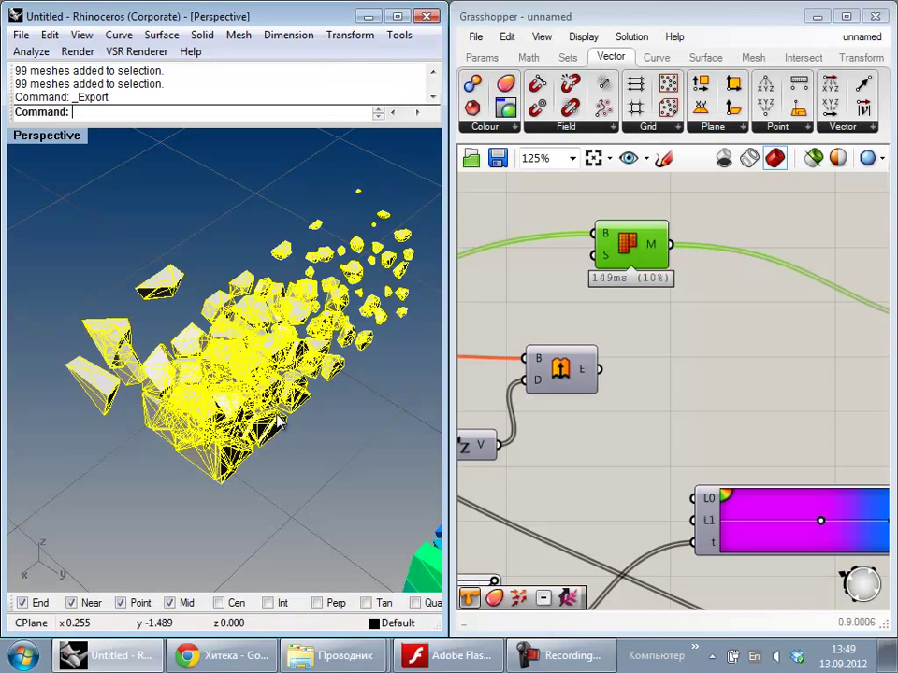
Step: Delete all the baked cell meshes, keeping the coloured preview block and the attractor point
{"action": "key", "text": "Escape"}
{"action": "right_click_drag", "start_coordinate": [195, 374], "coordinate": [181, 431]}
{"action": "scroll", "coordinate": [285, 457], "scroll_direction": "down", "scroll_amount": 6}
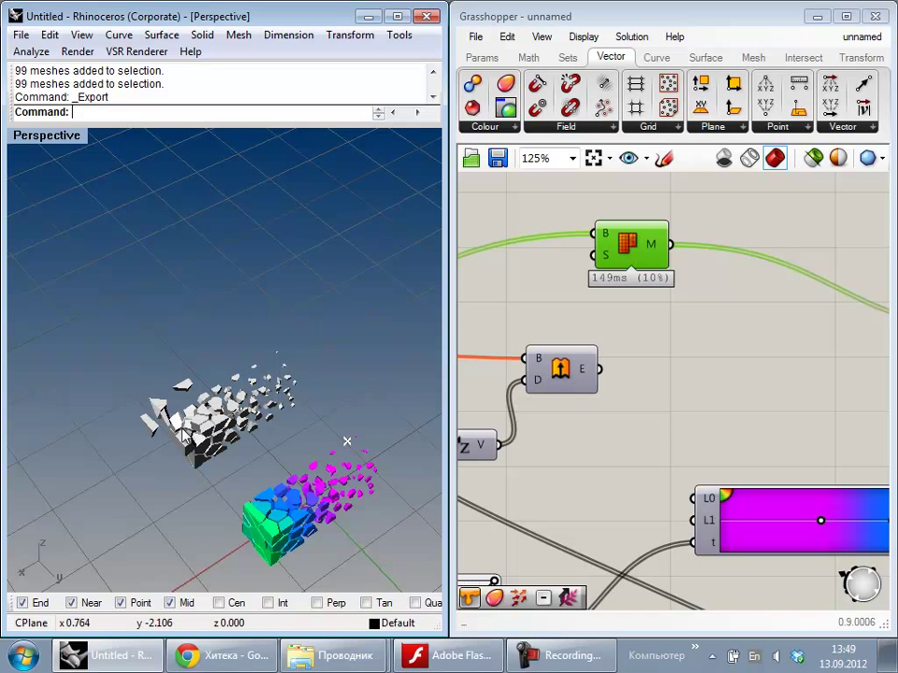
{"action": "right_click_drag", "start_coordinate": [240, 446], "coordinate": [305, 458]}
{"action": "left_click_drag", "start_coordinate": [307, 460], "coordinate": [144, 269]}
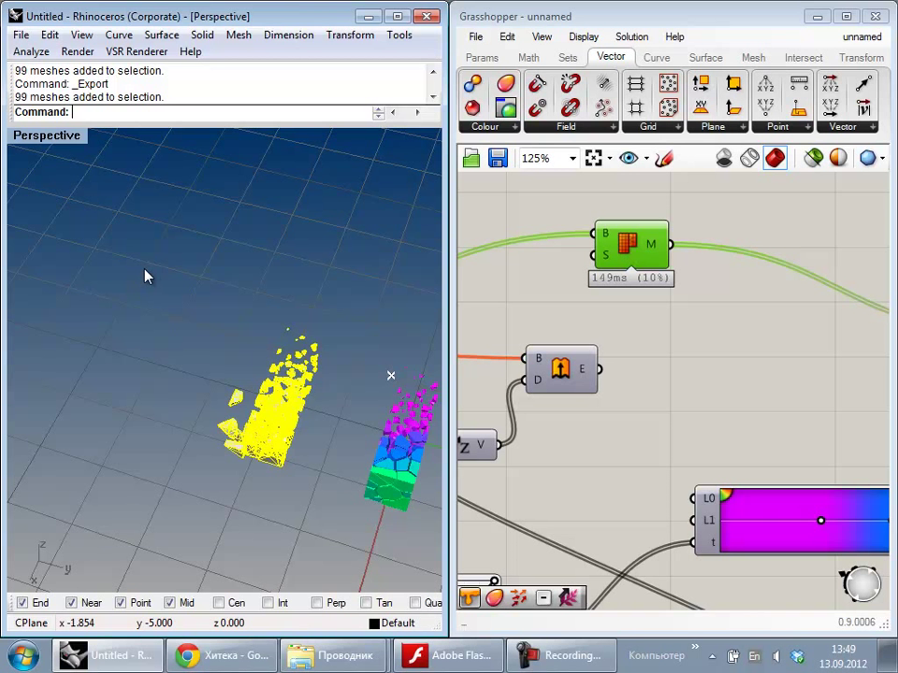
{"action": "key", "text": "Delete"}
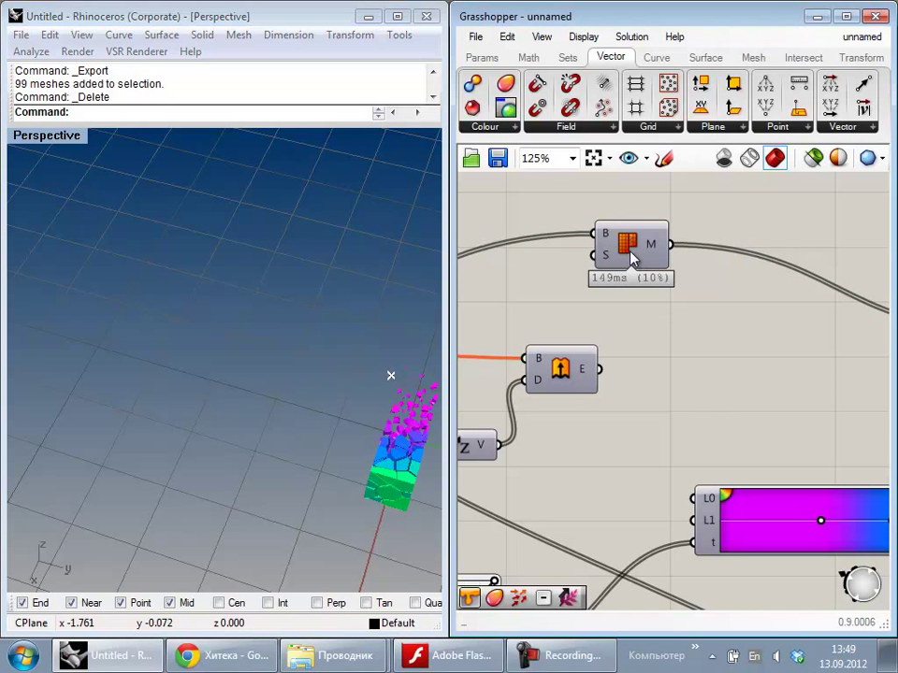
Step: Delete the two unused components fed by the box from the Grasshopper definition
{"action": "left_click_drag", "start_coordinate": [633, 260], "coordinate": [664, 291]}
{"action": "left_click", "coordinate": [671, 318]}
{"action": "right_click_drag", "start_coordinate": [395, 474], "coordinate": [219, 440], "text": "shift"}
{"action": "scroll", "coordinate": [219, 440], "scroll_direction": "up", "scroll_amount": 4}
{"action": "right_click_drag", "start_coordinate": [656, 428], "coordinate": [705, 434]}
{"action": "scroll", "coordinate": [698, 436], "scroll_direction": "down", "scroll_amount": 8}
{"action": "right_click_drag", "start_coordinate": [604, 418], "coordinate": [686, 433]}
{"action": "scroll", "coordinate": [683, 434], "scroll_direction": "up", "scroll_amount": 3}
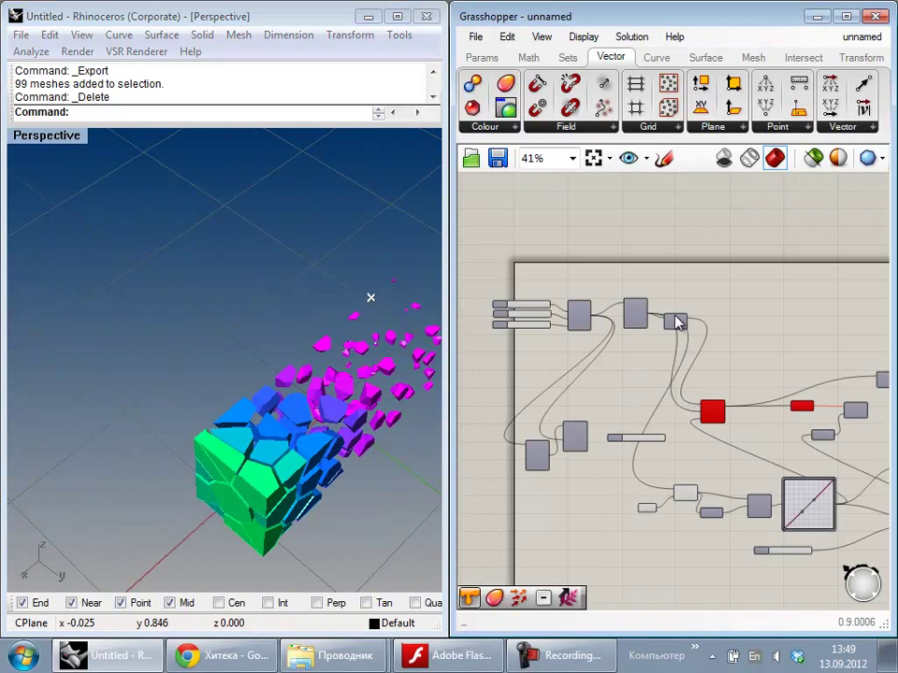
{"action": "scroll", "coordinate": [673, 399], "scroll_direction": "up", "scroll_amount": 4}
{"action": "right_click_drag", "start_coordinate": [466, 486], "coordinate": [597, 429]}
{"action": "scroll", "coordinate": [597, 514], "scroll_direction": "down", "scroll_amount": 4}
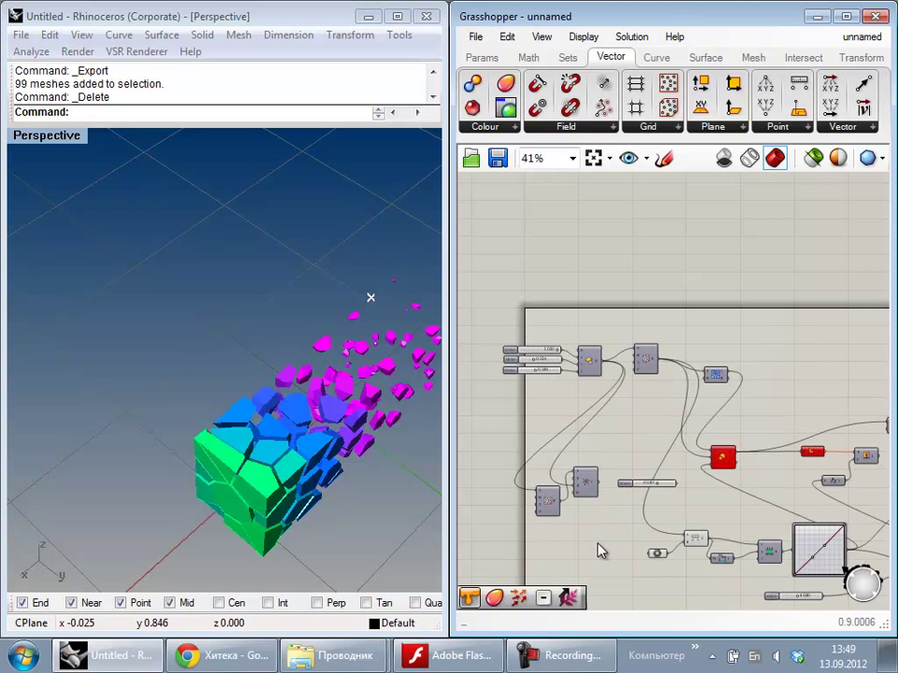
{"action": "left_click_drag", "start_coordinate": [599, 541], "coordinate": [520, 446]}
{"action": "key", "text": "Delete"}
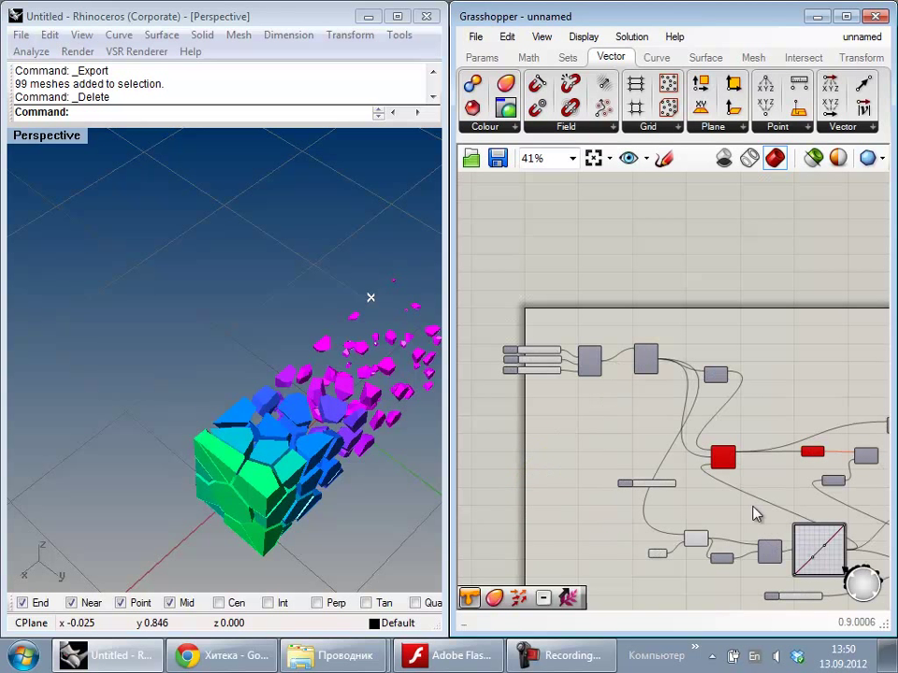
Step: Delete the unconnected number slider lying between the box and the Scale component
{"action": "scroll", "coordinate": [674, 484], "scroll_direction": "up", "scroll_amount": 4}
{"action": "left_click", "coordinate": [564, 484]}
{"action": "key", "text": "Delete"}
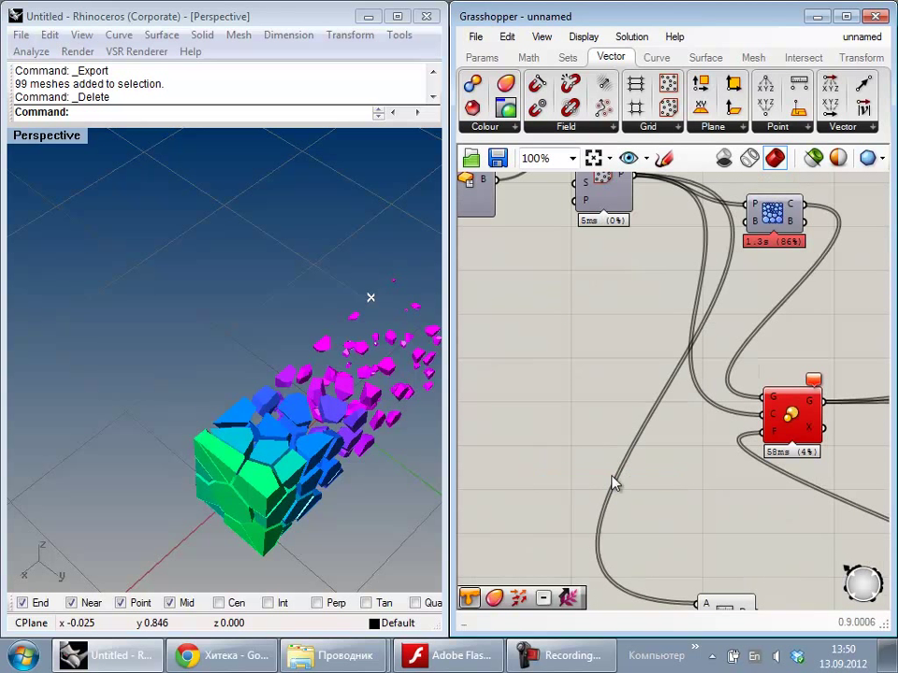
{"action": "scroll", "coordinate": [642, 401], "scroll_direction": "down", "scroll_amount": 5}
{"action": "left_click_drag", "start_coordinate": [585, 314], "coordinate": [589, 310]}
{"action": "left_click", "coordinate": [597, 362]}
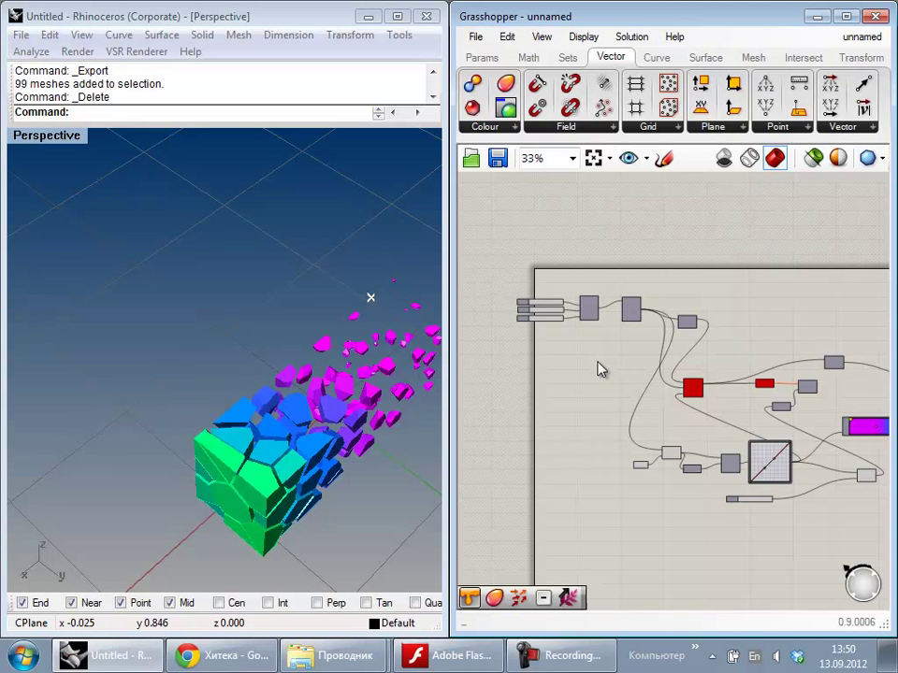
Step: Select the entire Voronoi definition and disable all of its components
{"action": "right_click_drag", "start_coordinate": [645, 426], "coordinate": [577, 318]}
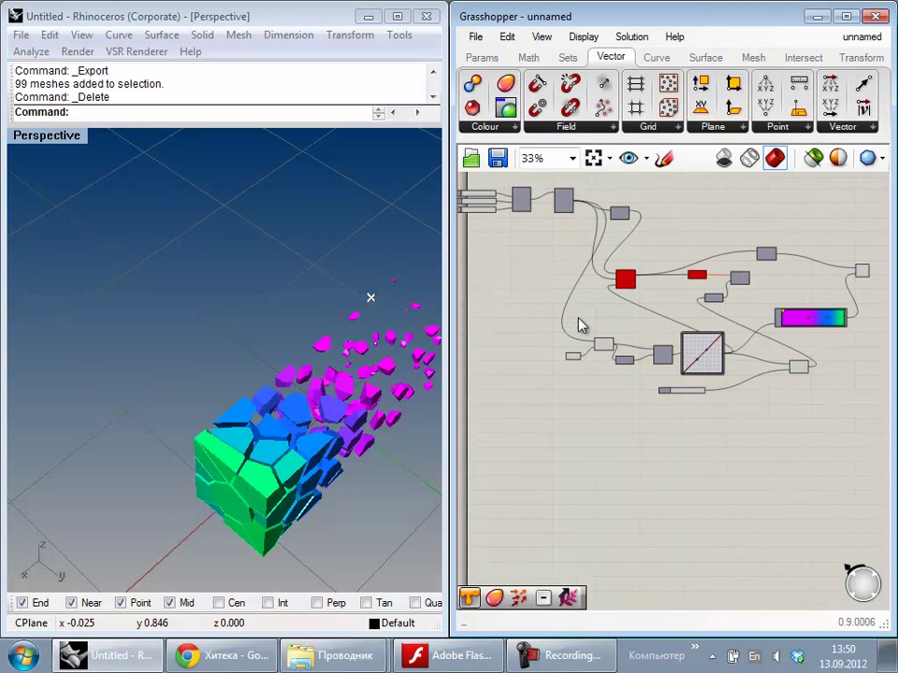
{"action": "scroll", "coordinate": [724, 384], "scroll_direction": "down", "scroll_amount": 2}
{"action": "left_click_drag", "start_coordinate": [828, 401], "coordinate": [609, 241]}
{"action": "left_click", "coordinate": [814, 500]}
{"action": "left_click_drag", "start_coordinate": [839, 443], "coordinate": [554, 234]}
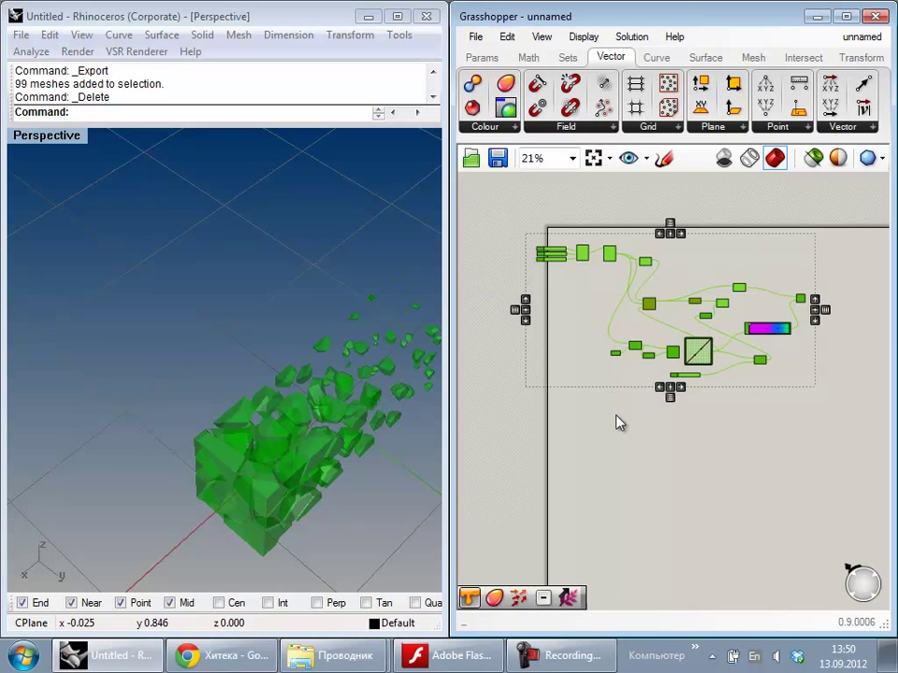
{"action": "left_click", "coordinate": [834, 437]}
{"action": "left_click_drag", "start_coordinate": [844, 449], "coordinate": [492, 212]}
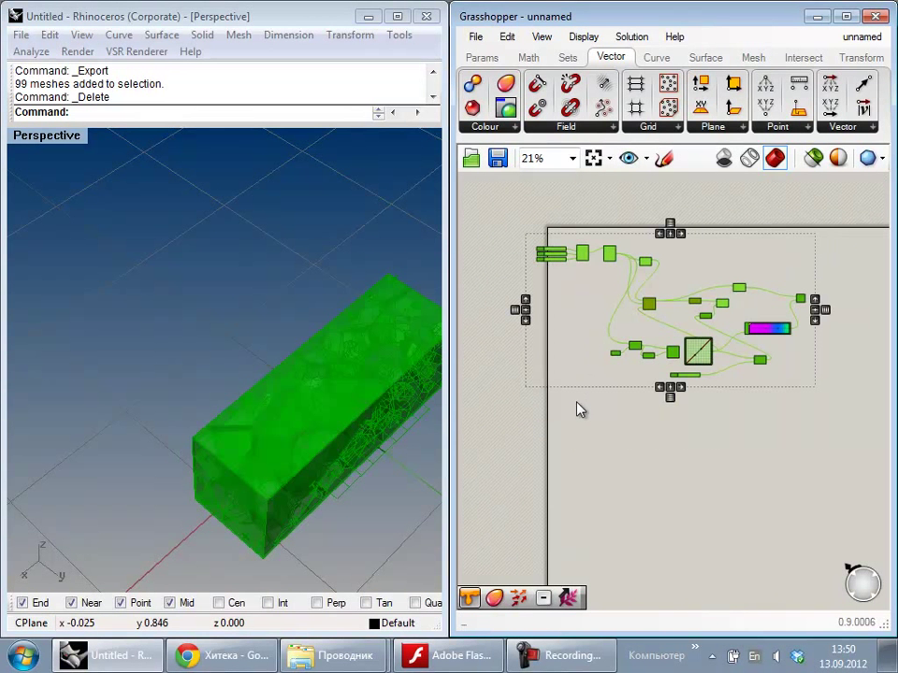
{"action": "right_click", "coordinate": [577, 409]}
{"action": "left_click", "coordinate": [615, 366]}
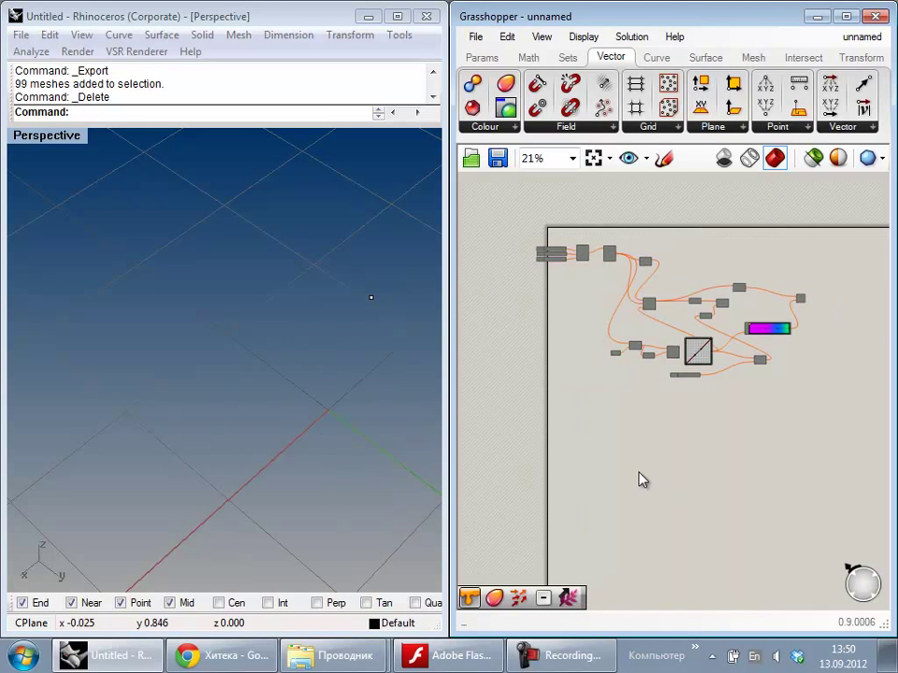
Step: Move the whole disabled definition down the canvas to clear space at the page's upper corner
{"action": "right_click_drag", "start_coordinate": [643, 446], "coordinate": [645, 421]}
{"action": "scroll", "coordinate": [678, 408], "scroll_direction": "down", "scroll_amount": 2}
{"action": "left_click_drag", "start_coordinate": [778, 414], "coordinate": [508, 205]}
{"action": "left_click_drag", "start_coordinate": [630, 298], "coordinate": [677, 489]}
Step: Place a new Populate 3D component in the cleared area and view its default points in the Perspective viewport
{"action": "scroll", "coordinate": [567, 252], "scroll_direction": "up", "scroll_amount": 6}
{"action": "right_click_drag", "start_coordinate": [692, 469], "coordinate": [544, 304]}
{"action": "right_click_drag", "start_coordinate": [587, 239], "coordinate": [678, 236]}
{"action": "left_click_drag", "start_coordinate": [667, 108], "coordinate": [644, 312]}
{"action": "left_click", "coordinate": [741, 444]}
{"action": "right_click_drag", "start_coordinate": [220, 361], "coordinate": [267, 363]}
{"action": "scroll", "coordinate": [267, 364], "scroll_direction": "down", "scroll_amount": 8}
{"action": "right_click_drag", "start_coordinate": [285, 427], "coordinate": [277, 311], "text": "shift"}
{"action": "scroll", "coordinate": [153, 298], "scroll_direction": "down", "scroll_amount": 5}
{"action": "right_click_drag", "start_coordinate": [127, 317], "coordinate": [236, 345]}
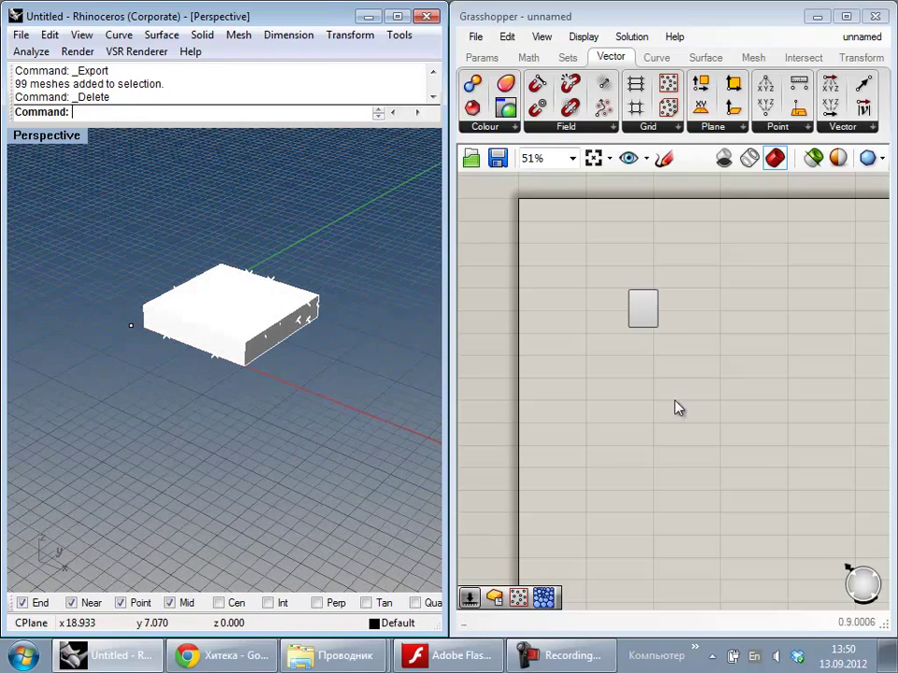
Step: Duplicate the disabled box and its three size sliders from the old definition into the cleared area below Populate 3D
{"action": "right_click_drag", "start_coordinate": [675, 405], "coordinate": [669, 330]}
{"action": "scroll", "coordinate": [659, 355], "scroll_direction": "down", "scroll_amount": 7}
{"action": "right_click_drag", "start_coordinate": [615, 420], "coordinate": [592, 405]}
{"action": "scroll", "coordinate": [658, 465], "scroll_direction": "up", "scroll_amount": 7}
{"action": "scroll", "coordinate": [658, 465], "scroll_direction": "up", "scroll_amount": 3}
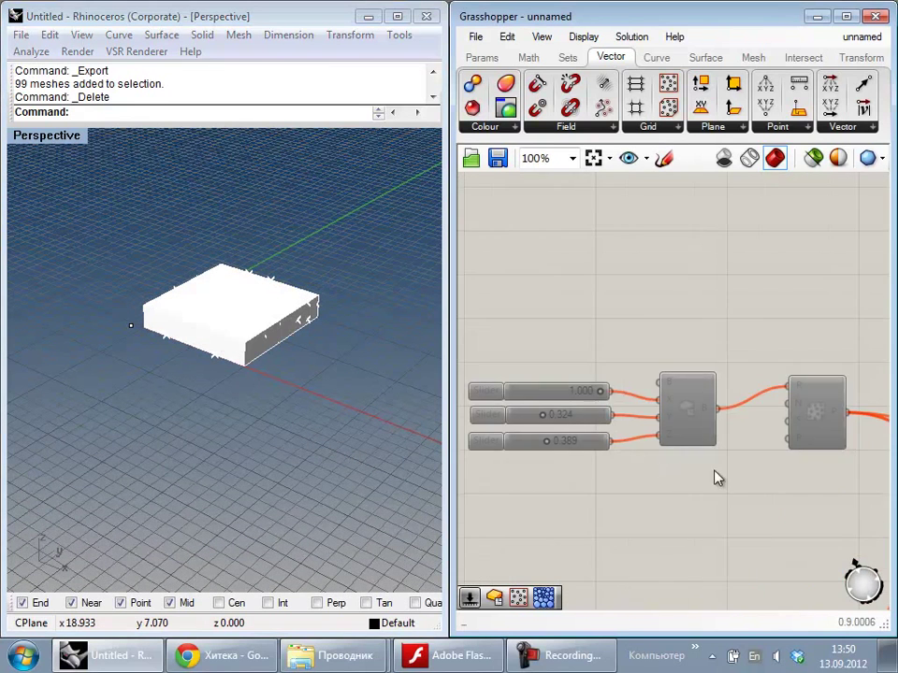
{"action": "scroll", "coordinate": [715, 471], "scroll_direction": "down", "scroll_amount": 3}
{"action": "left_click_drag", "start_coordinate": [730, 480], "coordinate": [618, 417]}
{"action": "left_click_drag", "start_coordinate": [703, 430], "coordinate": [577, 263]}
{"action": "right_click_drag", "start_coordinate": [614, 321], "coordinate": [667, 442]}
{"action": "scroll", "coordinate": [667, 441], "scroll_direction": "down", "scroll_amount": 2}
{"action": "left_click_drag", "start_coordinate": [656, 420], "coordinate": [628, 239]}
{"action": "right_click_drag", "start_coordinate": [687, 208], "coordinate": [659, 373]}
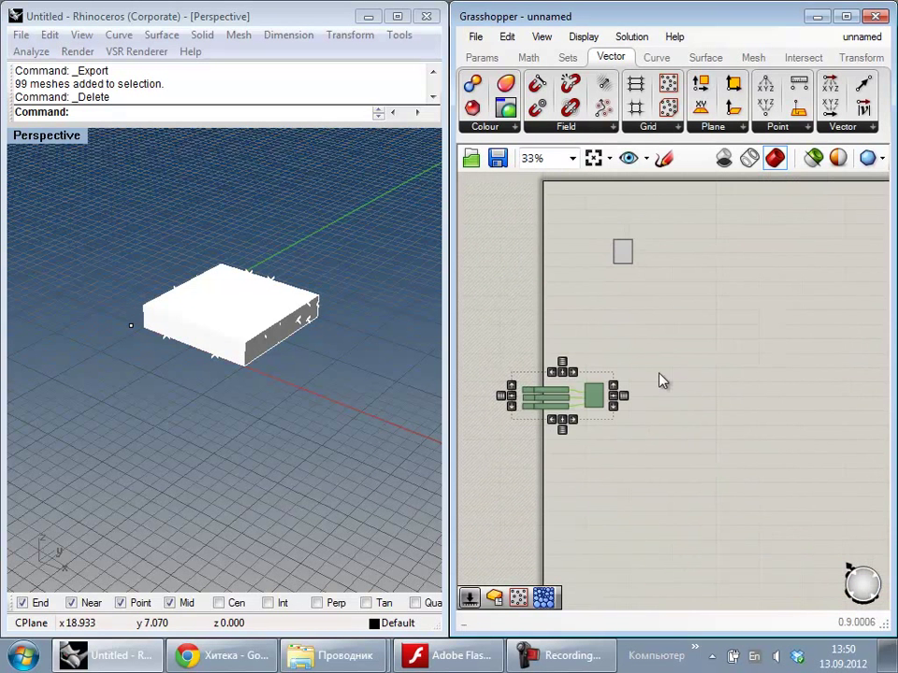
Step: Line up the copied box with Populate 3D and connect the box output to its region input
{"action": "left_click_drag", "start_coordinate": [622, 259], "coordinate": [673, 264]}
{"action": "left_click_drag", "start_coordinate": [646, 375], "coordinate": [643, 272]}
{"action": "scroll", "coordinate": [653, 281], "scroll_direction": "up", "scroll_amount": 5}
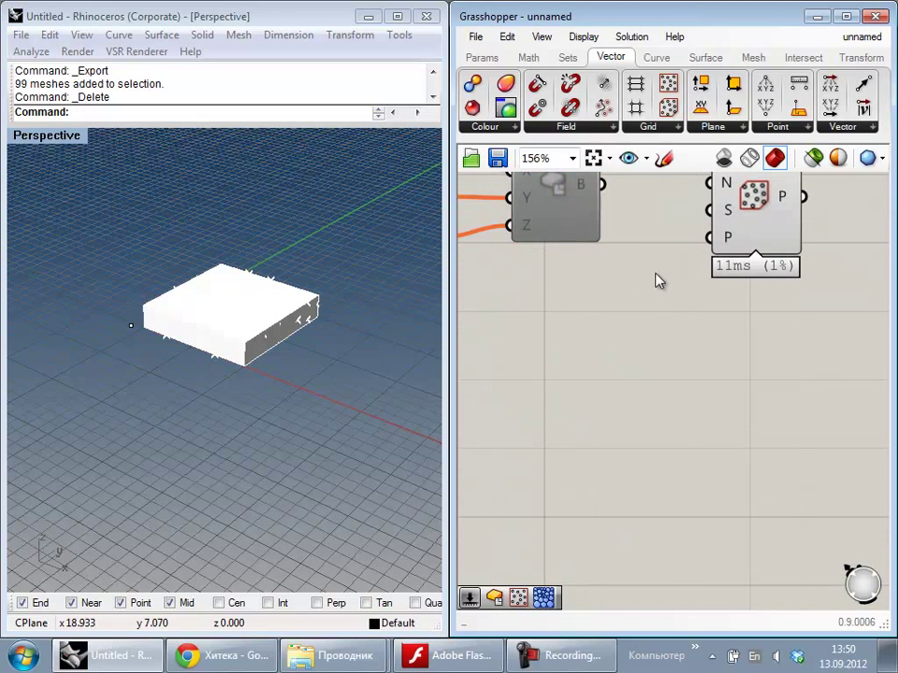
{"action": "right_click_drag", "start_coordinate": [655, 274], "coordinate": [665, 390]}
{"action": "left_click_drag", "start_coordinate": [680, 304], "coordinate": [715, 271]}
{"action": "right_click_drag", "start_coordinate": [733, 372], "coordinate": [832, 386]}
{"action": "scroll", "coordinate": [530, 462], "scroll_direction": "down", "scroll_amount": 4}
Step: Enable the copied box and its three size sliders
{"action": "left_click_drag", "start_coordinate": [616, 475], "coordinate": [495, 365]}
{"action": "middle_click", "coordinate": [550, 319]}
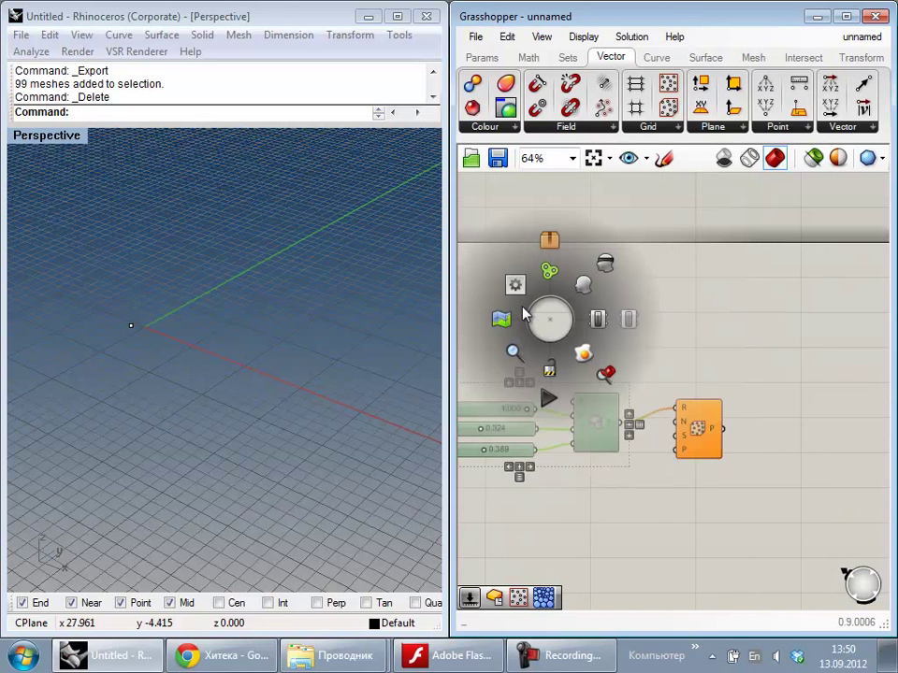
{"action": "left_click", "coordinate": [599, 319]}
{"action": "left_click", "coordinate": [726, 408]}
{"action": "right_click_drag", "start_coordinate": [726, 408], "coordinate": [745, 392]}
{"action": "right_click_drag", "start_coordinate": [100, 345], "coordinate": [141, 385]}
{"action": "scroll", "coordinate": [140, 385], "scroll_direction": "up", "scroll_amount": 8}
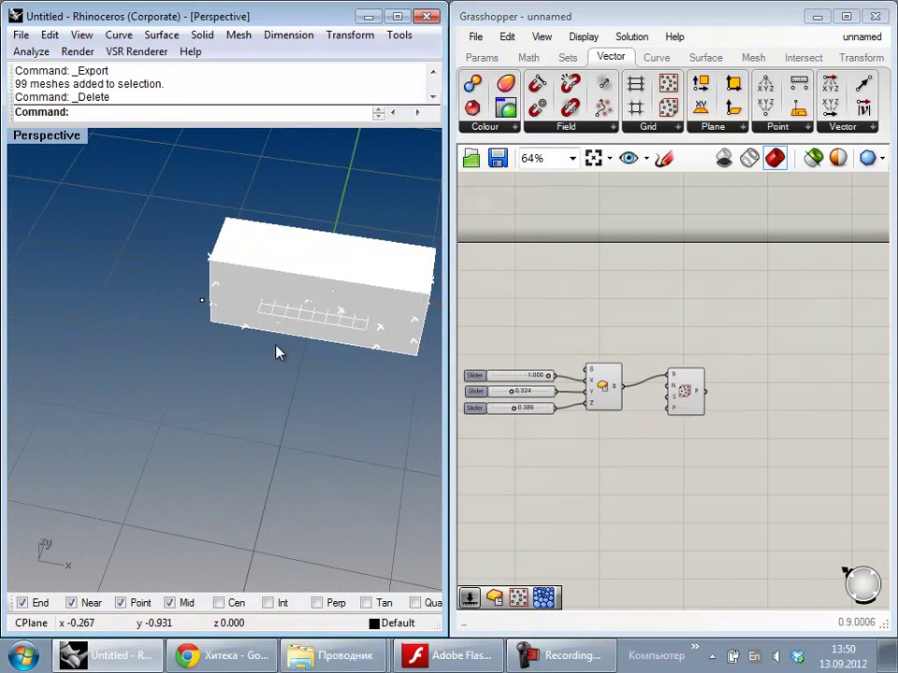
Step: Turn off the preview of the box so only the populated points are displayed
{"action": "scroll", "coordinate": [276, 347], "scroll_direction": "up", "scroll_amount": 8}
{"action": "scroll", "coordinate": [292, 335], "scroll_direction": "down", "scroll_amount": 8}
{"action": "right_click", "coordinate": [607, 394]}
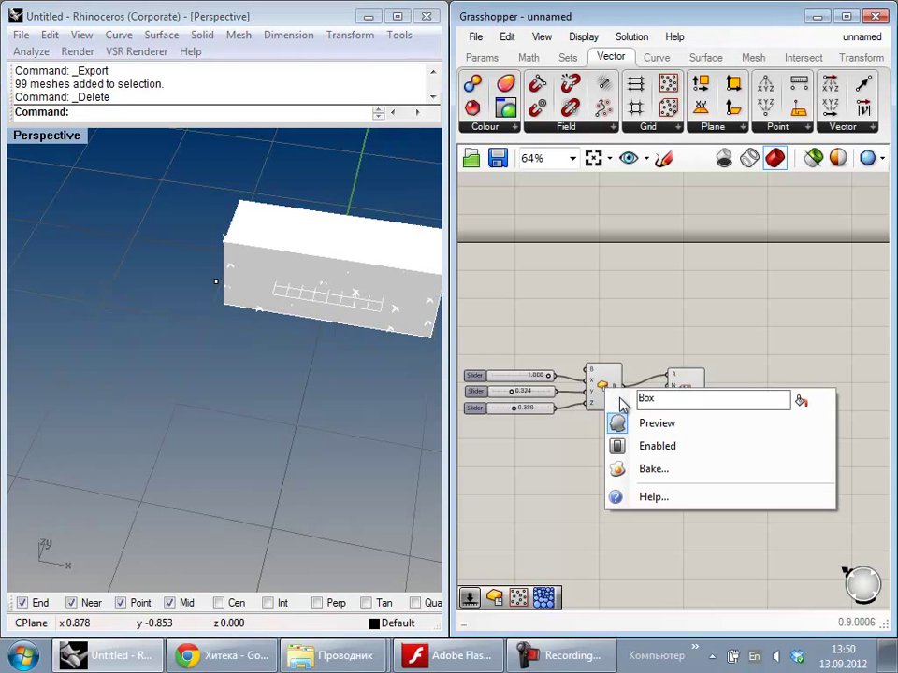
{"action": "left_click", "coordinate": [637, 424]}
{"action": "right_click_drag", "start_coordinate": [273, 319], "coordinate": [132, 421], "text": "shift"}
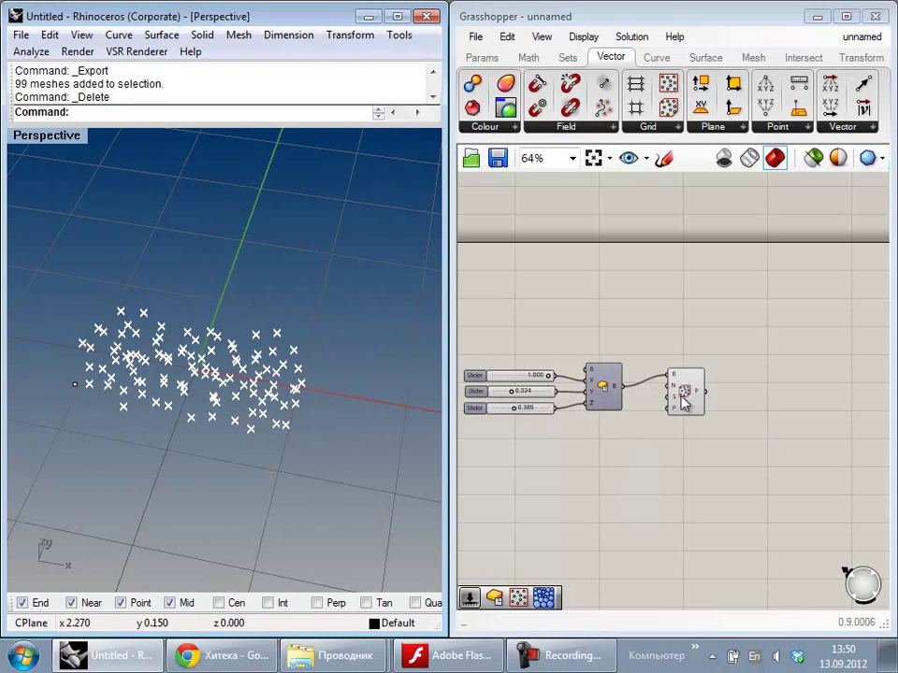
Step: Reposition the Populate 3D component closer to the box
{"action": "left_click", "coordinate": [681, 397]}
{"action": "left_click_drag", "start_coordinate": [680, 373], "coordinate": [670, 385]}
{"action": "right_click_drag", "start_coordinate": [685, 472], "coordinate": [710, 432]}
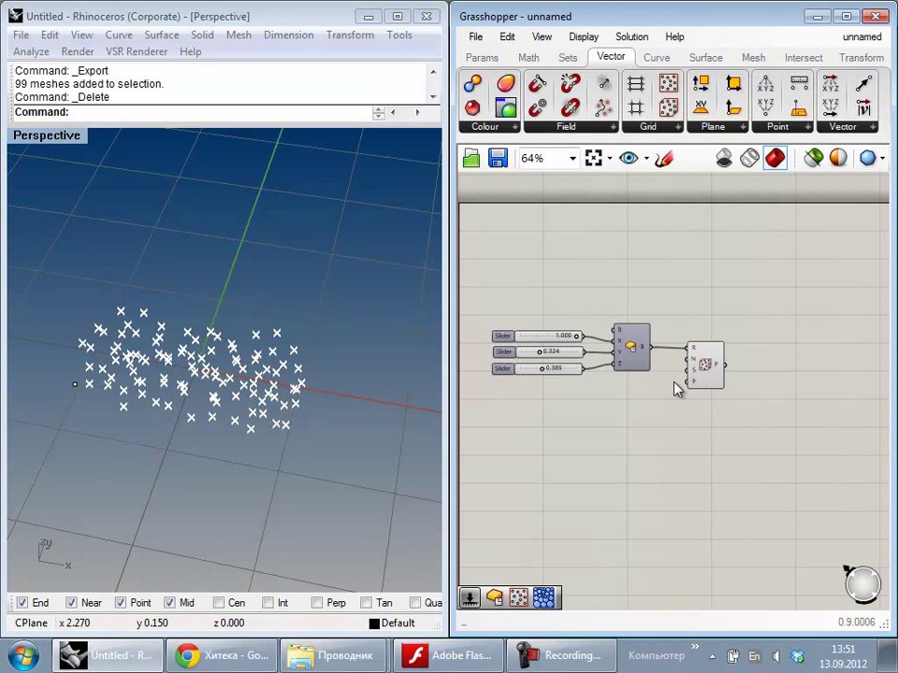
{"action": "scroll", "coordinate": [689, 375], "scroll_direction": "up", "scroll_amount": 5}
{"action": "mouse_move", "coordinate": [707, 359]}
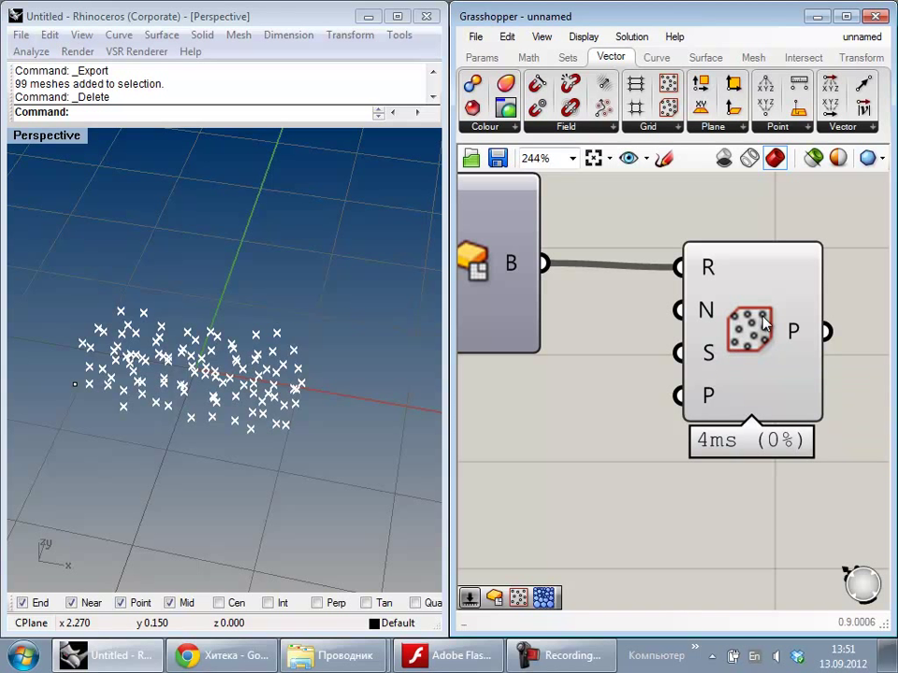
{"action": "left_click_drag", "start_coordinate": [765, 322], "coordinate": [753, 346]}
{"action": "left_click", "coordinate": [639, 493]}
{"action": "right_click", "coordinate": [658, 427]}
{"action": "left_click", "coordinate": [743, 247]}
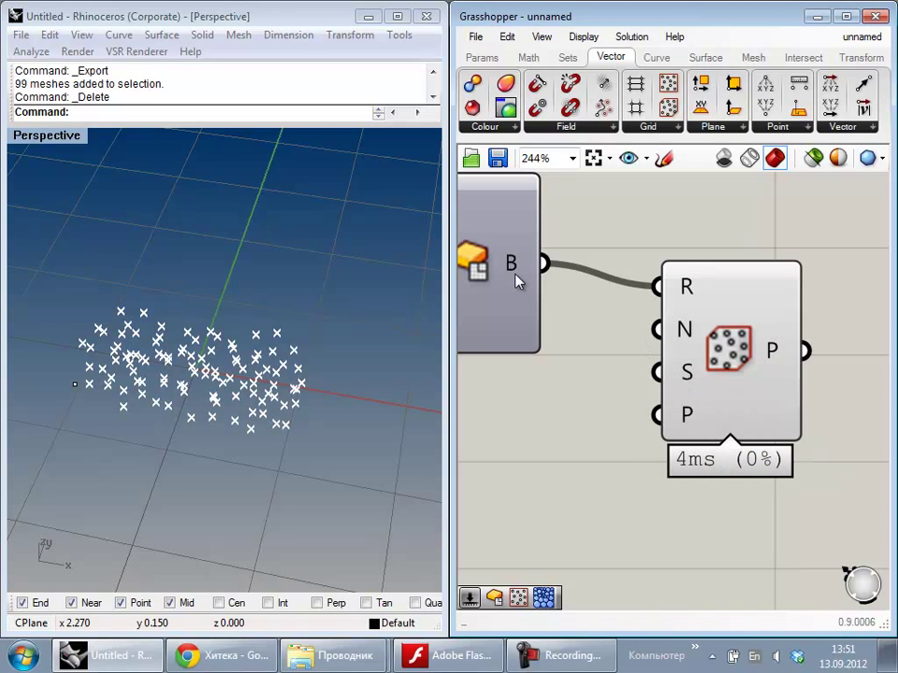
{"action": "right_click_drag", "start_coordinate": [573, 437], "coordinate": [563, 337]}
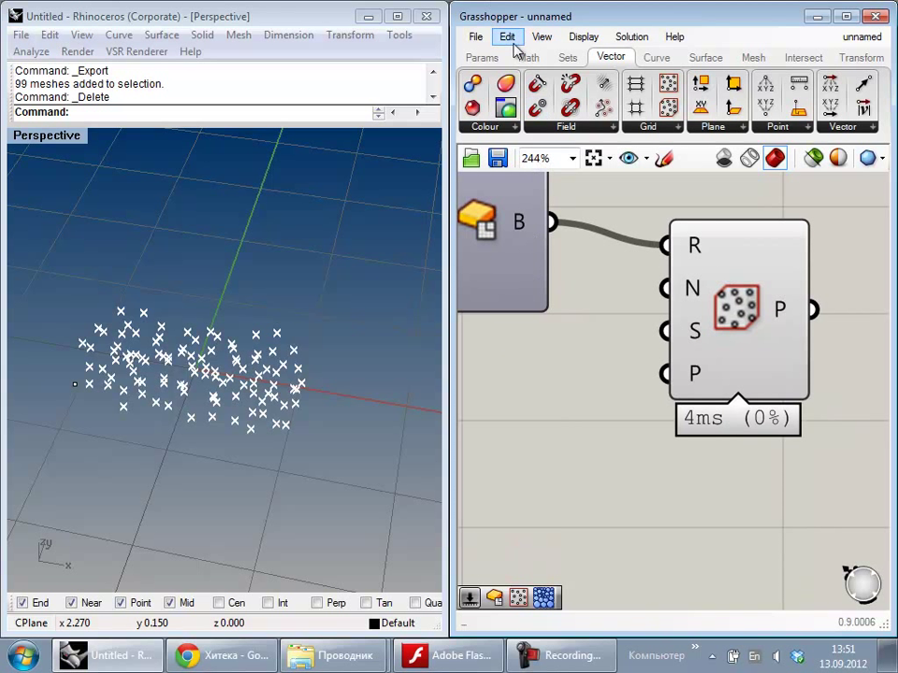
Step: Add a number slider with the value 100 and connect it to the seed input of Populate 3D
{"action": "left_click", "coordinate": [480, 57]}
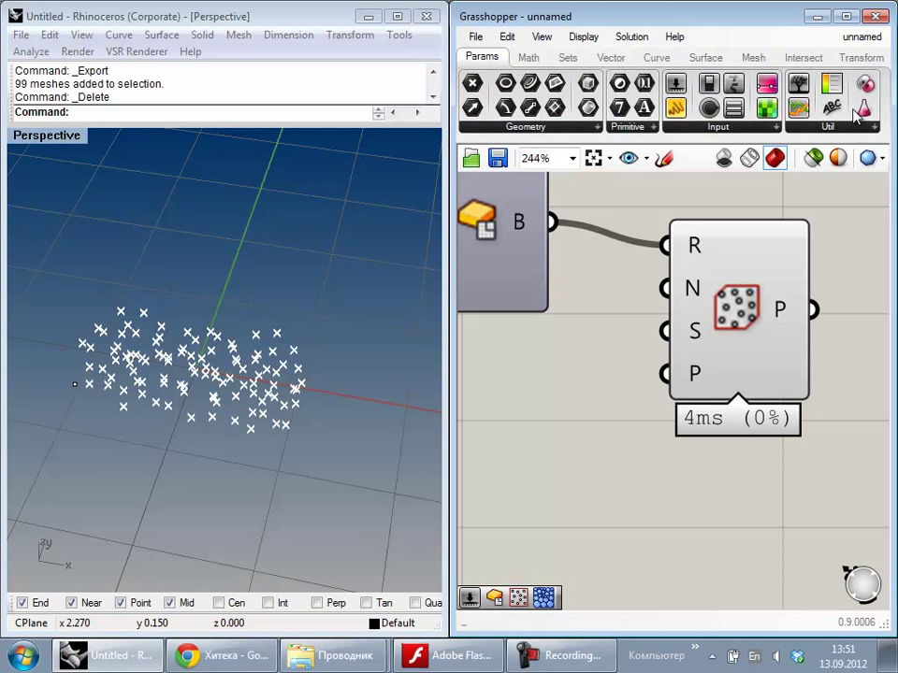
{"action": "double_click", "coordinate": [533, 404]}
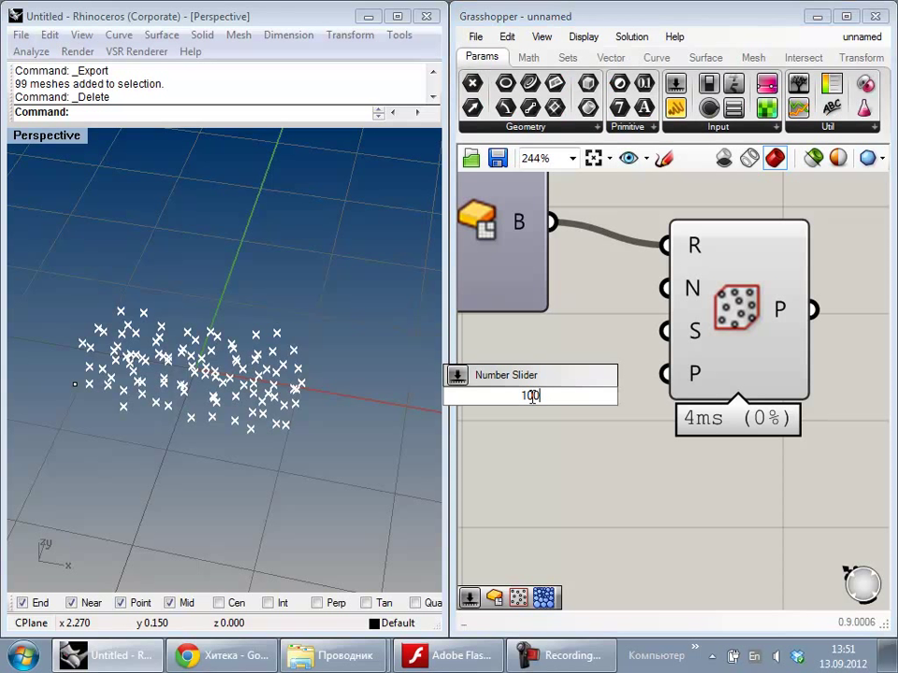
{"action": "type", "text": "100"}
{"action": "key", "text": "Return"}
{"action": "right_click_drag", "start_coordinate": [598, 460], "coordinate": [764, 464]}
{"action": "left_click_drag", "start_coordinate": [591, 413], "coordinate": [527, 421]}
{"action": "left_click", "coordinate": [625, 503]}
{"action": "left_click_drag", "start_coordinate": [830, 378], "coordinate": [831, 379]}
{"action": "mouse_move", "coordinate": [785, 405]}
{"action": "left_mouse_down"}
{"action": "mouse_move", "coordinate": [571, 408]}
{"action": "mouse_move", "coordinate": [800, 417]}
{"action": "left_mouse_up"}
{"action": "scroll", "coordinate": [605, 498], "scroll_direction": "down", "scroll_amount": 4}
{"action": "right_click_drag", "start_coordinate": [816, 538], "coordinate": [665, 415]}
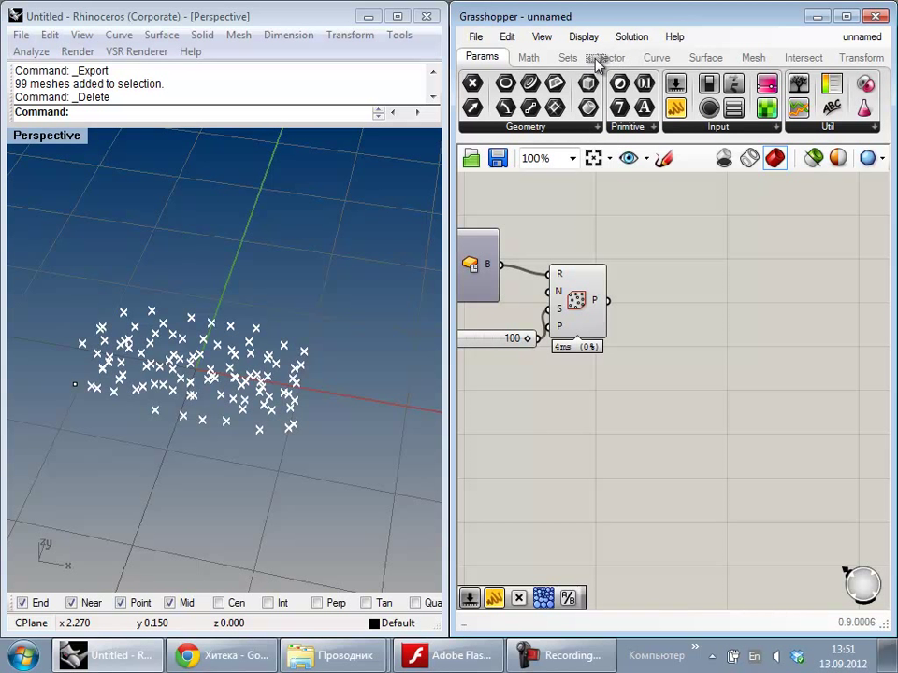
Step: Add a Random component to the canvas below Populate 3D
{"action": "left_click", "coordinate": [608, 58]}
{"action": "left_click", "coordinate": [573, 57]}
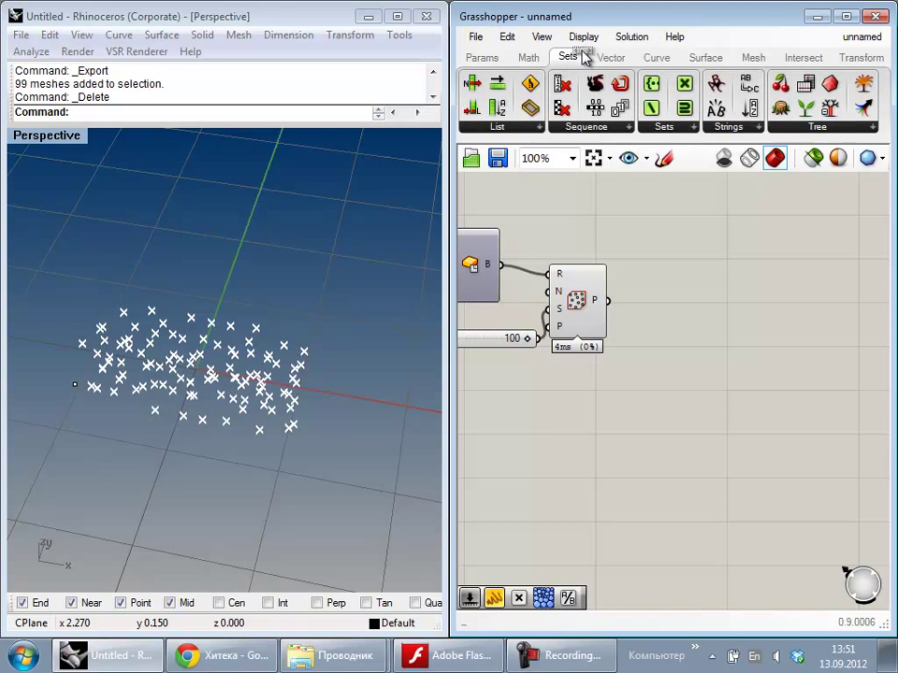
{"action": "left_click", "coordinate": [595, 124]}
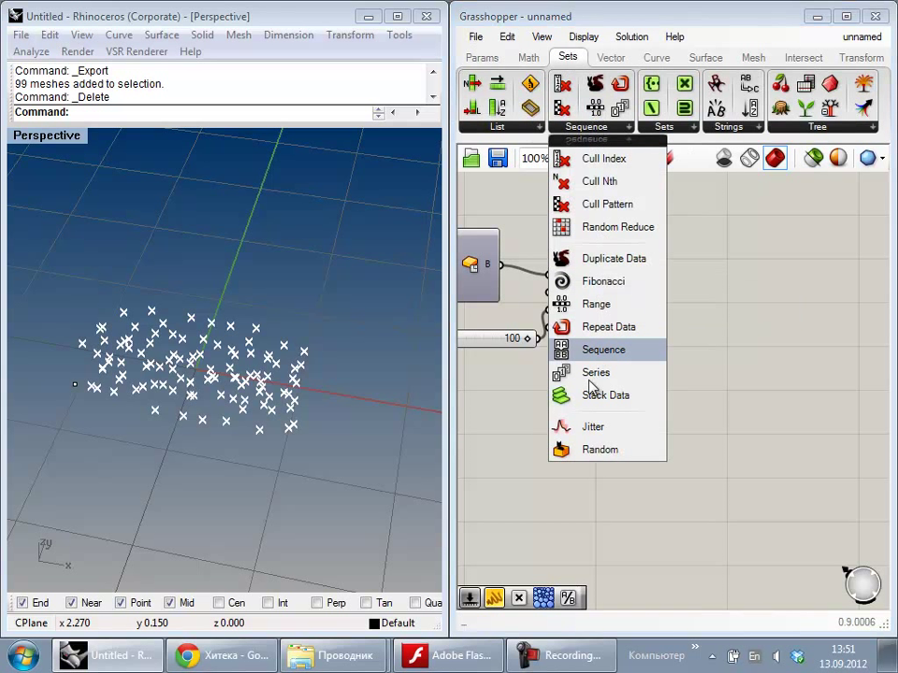
{"action": "left_click_drag", "start_coordinate": [595, 462], "coordinate": [686, 389]}
{"action": "left_click", "coordinate": [679, 341]}
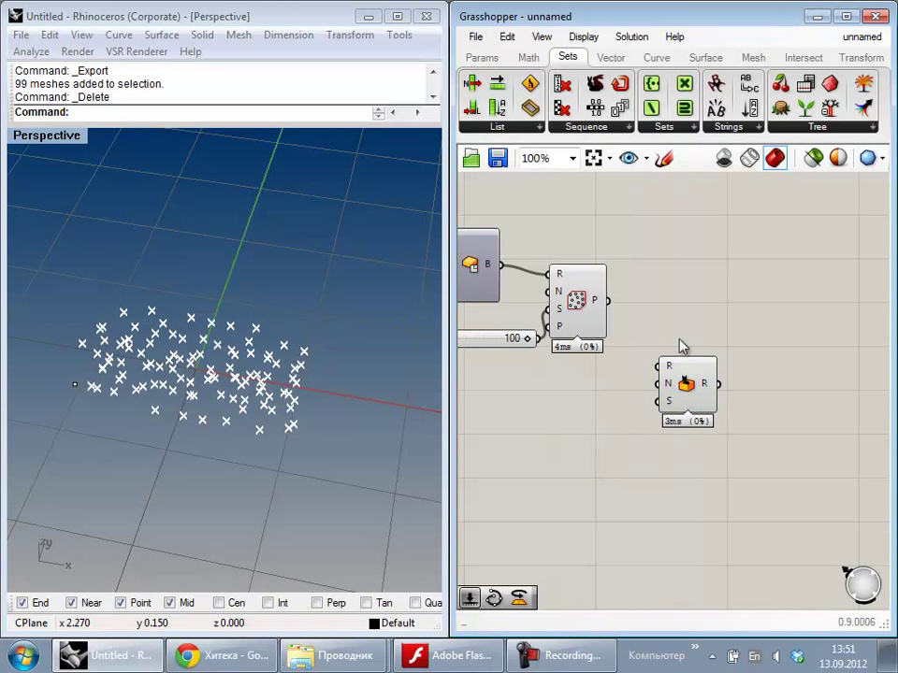
Step: Duplicate the box component beyond Populate 3D and connect the populated points to the copy's base plane input
{"action": "right_click_drag", "start_coordinate": [680, 341], "coordinate": [750, 315]}
{"action": "right_click_drag", "start_coordinate": [155, 365], "coordinate": [203, 394]}
{"action": "left_click_drag", "start_coordinate": [546, 229], "coordinate": [808, 259]}
{"action": "left_click", "coordinate": [798, 368]}
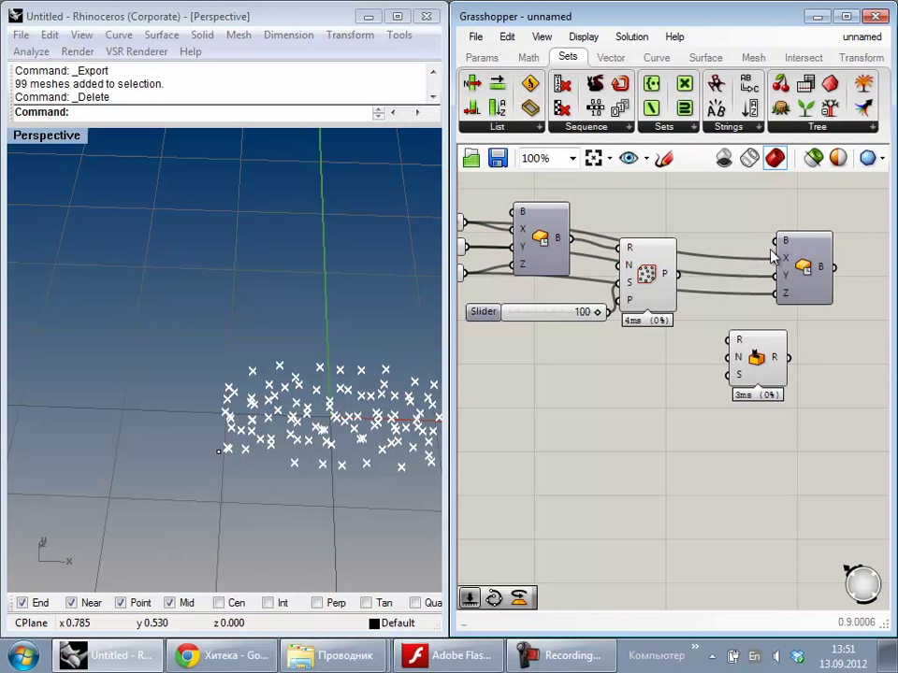
{"action": "scroll", "coordinate": [772, 257], "scroll_direction": "up", "scroll_amount": 4}
{"action": "mouse_move", "coordinate": [796, 238]}
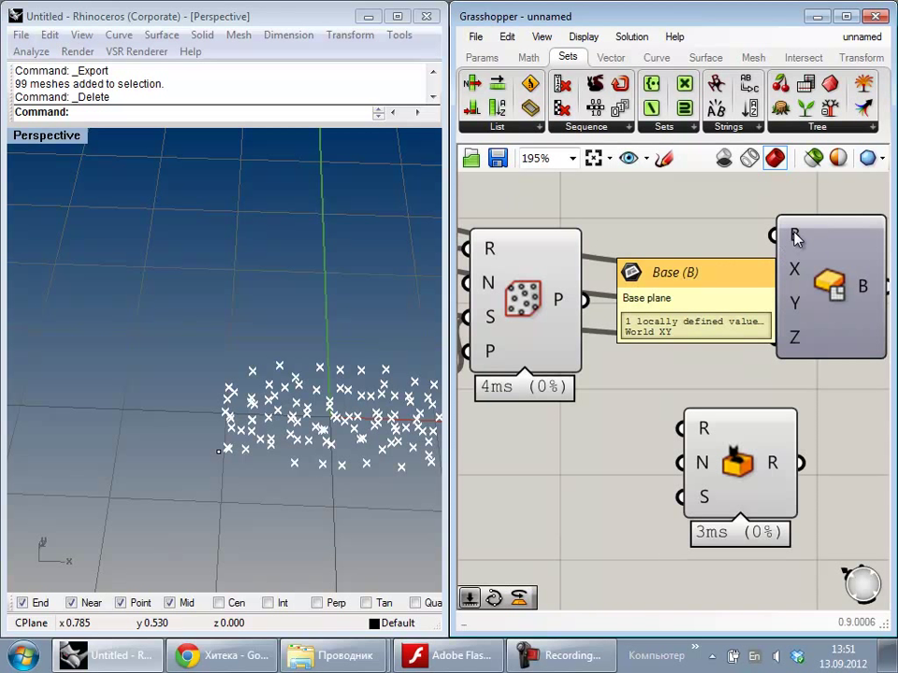
{"action": "left_click_drag", "start_coordinate": [775, 233], "coordinate": [585, 298]}
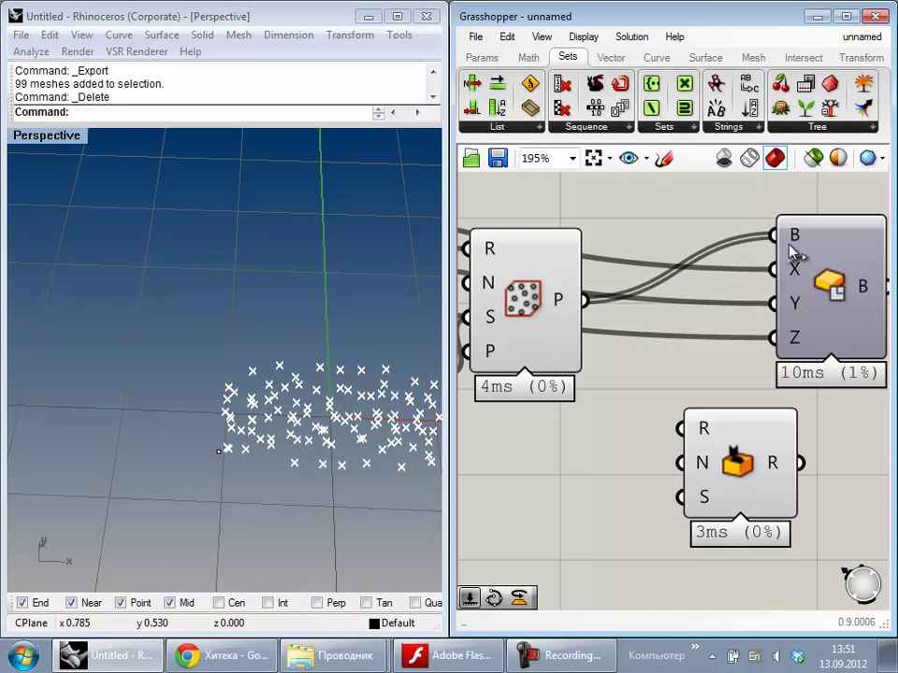
{"action": "mouse_move", "coordinate": [793, 238]}
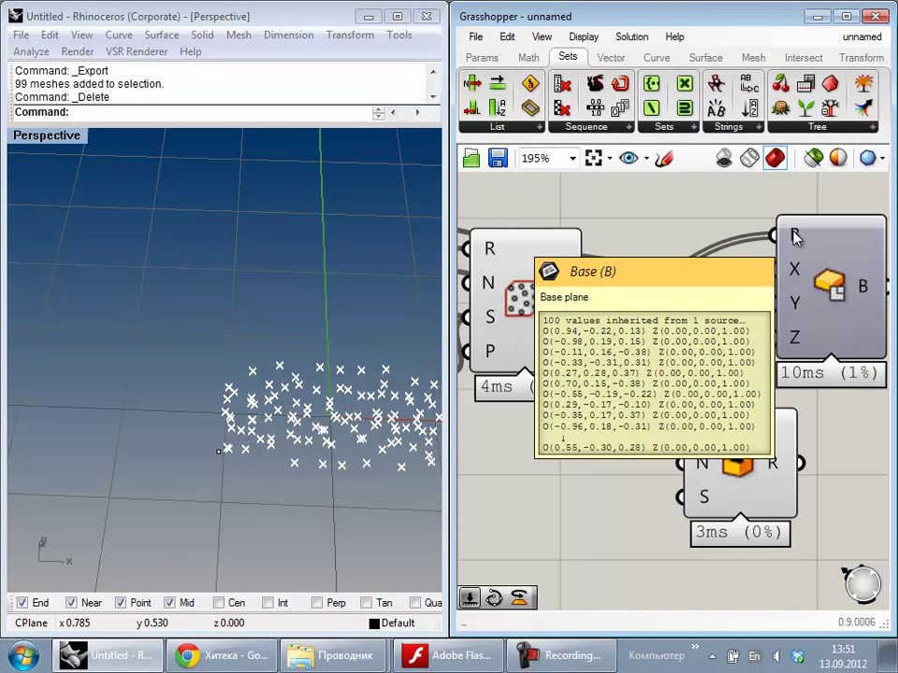
{"action": "right_click_drag", "start_coordinate": [763, 244], "coordinate": [683, 242]}
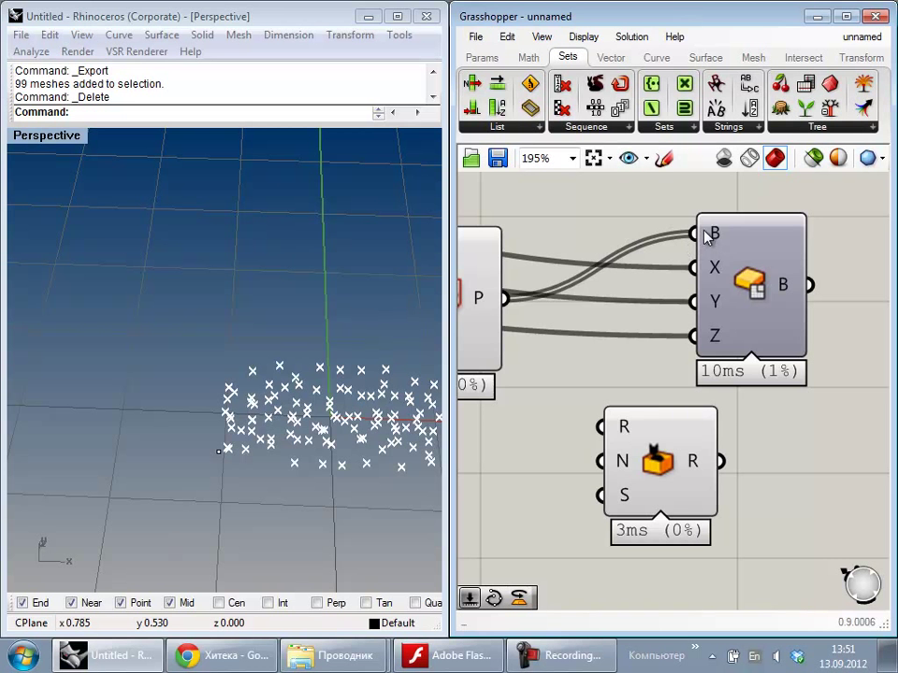
Step: Space out the copied box and the Random component, placing Random lower beneath the box
{"action": "scroll", "coordinate": [705, 229], "scroll_direction": "down", "scroll_amount": 3}
{"action": "right_click_drag", "start_coordinate": [333, 451], "coordinate": [187, 360]}
{"action": "left_click_drag", "start_coordinate": [747, 284], "coordinate": [779, 291]}
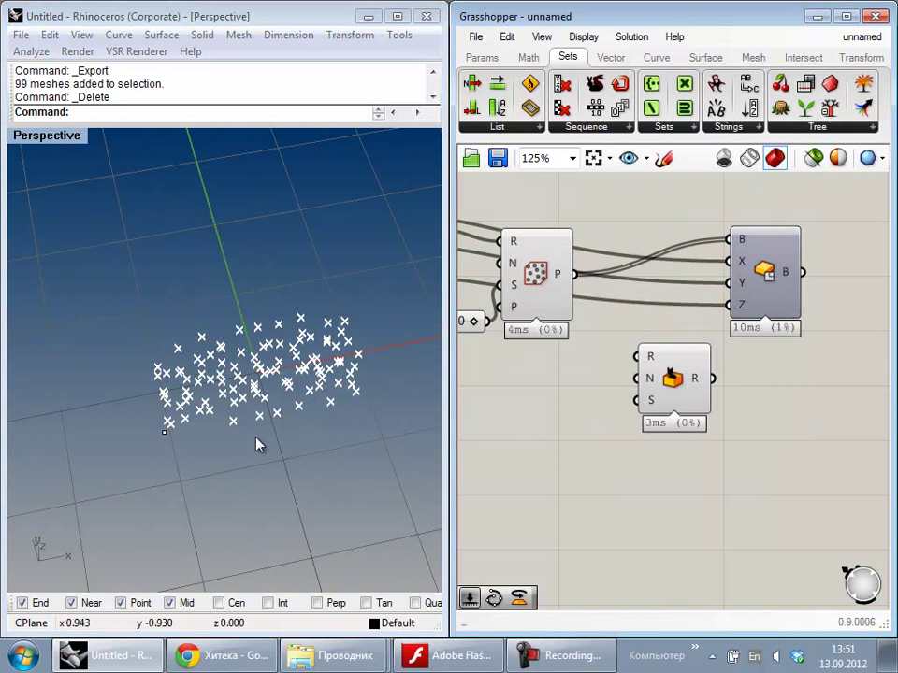
{"action": "right_click_drag", "start_coordinate": [849, 460], "coordinate": [891, 449]}
{"action": "scroll", "coordinate": [519, 420], "scroll_direction": "down", "scroll_amount": 3}
{"action": "right_click_drag", "start_coordinate": [601, 429], "coordinate": [746, 436]}
{"action": "scroll", "coordinate": [799, 381], "scroll_direction": "up", "scroll_amount": 3}
{"action": "left_click_drag", "start_coordinate": [737, 408], "coordinate": [749, 454]}
{"action": "left_click", "coordinate": [733, 455]}
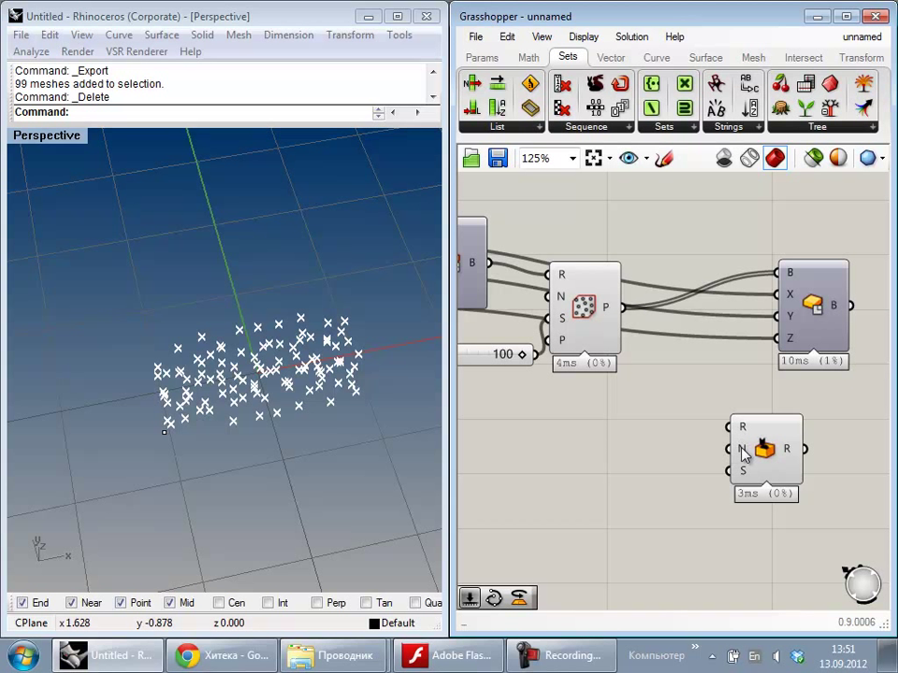
Step: Move the 100 slider lower and connect it to Random's number-of-values input as well
{"action": "right_click_drag", "start_coordinate": [774, 535], "coordinate": [616, 486]}
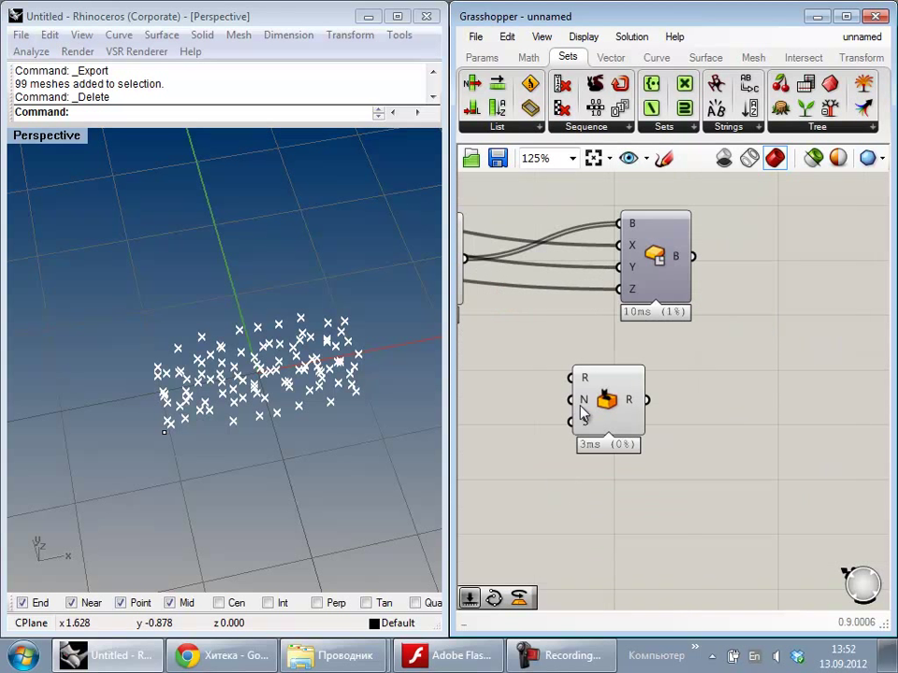
{"action": "scroll", "coordinate": [581, 411], "scroll_direction": "up", "scroll_amount": 5}
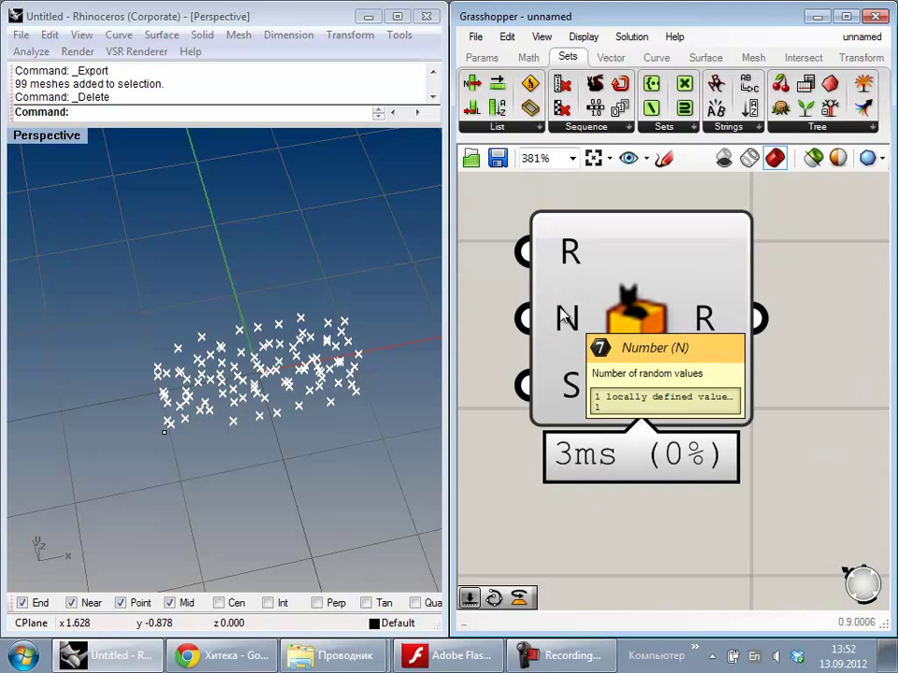
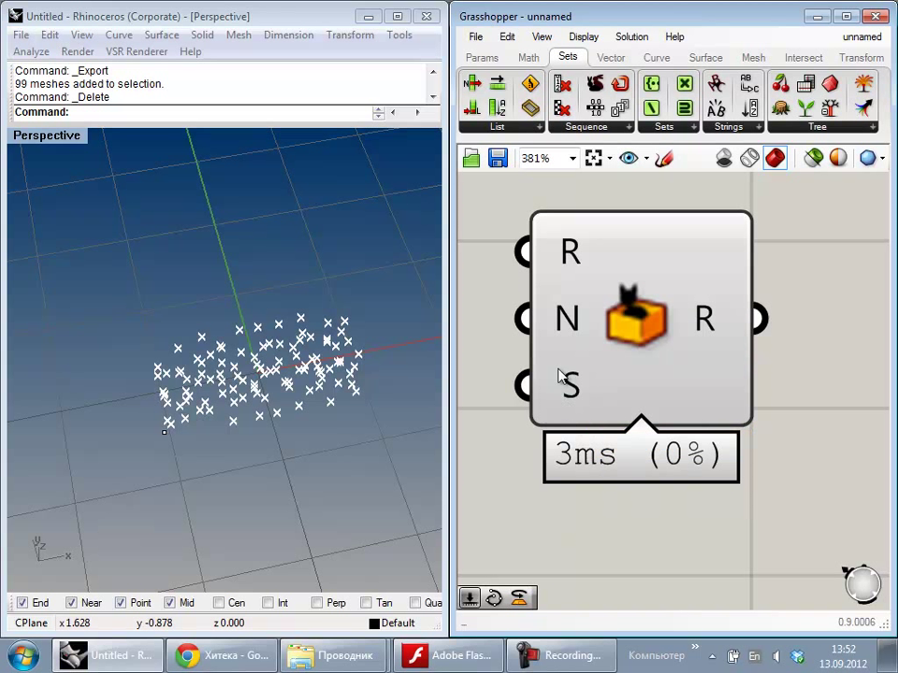
{"action": "right_click_drag", "start_coordinate": [562, 324], "coordinate": [754, 433]}
{"action": "scroll", "coordinate": [754, 433], "scroll_direction": "down", "scroll_amount": 2}
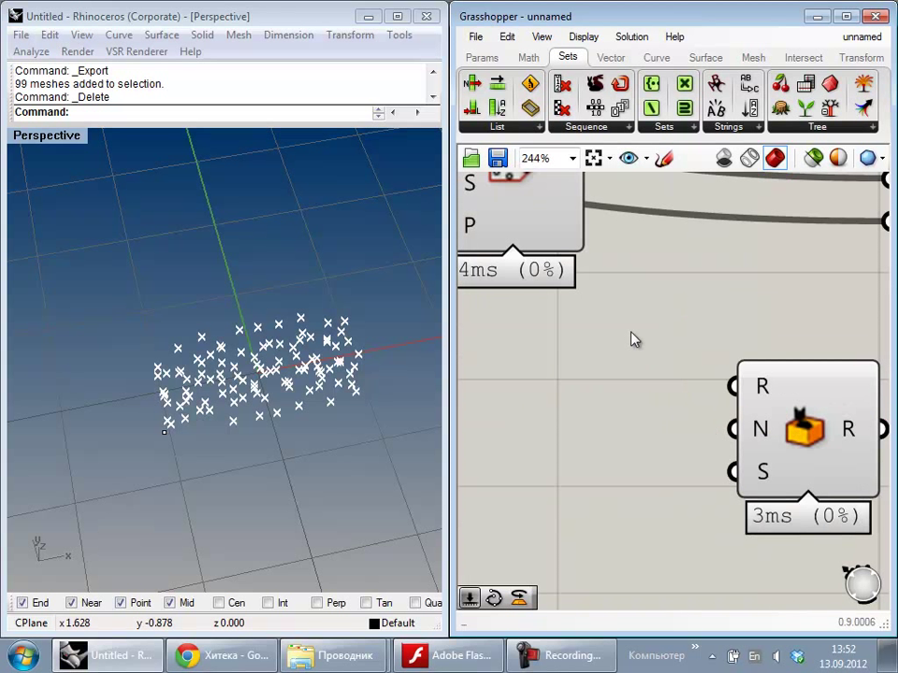
{"action": "right_click_drag", "start_coordinate": [631, 334], "coordinate": [685, 441]}
{"action": "scroll", "coordinate": [559, 454], "scroll_direction": "down", "scroll_amount": 3}
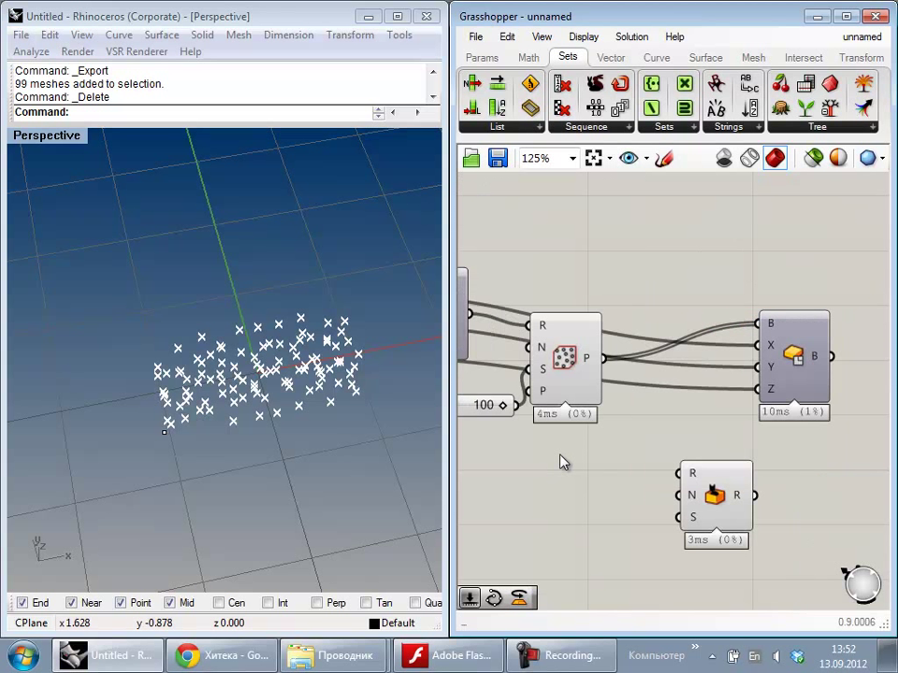
{"action": "right_click_drag", "start_coordinate": [575, 428], "coordinate": [666, 388]}
{"action": "right_click_drag", "start_coordinate": [581, 388], "coordinate": [666, 366]}
{"action": "left_click_drag", "start_coordinate": [534, 349], "coordinate": [493, 384]}
{"action": "left_click", "coordinate": [606, 428]}
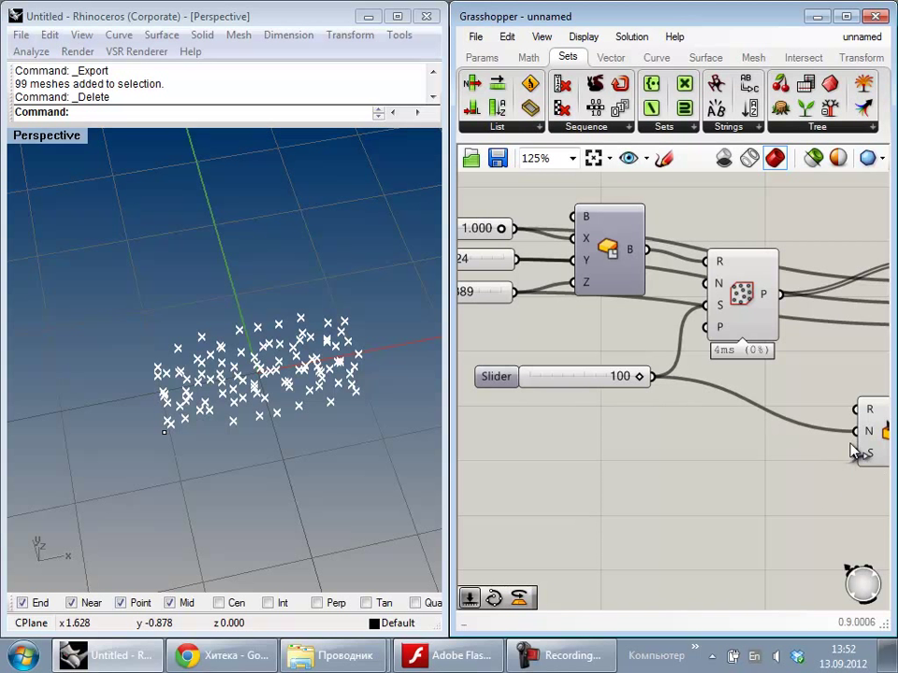
Step: Connect Random's output to the X, Y and Z inputs of the copied box and turn on the box's preview
{"action": "right_click_drag", "start_coordinate": [861, 455], "coordinate": [622, 472]}
{"action": "left_click_drag", "start_coordinate": [684, 437], "coordinate": [706, 326]}
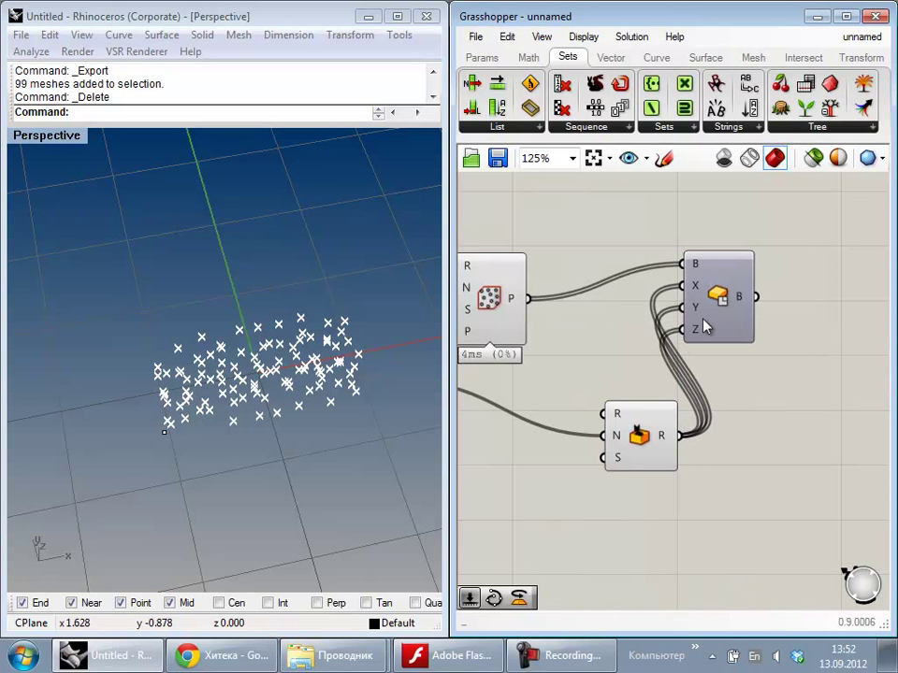
{"action": "right_click", "coordinate": [725, 301]}
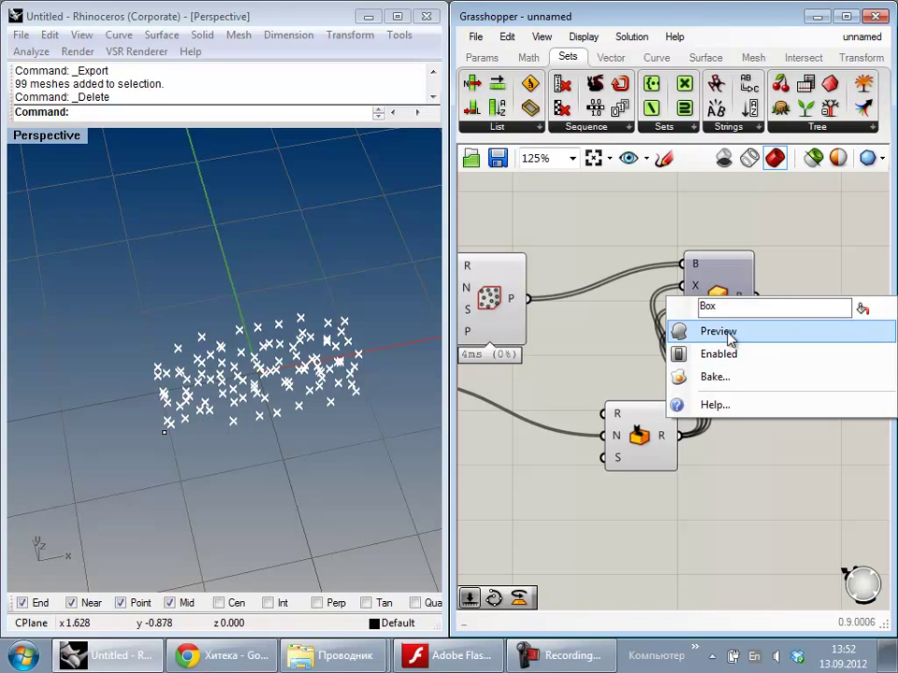
{"action": "left_click", "coordinate": [718, 333]}
{"action": "left_click_drag", "start_coordinate": [729, 308], "coordinate": [758, 307]}
{"action": "right_click_drag", "start_coordinate": [114, 367], "coordinate": [199, 372]}
{"action": "scroll", "coordinate": [181, 364], "scroll_direction": "down", "scroll_amount": 5}
Step: Move the Random component nearer to Populate 3D and the 100 slider
{"action": "right_click_drag", "start_coordinate": [739, 500], "coordinate": [803, 481]}
{"action": "left_click_drag", "start_coordinate": [735, 436], "coordinate": [652, 409]}
{"action": "left_click", "coordinate": [651, 468]}
{"action": "right_click_drag", "start_coordinate": [613, 468], "coordinate": [762, 423]}
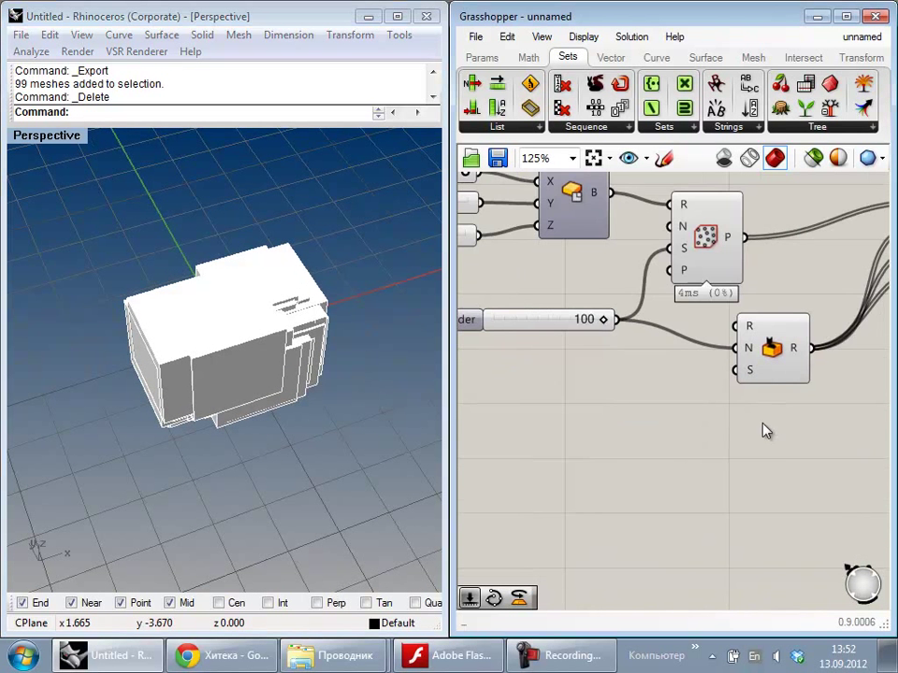
{"action": "scroll", "coordinate": [602, 381], "scroll_direction": "down", "scroll_amount": 2}
Step: Rewire the 100 slider from Populate 3D's seed to its count input, and drive Random's seed with a duplicate slider set to 41
{"action": "left_click_drag", "start_coordinate": [504, 344], "coordinate": [502, 377]}
{"action": "left_click_drag", "start_coordinate": [612, 343], "coordinate": [649, 283]}
{"action": "left_click_drag", "start_coordinate": [605, 342], "coordinate": [696, 375], "text": "ctrl"}
{"action": "left_click_drag", "start_coordinate": [601, 377], "coordinate": [567, 376]}
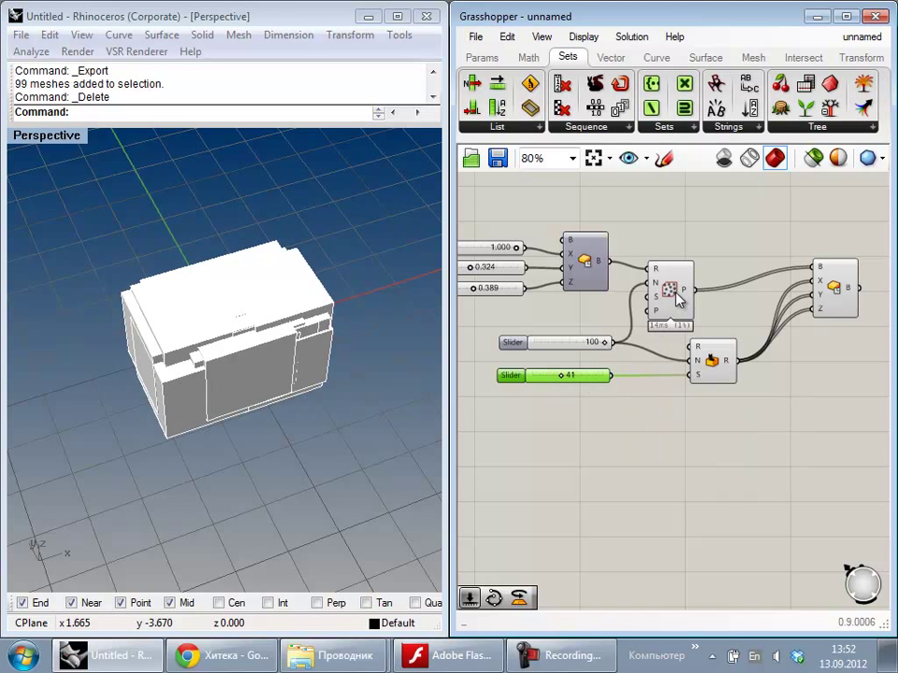
{"action": "left_click", "coordinate": [655, 410]}
{"action": "mouse_move", "coordinate": [607, 345]}
{"action": "left_mouse_down"}
{"action": "mouse_move", "coordinate": [537, 344]}
{"action": "mouse_move", "coordinate": [617, 354]}
{"action": "left_mouse_up"}
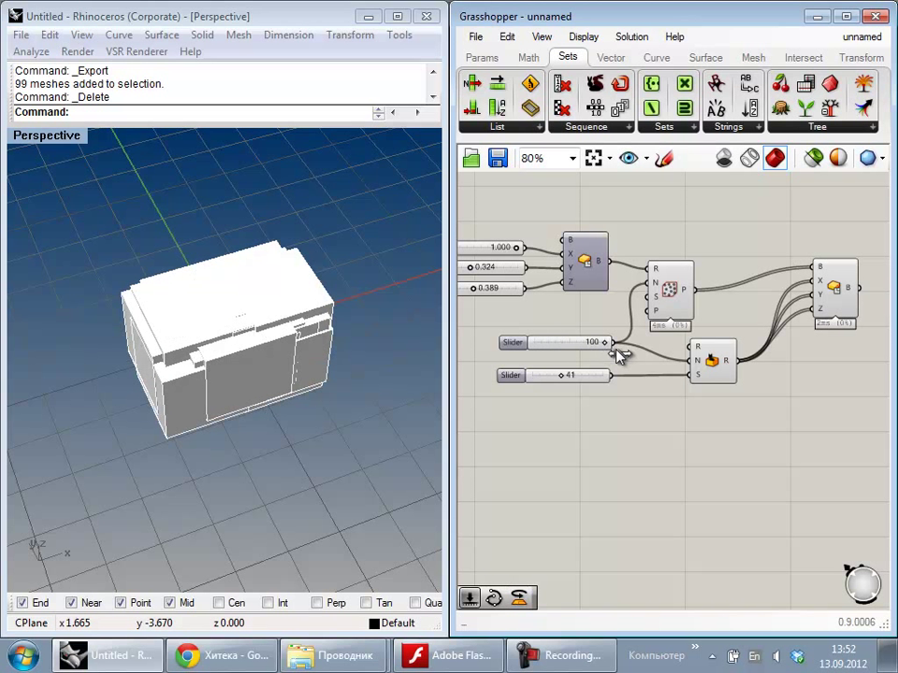
{"action": "right_click_drag", "start_coordinate": [655, 425], "coordinate": [612, 433]}
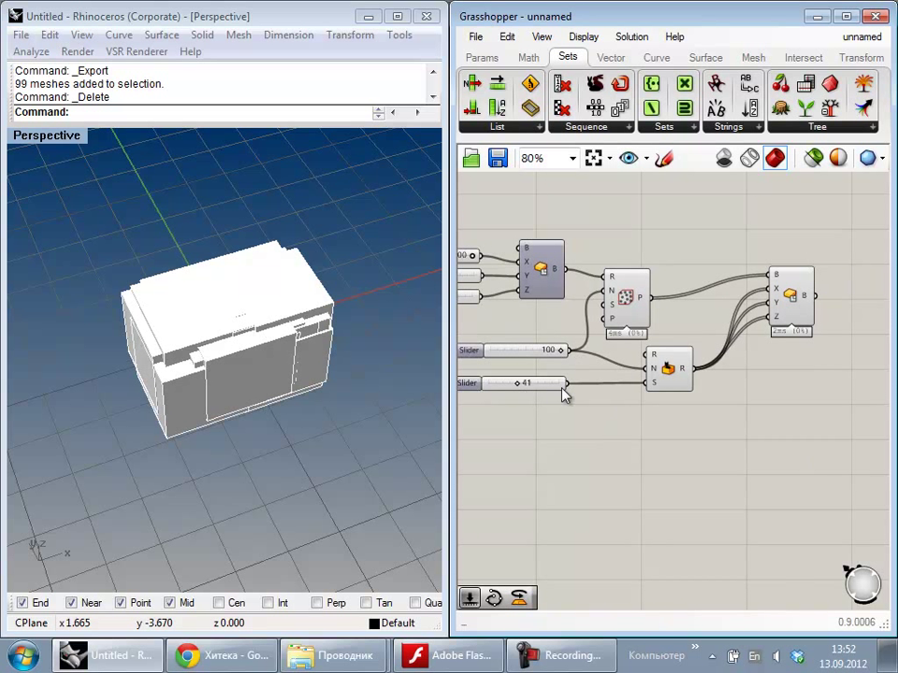
Step: Shift the Random component away from its sliders and check its range input
{"action": "scroll", "coordinate": [613, 376], "scroll_direction": "up", "scroll_amount": 3}
{"action": "left_click", "coordinate": [760, 392]}
{"action": "left_click", "coordinate": [747, 467]}
{"action": "left_click_drag", "start_coordinate": [735, 384], "coordinate": [802, 420]}
{"action": "mouse_move", "coordinate": [758, 365]}
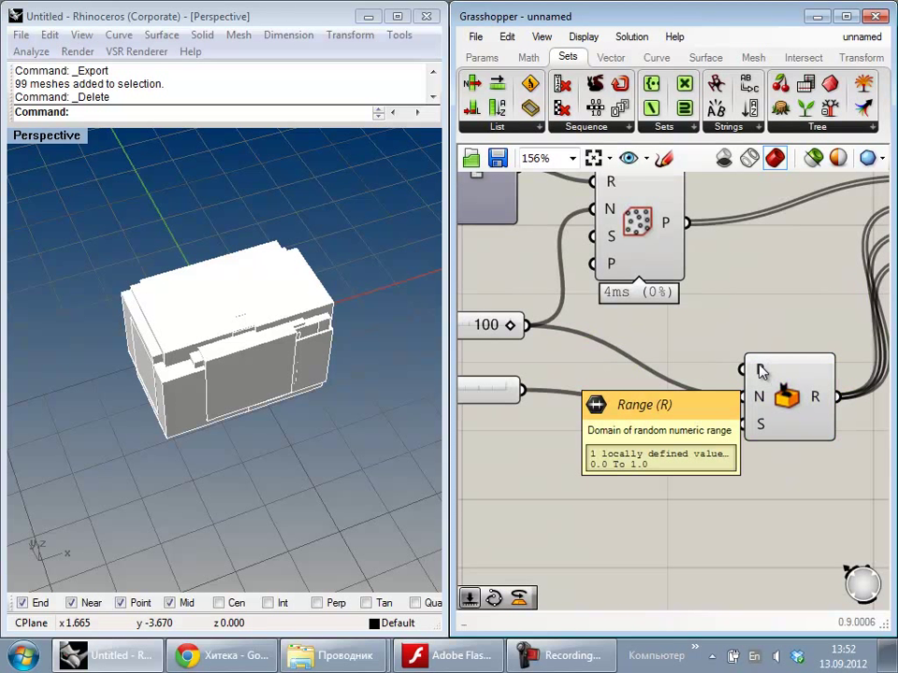
Step: Duplicate the 0.324 slider beneath the seed slider, connect it to Random's range input, and delete the spare copy
{"action": "scroll", "coordinate": [760, 371], "scroll_direction": "down", "scroll_amount": 5}
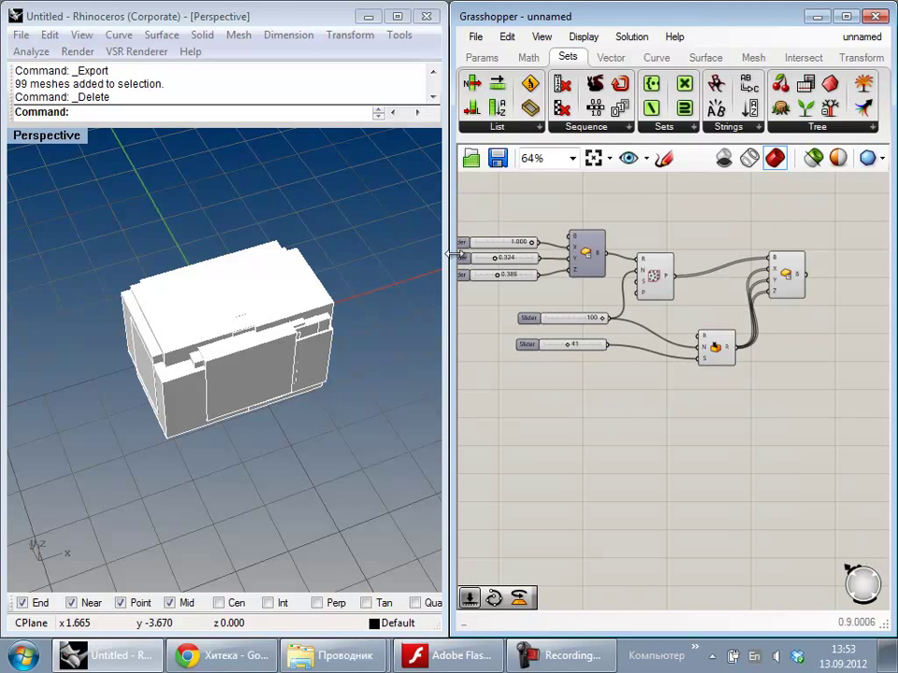
{"action": "left_click_drag", "start_coordinate": [459, 257], "coordinate": [562, 398], "text": "alt"}
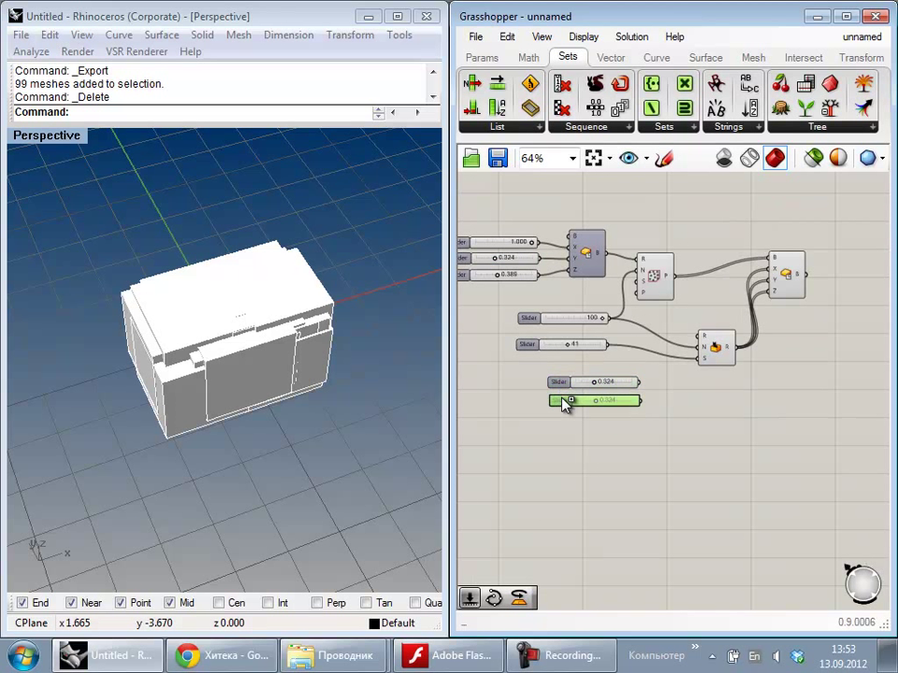
{"action": "mouse_move", "coordinate": [707, 333]}
{"action": "left_mouse_down"}
{"action": "mouse_move", "coordinate": [647, 371]}
{"action": "mouse_move", "coordinate": [704, 336]}
{"action": "left_mouse_up"}
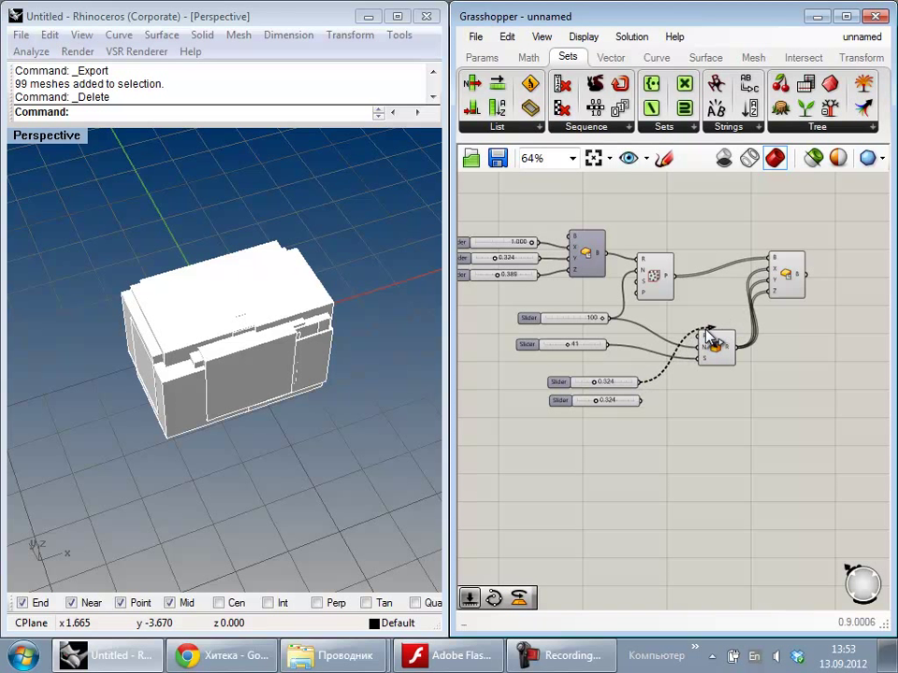
{"action": "left_click", "coordinate": [558, 401]}
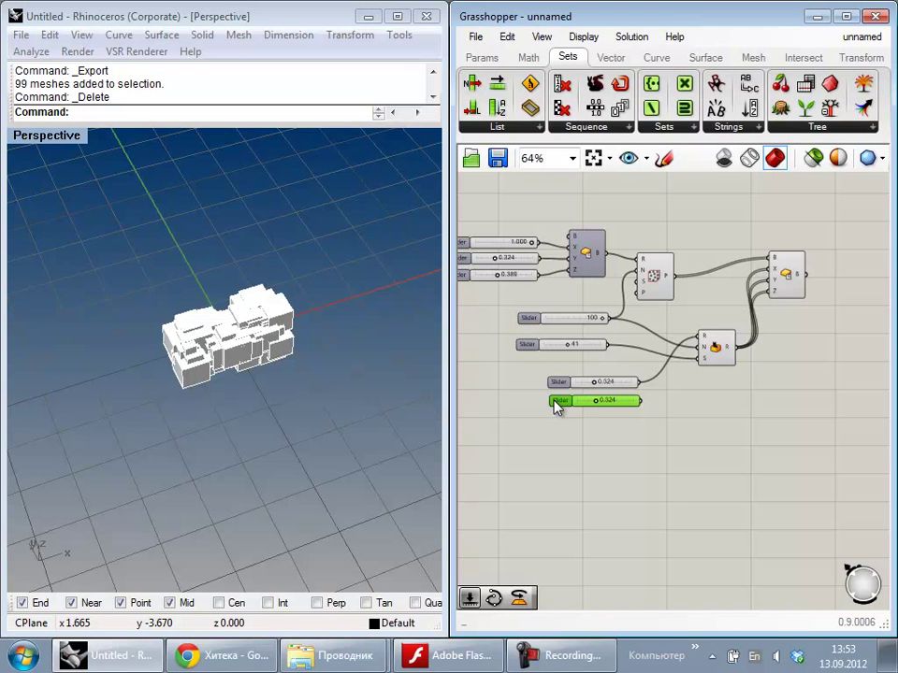
{"action": "key", "text": "Delete"}
Step: Set the slider feeding Random's range to 0.185
{"action": "scroll", "coordinate": [608, 393], "scroll_direction": "up", "scroll_amount": 4}
{"action": "left_click_drag", "start_coordinate": [615, 377], "coordinate": [585, 379]}
{"action": "scroll", "coordinate": [304, 340], "scroll_direction": "up", "scroll_amount": 6}
{"action": "scroll", "coordinate": [345, 280], "scroll_direction": "down", "scroll_amount": 5}
{"action": "scroll", "coordinate": [655, 337], "scroll_direction": "down", "scroll_amount": 4}
Step: Turn off the preview of the Populate 3D points so only the boxes are displayed
{"action": "right_click", "coordinate": [729, 276]}
{"action": "left_click", "coordinate": [735, 310]}
{"action": "right_click_drag", "start_coordinate": [84, 285], "coordinate": [245, 344]}
Step: Set Random's seed slider to 37 and inspect the random boxes from several angles
{"action": "right_click_drag", "start_coordinate": [717, 409], "coordinate": [686, 428]}
{"action": "mouse_move", "coordinate": [553, 410]}
{"action": "left_mouse_down"}
{"action": "mouse_move", "coordinate": [576, 411]}
{"action": "mouse_move", "coordinate": [551, 410]}
{"action": "left_mouse_up"}
{"action": "right_click_drag", "start_coordinate": [213, 396], "coordinate": [194, 262]}
{"action": "scroll", "coordinate": [198, 360], "scroll_direction": "down", "scroll_amount": 6}
{"action": "scroll", "coordinate": [160, 196], "scroll_direction": "up", "scroll_amount": 10}
{"action": "right_click_drag", "start_coordinate": [169, 211], "coordinate": [192, 240]}
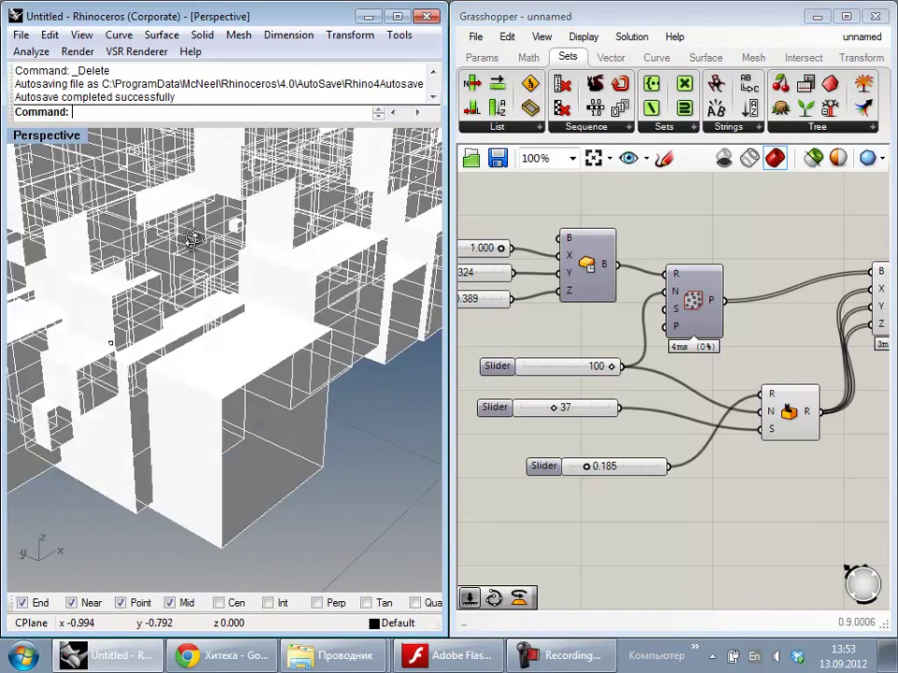
{"action": "scroll", "coordinate": [189, 240], "scroll_direction": "down", "scroll_amount": 6}
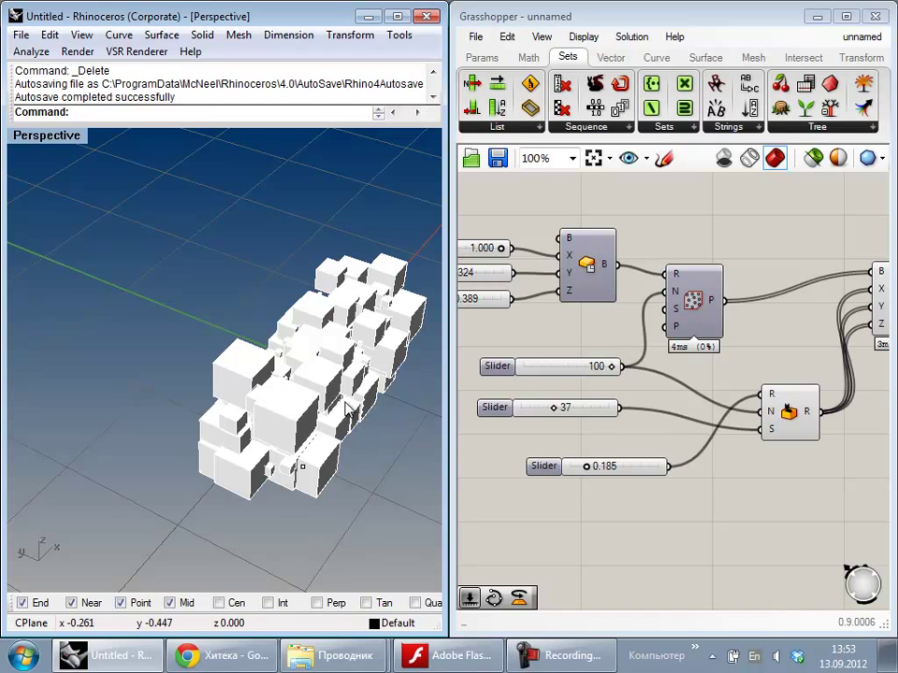
Step: Move the random-sized box component farther from Populate 3D and Random
{"action": "scroll", "coordinate": [765, 431], "scroll_direction": "down", "scroll_amount": 3}
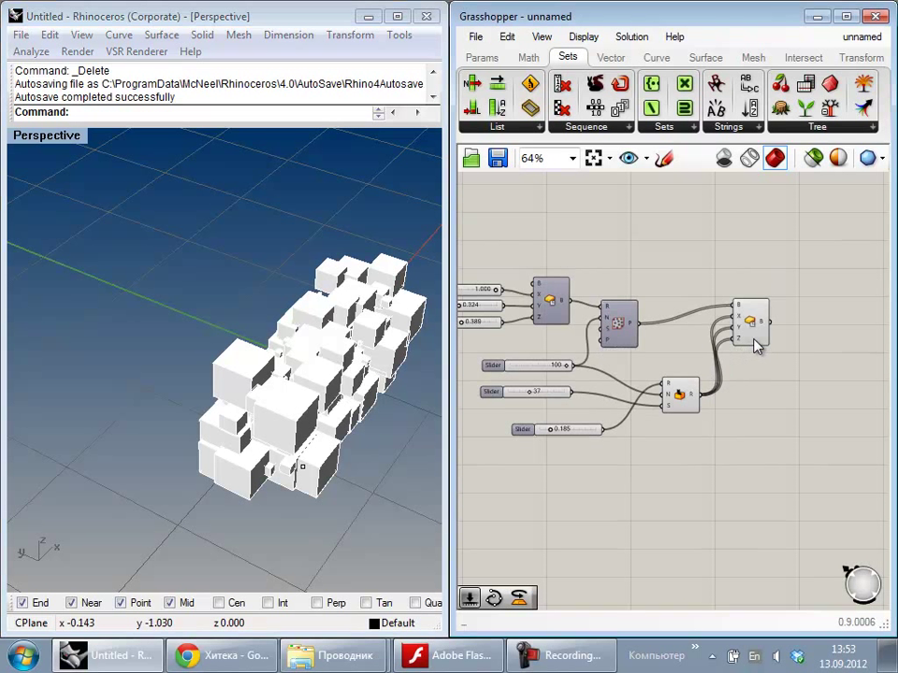
{"action": "left_click_drag", "start_coordinate": [753, 338], "coordinate": [793, 331]}
{"action": "left_click", "coordinate": [801, 357]}
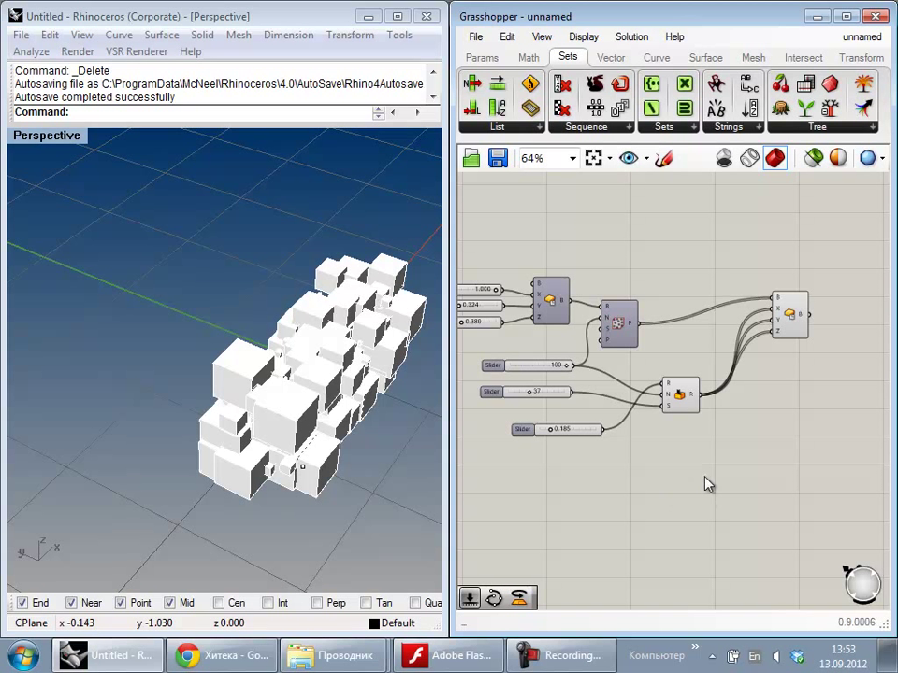
{"action": "left_click_drag", "start_coordinate": [687, 475], "coordinate": [535, 394]}
{"action": "left_click_drag", "start_coordinate": [680, 396], "coordinate": [683, 477], "text": "alt"}
{"action": "left_click", "coordinate": [777, 455]}
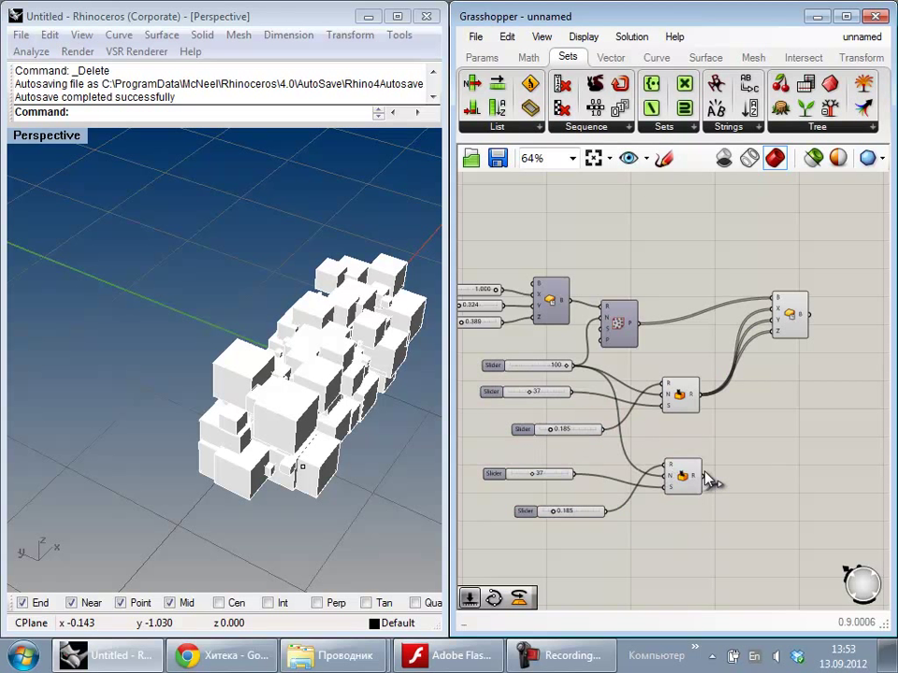
{"action": "left_click_drag", "start_coordinate": [701, 505], "coordinate": [522, 459]}
{"action": "left_click_drag", "start_coordinate": [690, 550], "coordinate": [549, 471]}
{"action": "key", "text": "Delete"}
Step: Lower the random-sized box component so it sits nearer the level of Random
{"action": "left_click_drag", "start_coordinate": [805, 338], "coordinate": [815, 381]}
{"action": "left_click", "coordinate": [802, 405]}
{"action": "scroll", "coordinate": [804, 411], "scroll_direction": "up", "scroll_amount": 4}
{"action": "scroll", "coordinate": [769, 311], "scroll_direction": "down", "scroll_amount": 3}
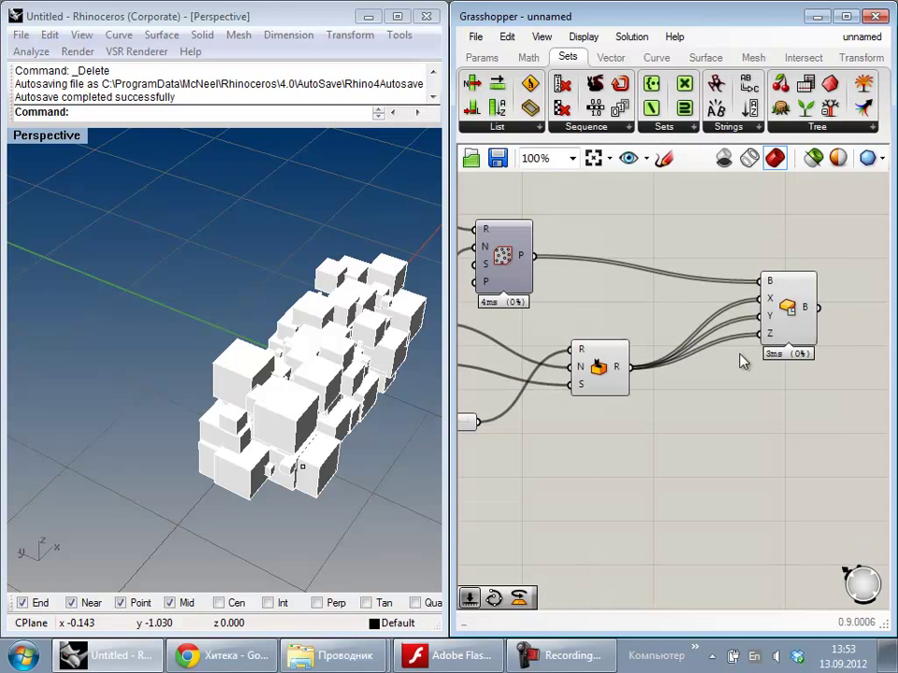
Step: Duplicate the Random component twice, feed the copies into the box's Y and Z inputs, and stack them with even spacing
{"action": "left_click_drag", "start_coordinate": [695, 358], "coordinate": [693, 434], "text": "alt"}
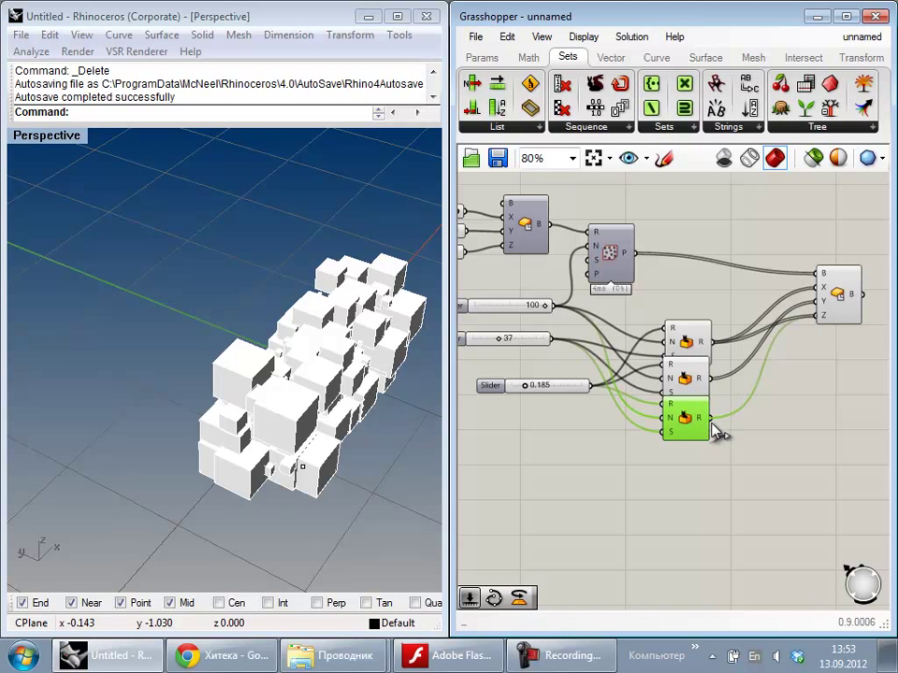
{"action": "left_click_drag", "start_coordinate": [689, 414], "coordinate": [688, 454]}
{"action": "left_click_drag", "start_coordinate": [690, 397], "coordinate": [689, 422]}
{"action": "left_click", "coordinate": [762, 443]}
{"action": "right_click_drag", "start_coordinate": [491, 409], "coordinate": [562, 405]}
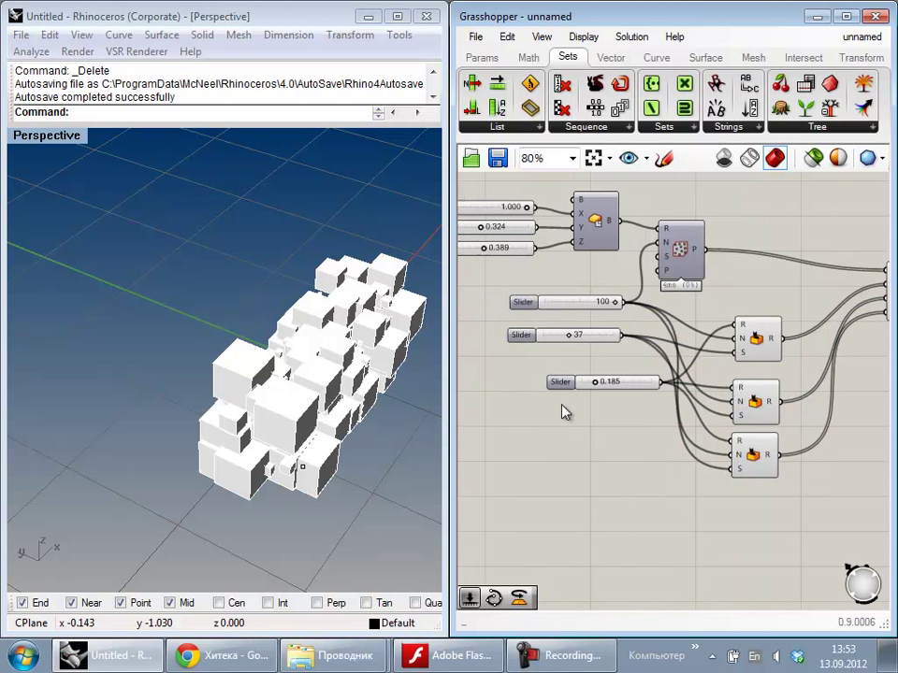
Step: Duplicate the seed slider twice and connect the copies to the S inputs of the second and third Random components
{"action": "left_click_drag", "start_coordinate": [561, 382], "coordinate": [515, 381]}
{"action": "left_click_drag", "start_coordinate": [526, 339], "coordinate": [528, 335]}
{"action": "left_click", "coordinate": [760, 358]}
{"action": "left_click", "coordinate": [760, 408]}
{"action": "left_click", "coordinate": [762, 451]}
{"action": "left_click", "coordinate": [691, 513]}
{"action": "left_click_drag", "start_coordinate": [520, 328], "coordinate": [510, 427], "text": "alt"}
{"action": "left_click_drag", "start_coordinate": [613, 430], "coordinate": [737, 419]}
{"action": "left_click_drag", "start_coordinate": [513, 432], "coordinate": [513, 480], "text": "alt"}
{"action": "left_click_drag", "start_coordinate": [613, 480], "coordinate": [739, 469]}
Step: Set the two new seed sliders to 70 and 5
{"action": "left_click_drag", "start_coordinate": [561, 431], "coordinate": [582, 431]}
{"action": "left_click_drag", "start_coordinate": [561, 479], "coordinate": [538, 480]}
{"action": "right_click_drag", "start_coordinate": [215, 392], "coordinate": [181, 379]}
{"action": "scroll", "coordinate": [186, 299], "scroll_direction": "down", "scroll_amount": 6}
{"action": "scroll", "coordinate": [187, 280], "scroll_direction": "up", "scroll_amount": 6}
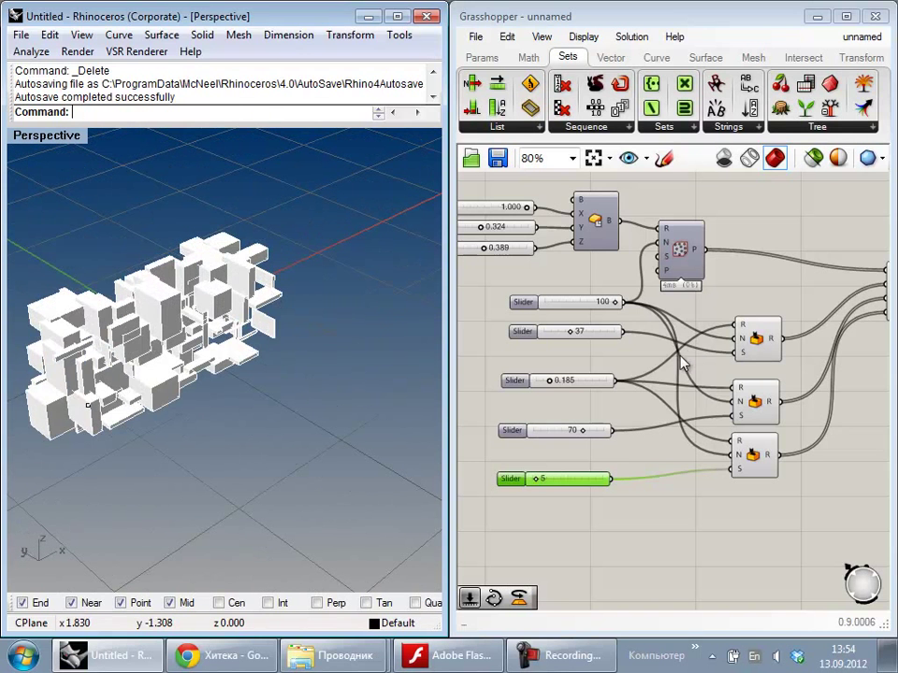
{"action": "scroll", "coordinate": [682, 365], "scroll_direction": "up", "scroll_amount": 2}
Step: Set the shared range slider of the Random components to 0.249
{"action": "mouse_move", "coordinate": [556, 439]}
{"action": "left_mouse_down"}
{"action": "mouse_move", "coordinate": [589, 443]}
{"action": "mouse_move", "coordinate": [546, 439]}
{"action": "mouse_move", "coordinate": [560, 443]}
{"action": "left_mouse_up"}
{"action": "right_click_drag", "start_coordinate": [38, 381], "coordinate": [93, 367]}
{"action": "scroll", "coordinate": [92, 367], "scroll_direction": "down", "scroll_amount": 6}
{"action": "right_click_drag", "start_coordinate": [236, 367], "coordinate": [177, 381]}
{"action": "right_click_drag", "start_coordinate": [643, 406], "coordinate": [592, 355]}
{"action": "scroll", "coordinate": [601, 370], "scroll_direction": "down", "scroll_amount": 4}
{"action": "scroll", "coordinate": [715, 413], "scroll_direction": "up", "scroll_amount": 1}
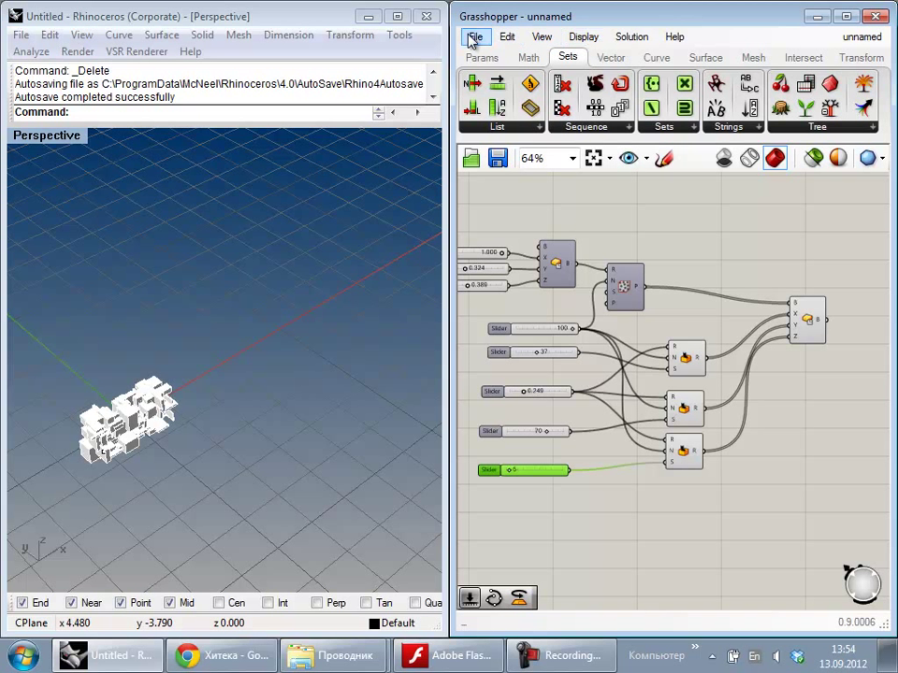
Step: Add a Mesh Brep component fed by the random-sized boxes and turn off the box component's preview
{"action": "left_click", "coordinate": [481, 56]}
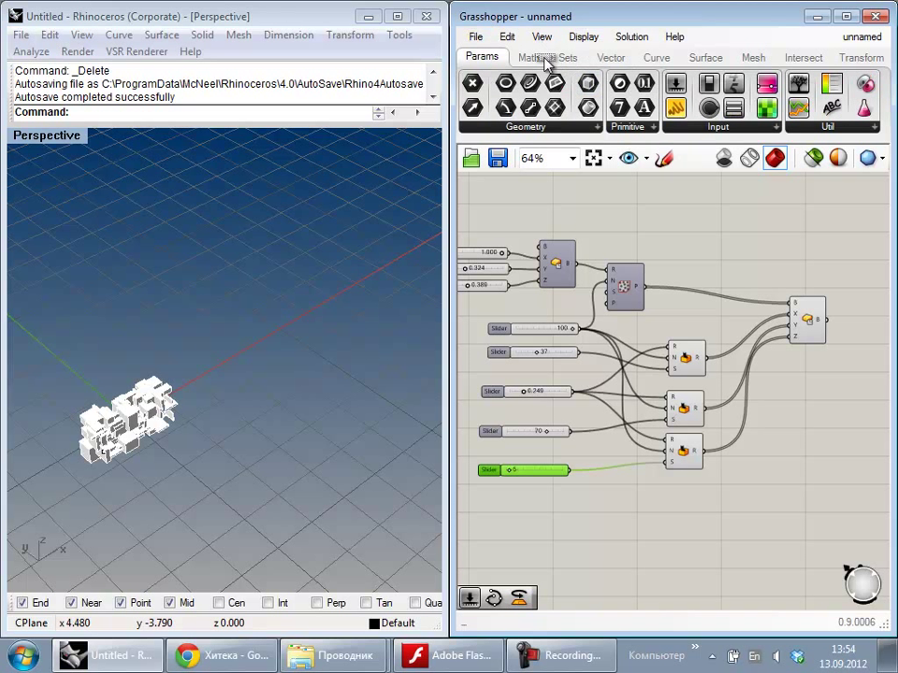
{"action": "left_click", "coordinate": [754, 57]}
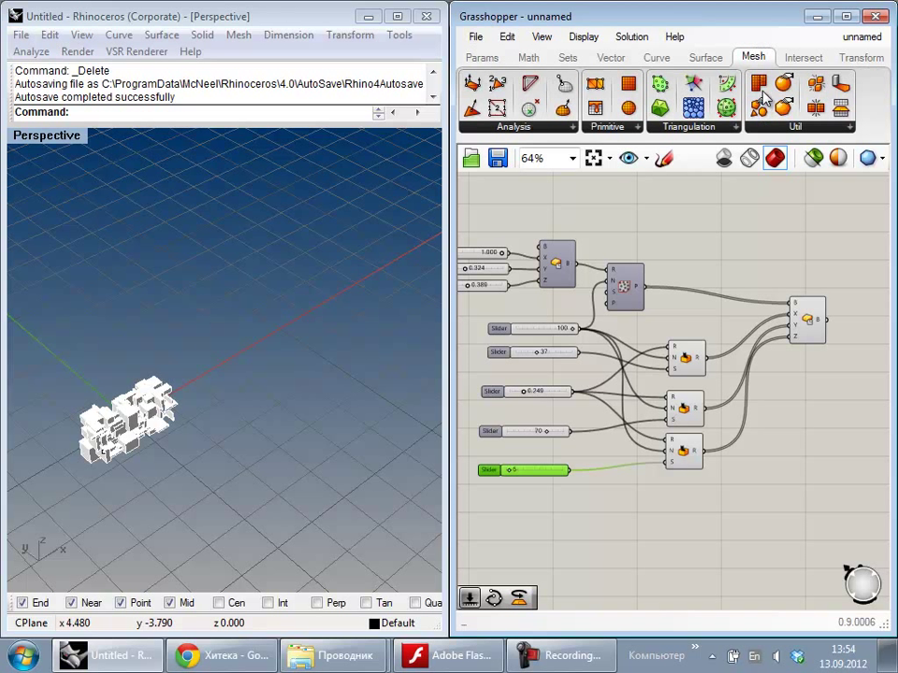
{"action": "left_click", "coordinate": [762, 92]}
{"action": "left_click", "coordinate": [865, 322]}
{"action": "left_click_drag", "start_coordinate": [844, 319], "coordinate": [825, 316]}
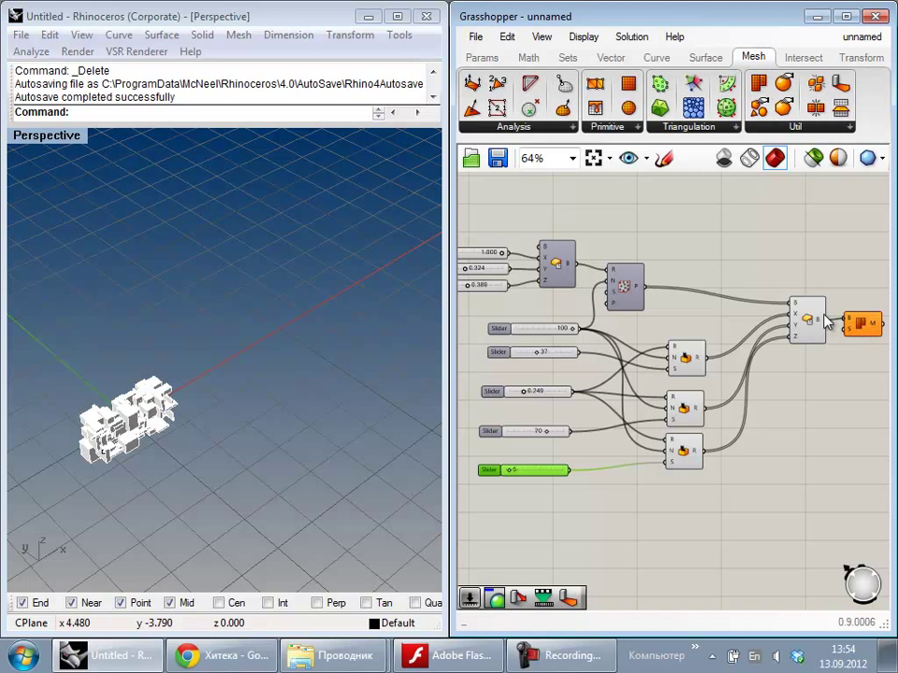
{"action": "right_click", "coordinate": [809, 317]}
{"action": "left_click", "coordinate": [807, 352]}
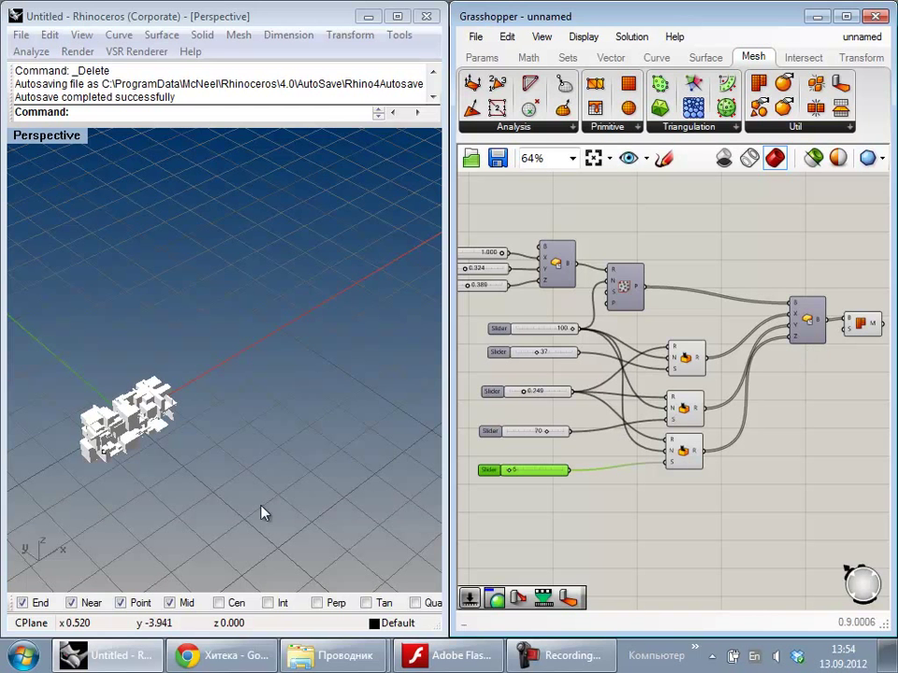
Step: Place a Gradient component below the Mesh Brep component
{"action": "right_click_drag", "start_coordinate": [136, 465], "coordinate": [196, 465]}
{"action": "scroll", "coordinate": [196, 465], "scroll_direction": "up", "scroll_amount": 5}
{"action": "right_click_drag", "start_coordinate": [804, 368], "coordinate": [701, 338]}
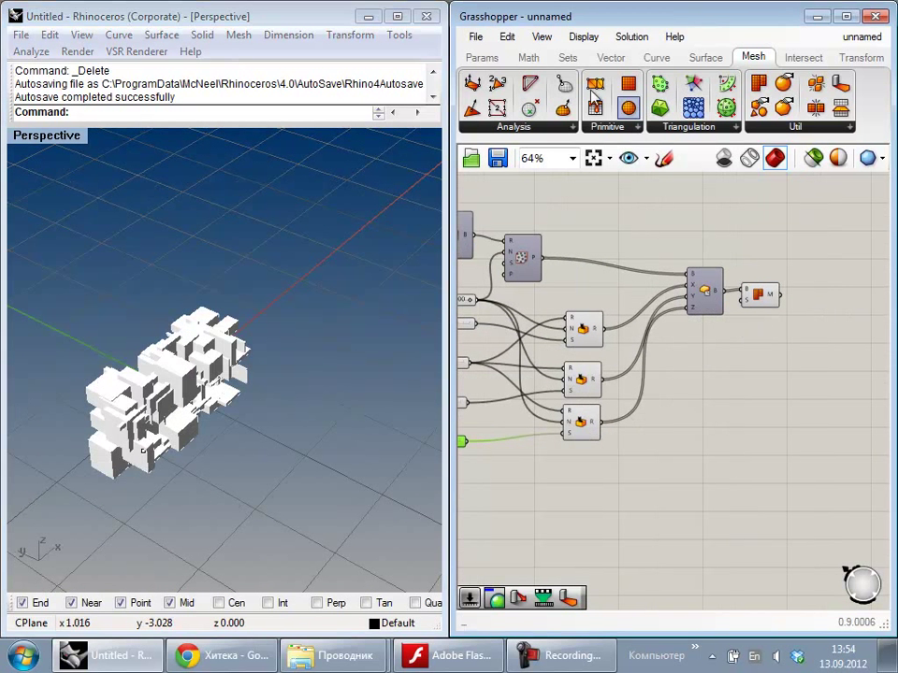
{"action": "left_click", "coordinate": [482, 57]}
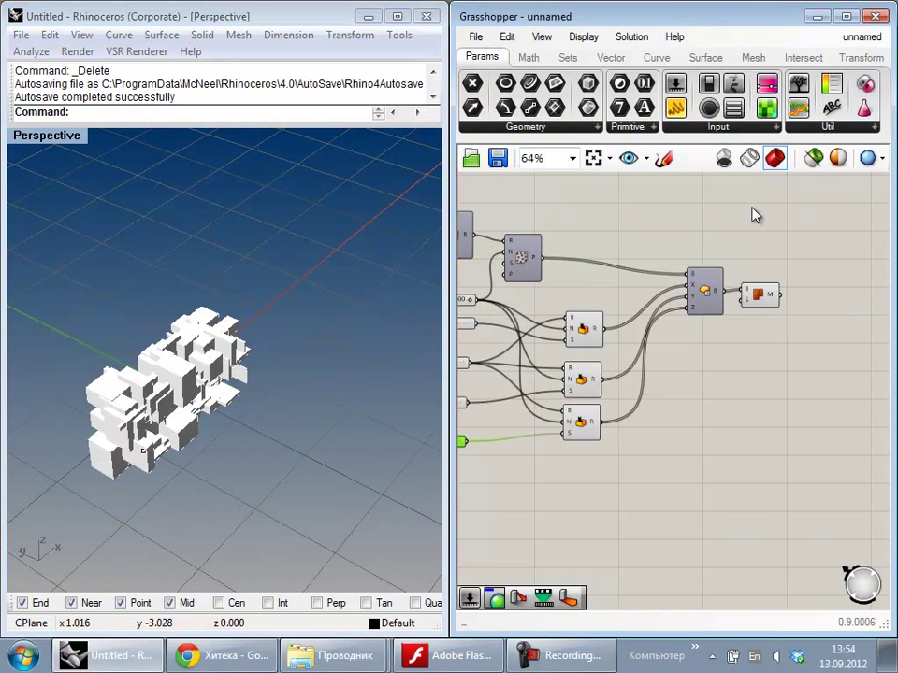
{"action": "left_click", "coordinate": [724, 379]}
{"action": "left_click_drag", "start_coordinate": [664, 379], "coordinate": [710, 415]}
{"action": "left_click", "coordinate": [727, 467]}
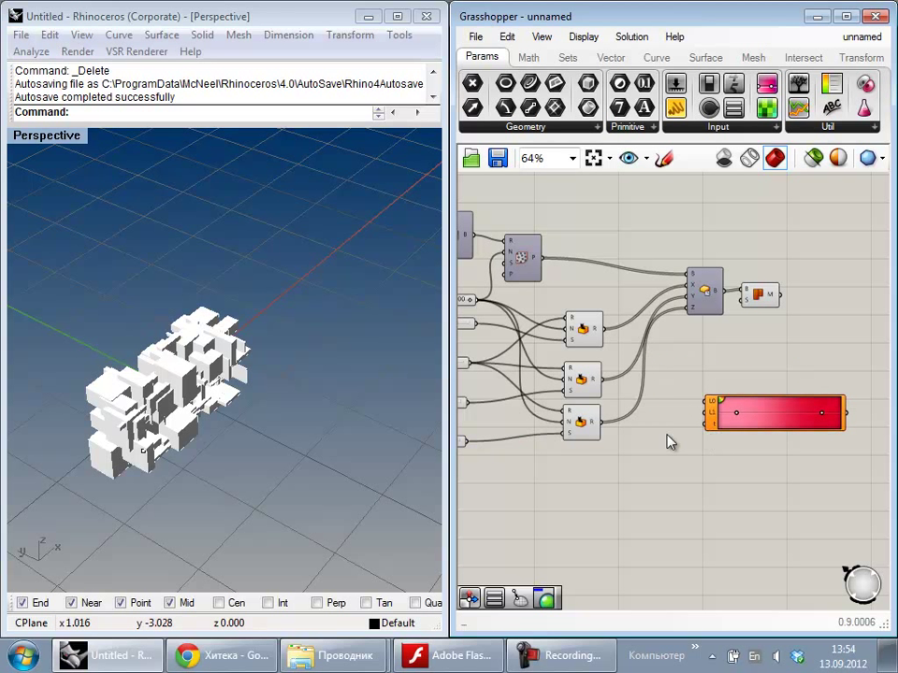
Step: Duplicate the first Random below the others, disconnect the copy's R input, and feed its output into the Gradient's t input
{"action": "right_click_drag", "start_coordinate": [596, 431], "coordinate": [643, 393]}
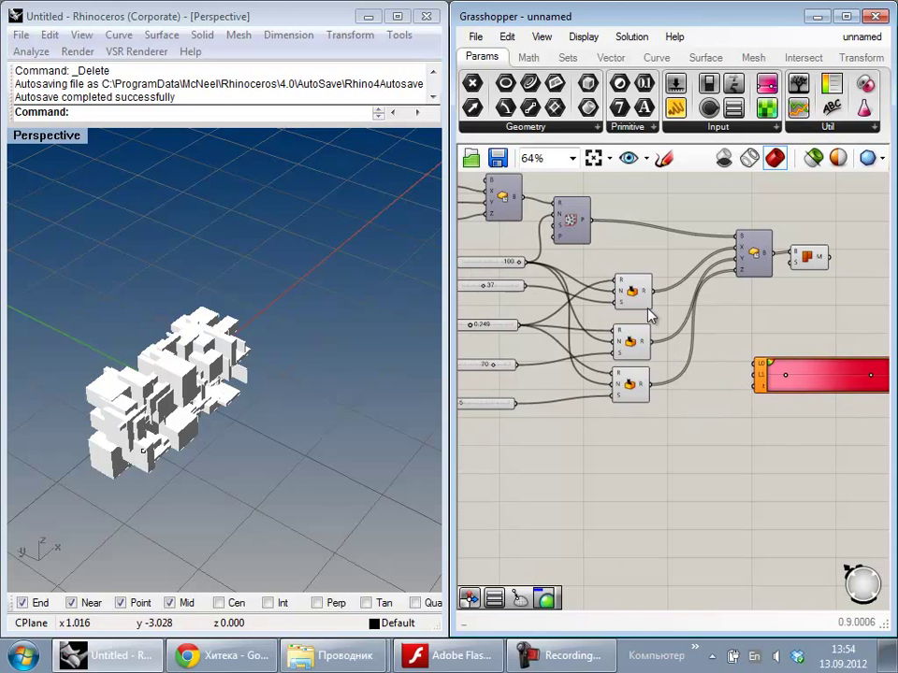
{"action": "left_click_drag", "start_coordinate": [639, 299], "coordinate": [558, 397], "text": "alt"}
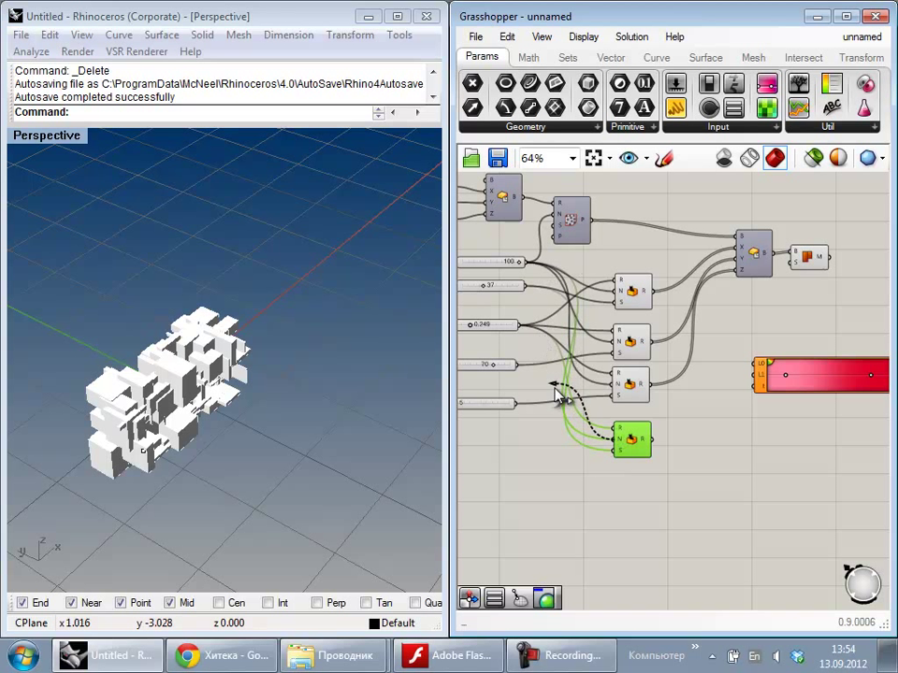
{"action": "left_click_drag", "start_coordinate": [610, 425], "coordinate": [625, 398]}
{"action": "mouse_move", "coordinate": [655, 442]}
{"action": "left_mouse_down"}
{"action": "mouse_move", "coordinate": [769, 394]}
{"action": "mouse_move", "coordinate": [652, 440]}
{"action": "left_mouse_up"}
{"action": "right_click_drag", "start_coordinate": [767, 418], "coordinate": [679, 418]}
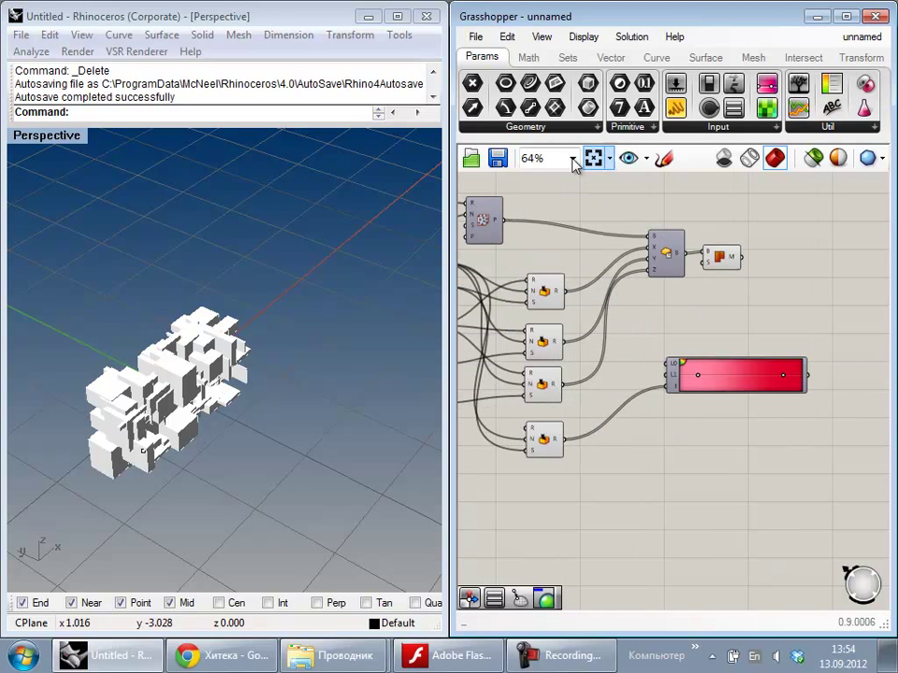
Step: Add a Custom Preview component, connect the mesh to G and the Gradient to S, and align it with Mesh Brep
{"action": "left_click", "coordinate": [615, 58]}
{"action": "left_click_drag", "start_coordinate": [507, 108], "coordinate": [736, 259]}
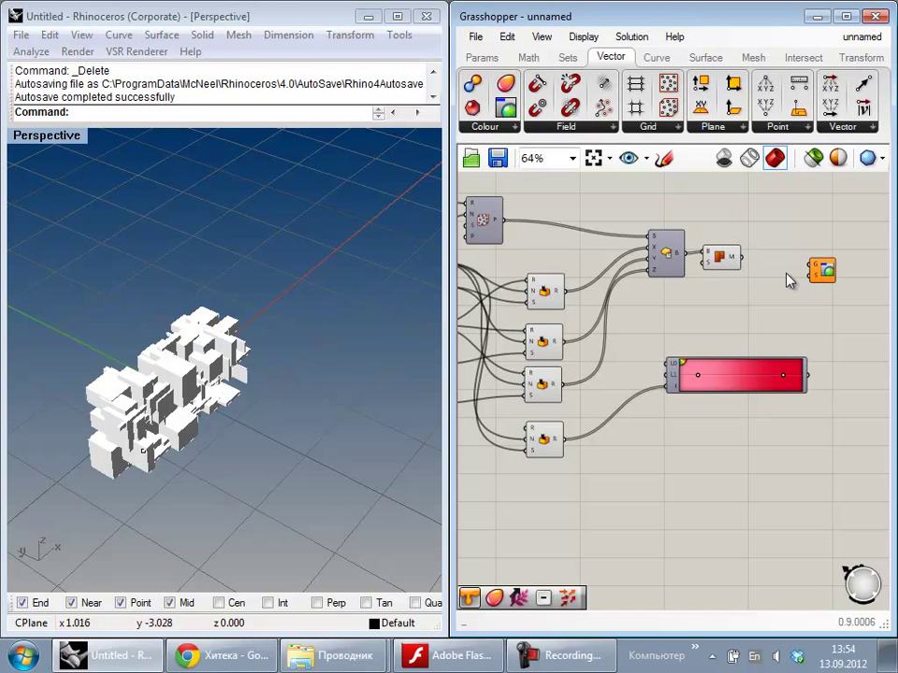
{"action": "left_click_drag", "start_coordinate": [814, 269], "coordinate": [741, 258]}
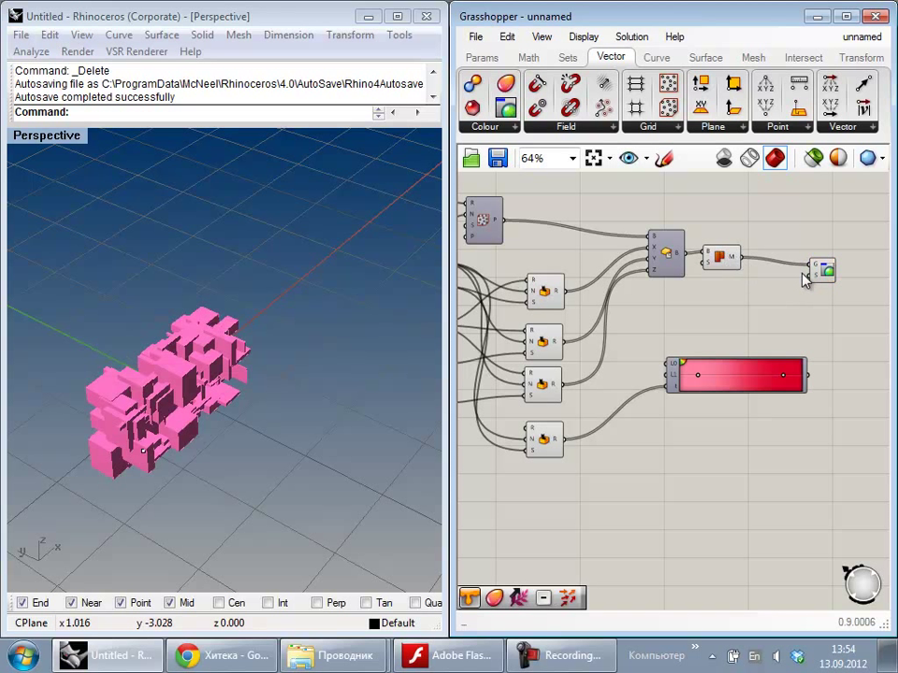
{"action": "left_click_drag", "start_coordinate": [810, 275], "coordinate": [807, 374]}
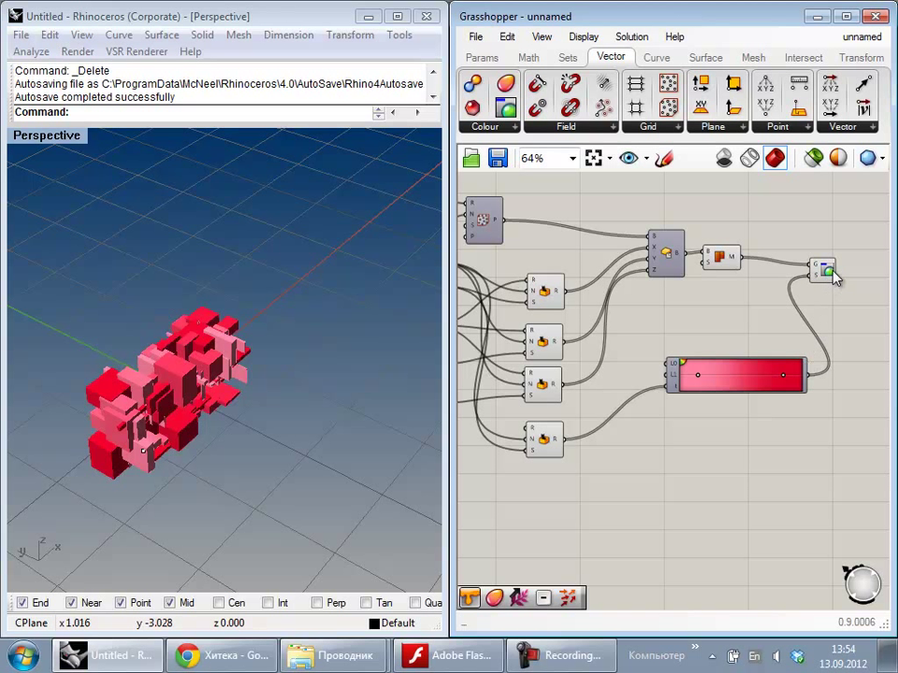
{"action": "left_click_drag", "start_coordinate": [832, 271], "coordinate": [821, 256]}
{"action": "left_click", "coordinate": [819, 293]}
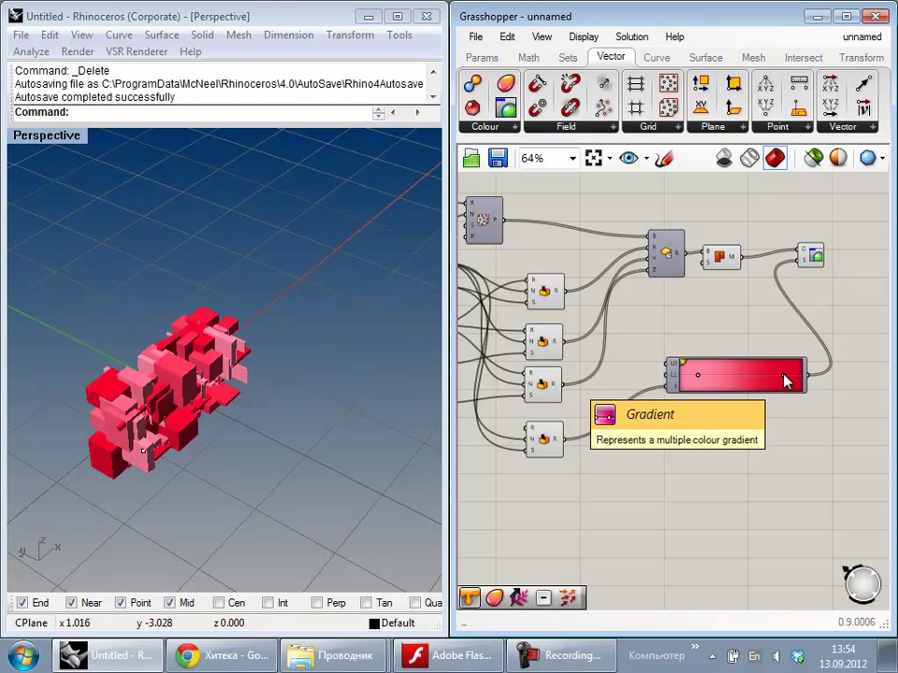
Step: Set the Gradient's end colour to blue and inspect the coloured boxes
{"action": "right_click", "coordinate": [784, 376]}
{"action": "left_click_drag", "start_coordinate": [867, 437], "coordinate": [856, 448]}
{"action": "left_click_drag", "start_coordinate": [776, 379], "coordinate": [728, 318]}
{"action": "left_click", "coordinate": [652, 379]}
{"action": "right_click_drag", "start_coordinate": [70, 440], "coordinate": [305, 436]}
{"action": "scroll", "coordinate": [307, 435], "scroll_direction": "up", "scroll_amount": 5}
{"action": "right_click_drag", "start_coordinate": [374, 416], "coordinate": [263, 400]}
{"action": "scroll", "coordinate": [264, 400], "scroll_direction": "down", "scroll_amount": 6}
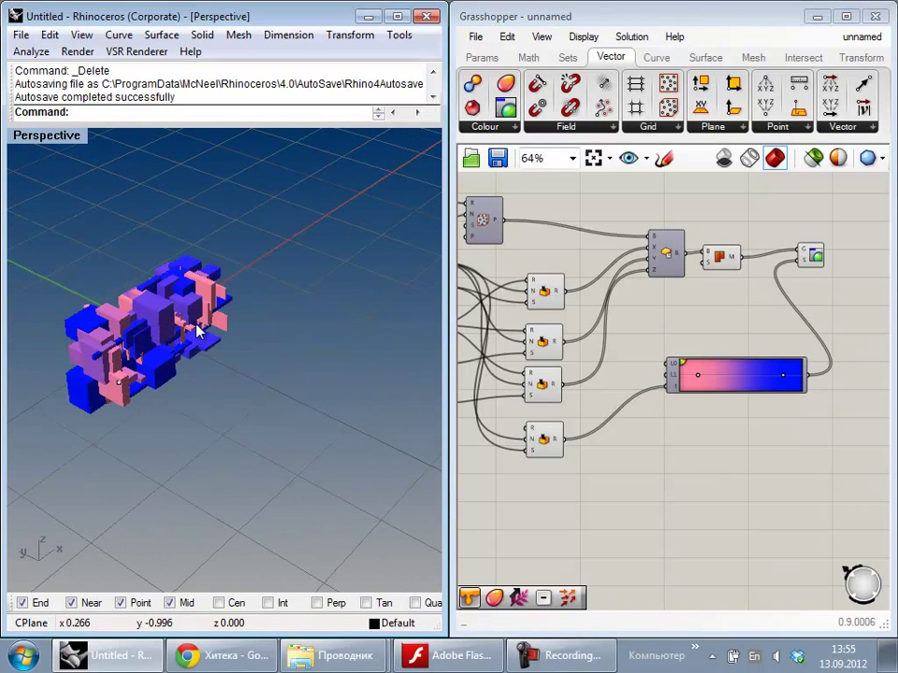
{"action": "right_click_drag", "start_coordinate": [110, 292], "coordinate": [165, 300]}
{"action": "scroll", "coordinate": [165, 300], "scroll_direction": "up", "scroll_amount": 7}
Step: Move the Gradient's start grip closer to the beginning and set its colour to magenta
{"action": "right_click_drag", "start_coordinate": [791, 424], "coordinate": [773, 417]}
{"action": "scroll", "coordinate": [767, 374], "scroll_direction": "up", "scroll_amount": 2}
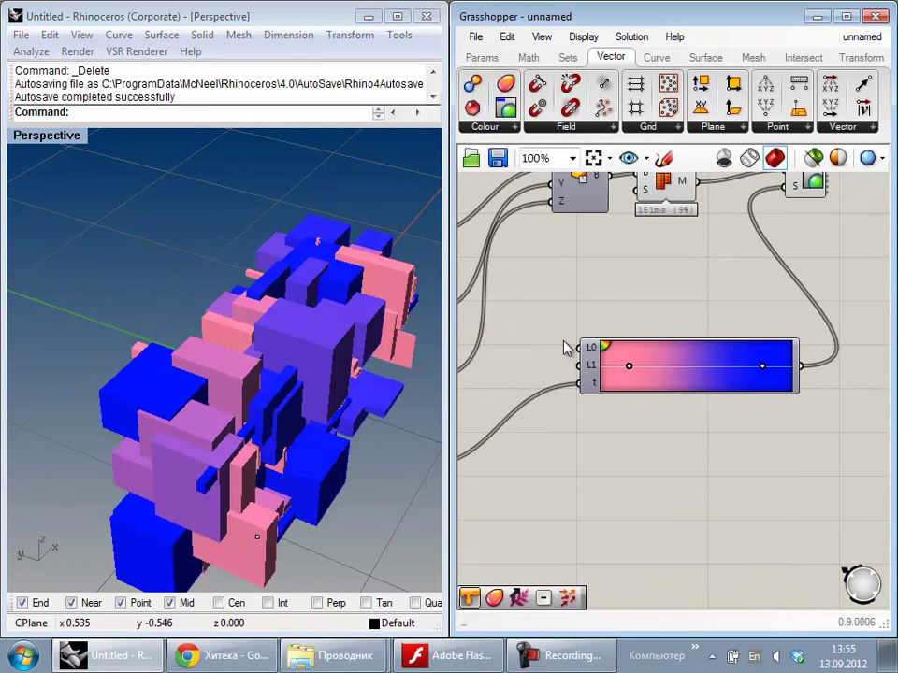
{"action": "scroll", "coordinate": [567, 352], "scroll_direction": "up", "scroll_amount": 4}
{"action": "left_click_drag", "start_coordinate": [710, 375], "coordinate": [665, 377]}
{"action": "right_click", "coordinate": [664, 378]}
{"action": "left_click_drag", "start_coordinate": [746, 370], "coordinate": [732, 306]}
{"action": "left_click_drag", "start_coordinate": [872, 447], "coordinate": [855, 439]}
{"action": "left_click", "coordinate": [733, 272]}
Step: Set the Gradient's end colour to bright green
{"action": "right_click_drag", "start_coordinate": [726, 296], "coordinate": [622, 288]}
{"action": "scroll", "coordinate": [622, 288], "scroll_direction": "down", "scroll_amount": 4}
{"action": "right_click", "coordinate": [753, 321]}
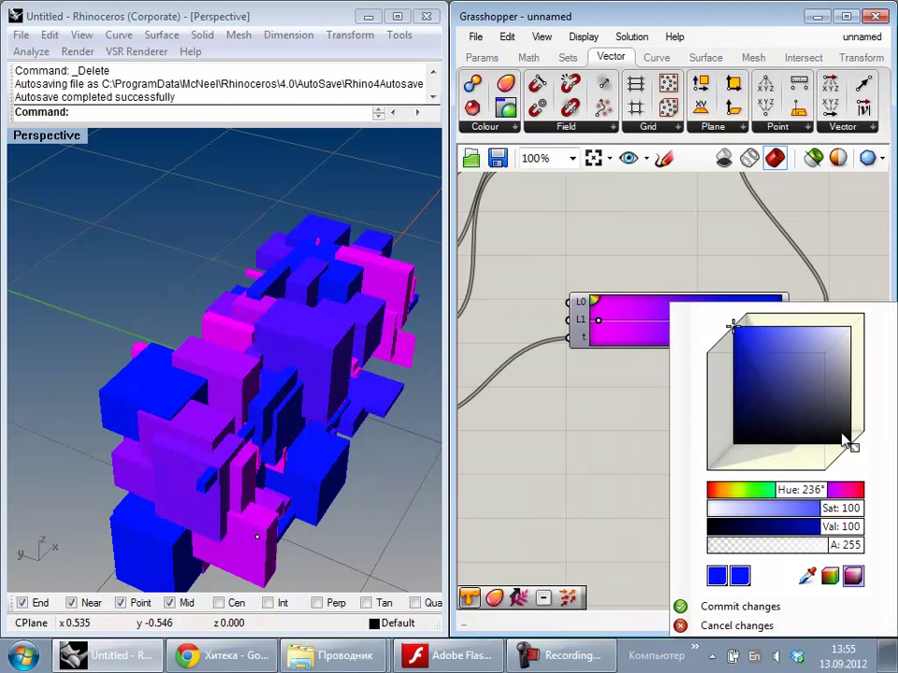
{"action": "left_click_drag", "start_coordinate": [857, 452], "coordinate": [847, 466]}
{"action": "right_click_drag", "start_coordinate": [628, 447], "coordinate": [603, 438]}
{"action": "scroll", "coordinate": [161, 408], "scroll_direction": "down", "scroll_amount": 10}
{"action": "right_click_drag", "start_coordinate": [214, 449], "coordinate": [200, 361]}
{"action": "key", "text": "Caps_Lock"}
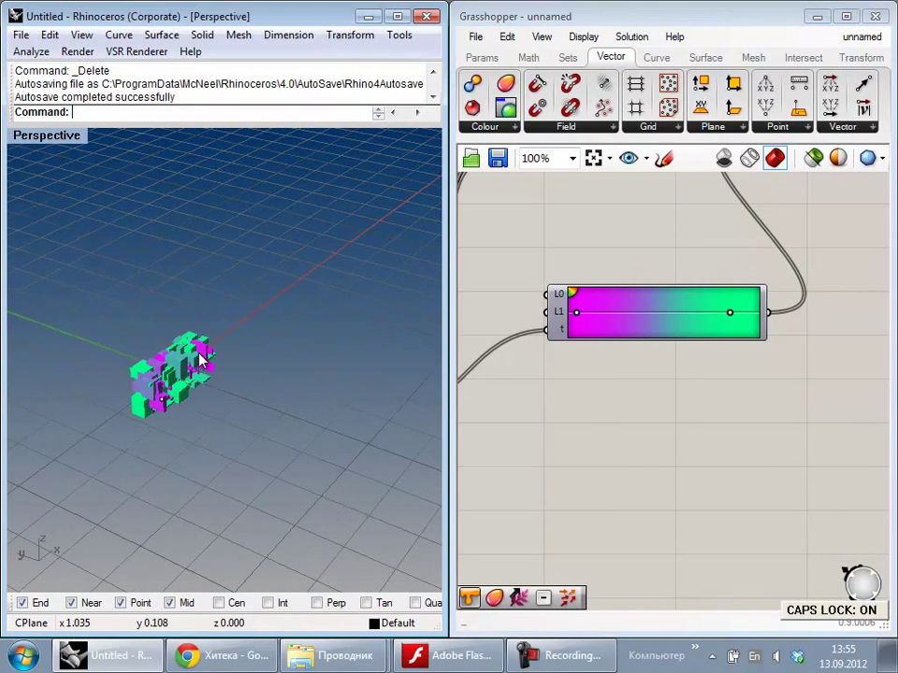
Step: Move the Rhino point object clear of the coloured boxes
{"action": "right_click_drag", "start_coordinate": [627, 281], "coordinate": [674, 300]}
{"action": "right_click_drag", "start_coordinate": [126, 363], "coordinate": [178, 387]}
{"action": "scroll", "coordinate": [178, 386], "scroll_direction": "up", "scroll_amount": 3}
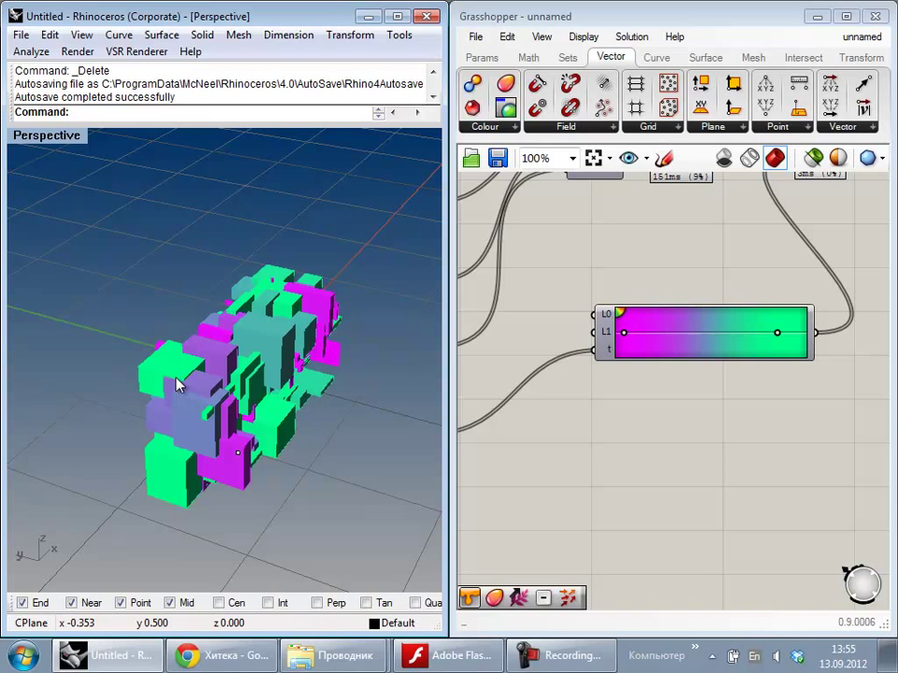
{"action": "right_click_drag", "start_coordinate": [194, 430], "coordinate": [228, 430]}
{"action": "scroll", "coordinate": [228, 430], "scroll_direction": "down", "scroll_amount": 8}
{"action": "left_click_drag", "start_coordinate": [206, 394], "coordinate": [225, 447]}
{"action": "right_click_drag", "start_coordinate": [280, 394], "coordinate": [309, 414]}
Step: Set the bounding box's Y slider to 0.784 and its Z slider to 1.000
{"action": "right_click_drag", "start_coordinate": [505, 291], "coordinate": [673, 372]}
{"action": "scroll", "coordinate": [673, 372], "scroll_direction": "down", "scroll_amount": 3}
{"action": "right_click_drag", "start_coordinate": [570, 325], "coordinate": [603, 331]}
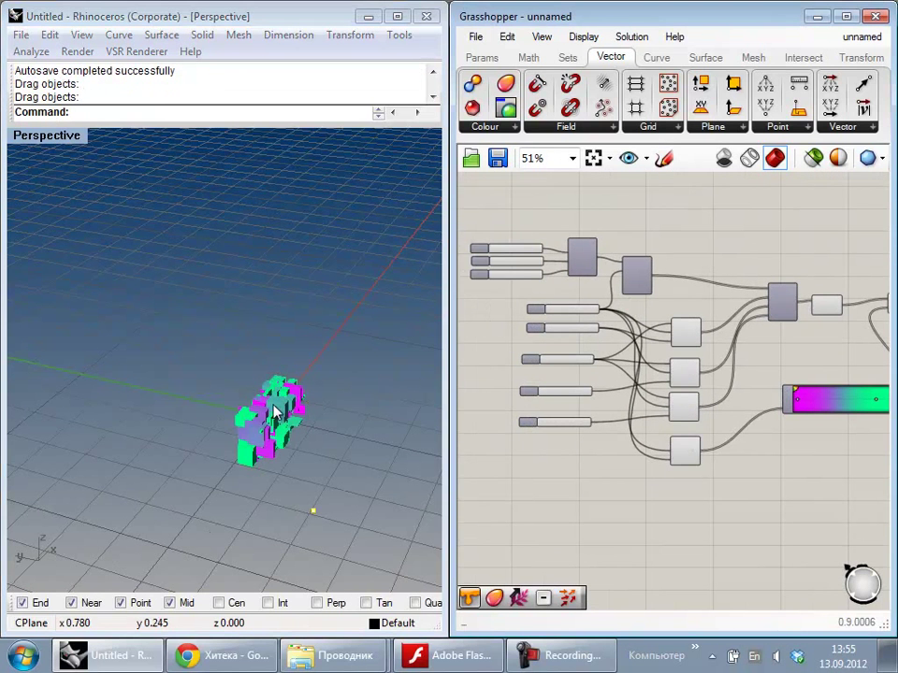
{"action": "scroll", "coordinate": [296, 491], "scroll_direction": "up", "scroll_amount": 5}
{"action": "scroll", "coordinate": [570, 245], "scroll_direction": "up", "scroll_amount": 3}
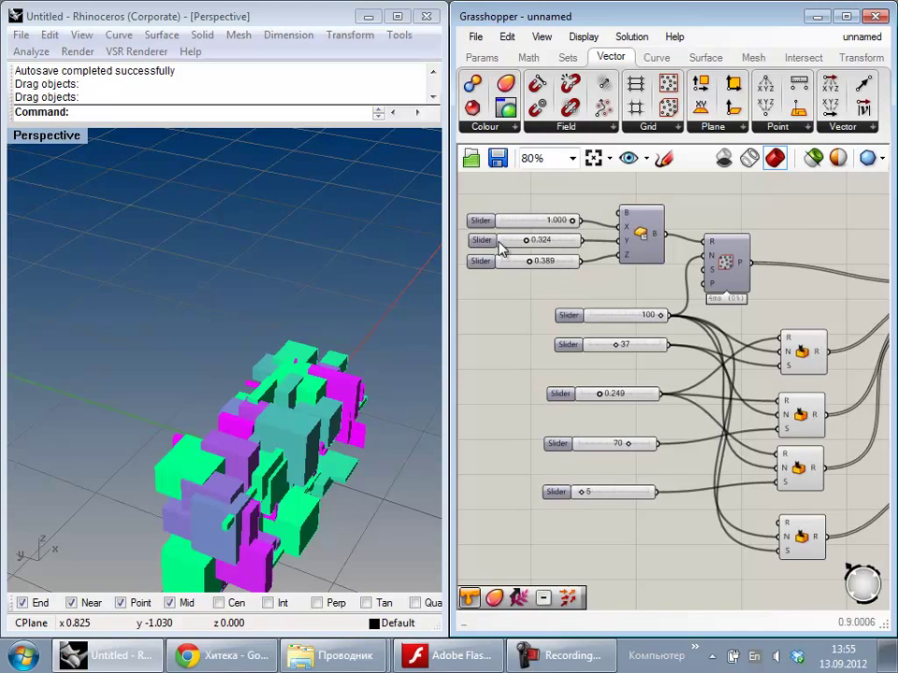
{"action": "scroll", "coordinate": [500, 243], "scroll_direction": "up", "scroll_amount": 1}
{"action": "right_click_drag", "start_coordinate": [323, 399], "coordinate": [306, 351], "text": "shift"}
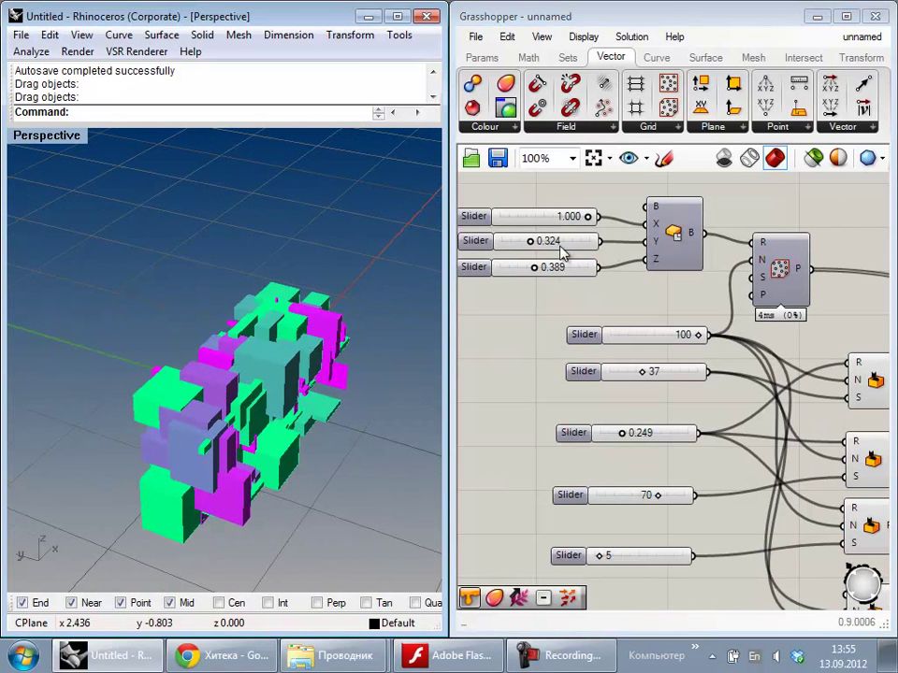
{"action": "left_click_drag", "start_coordinate": [537, 242], "coordinate": [627, 277]}
{"action": "left_click", "coordinate": [692, 225]}
{"action": "left_click", "coordinate": [698, 284]}
{"action": "right_click_drag", "start_coordinate": [131, 464], "coordinate": [245, 411]}
{"action": "scroll", "coordinate": [243, 391], "scroll_direction": "down", "scroll_amount": 10}
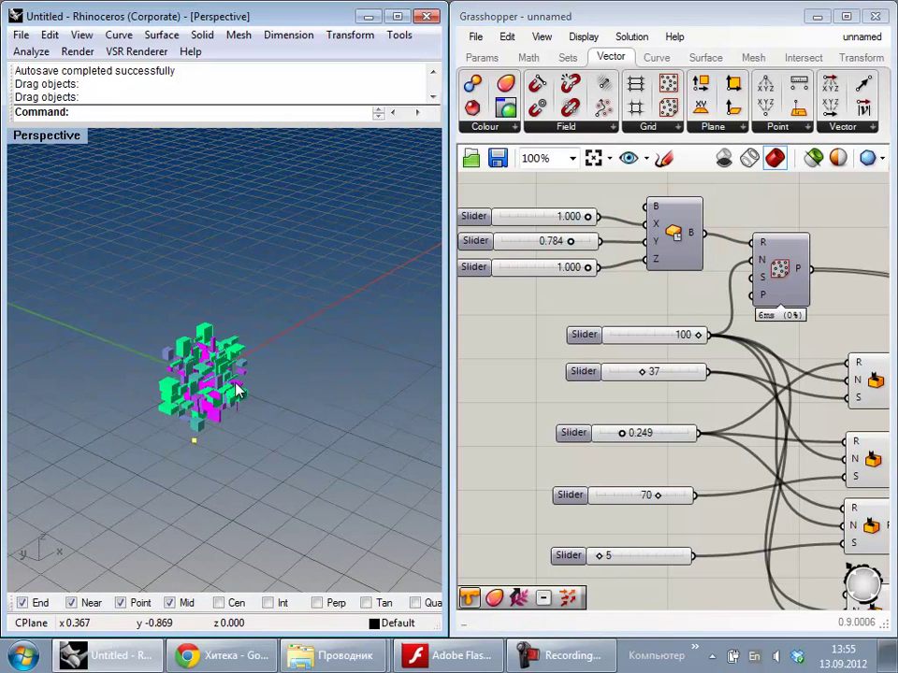
Step: Reduce the number of populated points to 29
{"action": "scroll", "coordinate": [659, 311], "scroll_direction": "up", "scroll_amount": 5}
{"action": "left_click_drag", "start_coordinate": [660, 312], "coordinate": [522, 308]}
{"action": "right_click_drag", "start_coordinate": [193, 388], "coordinate": [216, 388]}
{"action": "scroll", "coordinate": [220, 385], "scroll_direction": "up", "scroll_amount": 5}
Step: Add a Sphere component with the populated points as B and the first Random's output as R
{"action": "right_click_drag", "start_coordinate": [672, 417], "coordinate": [609, 309]}
{"action": "scroll", "coordinate": [609, 310], "scroll_direction": "down", "scroll_amount": 4}
{"action": "right_click_drag", "start_coordinate": [827, 443], "coordinate": [653, 358]}
{"action": "scroll", "coordinate": [566, 376], "scroll_direction": "down", "scroll_amount": 3}
{"action": "scroll", "coordinate": [554, 367], "scroll_direction": "up", "scroll_amount": 2}
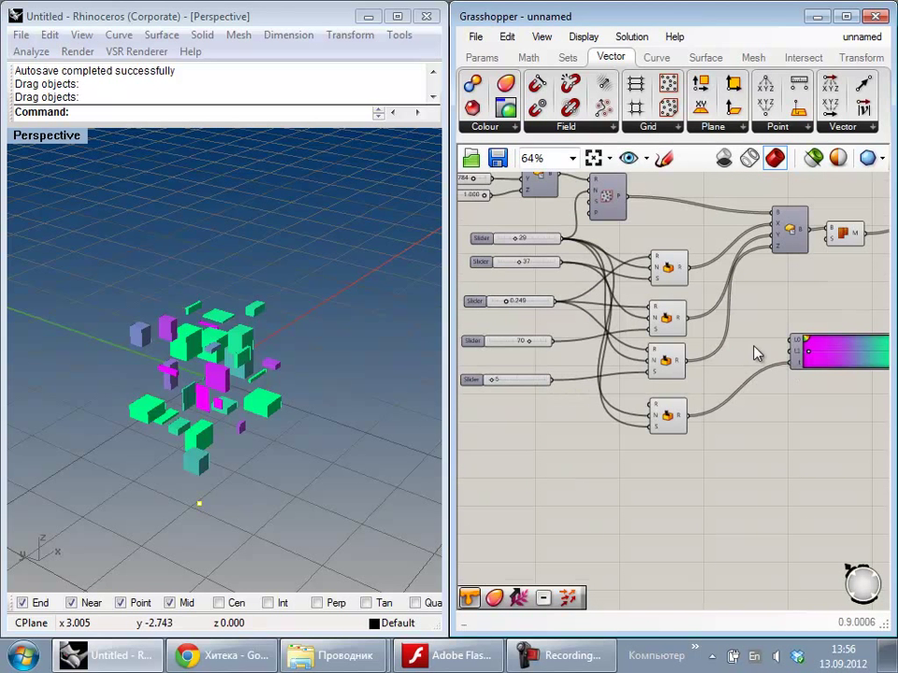
{"action": "right_click_drag", "start_coordinate": [846, 297], "coordinate": [680, 347]}
{"action": "scroll", "coordinate": [680, 347], "scroll_direction": "up", "scroll_amount": 1}
{"action": "left_click", "coordinate": [609, 271]}
{"action": "left_click", "coordinate": [613, 304]}
{"action": "right_click_drag", "start_coordinate": [608, 276], "coordinate": [679, 311]}
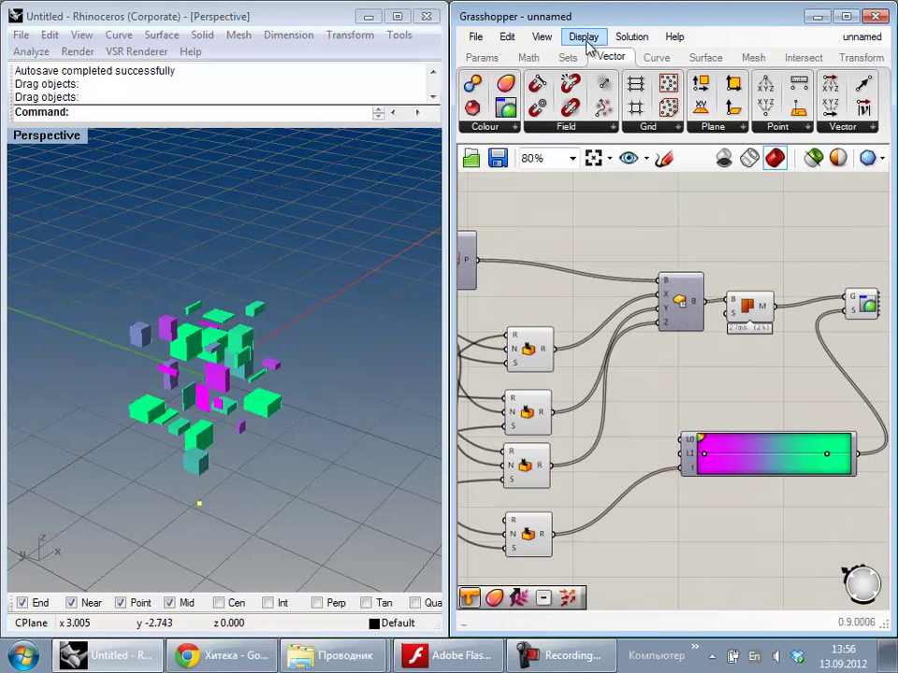
{"action": "left_click", "coordinate": [657, 57]}
{"action": "left_click", "coordinate": [697, 57]}
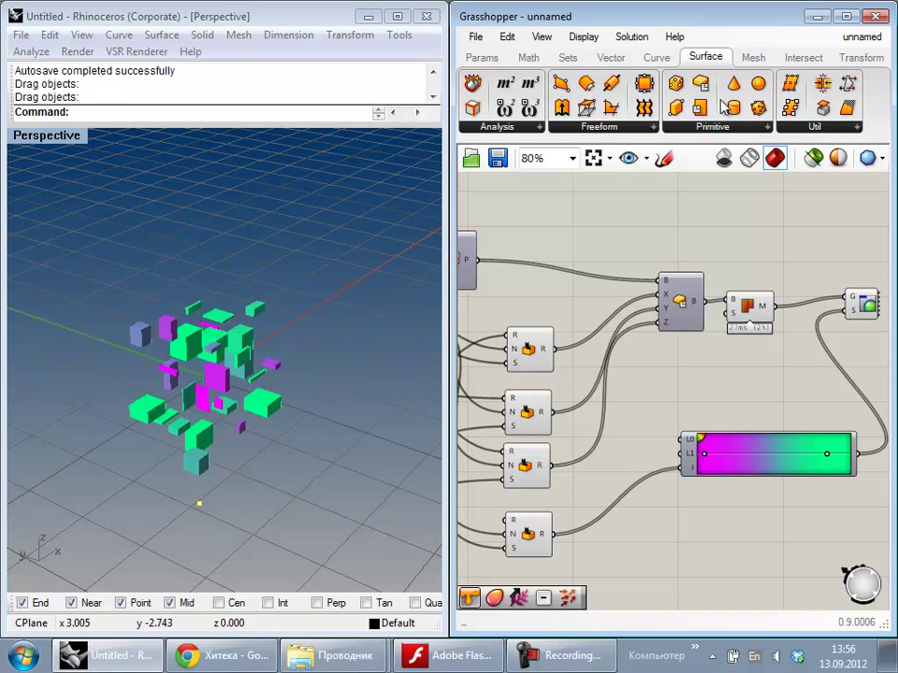
{"action": "left_click_drag", "start_coordinate": [761, 84], "coordinate": [496, 258]}
{"action": "left_click_drag", "start_coordinate": [603, 225], "coordinate": [489, 259]}
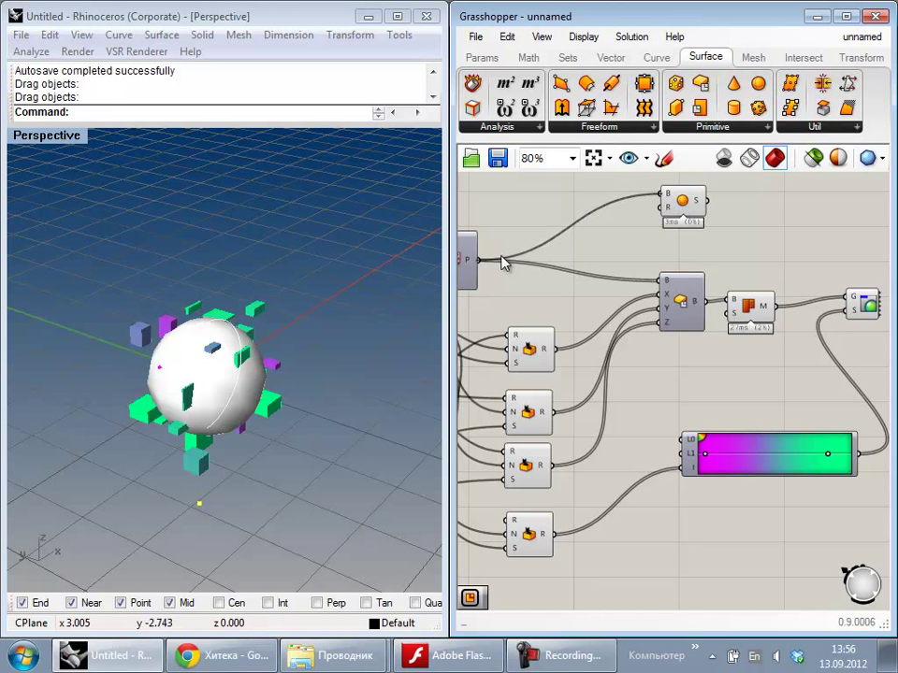
{"action": "left_click_drag", "start_coordinate": [660, 207], "coordinate": [554, 348]}
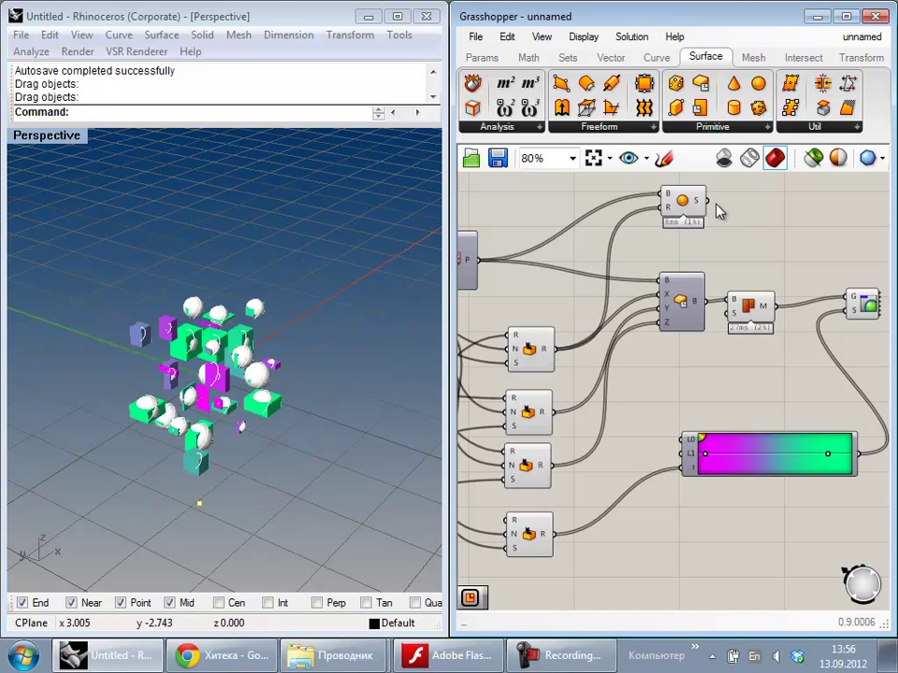
Step: Feed the spheres into Mesh Brep in place of the boxes and turn off the Sphere and Mesh Brep previews
{"action": "left_click_drag", "start_coordinate": [707, 200], "coordinate": [776, 316]}
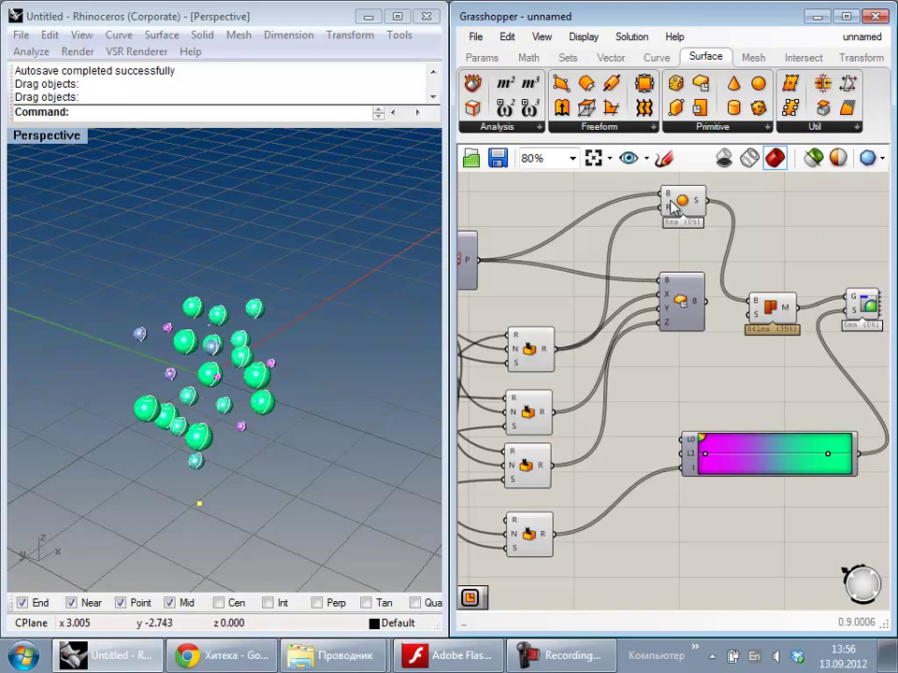
{"action": "right_click", "coordinate": [682, 199]}
{"action": "left_click", "coordinate": [698, 234]}
{"action": "right_click", "coordinate": [771, 307]}
{"action": "left_click", "coordinate": [775, 339]}
Step: Set the shared range slider of the Random components to 1.000
{"action": "right_click_drag", "start_coordinate": [642, 431], "coordinate": [743, 399]}
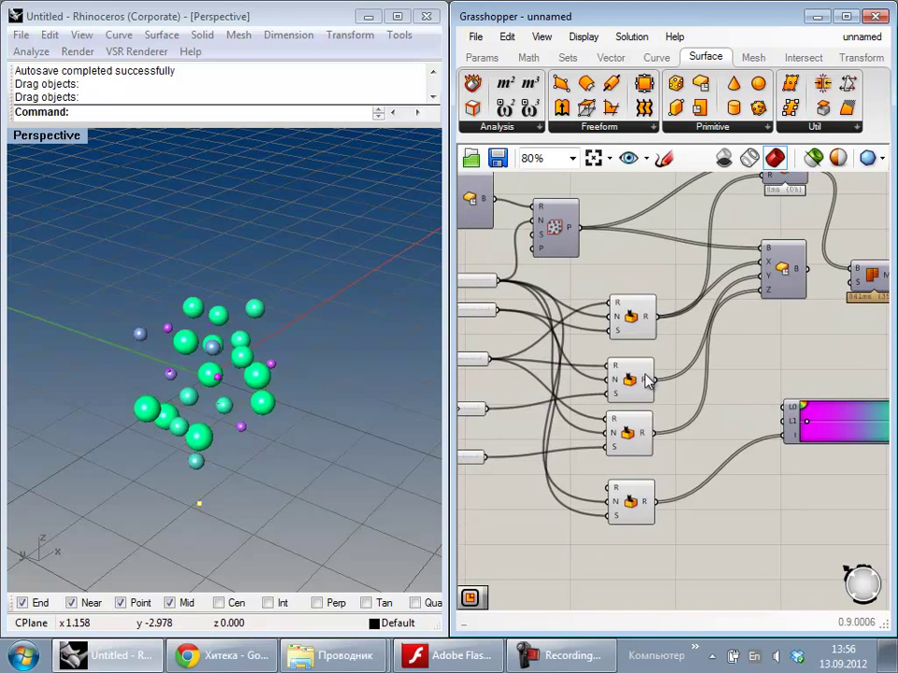
{"action": "right_click_drag", "start_coordinate": [645, 379], "coordinate": [738, 423]}
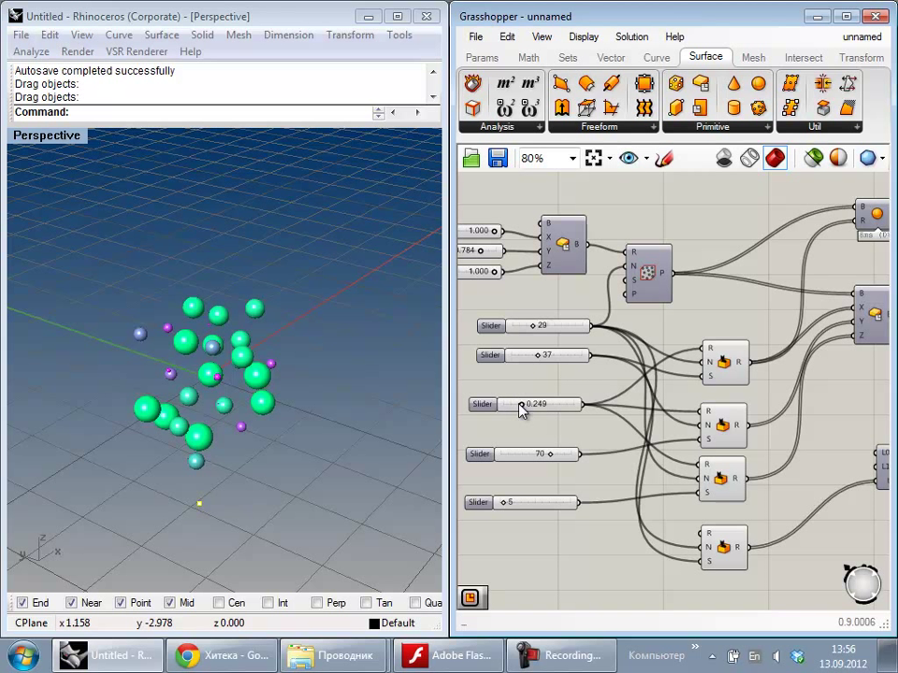
{"action": "left_click_drag", "start_coordinate": [565, 404], "coordinate": [580, 408]}
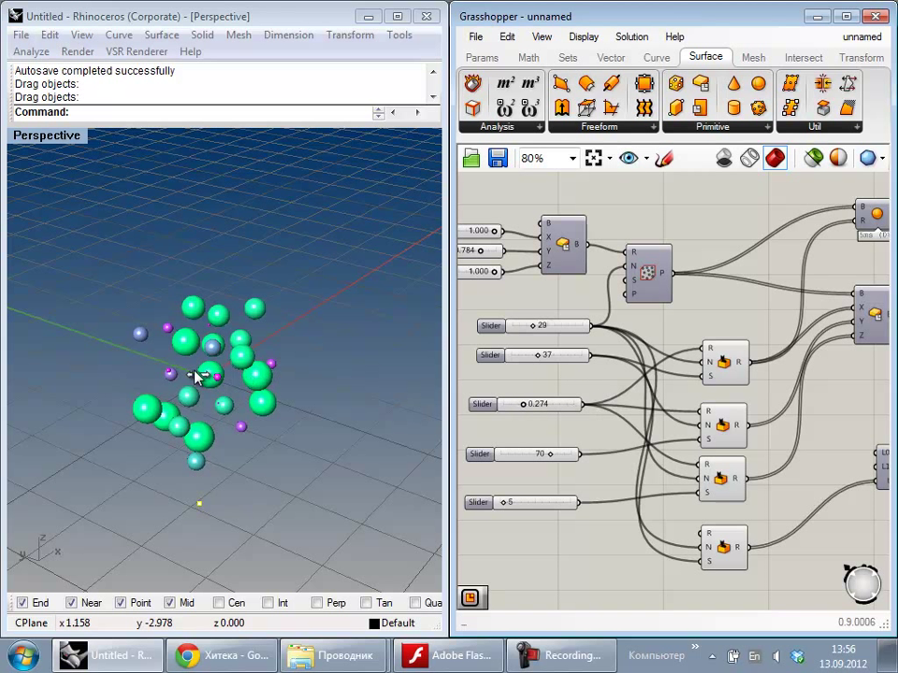
{"action": "scroll", "coordinate": [643, 412], "scroll_direction": "up", "scroll_amount": 3}
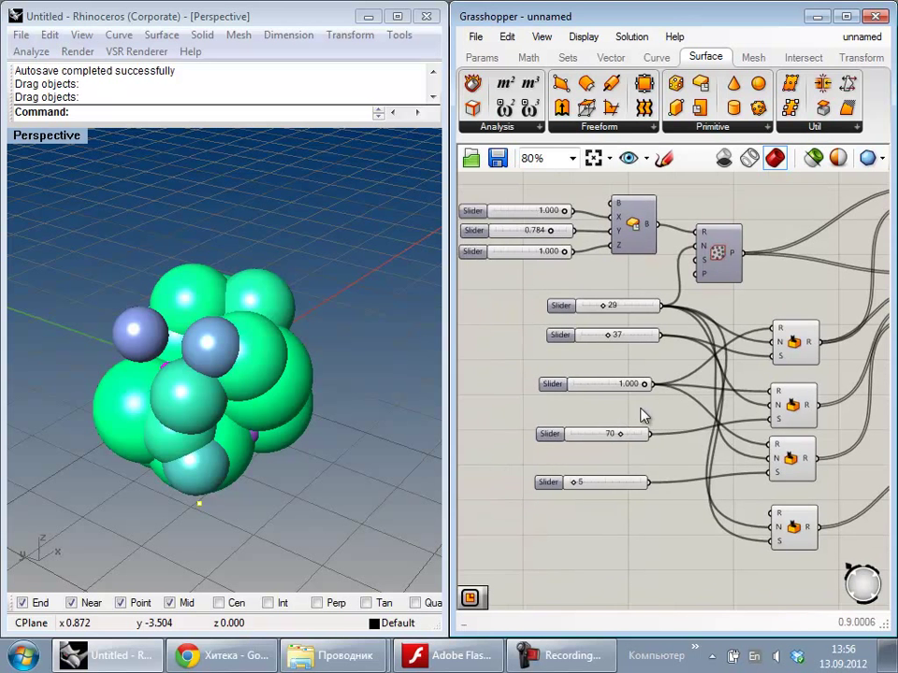
Step: Set the shared Random range slider to 0.744 and the box sliders to X 0.430, Y 1.000 and Z 0.000
{"action": "left_click_drag", "start_coordinate": [615, 380], "coordinate": [619, 389]}
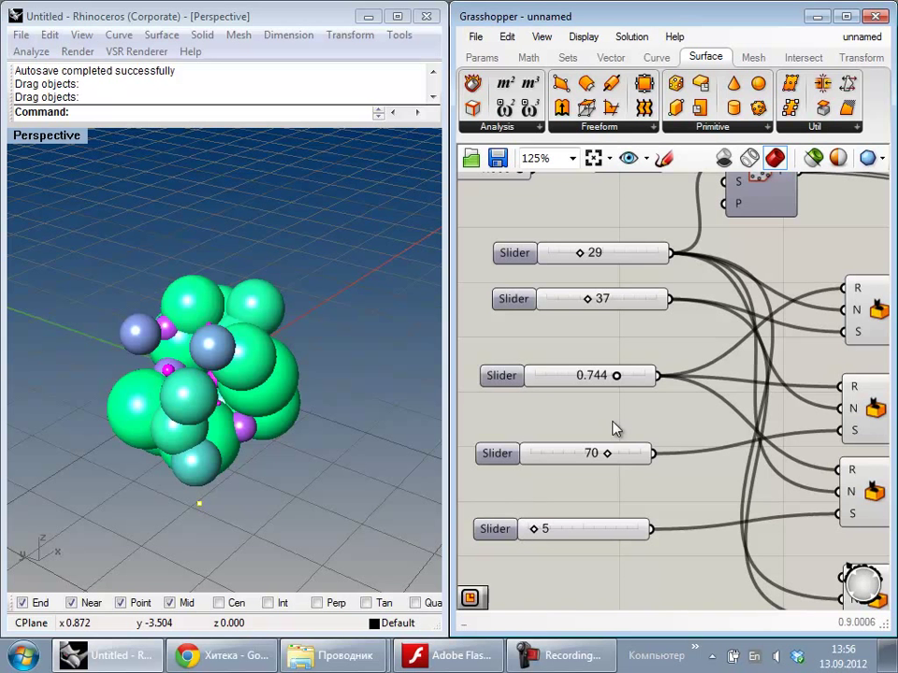
{"action": "right_click_drag", "start_coordinate": [614, 405], "coordinate": [738, 414]}
{"action": "scroll", "coordinate": [739, 414], "scroll_direction": "down", "scroll_amount": 5}
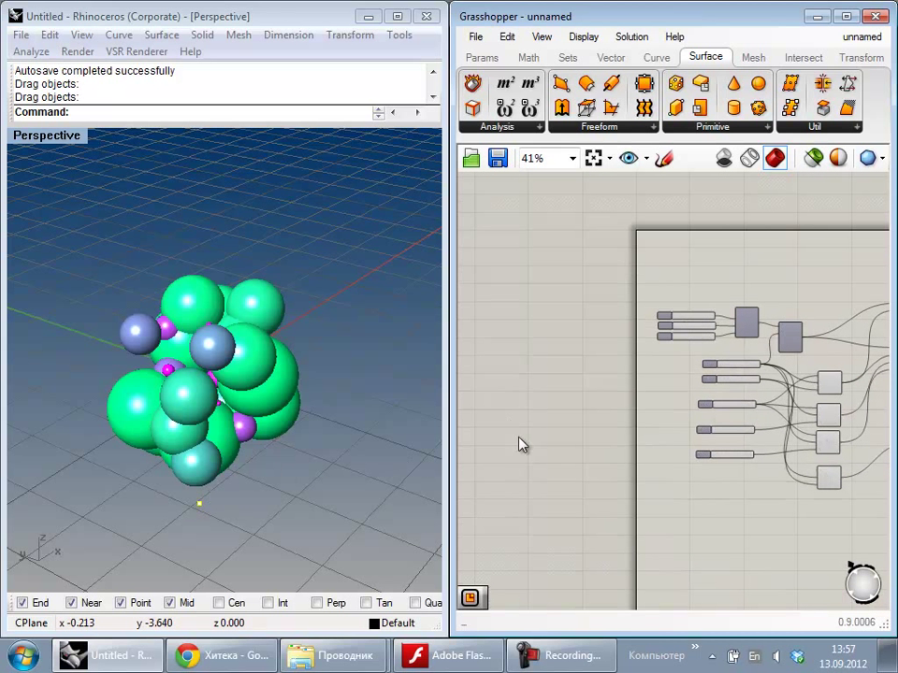
{"action": "scroll", "coordinate": [650, 311], "scroll_direction": "up", "scroll_amount": 5}
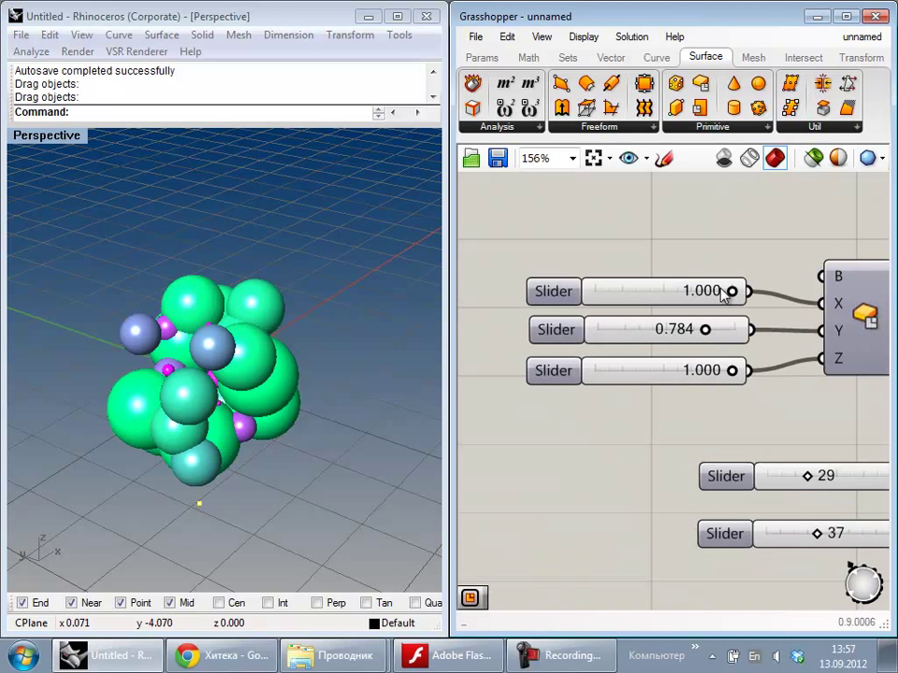
{"action": "left_click_drag", "start_coordinate": [731, 291], "coordinate": [709, 349]}
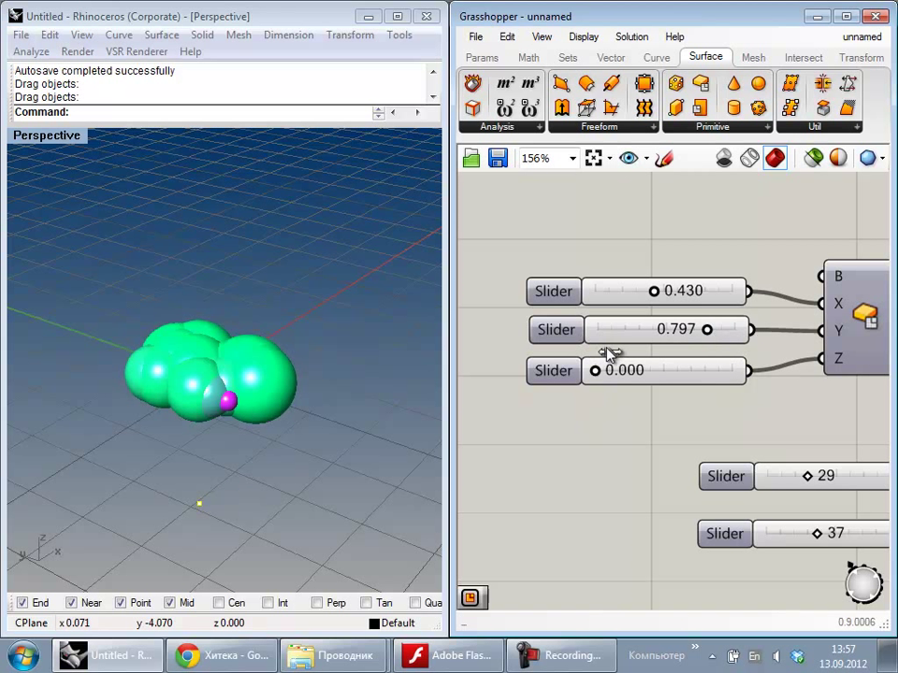
Step: Lower the shared range slider of the Random components to 0.244 to shrink the spheres
{"action": "scroll", "coordinate": [731, 462], "scroll_direction": "down", "scroll_amount": 3}
{"action": "right_click_drag", "start_coordinate": [731, 462], "coordinate": [542, 342]}
{"action": "right_click_drag", "start_coordinate": [600, 360], "coordinate": [710, 385]}
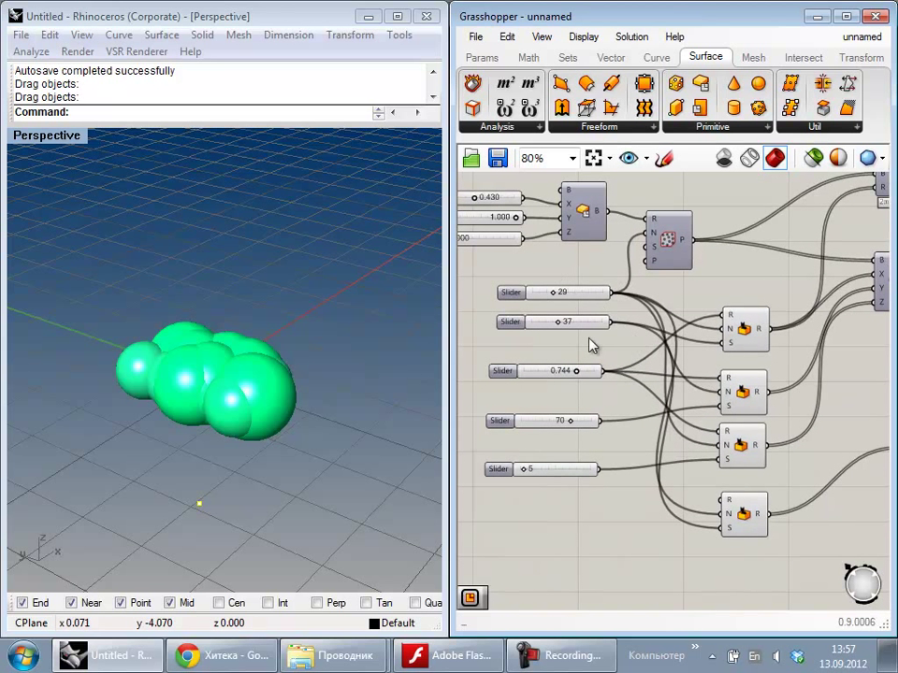
{"action": "left_click_drag", "start_coordinate": [575, 377], "coordinate": [542, 372]}
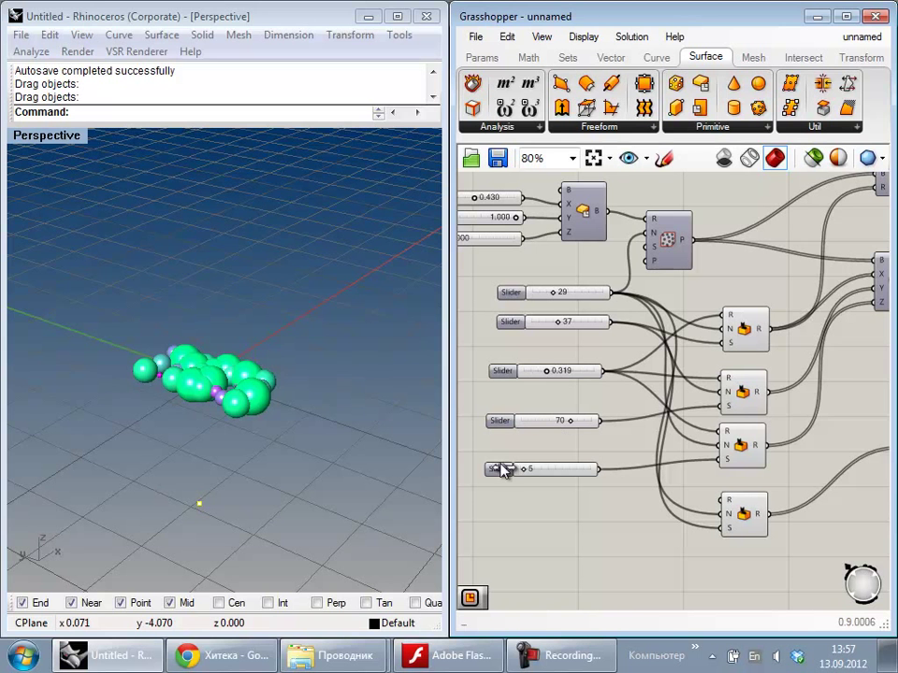
{"action": "right_click_drag", "start_coordinate": [190, 395], "coordinate": [241, 462]}
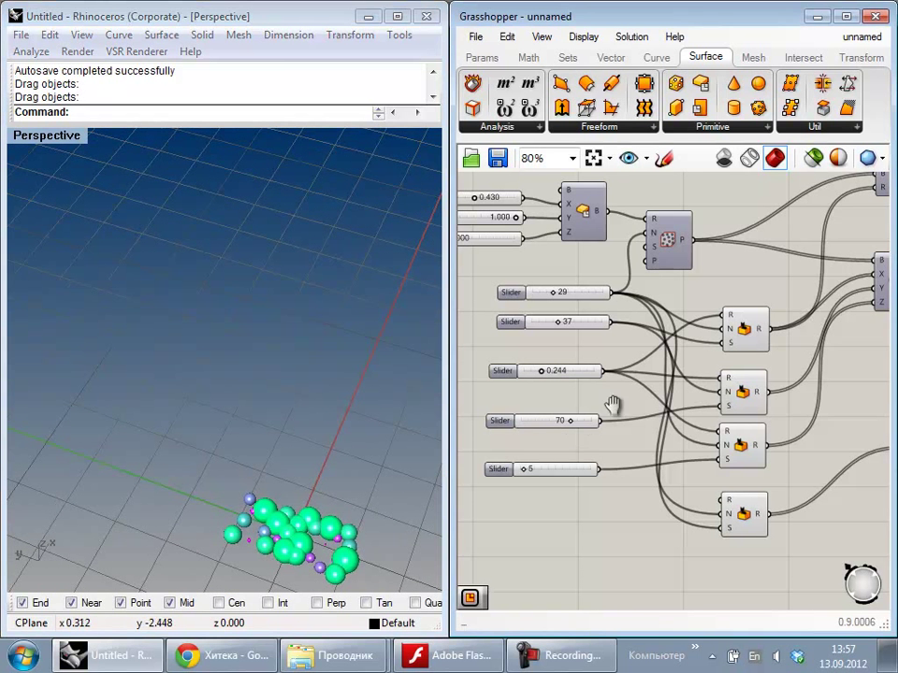
Step: Set the X size slider of the box that holds the populated points to 1.000
{"action": "right_click_drag", "start_coordinate": [613, 405], "coordinate": [654, 382]}
{"action": "scroll", "coordinate": [558, 233], "scroll_direction": "up", "scroll_amount": 2}
{"action": "right_click_drag", "start_coordinate": [558, 227], "coordinate": [660, 380]}
{"action": "left_click_drag", "start_coordinate": [595, 300], "coordinate": [599, 298]}
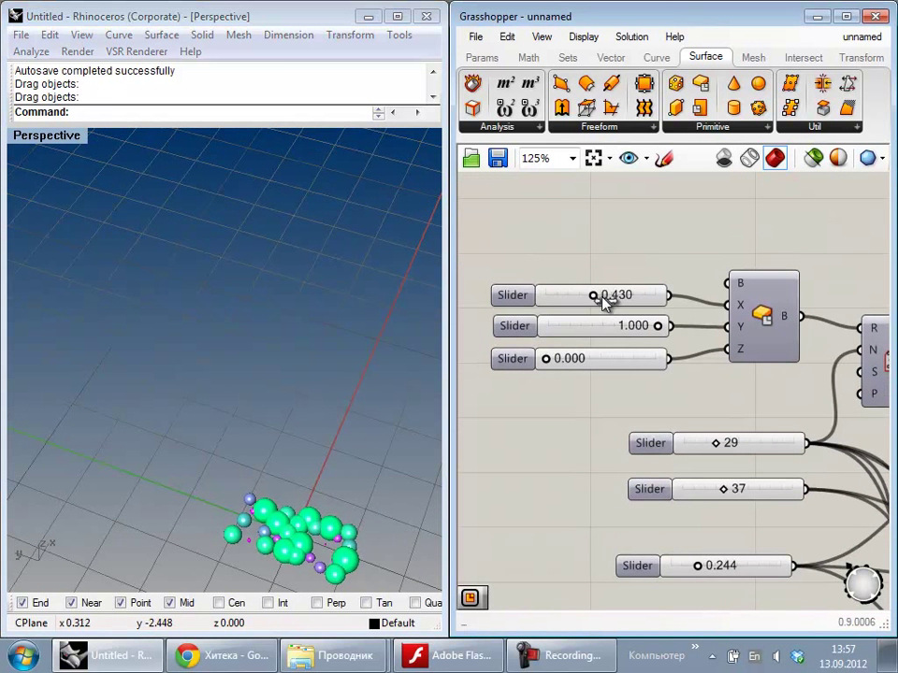
{"action": "right_click_drag", "start_coordinate": [325, 484], "coordinate": [295, 421], "text": "shift"}
{"action": "scroll", "coordinate": [296, 420], "scroll_direction": "up", "scroll_amount": 5}
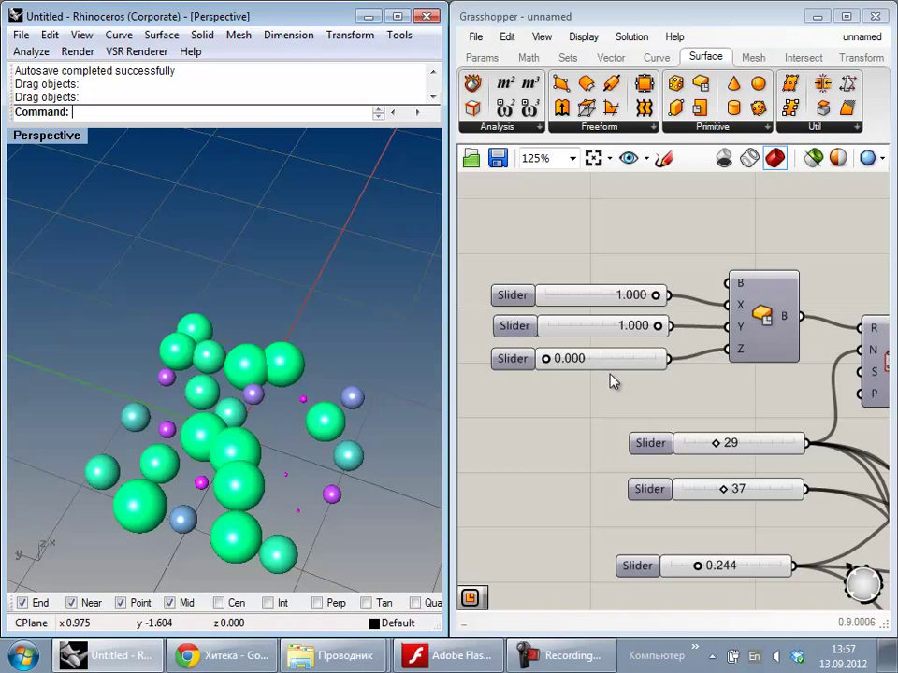
Step: Set the seed slider of the first Random component to 8
{"action": "scroll", "coordinate": [226, 475], "scroll_direction": "down", "scroll_amount": 4}
{"action": "right_click_drag", "start_coordinate": [771, 463], "coordinate": [680, 407]}
{"action": "scroll", "coordinate": [697, 416], "scroll_direction": "down", "scroll_amount": 3}
{"action": "scroll", "coordinate": [642, 458], "scroll_direction": "up", "scroll_amount": 2}
{"action": "right_click_drag", "start_coordinate": [642, 458], "coordinate": [632, 396]}
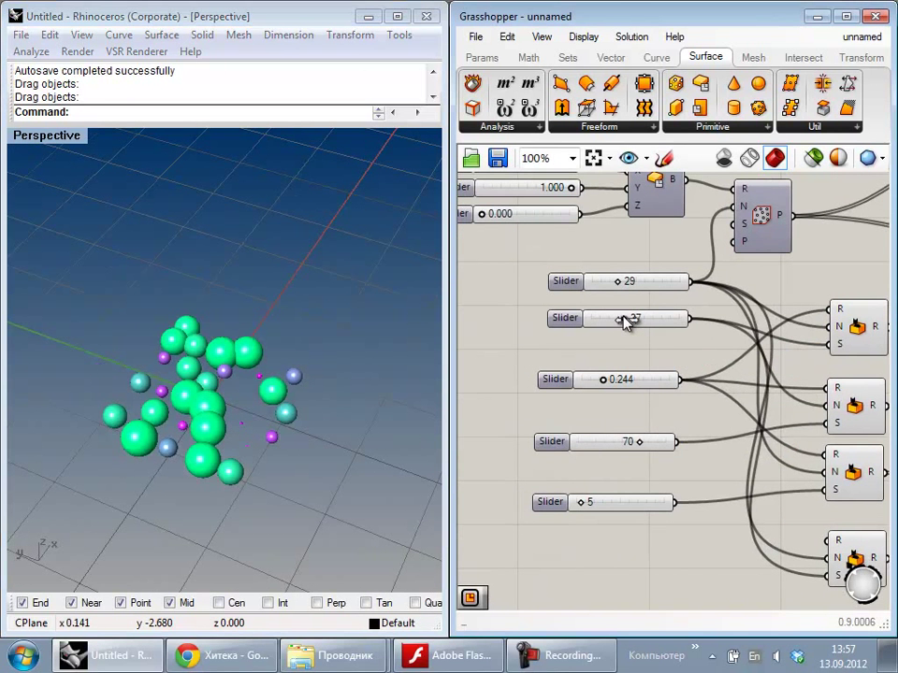
{"action": "left_click_drag", "start_coordinate": [631, 317], "coordinate": [599, 322]}
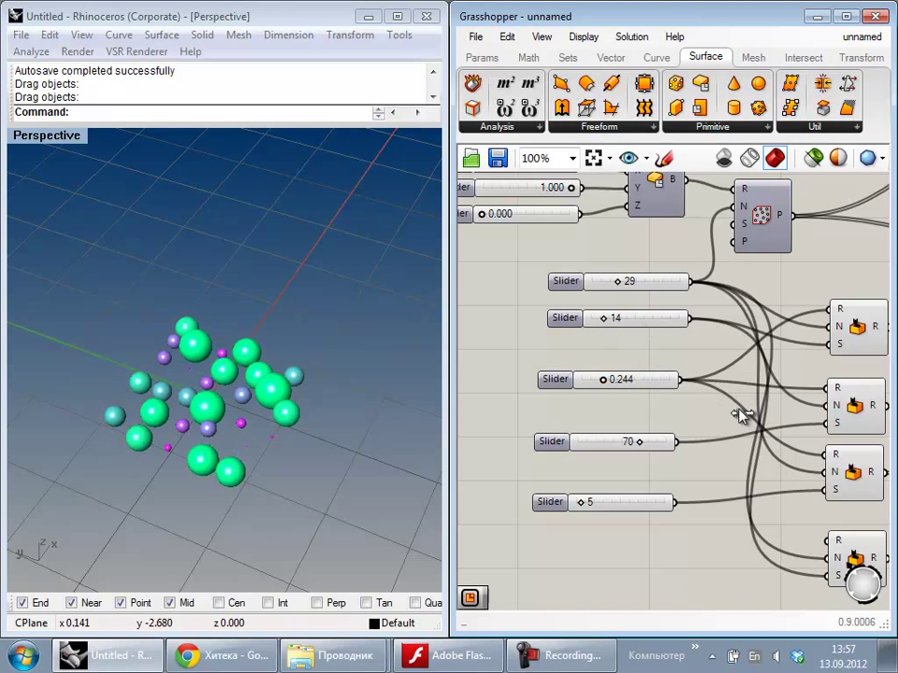
Step: Add a grip at about 31% of the gradient and colour it yellow with hue 48°, saturation 100 and value 100
{"action": "right_click_drag", "start_coordinate": [748, 458], "coordinate": [565, 413]}
{"action": "scroll", "coordinate": [564, 412], "scroll_direction": "down", "scroll_amount": 3}
{"action": "scroll", "coordinate": [727, 426], "scroll_direction": "up", "scroll_amount": 4}
{"action": "right_click_drag", "start_coordinate": [765, 376], "coordinate": [591, 376]}
{"action": "left_click_drag", "start_coordinate": [563, 354], "coordinate": [610, 332]}
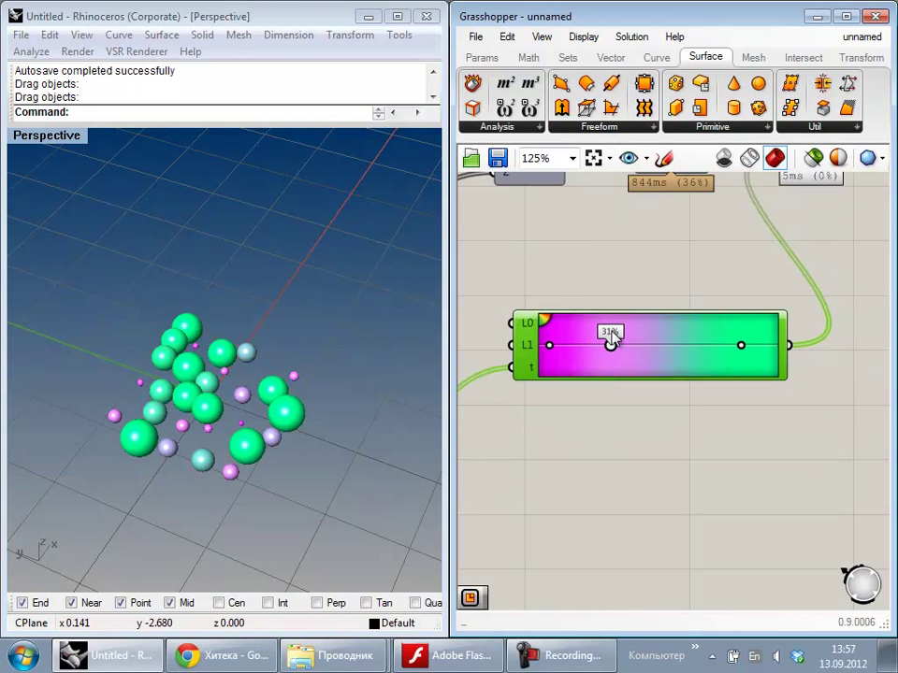
{"action": "right_click", "coordinate": [611, 347]}
{"action": "left_click_drag", "start_coordinate": [802, 439], "coordinate": [776, 462]}
{"action": "left_click_drag", "start_coordinate": [708, 353], "coordinate": [651, 346]}
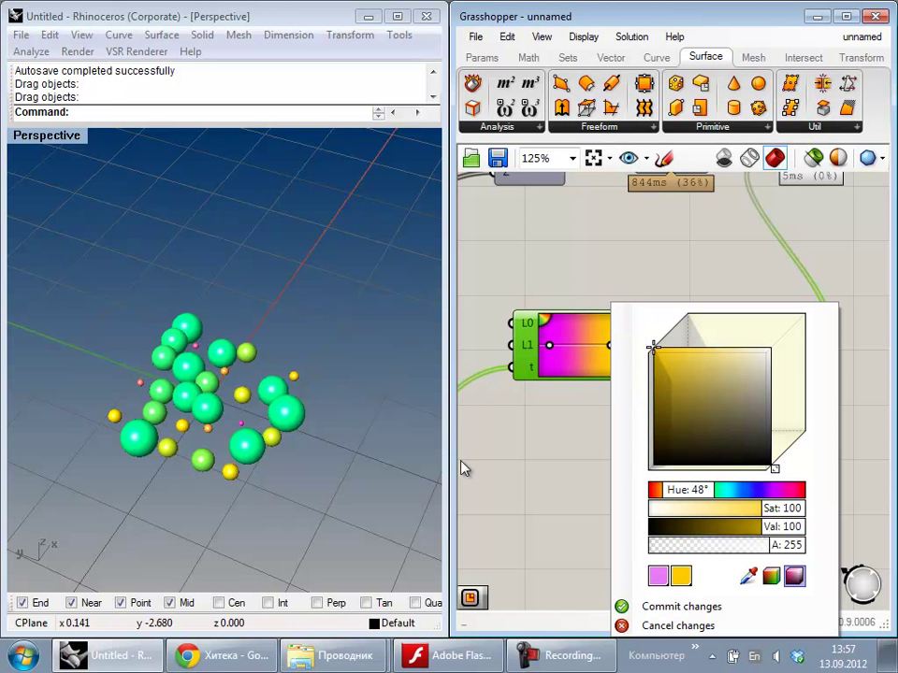
{"action": "left_click", "coordinate": [479, 454]}
Step: Add another gradient grip between the yellow and green grips and colour it bright green
{"action": "left_click_drag", "start_coordinate": [546, 320], "coordinate": [666, 352]}
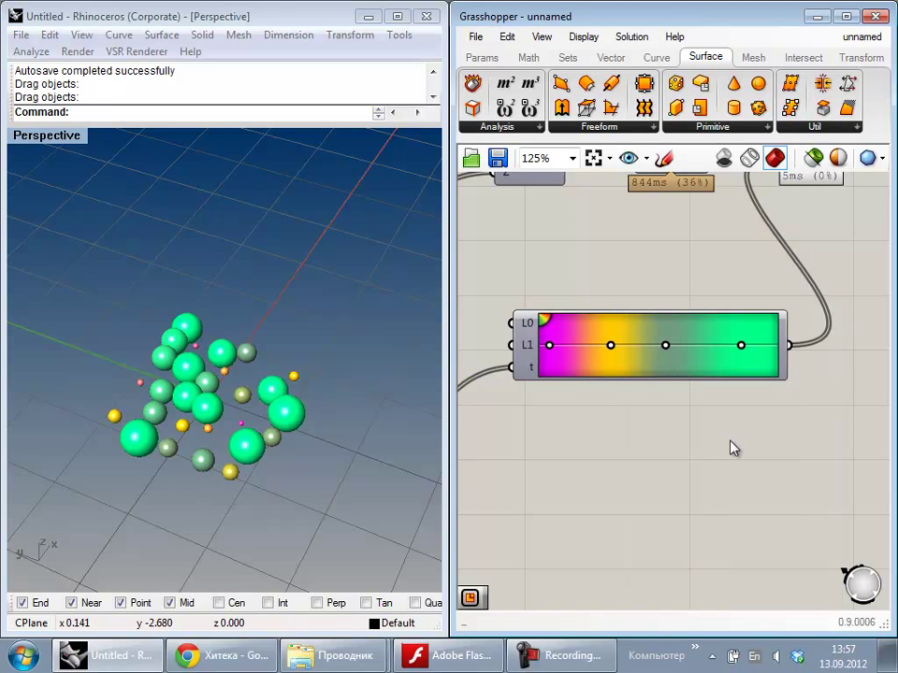
{"action": "right_click", "coordinate": [663, 347]}
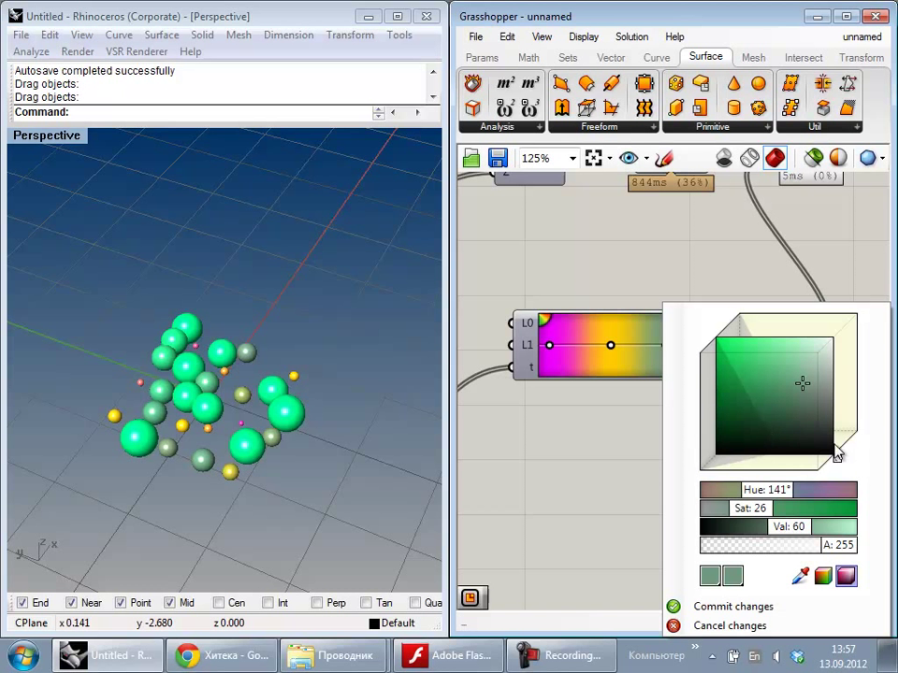
{"action": "left_click_drag", "start_coordinate": [801, 384], "coordinate": [688, 327]}
{"action": "left_click", "coordinate": [589, 531]}
{"action": "scroll", "coordinate": [677, 440], "scroll_direction": "down", "scroll_amount": 3}
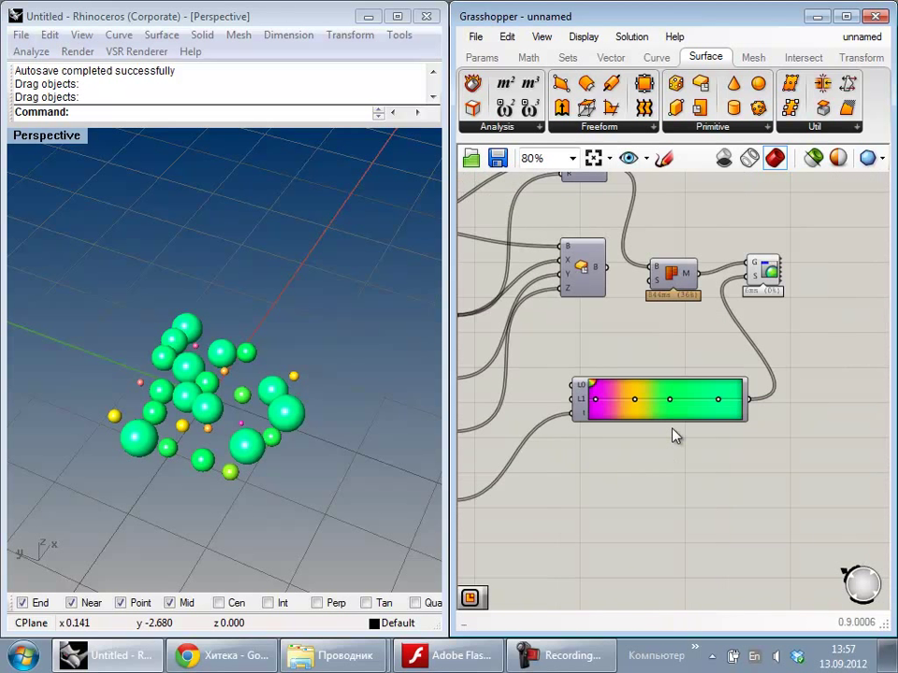
Step: Recolour the last grip of the gradient black
{"action": "right_click", "coordinate": [718, 400]}
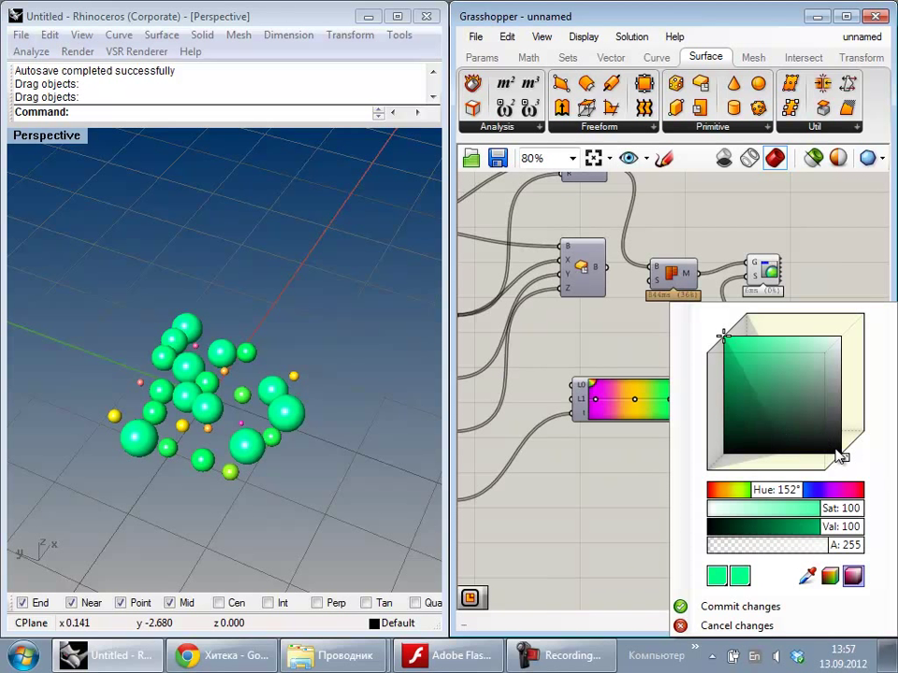
{"action": "left_click_drag", "start_coordinate": [836, 449], "coordinate": [840, 468]}
{"action": "left_click", "coordinate": [613, 505]}
Step: Shift the gradient's black grip to the very end and move the green and yellow grips close to it
{"action": "right_click_drag", "start_coordinate": [670, 453], "coordinate": [709, 450]}
{"action": "scroll", "coordinate": [710, 449], "scroll_direction": "down", "scroll_amount": 2}
{"action": "right_click_drag", "start_coordinate": [625, 451], "coordinate": [718, 447]}
{"action": "scroll", "coordinate": [717, 447], "scroll_direction": "up", "scroll_amount": 2}
{"action": "right_click_drag", "start_coordinate": [694, 383], "coordinate": [545, 353]}
{"action": "left_click_drag", "start_coordinate": [748, 359], "coordinate": [794, 363]}
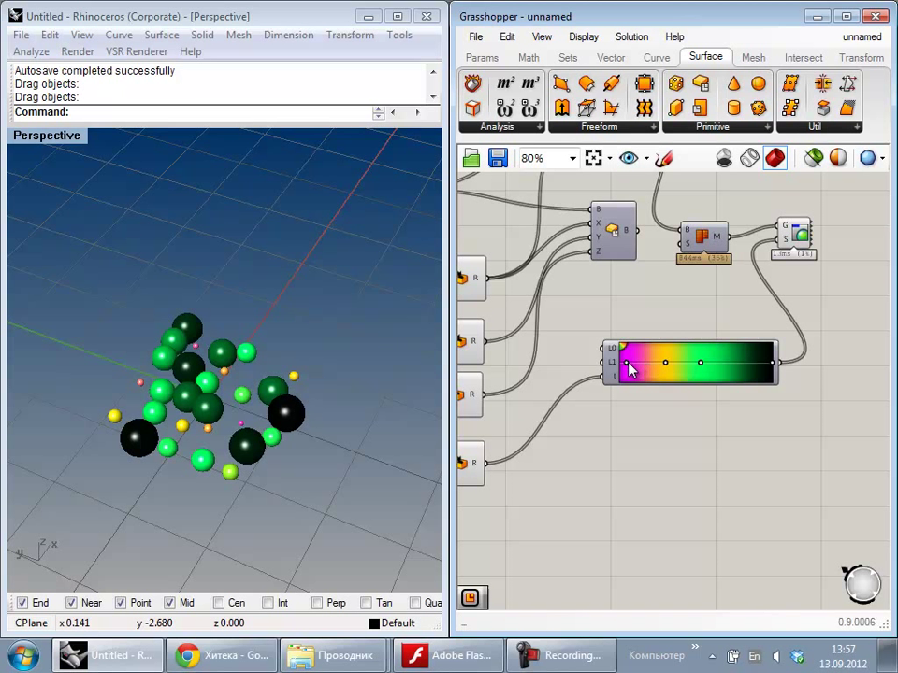
{"action": "left_click_drag", "start_coordinate": [700, 363], "coordinate": [749, 363]}
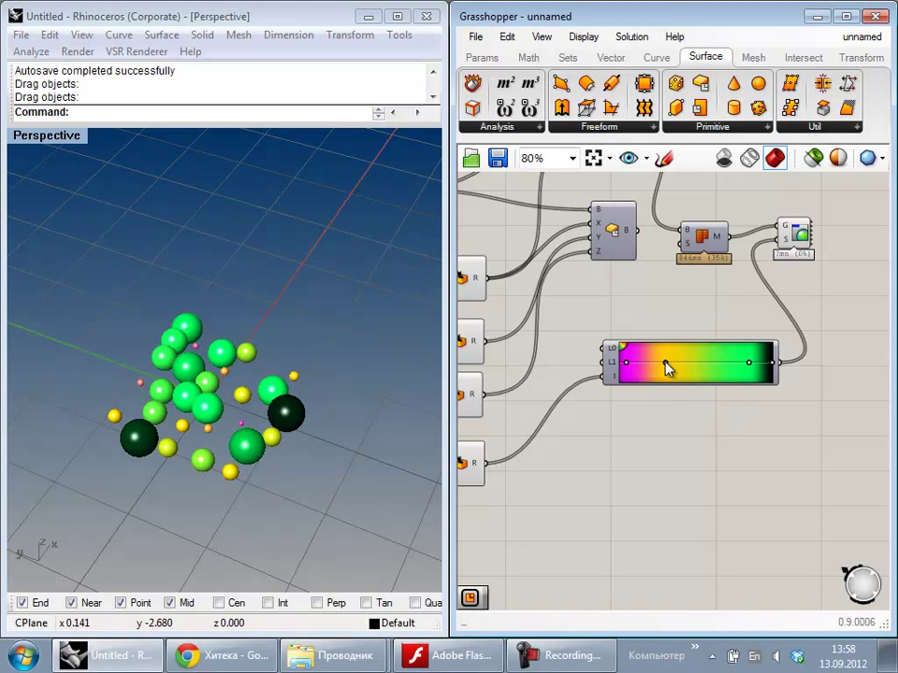
{"action": "left_click_drag", "start_coordinate": [666, 362], "coordinate": [735, 363]}
Step: Set the seed slider of the first Random component to 46
{"action": "right_click_drag", "start_coordinate": [673, 417], "coordinate": [787, 406]}
{"action": "scroll", "coordinate": [735, 396], "scroll_direction": "down", "scroll_amount": 3}
{"action": "scroll", "coordinate": [617, 376], "scroll_direction": "up", "scroll_amount": 4}
{"action": "right_click_drag", "start_coordinate": [625, 364], "coordinate": [631, 417]}
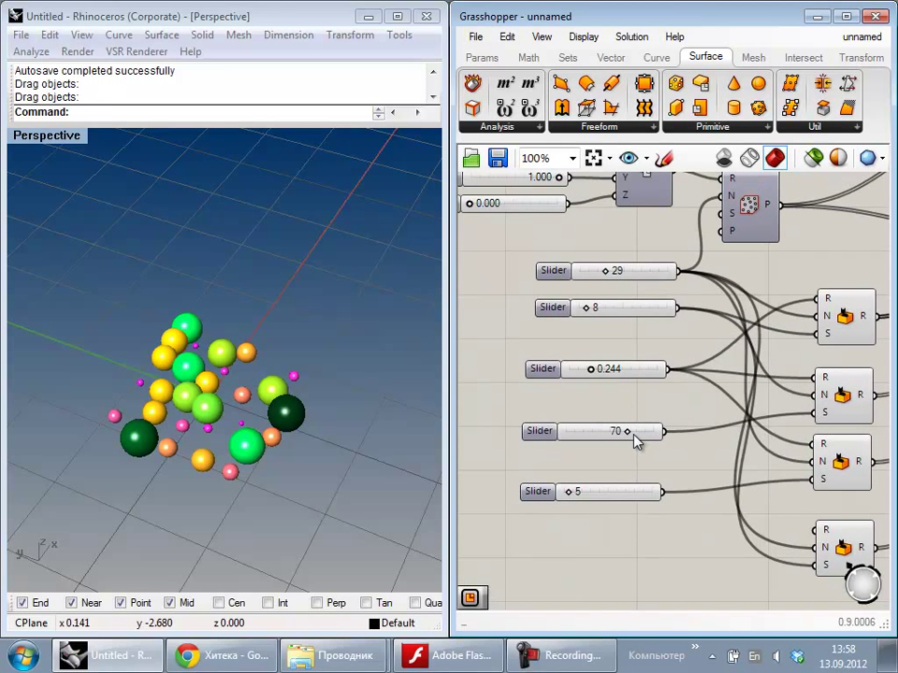
{"action": "left_click_drag", "start_coordinate": [589, 310], "coordinate": [622, 314]}
{"action": "right_click_drag", "start_coordinate": [582, 392], "coordinate": [614, 411]}
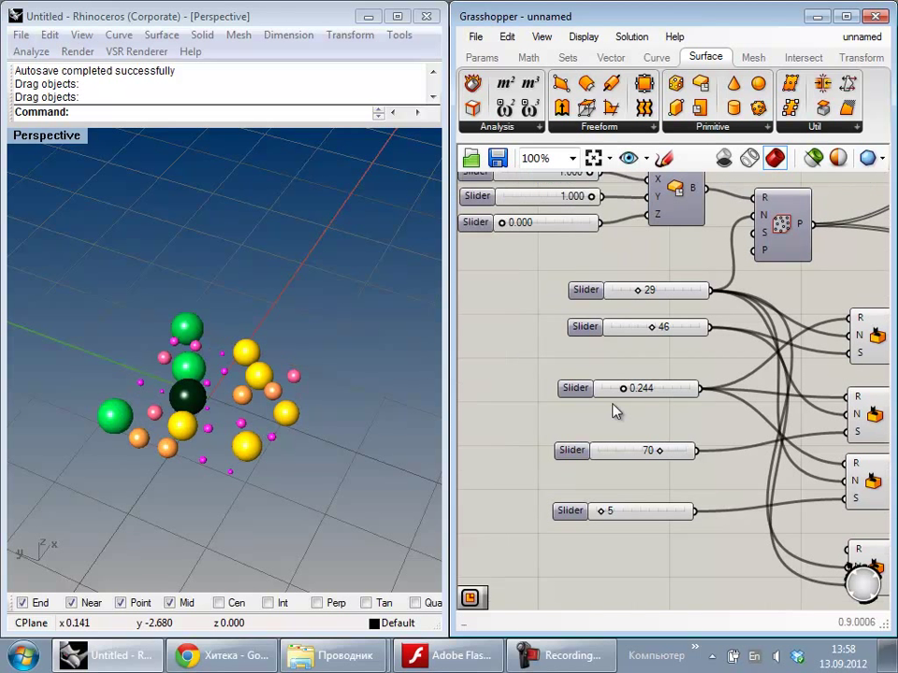
Step: Change the seed sliders of the second and third Random components
{"action": "left_click", "coordinate": [656, 450]}
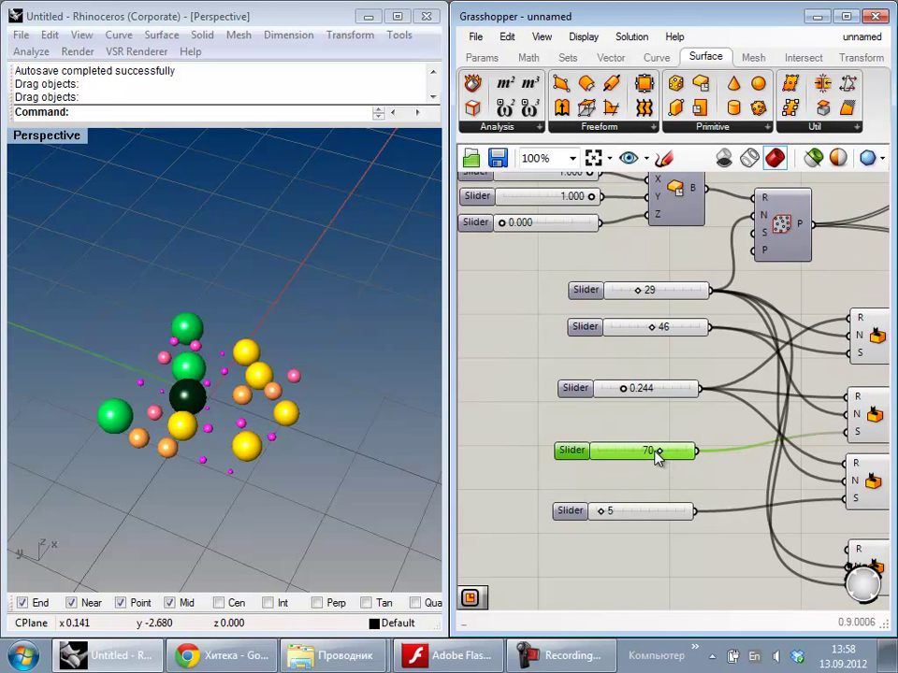
{"action": "left_click_drag", "start_coordinate": [660, 451], "coordinate": [646, 456]}
{"action": "left_click", "coordinate": [721, 477]}
{"action": "right_click_drag", "start_coordinate": [715, 429], "coordinate": [653, 439]}
{"action": "left_click_drag", "start_coordinate": [582, 461], "coordinate": [615, 461]}
Step: Inspect the list of random numbers output by the first Random component
{"action": "scroll", "coordinate": [752, 388], "scroll_direction": "down", "scroll_amount": 3}
{"action": "right_click_drag", "start_coordinate": [841, 379], "coordinate": [578, 384]}
{"action": "scroll", "coordinate": [580, 390], "scroll_direction": "up", "scroll_amount": 3}
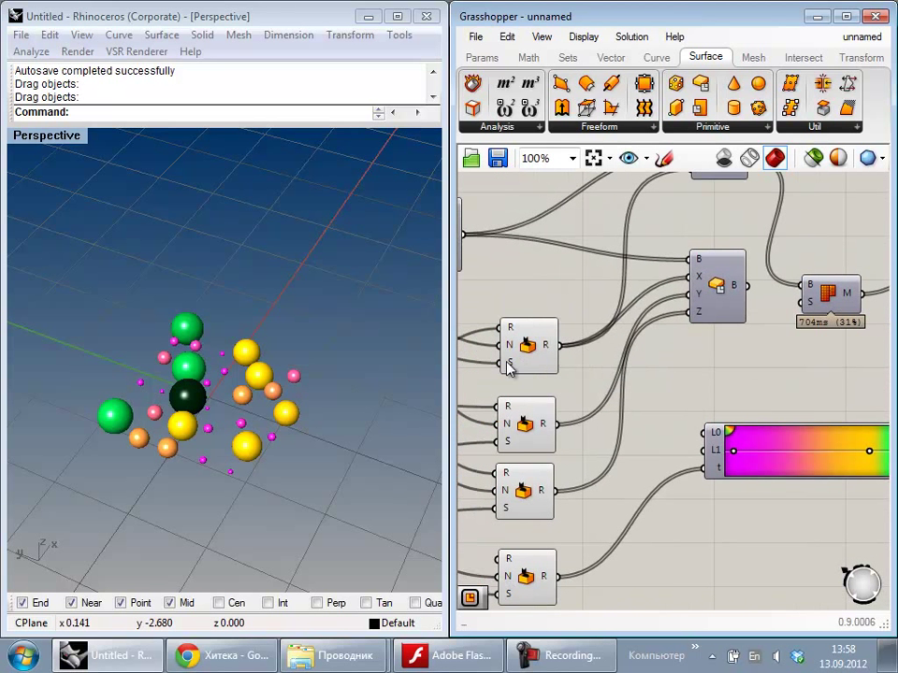
{"action": "mouse_move", "coordinate": [549, 351]}
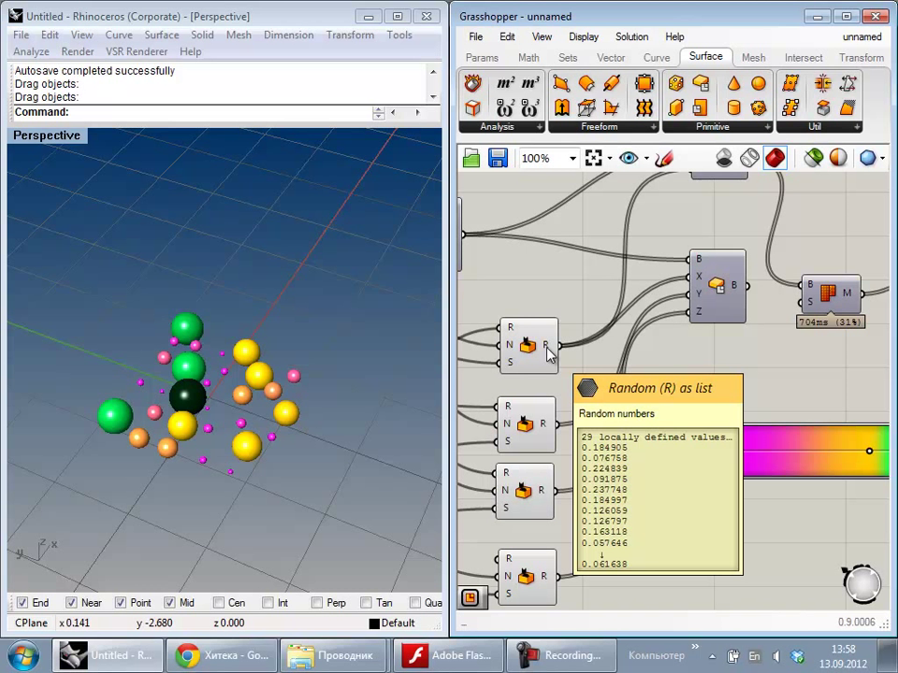
Step: Move the gradient component down beside the fourth Random component
{"action": "right_click_drag", "start_coordinate": [705, 388], "coordinate": [636, 379]}
{"action": "scroll", "coordinate": [636, 378], "scroll_direction": "down", "scroll_amount": 1}
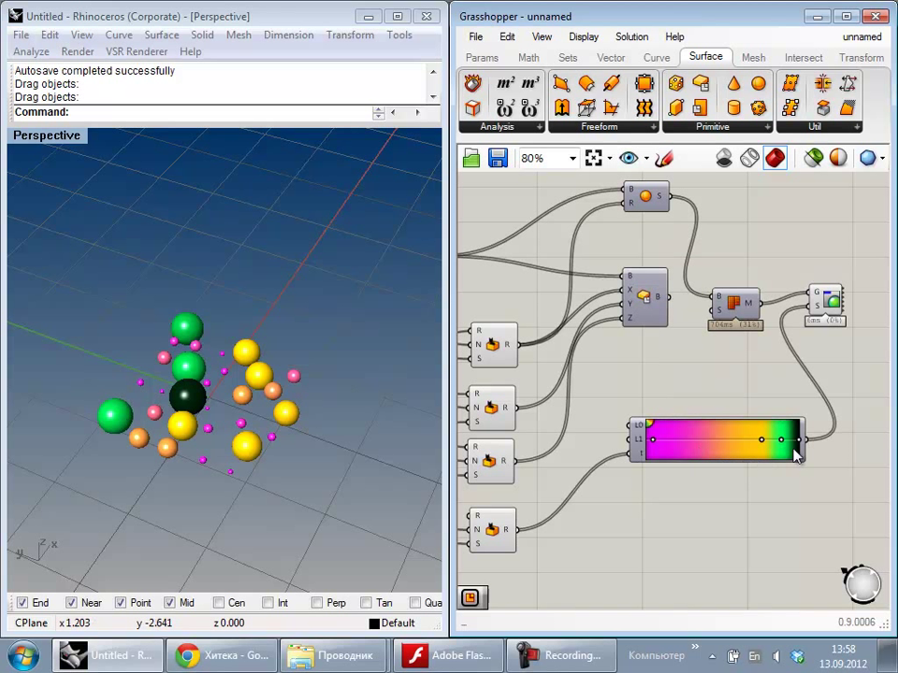
{"action": "left_click_drag", "start_coordinate": [709, 451], "coordinate": [611, 521]}
{"action": "left_click", "coordinate": [608, 412]}
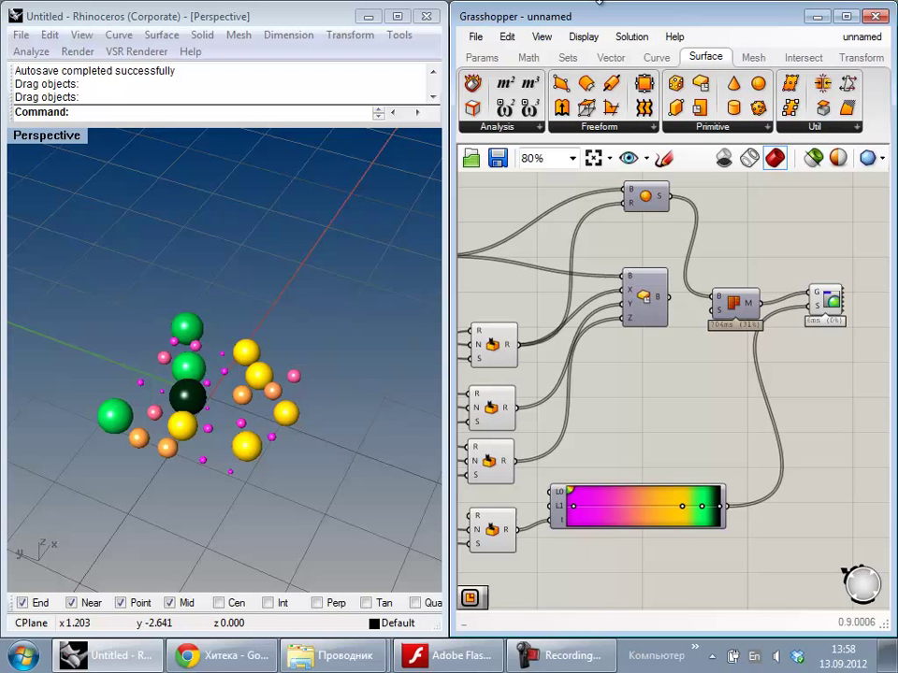
Step: Add a Jitter component and wire it between the gradient's output and the S input of the preview component
{"action": "left_click", "coordinate": [595, 58]}
{"action": "left_click", "coordinate": [569, 57]}
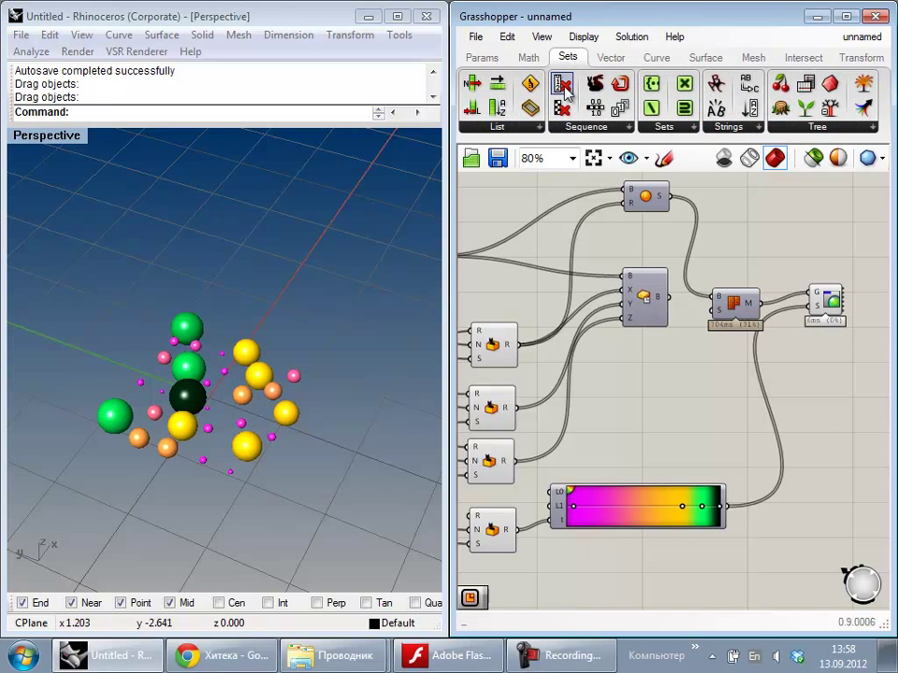
{"action": "left_click", "coordinate": [601, 135]}
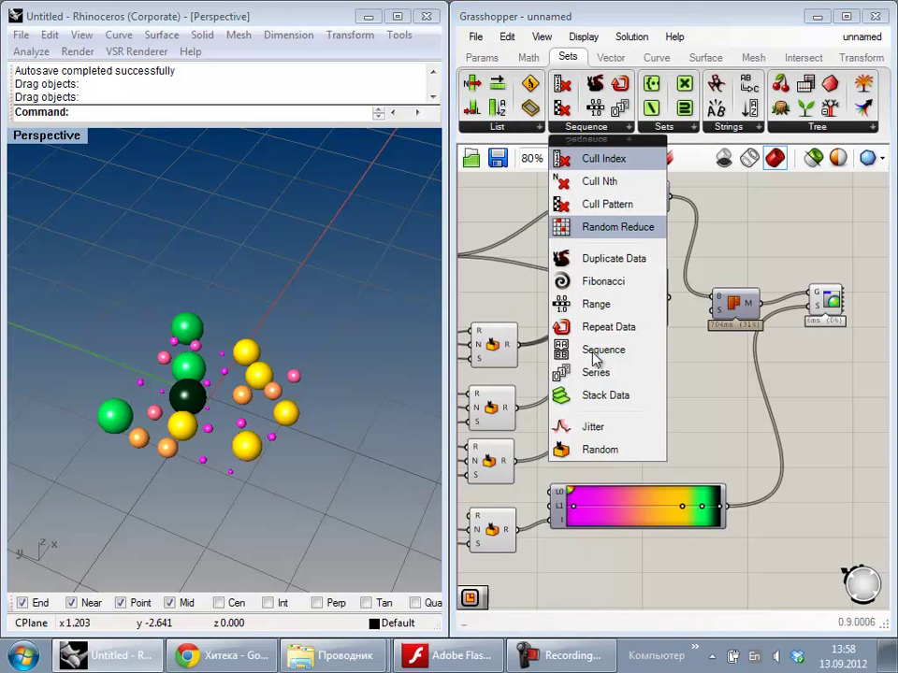
{"action": "mouse_move", "coordinate": [581, 436]}
{"action": "left_mouse_down"}
{"action": "mouse_move", "coordinate": [792, 447]}
{"action": "mouse_move", "coordinate": [728, 505]}
{"action": "left_mouse_up"}
{"action": "left_click_drag", "start_coordinate": [819, 430], "coordinate": [810, 308]}
{"action": "left_click_drag", "start_coordinate": [801, 453], "coordinate": [782, 490]}
{"action": "left_click", "coordinate": [696, 556]}
Step: Reposition the gradient's grips so that the colours run from magenta through yellow to black
{"action": "right_click_drag", "start_coordinate": [93, 393], "coordinate": [161, 439]}
{"action": "scroll", "coordinate": [520, 571], "scroll_direction": "up", "scroll_amount": 2}
{"action": "scroll", "coordinate": [589, 470], "scroll_direction": "up", "scroll_amount": 2}
{"action": "right_click_drag", "start_coordinate": [591, 472], "coordinate": [449, 469]}
{"action": "mouse_move", "coordinate": [478, 463]}
{"action": "left_mouse_down"}
{"action": "mouse_move", "coordinate": [661, 465]}
{"action": "mouse_move", "coordinate": [460, 465]}
{"action": "left_mouse_up"}
{"action": "left_click_drag", "start_coordinate": [741, 464], "coordinate": [604, 465]}
{"action": "left_click_drag", "start_coordinate": [791, 463], "coordinate": [859, 470]}
{"action": "left_click_drag", "start_coordinate": [604, 465], "coordinate": [720, 464]}
{"action": "scroll", "coordinate": [644, 369], "scroll_direction": "down", "scroll_amount": 3}
{"action": "right_click_drag", "start_coordinate": [641, 367], "coordinate": [687, 439]}
{"action": "scroll", "coordinate": [762, 411], "scroll_direction": "down", "scroll_amount": 8}
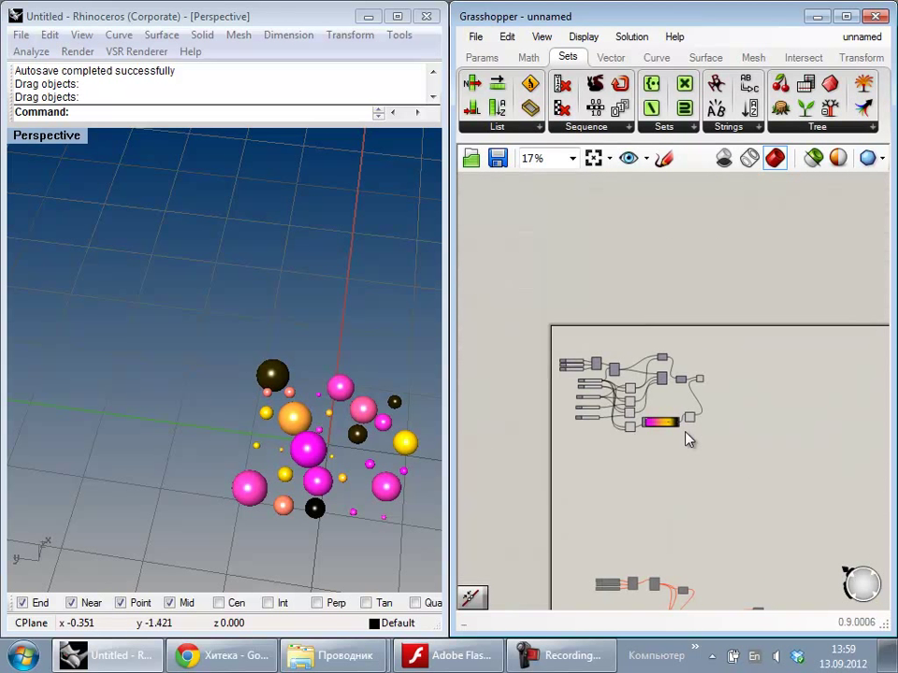